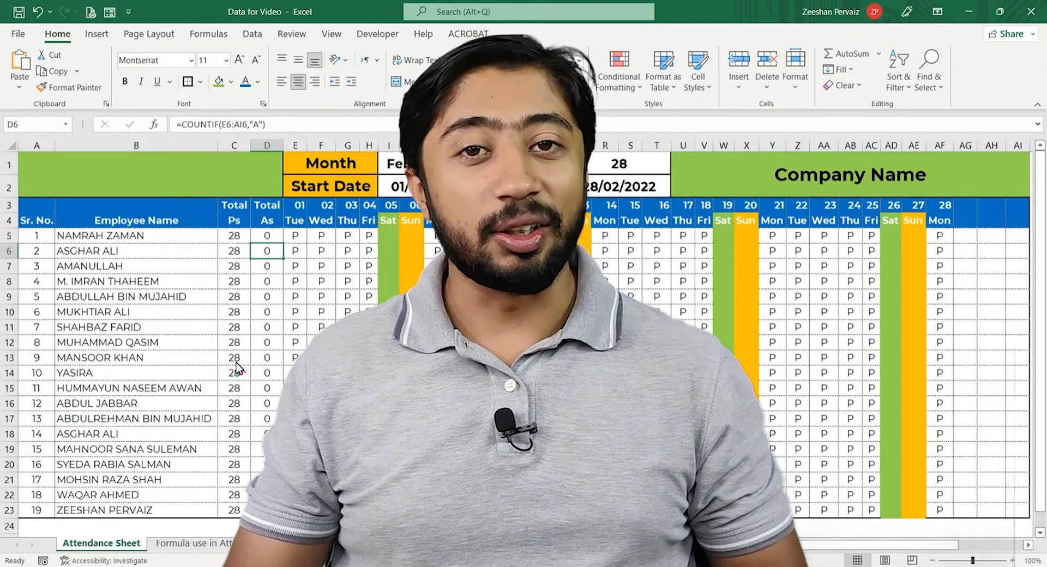
Review the IF, DAY/EOMONTH, COUNTIF and TEXT formulas listed on the "Formula use in Attendance Sheet" worksheet
left_click(218, 545)
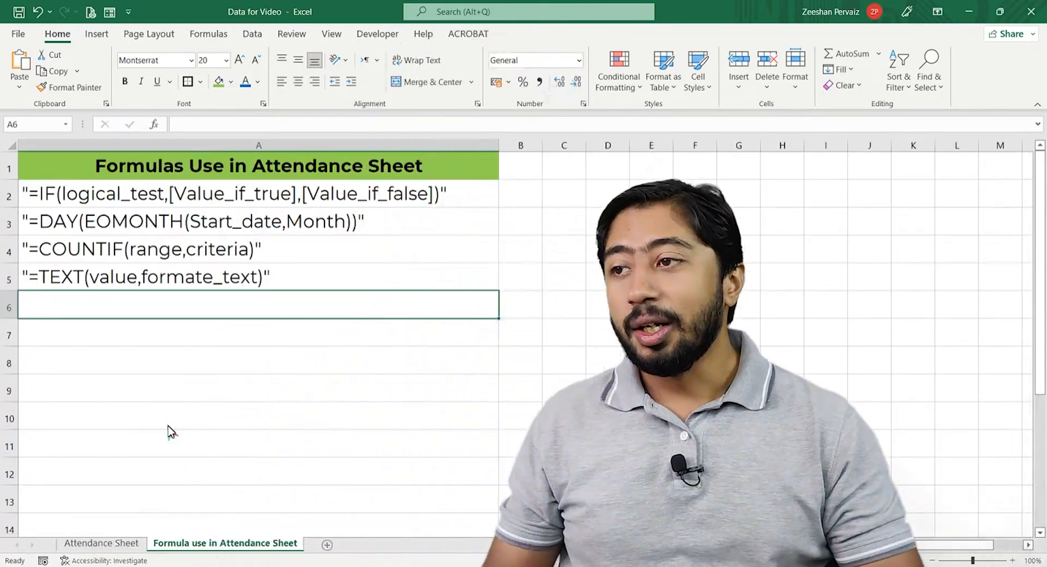
key("Up")
key("Up")
key("Up")
key("Up")
key("Up")
key("Down")
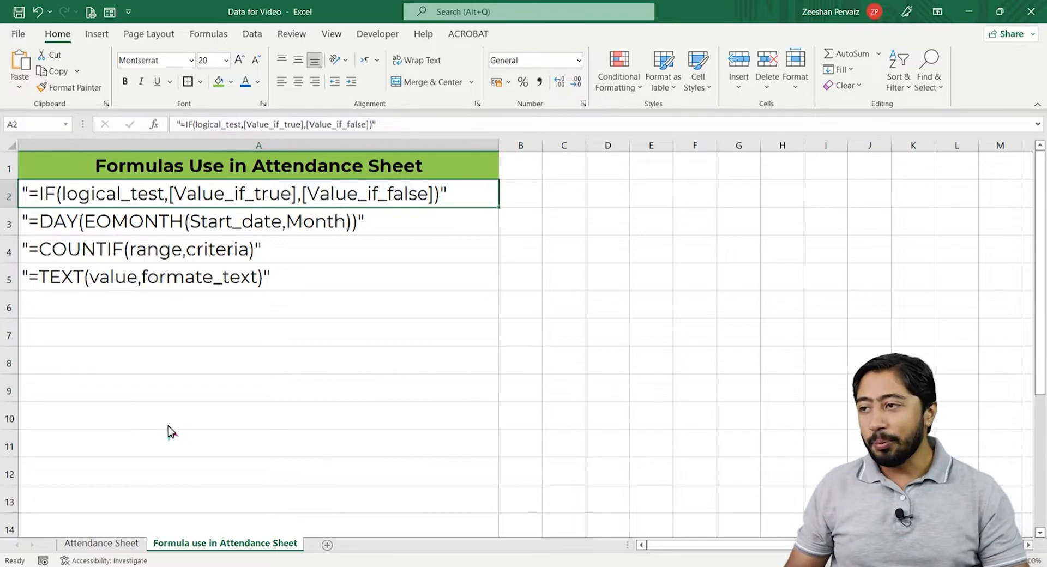
key("Down")
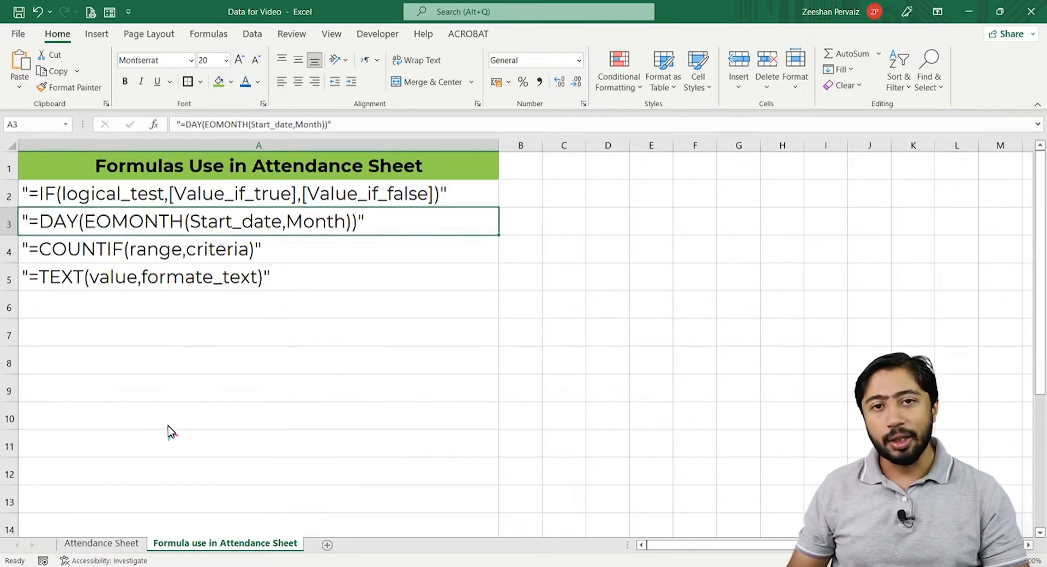
key("Down")
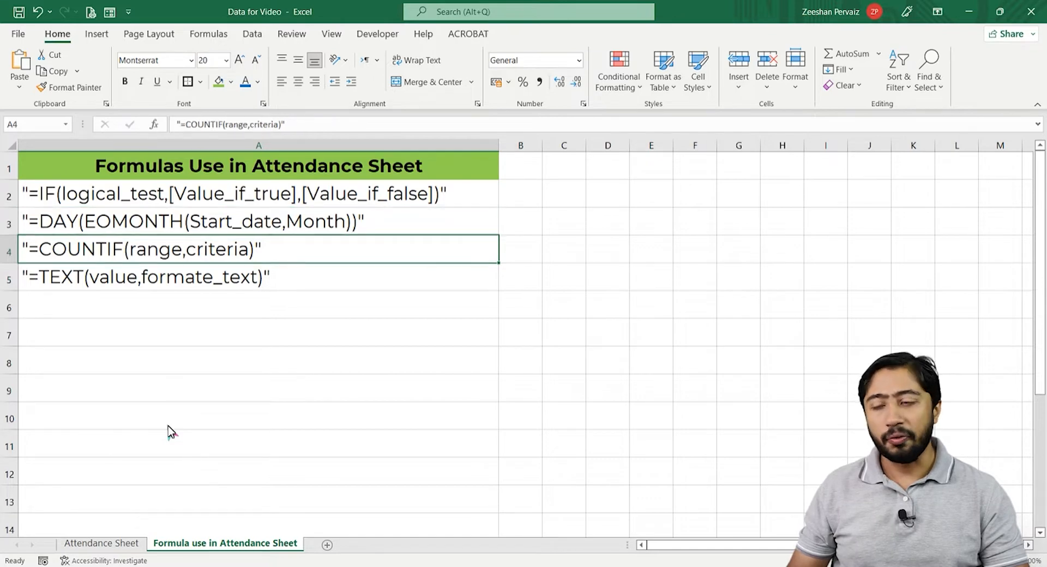
key("Down")
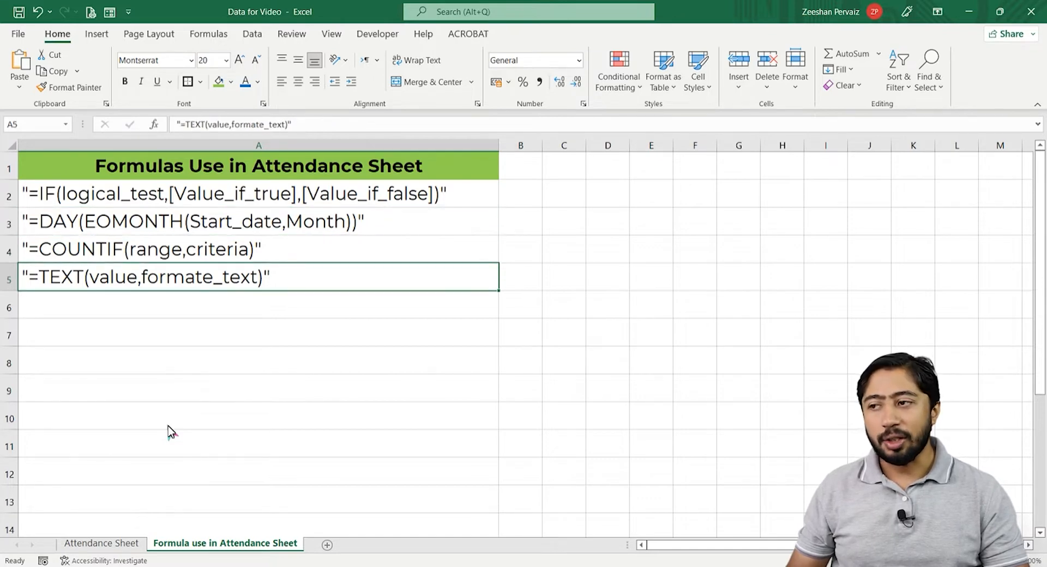
key("Up")
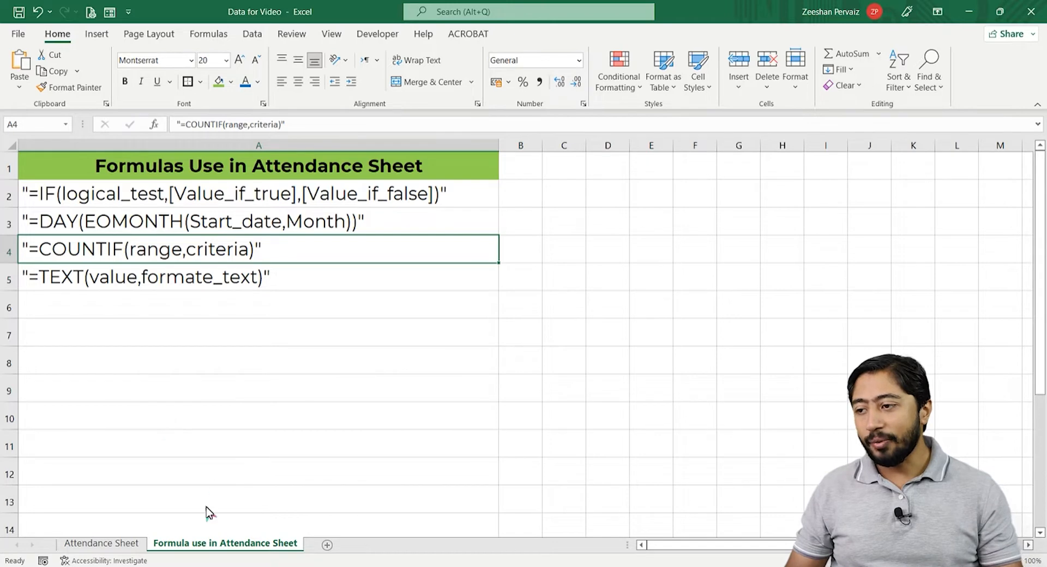
Go to the Attendance Sheet worksheet and set its month to March-22
left_click(120, 544)
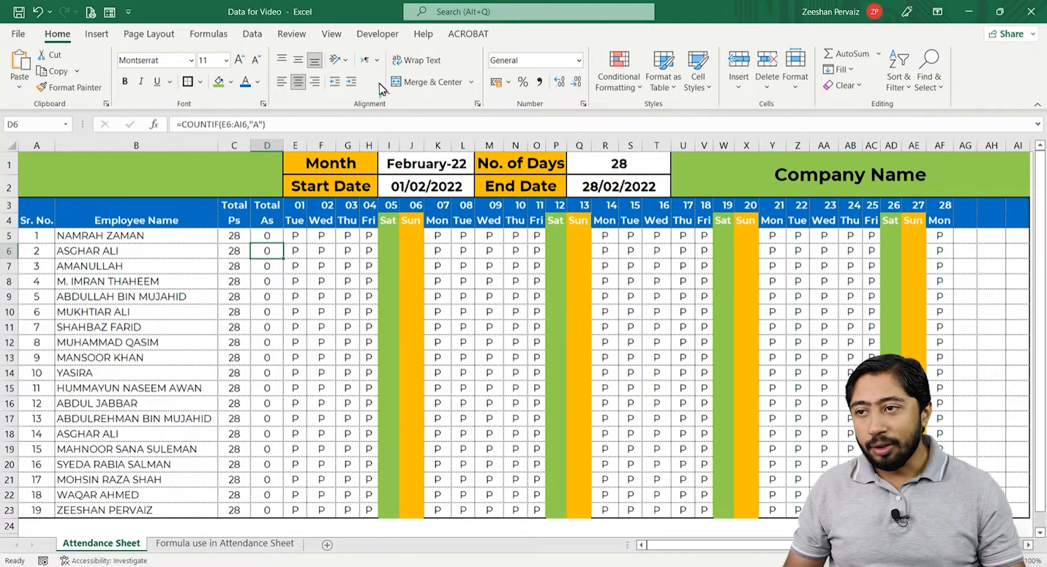
left_click(473, 170)
left_click(479, 169)
left_click(436, 189)
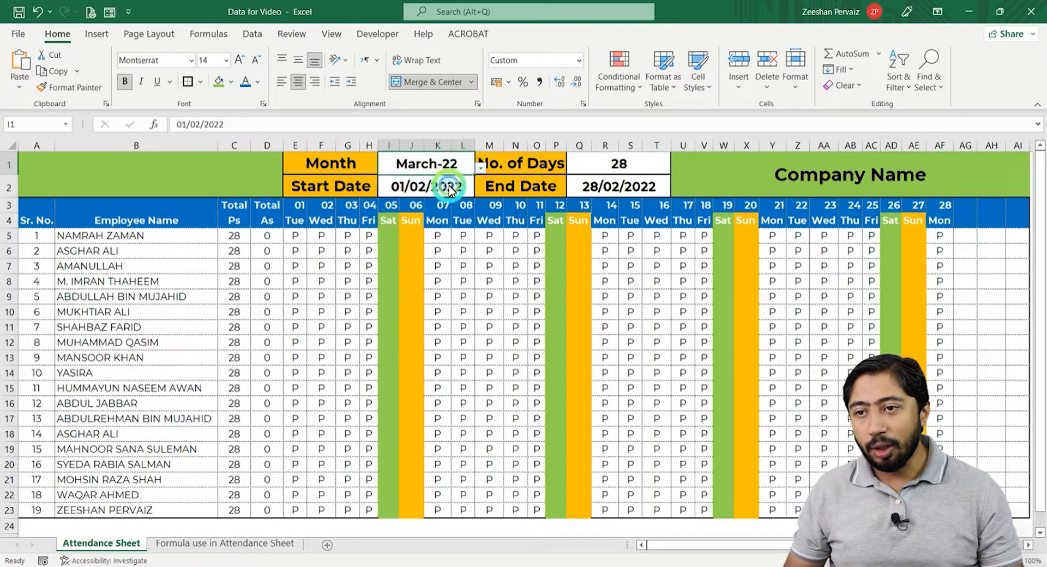
Set the month to September-22 and widen column L slightly so the month name fits in its cell
left_click(478, 167)
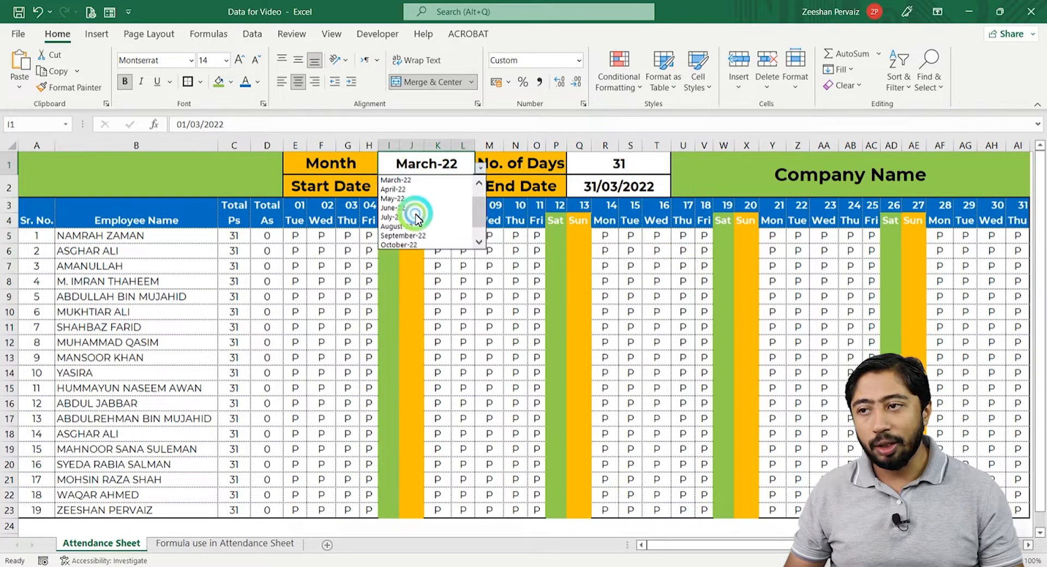
left_click(410, 207)
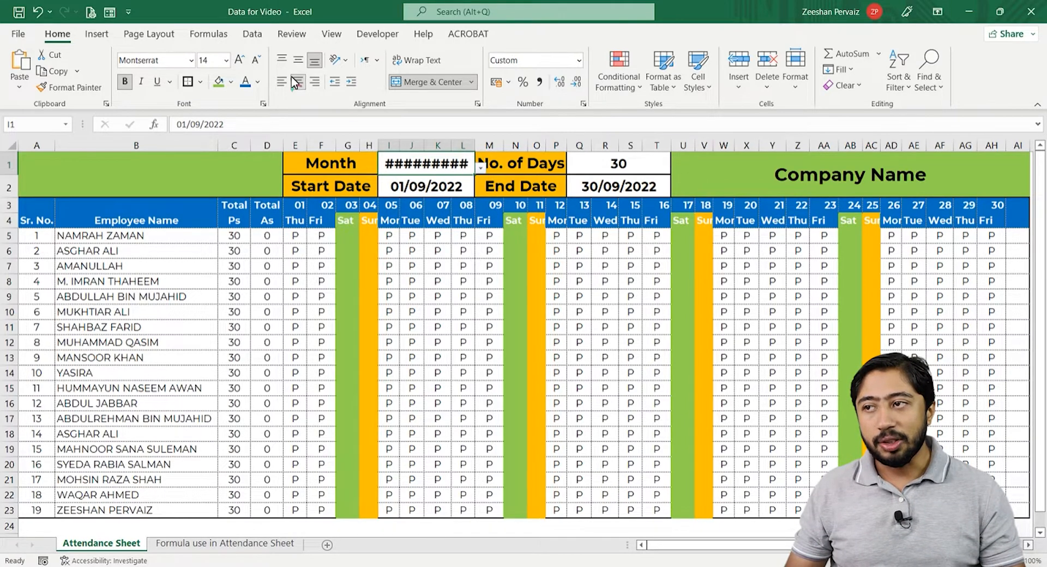
left_click(479, 145)
left_click_drag(480, 145, 484, 145)
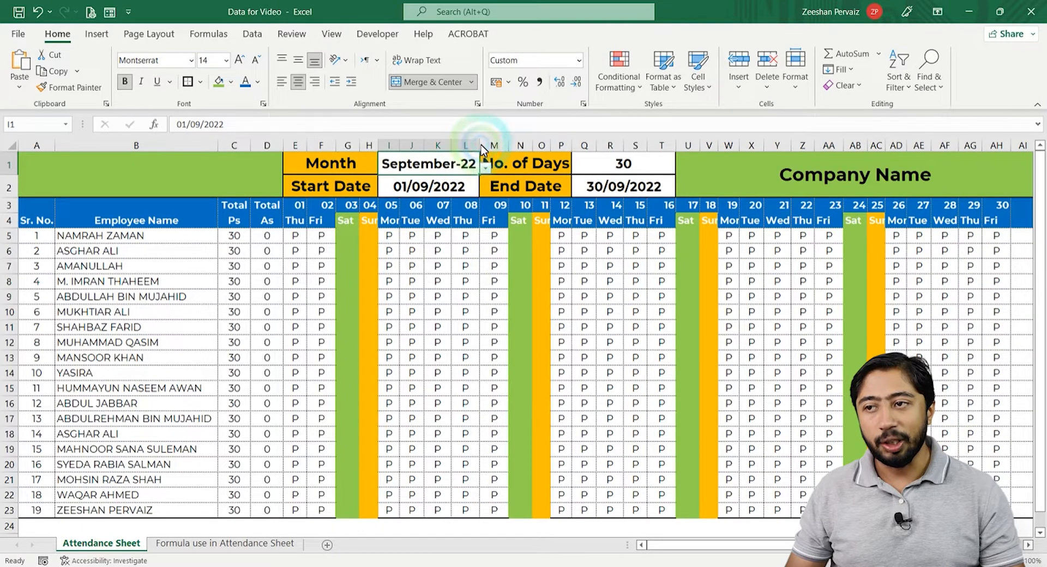
Try the month selector with January-22 and with March-22
left_click(485, 168)
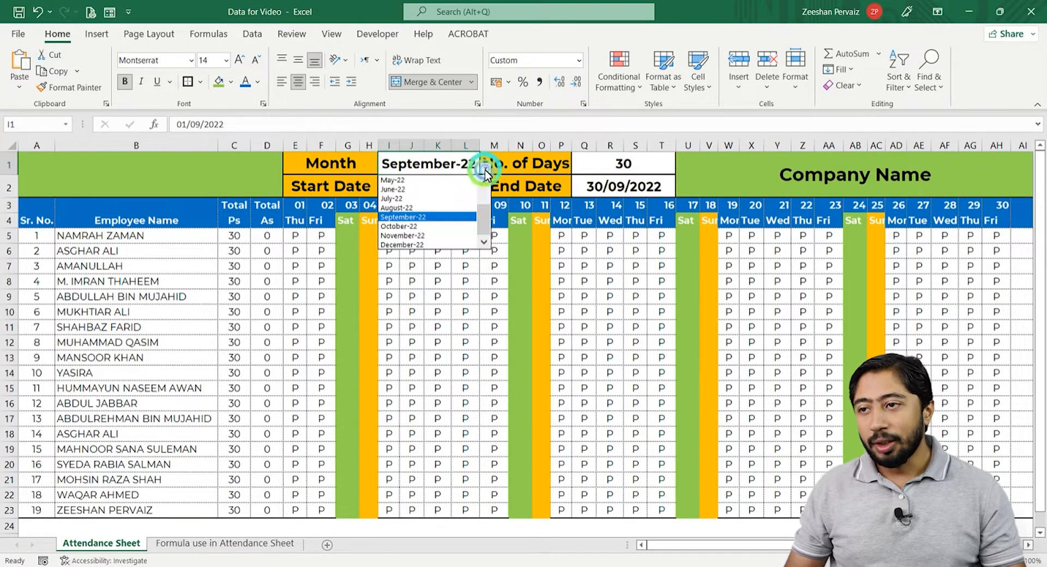
left_click_drag(484, 211, 473, 182)
left_click(396, 180)
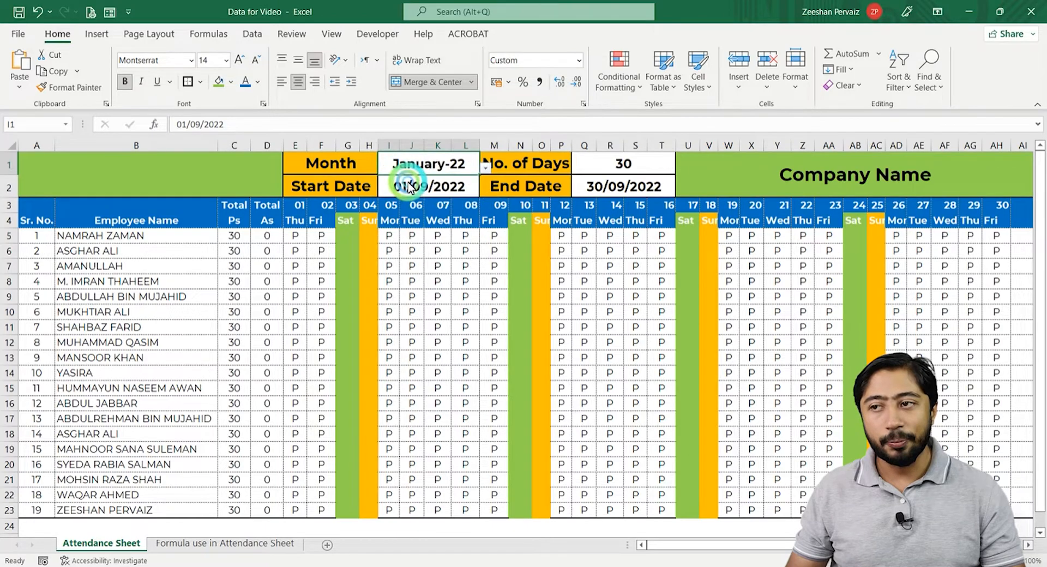
left_click(485, 167)
left_click(446, 201)
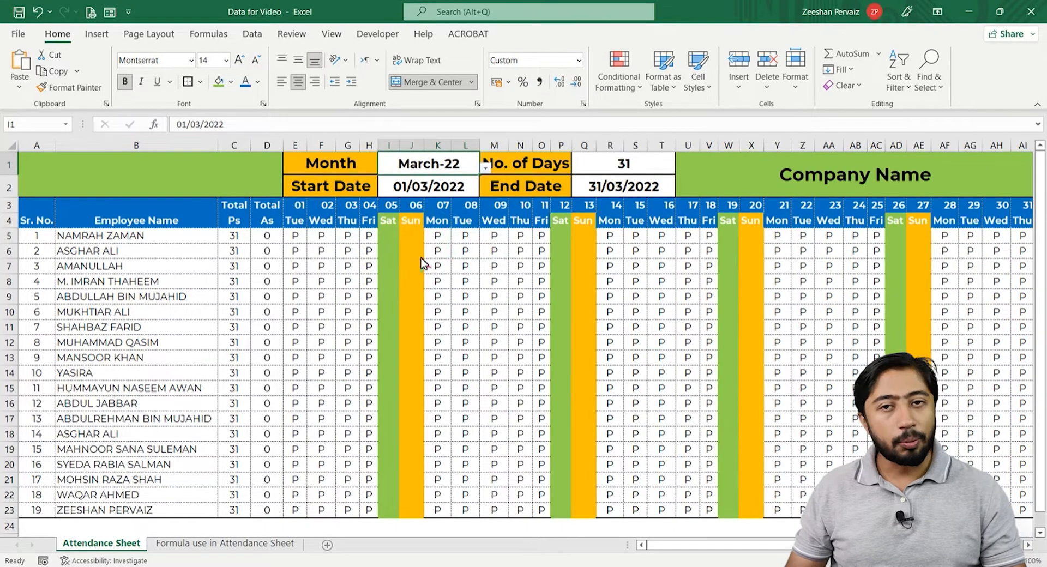
Set the month to February-22 and inspect the formulas behind the last day number and the No. of Days value
left_click(484, 167)
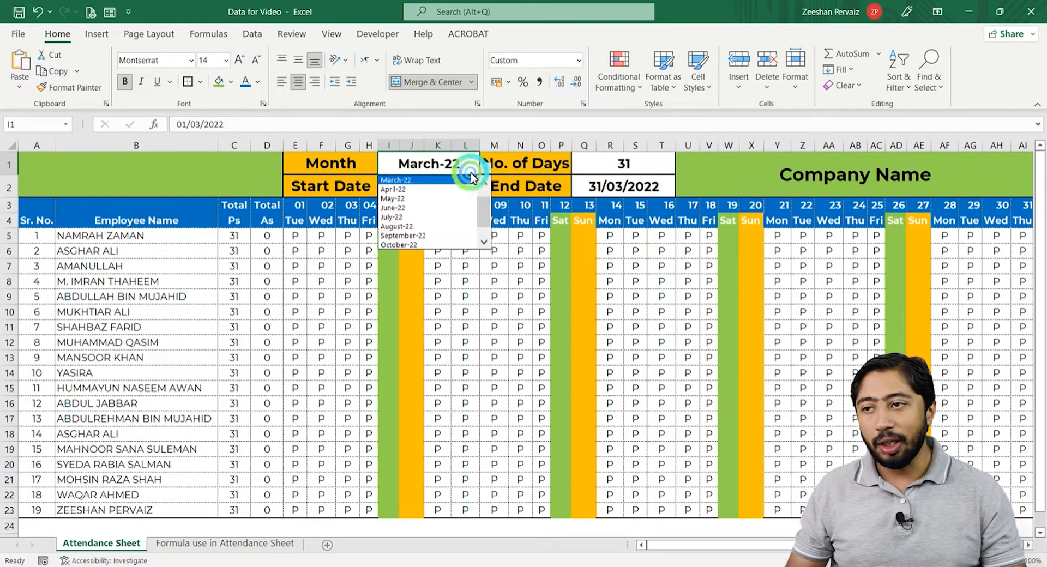
scroll(486, 207, "up", 2)
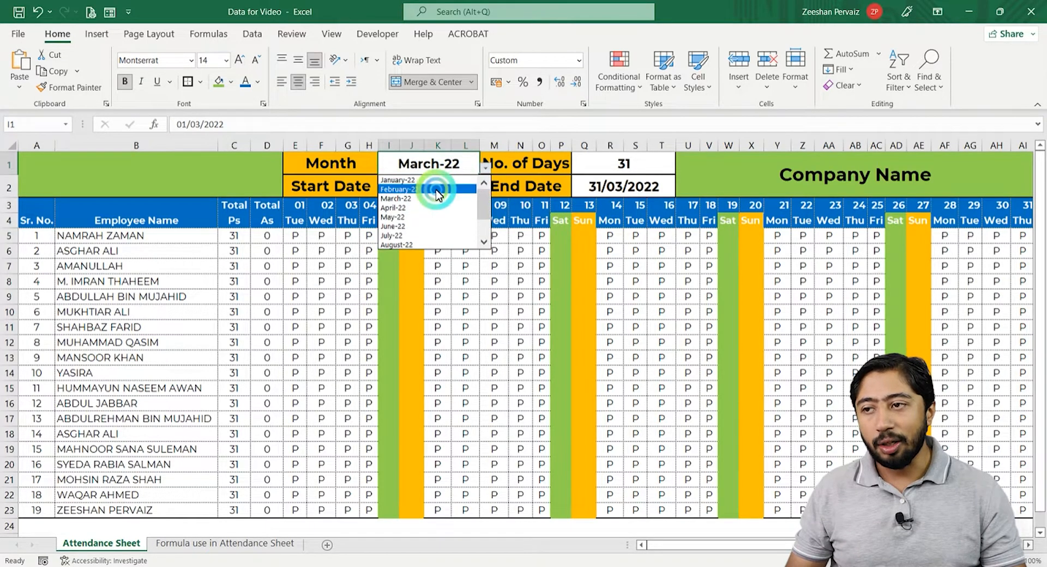
left_click(436, 189)
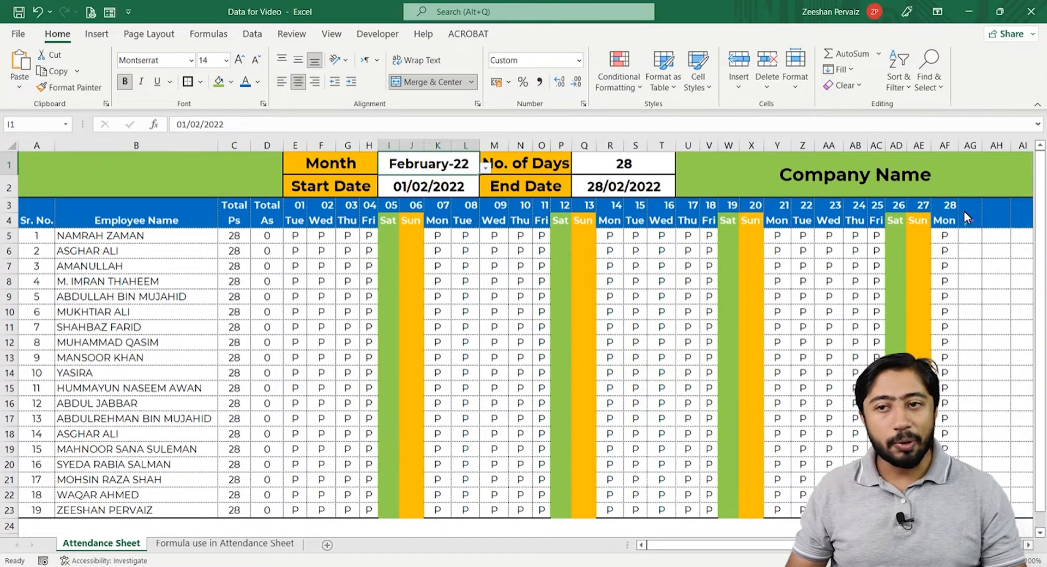
left_click(948, 206)
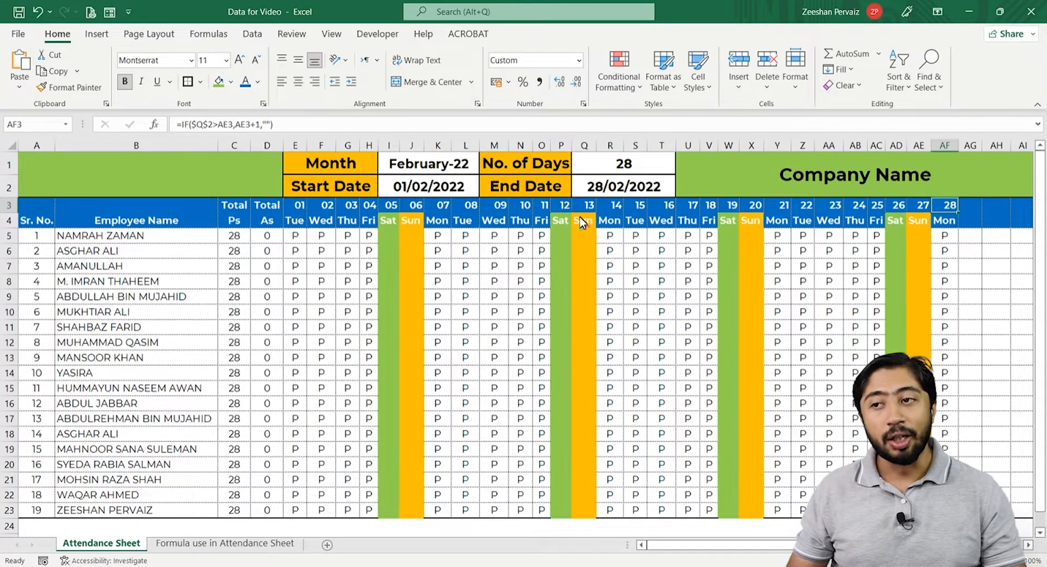
left_click(626, 165)
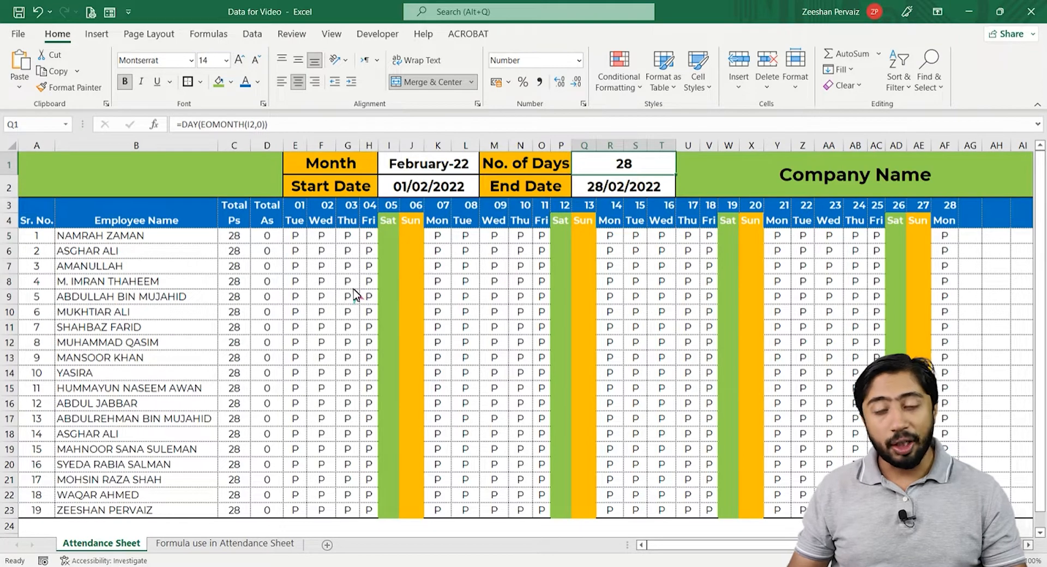
Add a new worksheet and copy the Sr. No. and Employee Name columns (A3:B23) from Attendance Sheet into it at A3
left_click(327, 545)
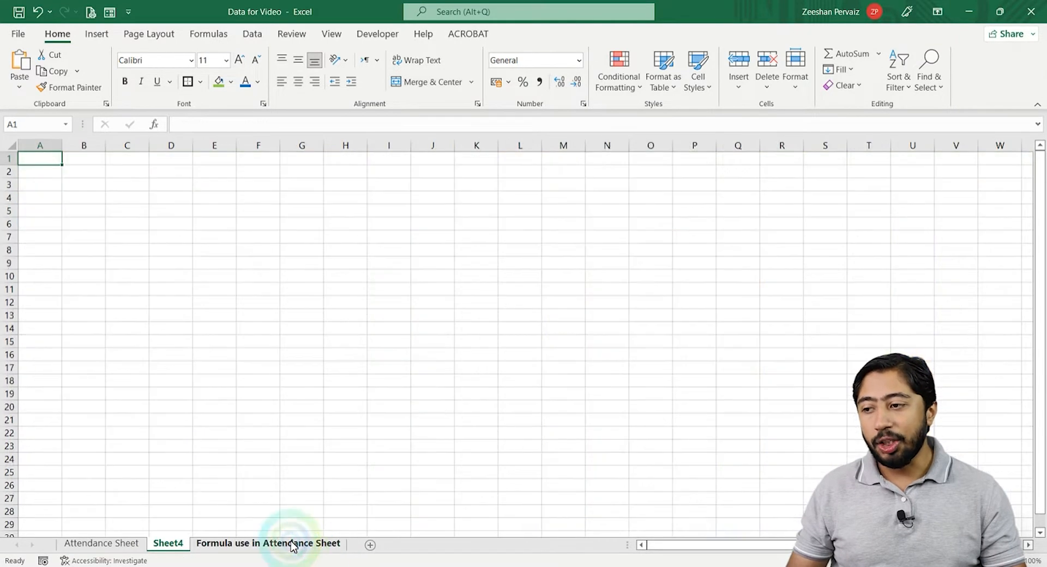
key("ctrl+Page_Up")
left_click_drag(36, 220, 147, 510)
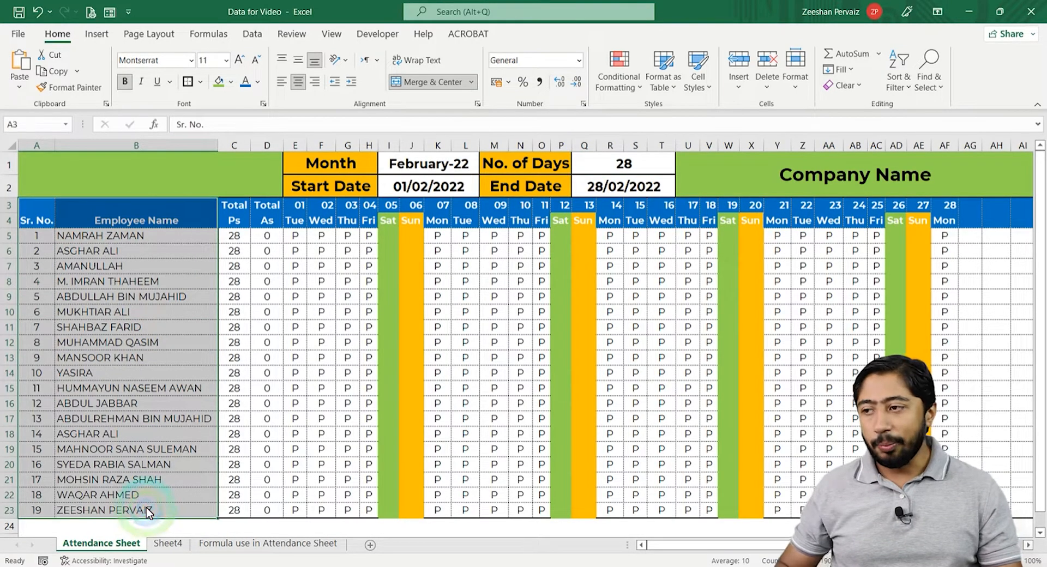
key("ctrl+c")
left_click(167, 543)
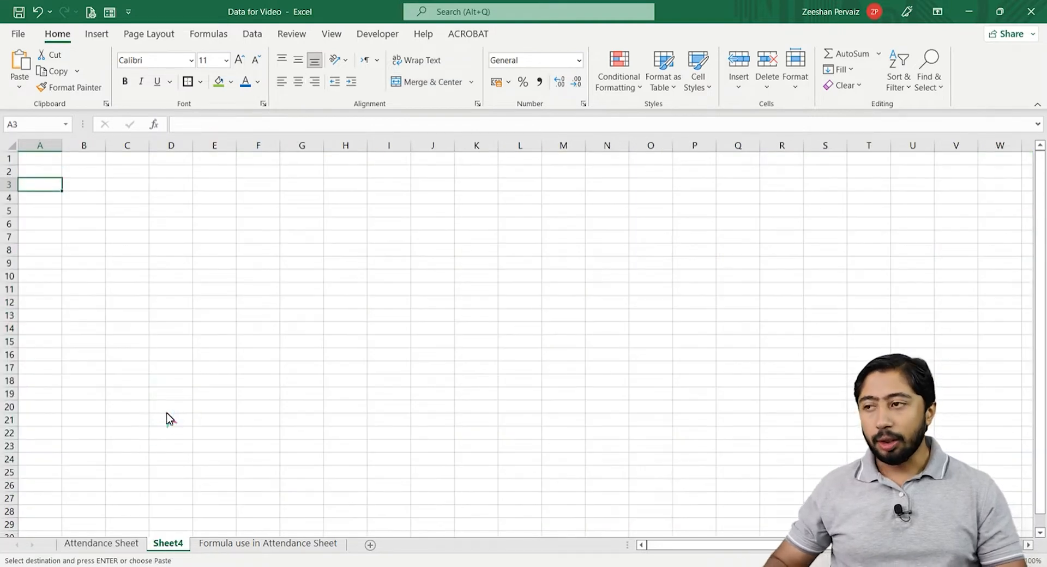
key("ctrl+v")
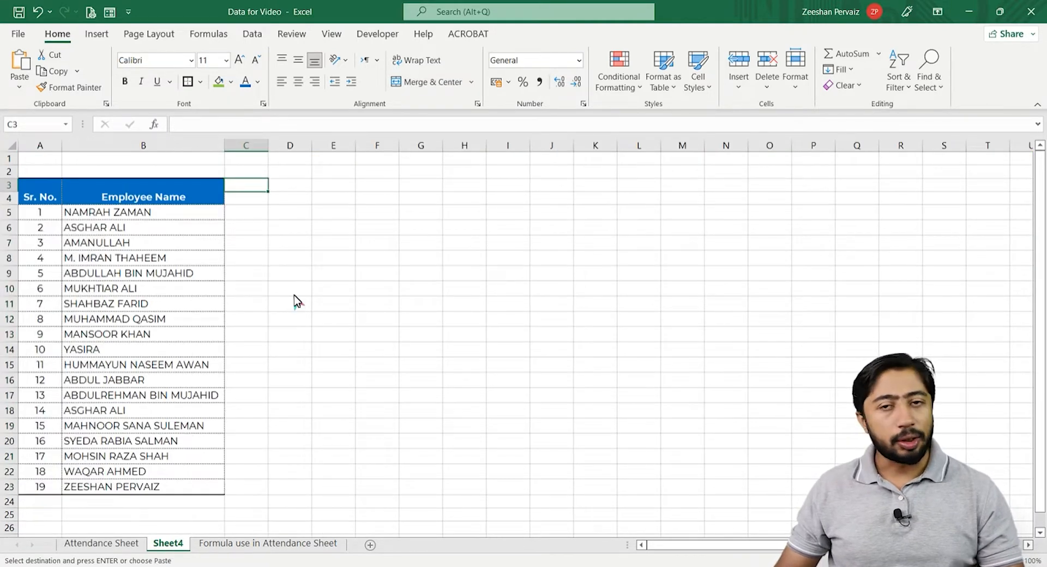
Enter the heading "Total Ps" in cell C3 beside the Employee Name column
key("shift+Down")
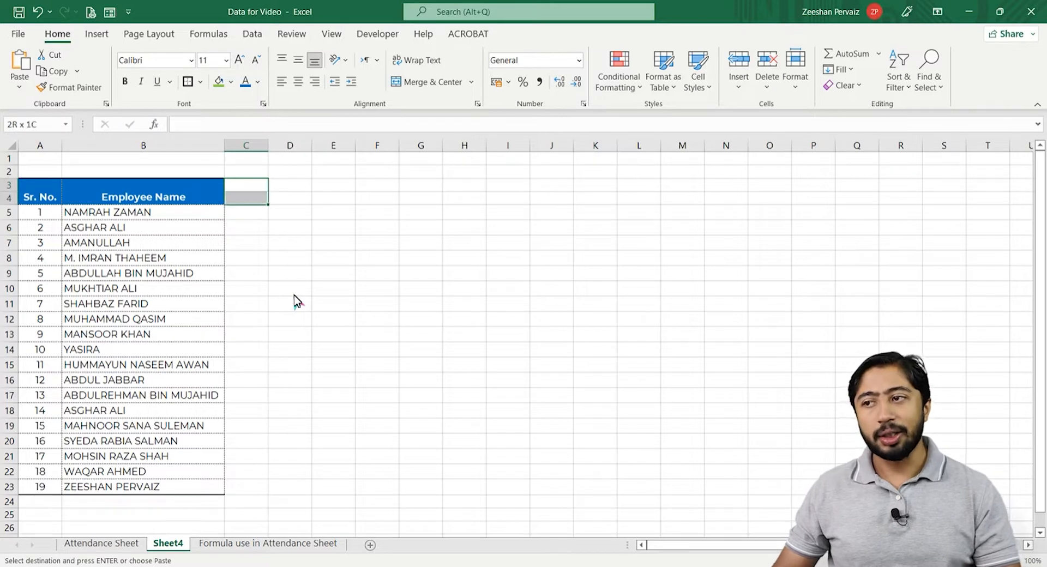
type("Total")
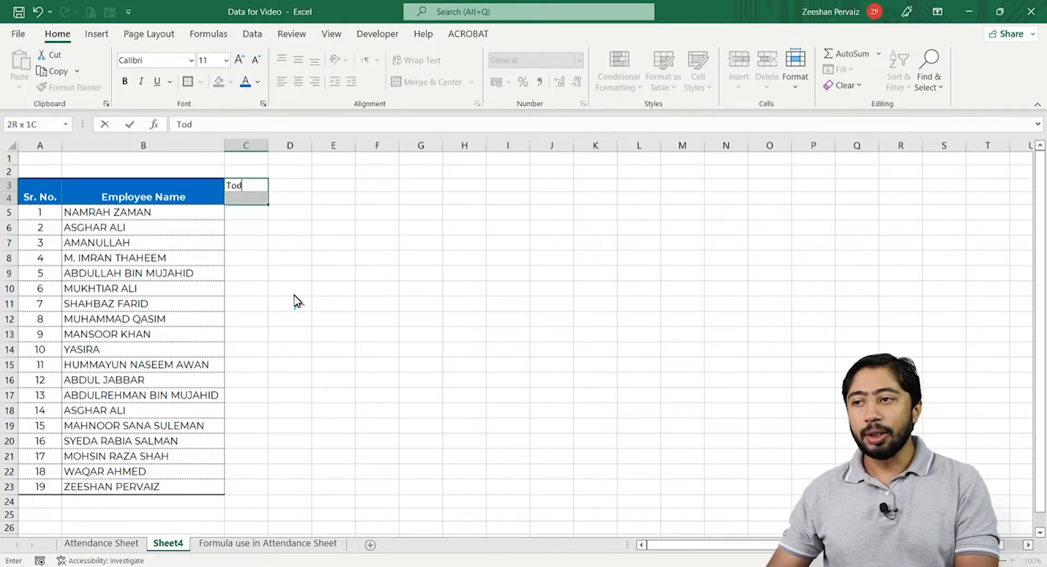
key("BackSpace")
key("BackSpace")
key("BackSpace")
type("tal")
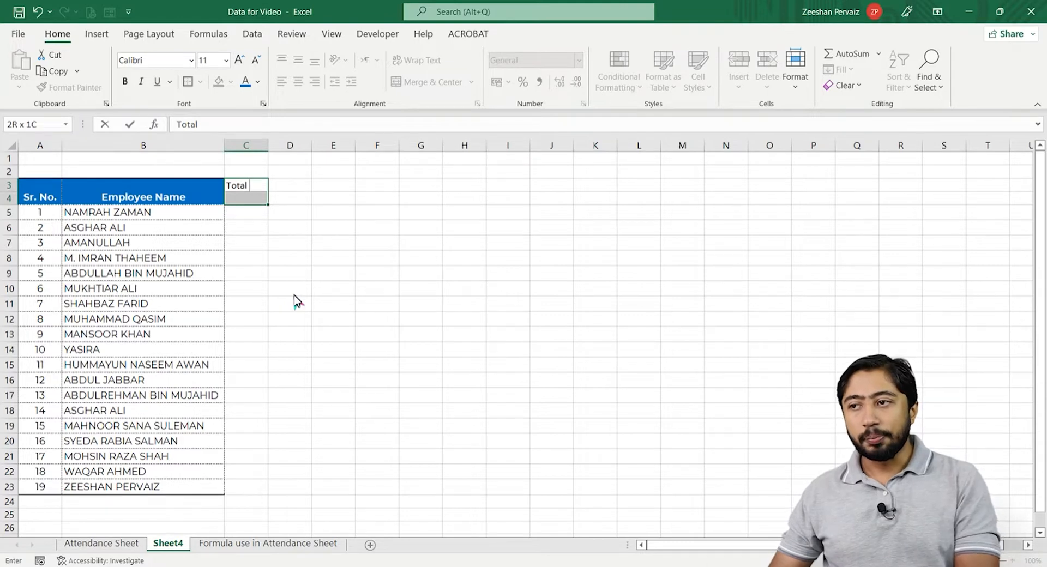
type(" Pr")
key("BackSpace")
type("s")
key("Return")
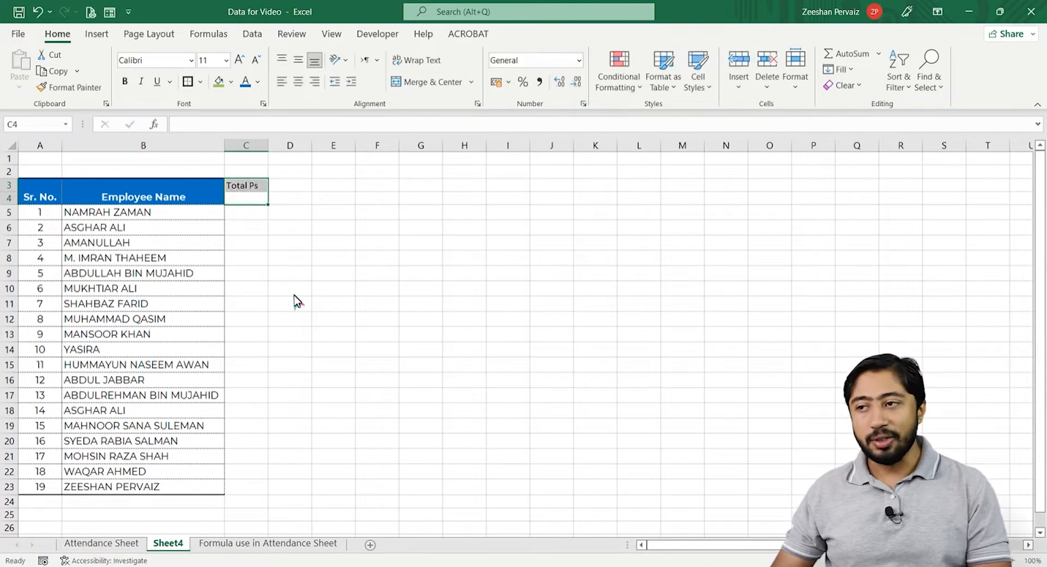
Change the heading in cell C3 to "Total P Days"
key("Up")
key("Right")
key("Left")
key("F2")
key("BackSpace")
type("Dauy")
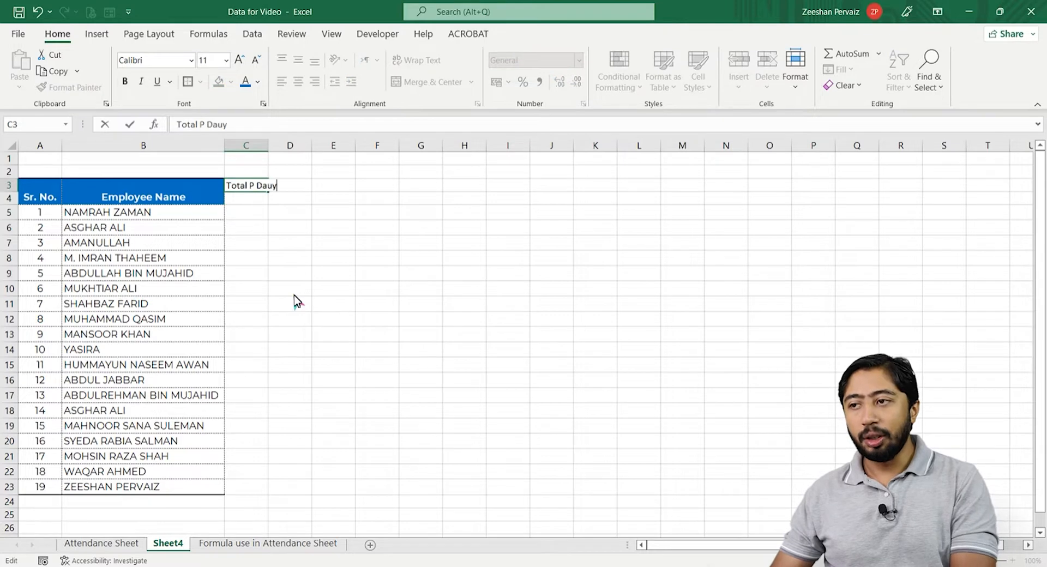
key("BackSpace")
key("BackSpace")
type("ys")
key("Return")
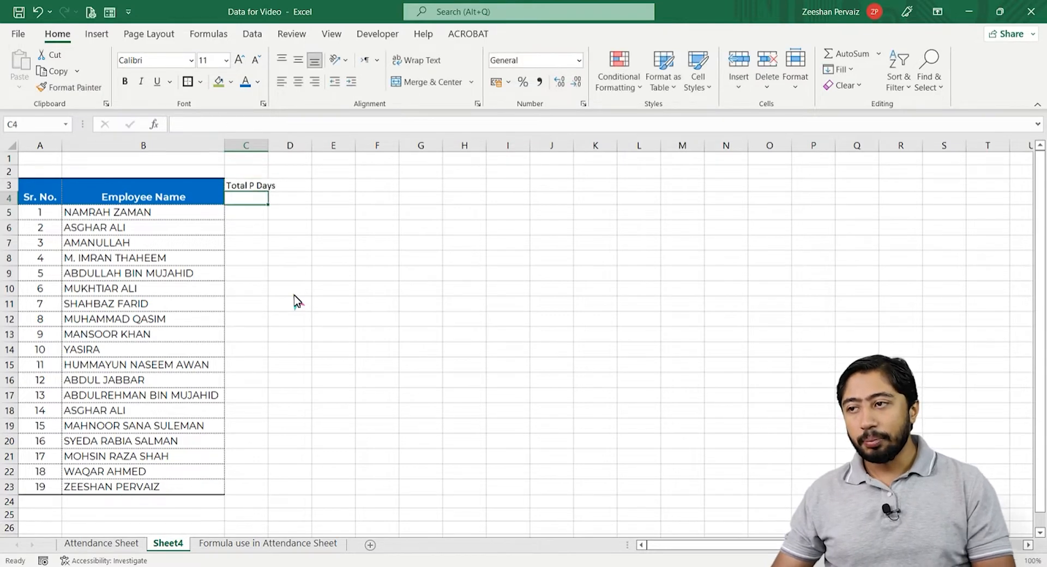
Enter the heading "Total A Days" in cell D3
key("Up")
key("Right")
type("Tot")
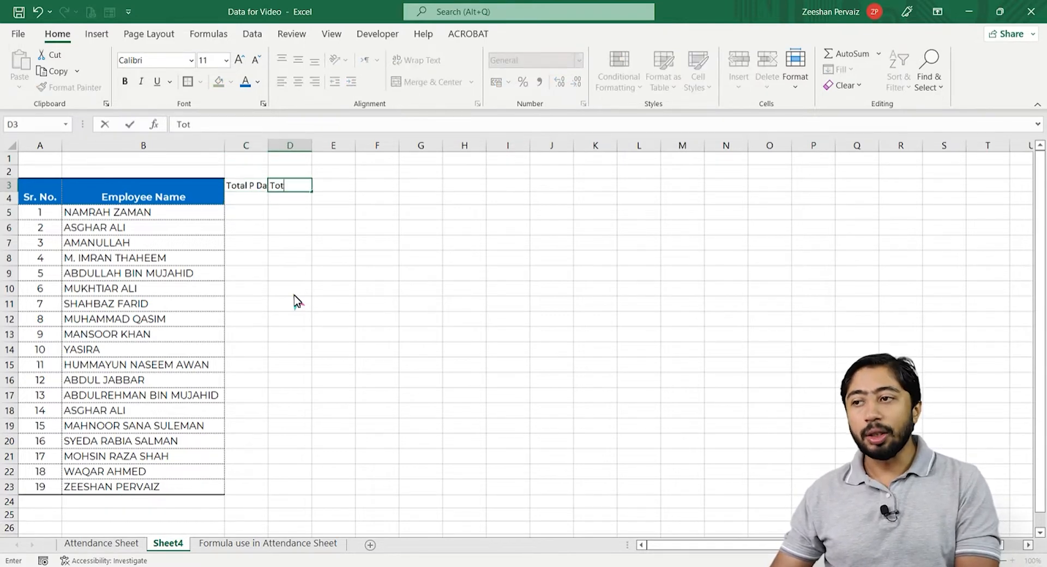
type("al A day")
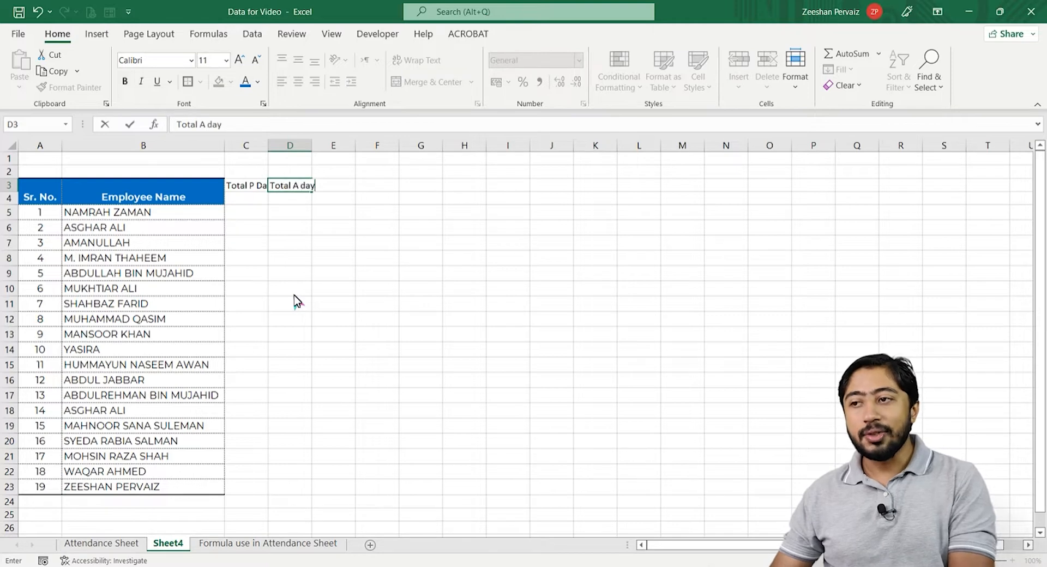
type("s")
key("BackSpace")
key("BackSpace")
key("BackSpace")
key("BackSpace")
type("Day")
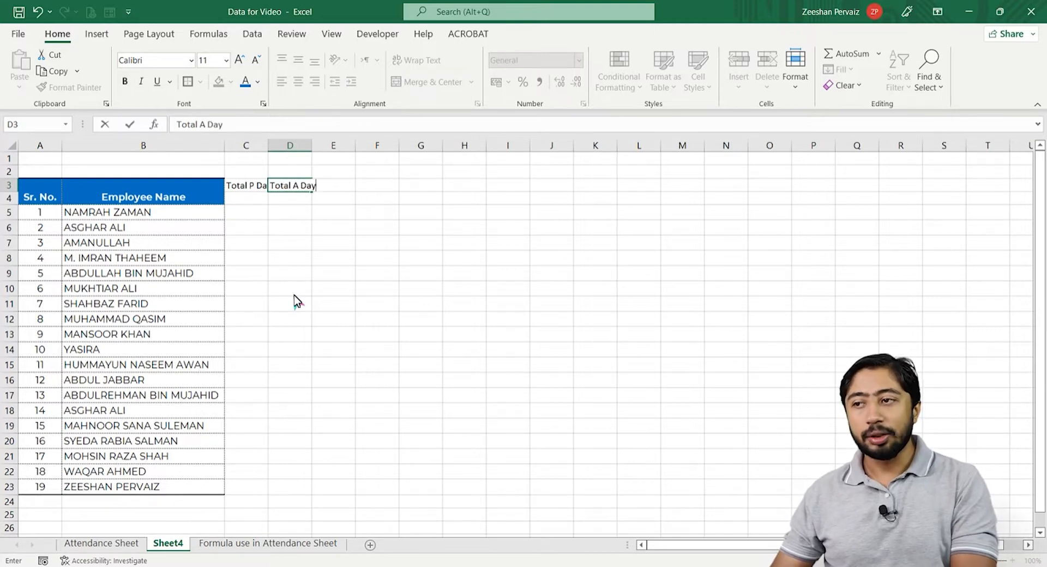
type("s")
key("Return")
Enter 1 in cell E3 and the formula +E3+1 in cell F3 to begin the day numbering
key("Up")
key("Right")
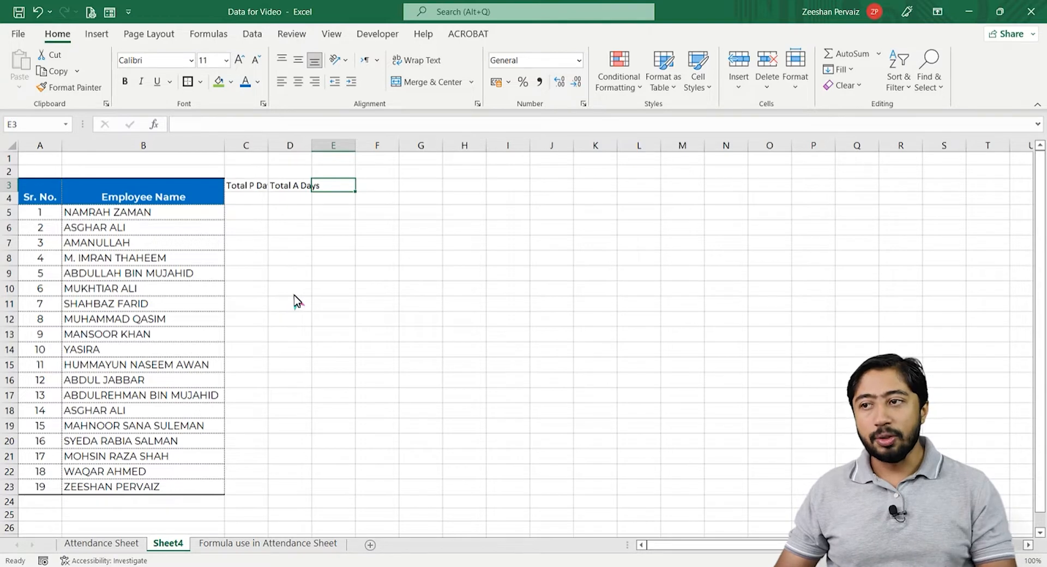
type("1")
key("Tab")
type("+E3")
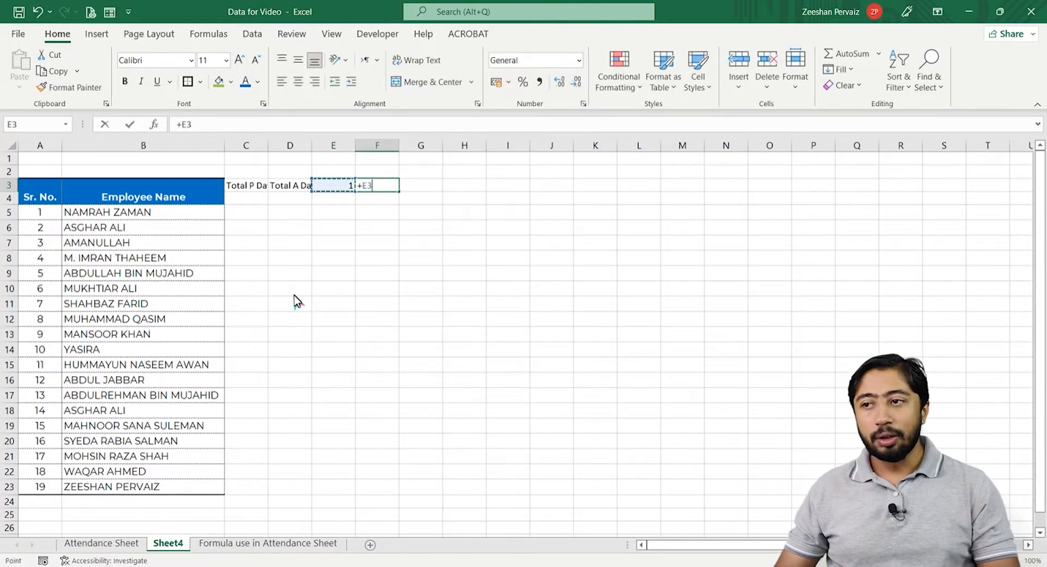
type("+1")
key("Tab")
key("Left")
Copy the F3 day formula across row 3 through column AI to number the days up to 31
key("ctrl+c")
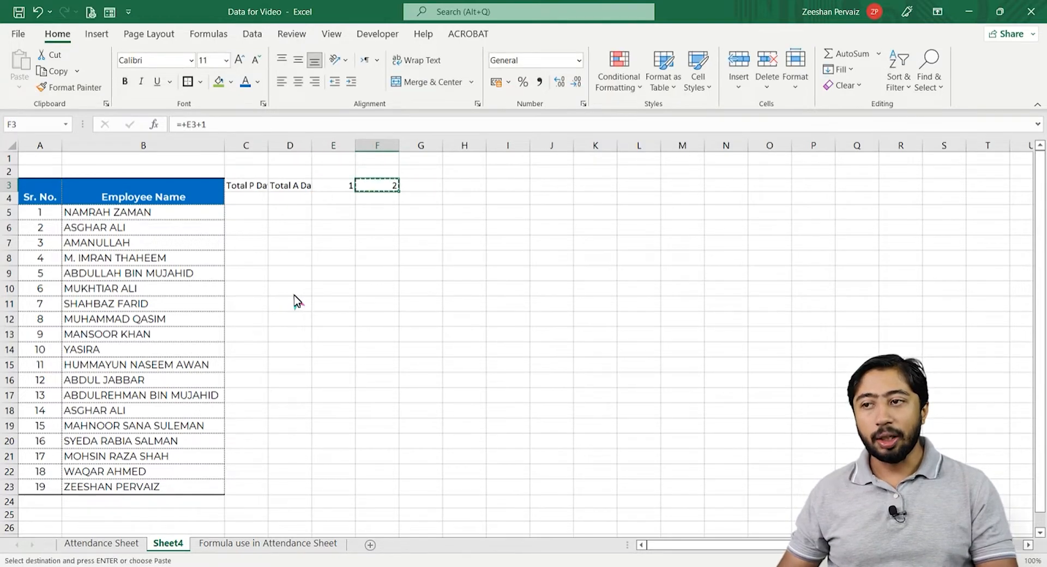
key("Right")
key("shift+Right")
key("shift+Right")
key("shift+Right")
key("shift+Right")
key("shift+Right")
key("shift+Right")
key("shift+Right")
key("shift+Right")
key("shift+Right")
key("shift+Right")
key("shift+Right")
key("shift+Right")
key("shift+Right")
key("shift+Right")
key("shift+Right")
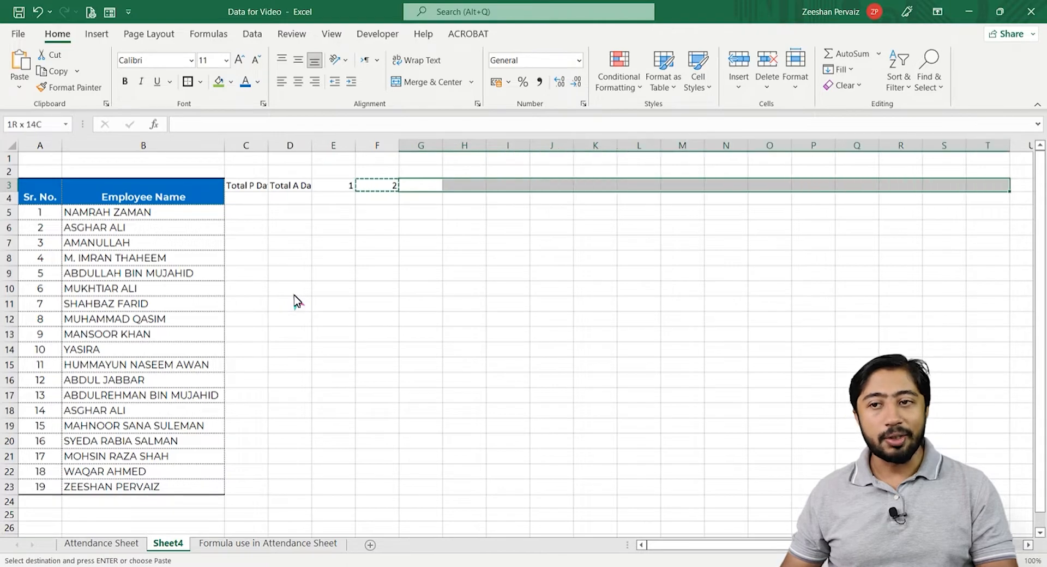
key("shift+Right")
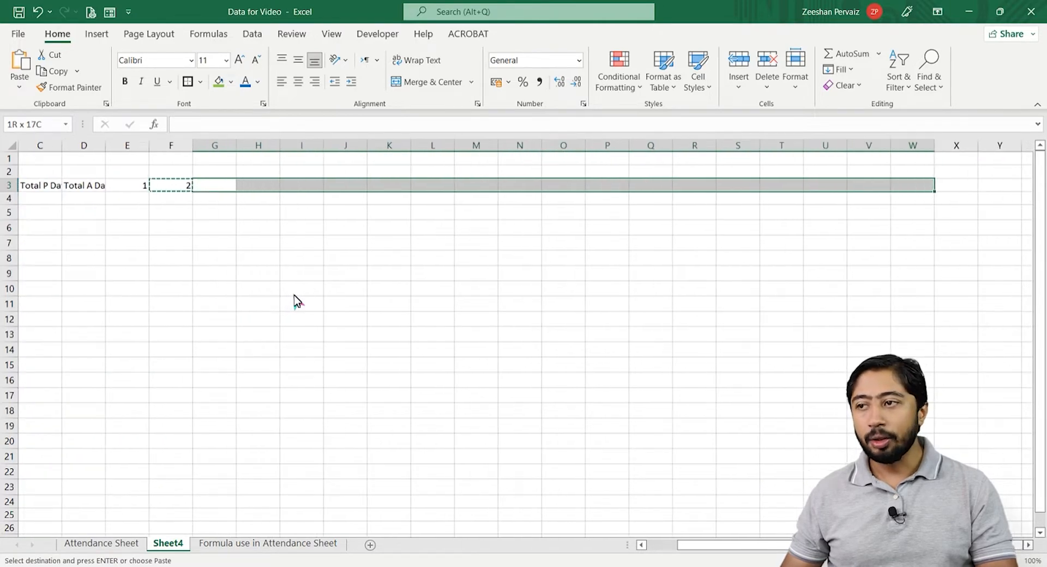
key("shift+Right")
key("shift+Right")
key("shift+Right")
key("shift+Right")
key("shift+Right")
key("shift+Right")
key("shift+Right")
key("shift+Right")
key("shift+Right")
key("shift+Right")
key("shift+Right")
key("shift+Right")
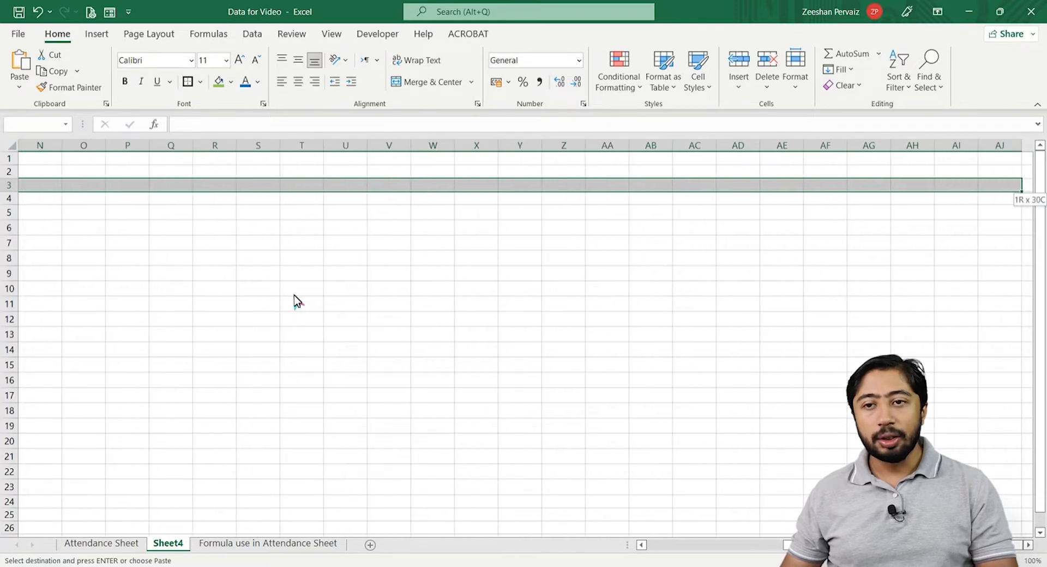
key("Return")
key("ctrl+Right")
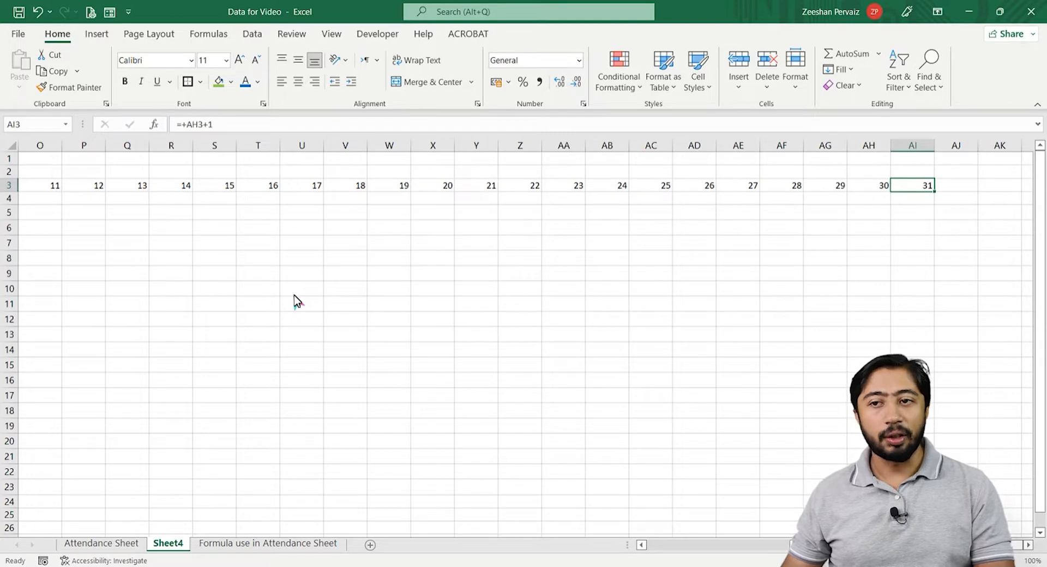
key("ctrl+shift+Left")
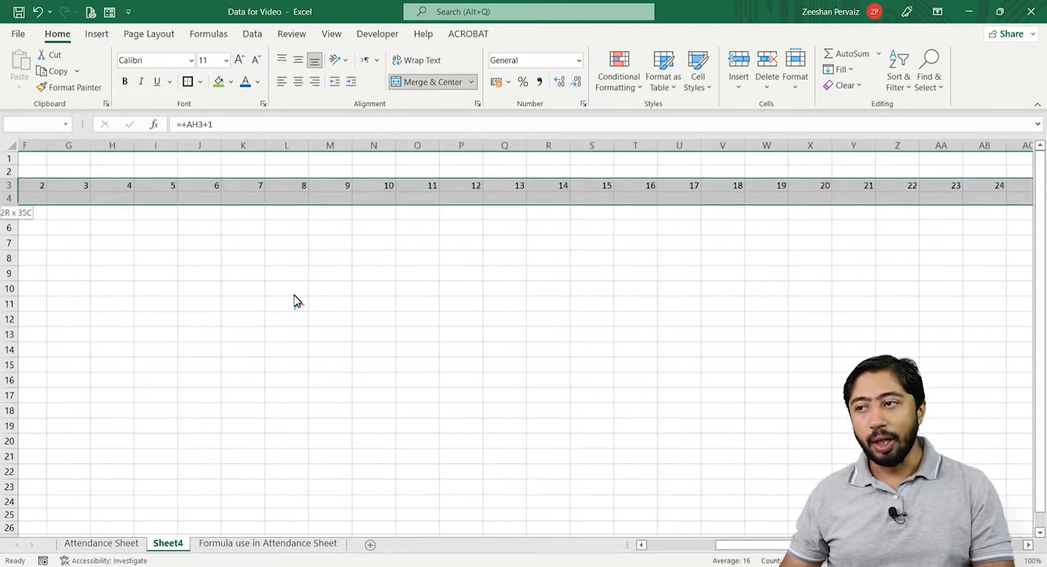
key("shift+Down")
key("Down")
key("Right")
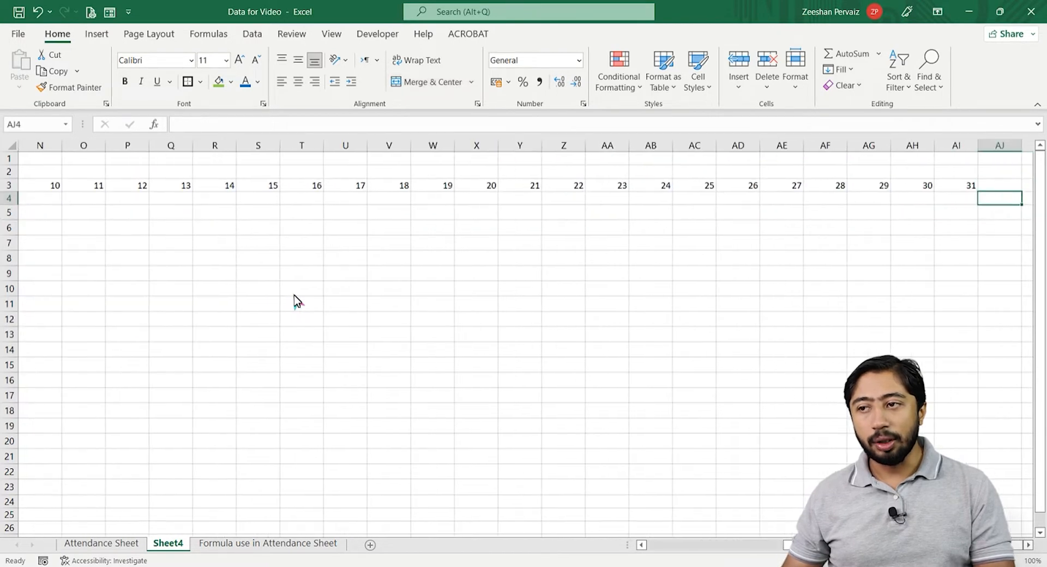
key("Left")
key("Left")
key("Up")
key("Up")
key("Left")
key("Left")
key("Left")
key("Left")
key("Left")
key("Left")
key("Left")
key("Left")
key("Left")
key("Left")
key("Left")
key("Left")
key("Left")
key("Left")
key("Left")
key("Left")
key("Left")
key("Left")
key("Left")
key("Left")
key("Left")
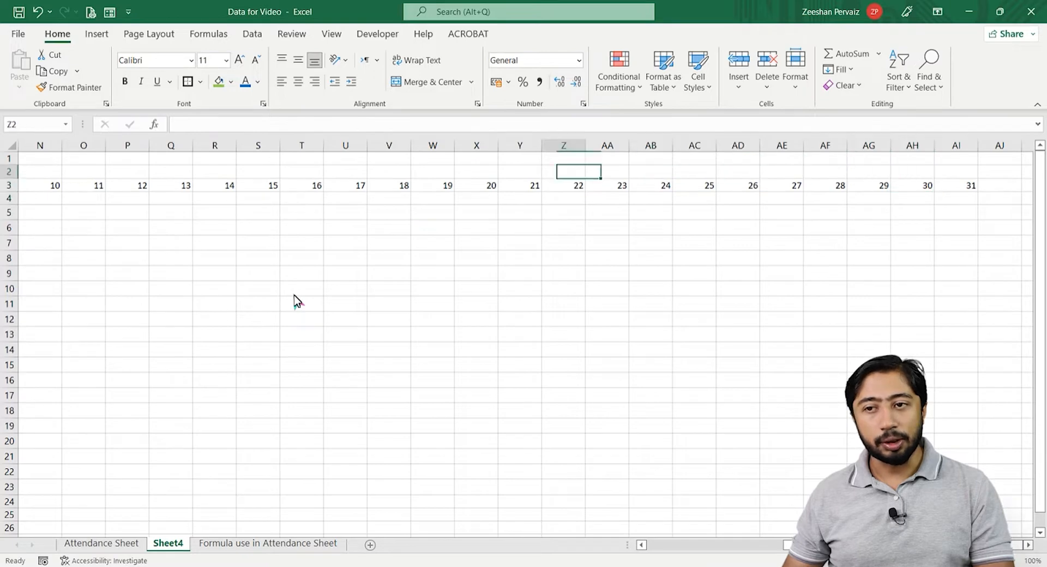
key("Up")
key("Right")
key("Right")
key("Right")
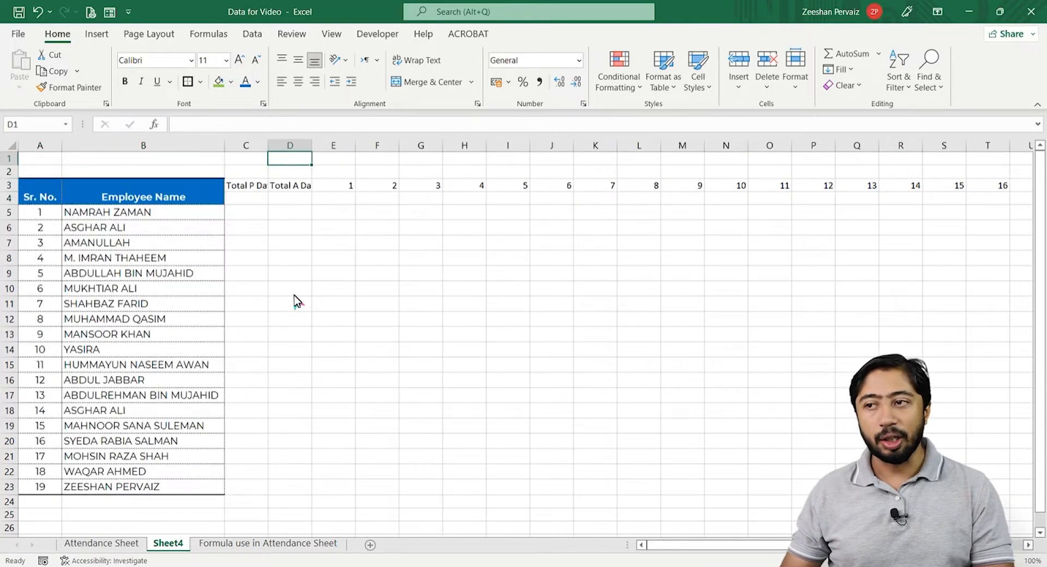
key("Left")
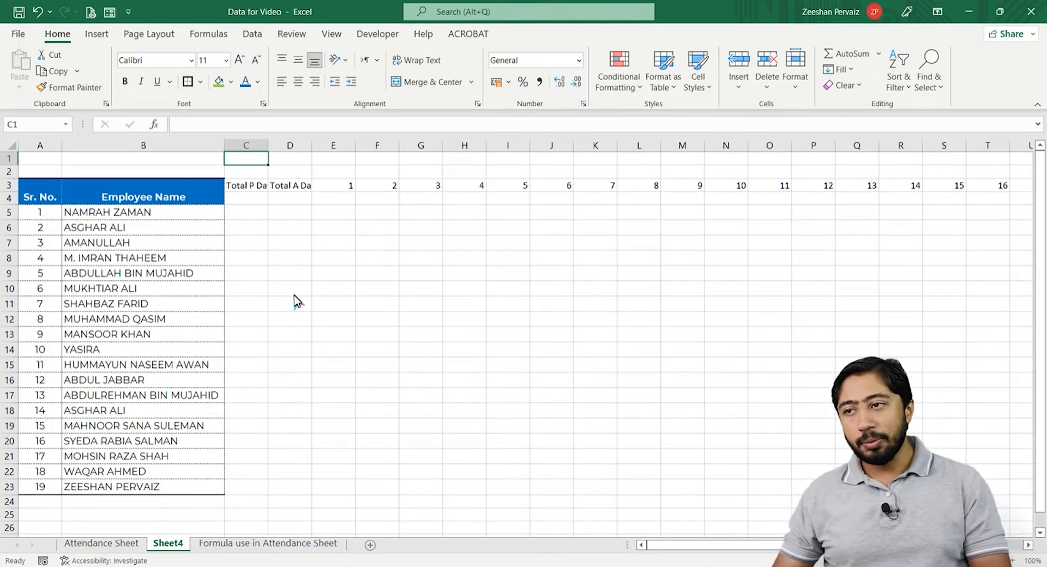
key("shift+Right")
key("shift+Right")
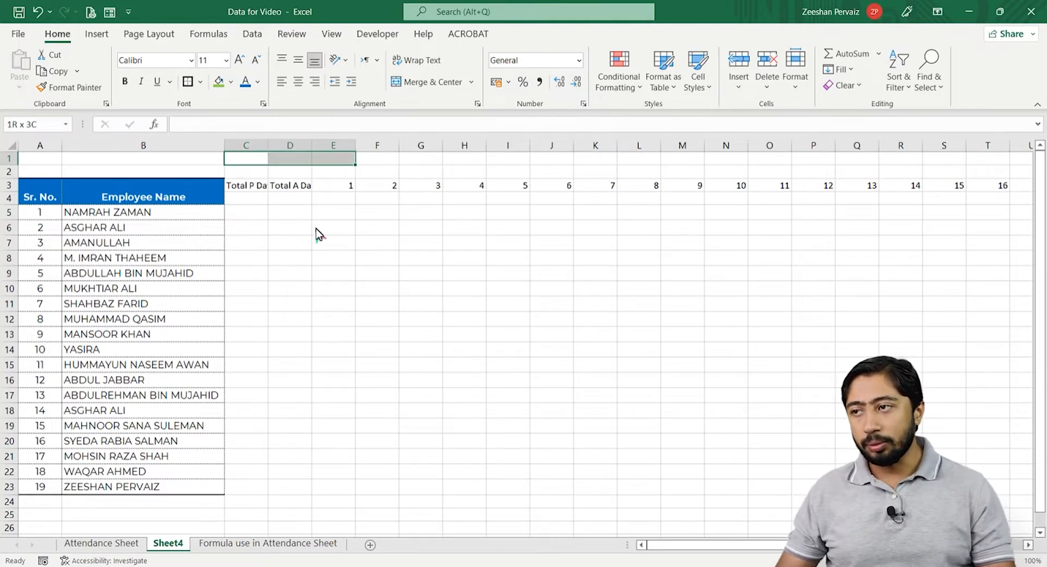
Merge and center cells A1:B2 and enter the title "Attendance Sheet" in them
key("Left")
key("Left")
key("shift+Down")
key("shift+Right")
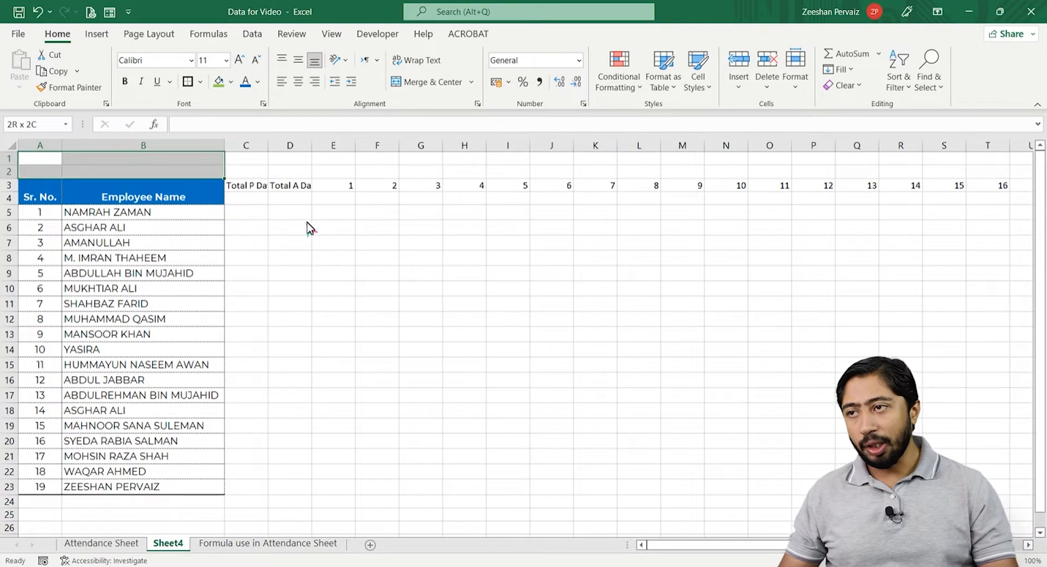
left_click(433, 82)
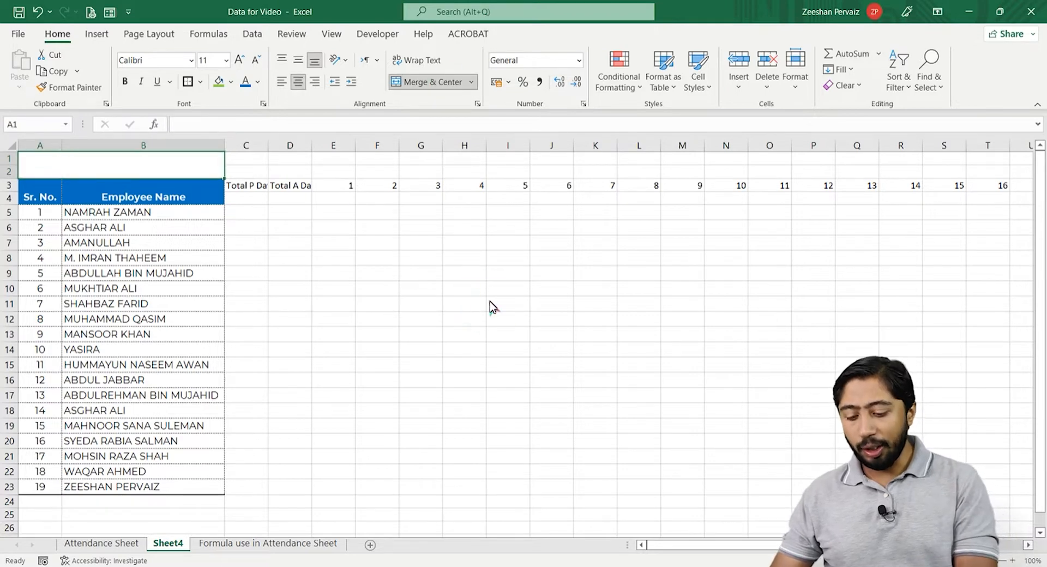
type("Attendan")
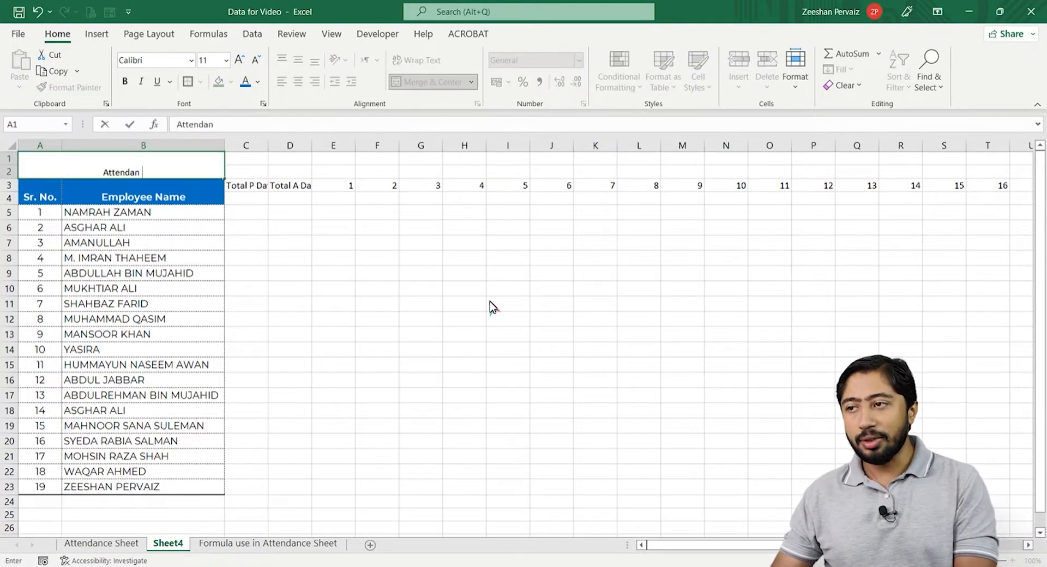
type("ce Sheet")
key("Tab")
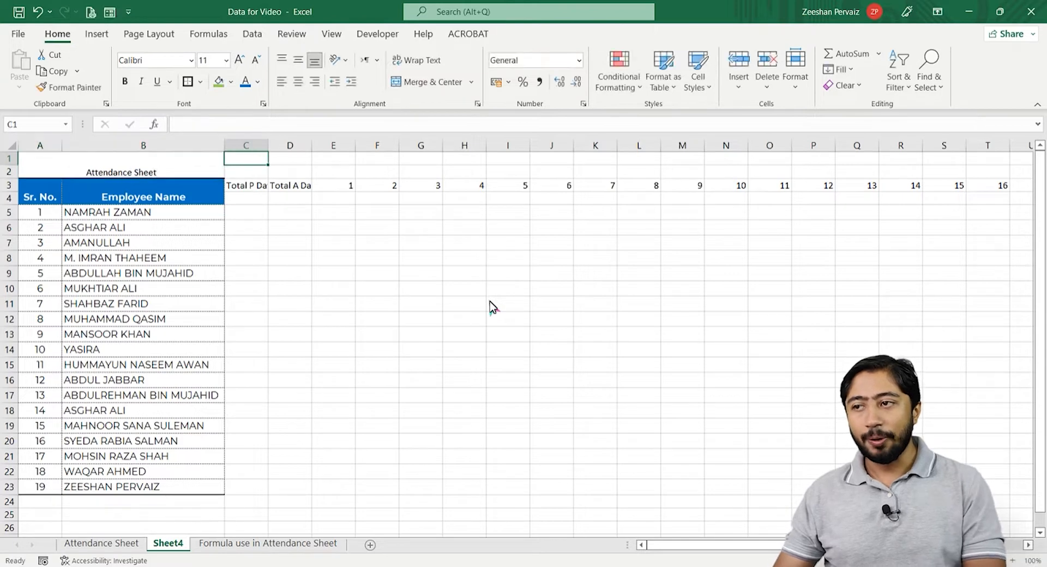
key("shift+Down")
key("shift+Right")
key("shift+Right")
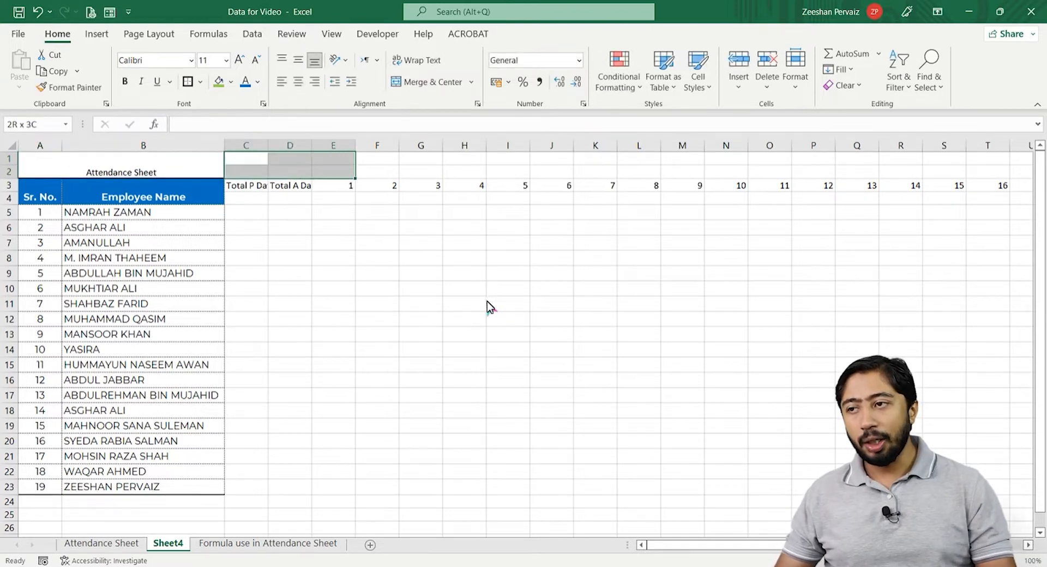
left_click(430, 83)
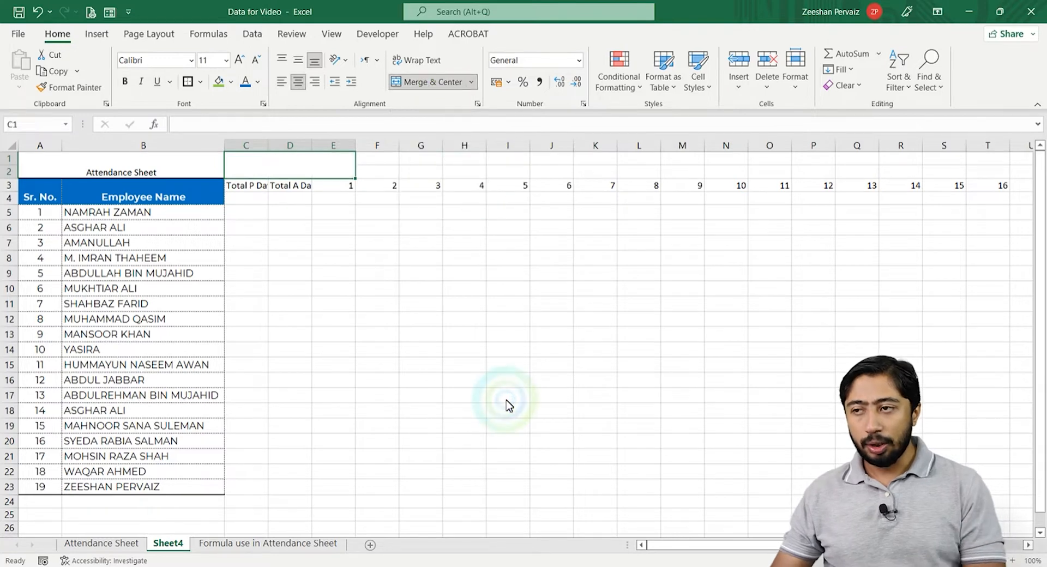
key("ctrl+z")
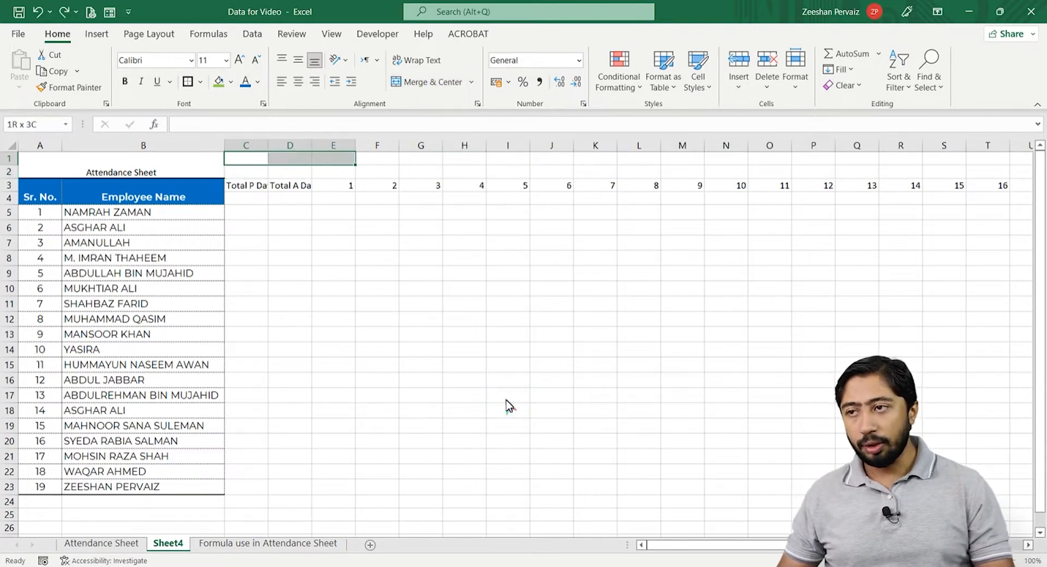
Merge and center cells C1:E1 and enter the label "Month" in them
left_click(430, 82)
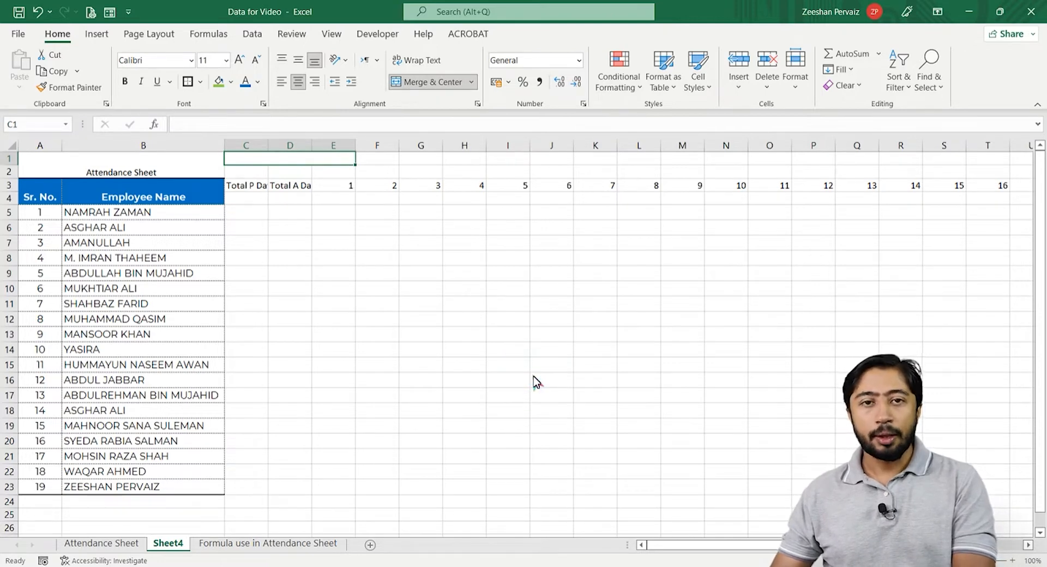
type("Month")
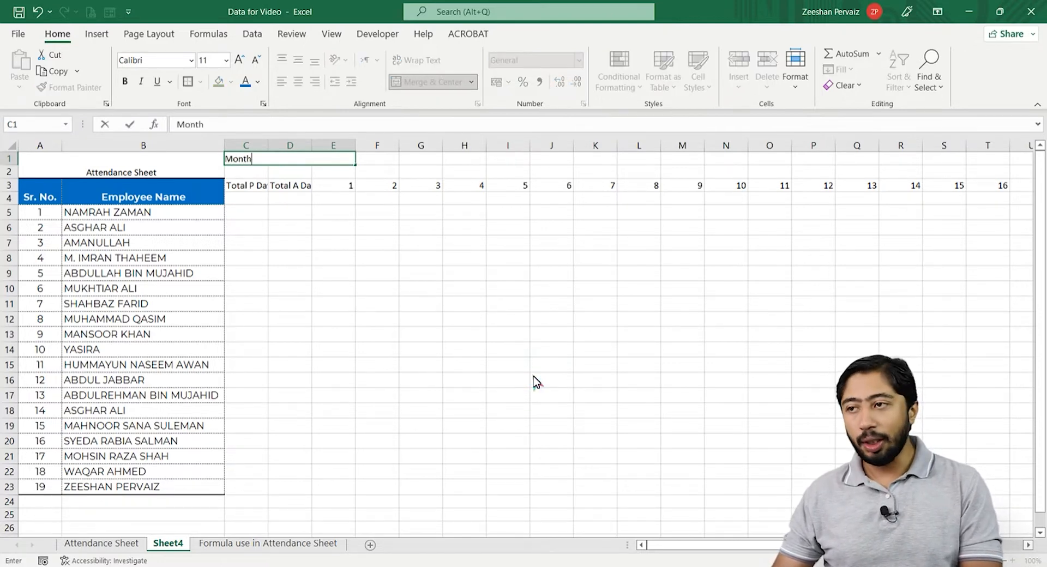
key("Return")
Merge and center cells C2:E2 and enter the label "Start of Month" in them
key("shift+Right")
key("shift+Right")
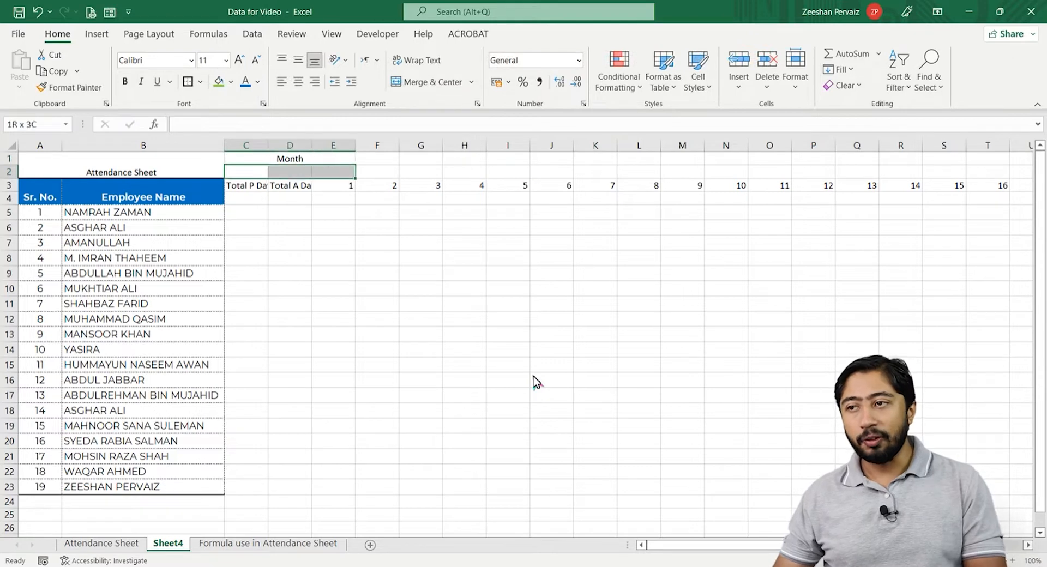
key("alt+h")
key("m")
key("c")
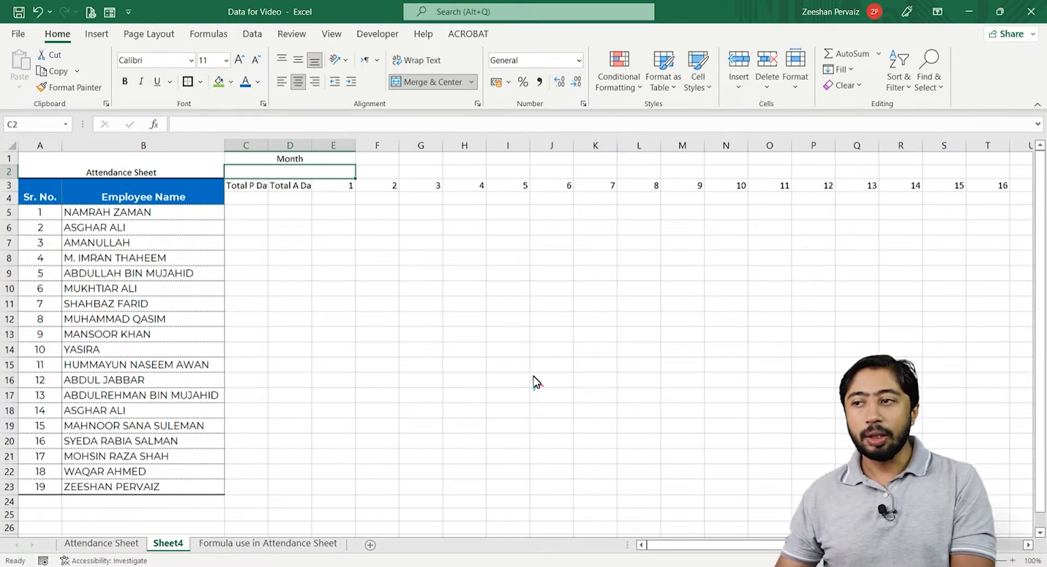
type("Start of Month")
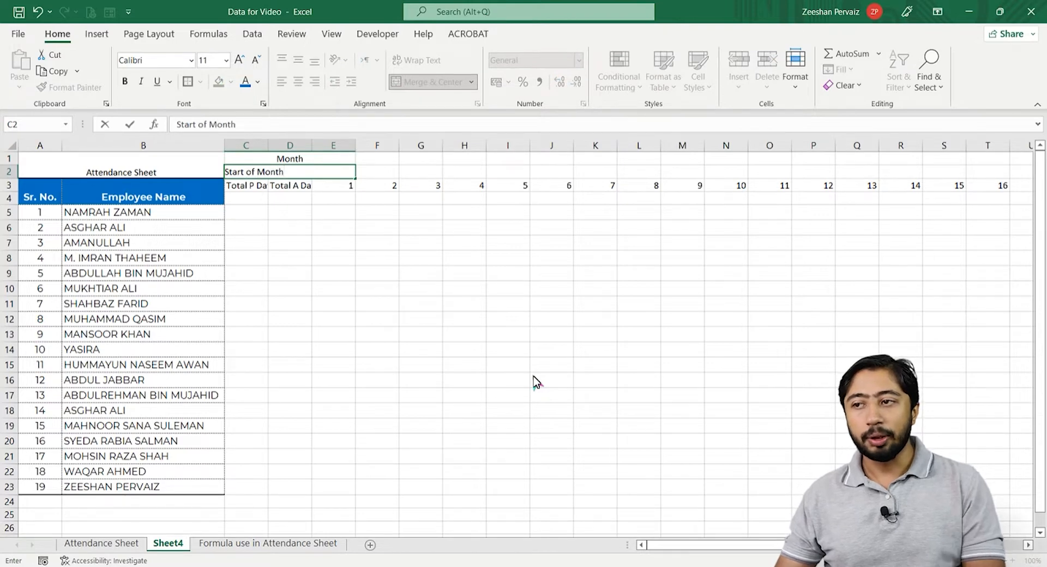
key("Return")
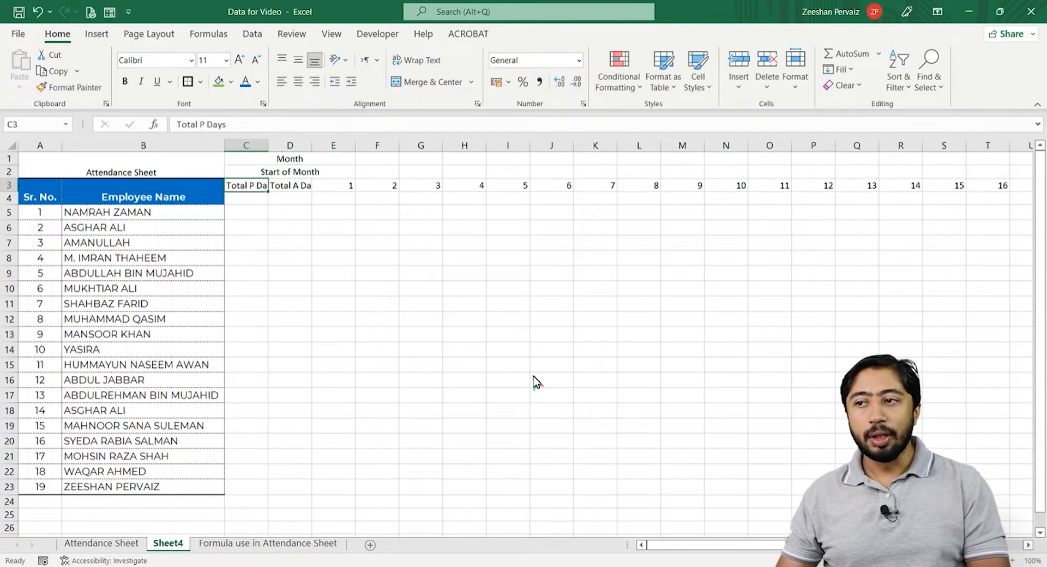
Merge and center cells F1:H1 as the value field beside the Month label
key("Up")
key("Up")
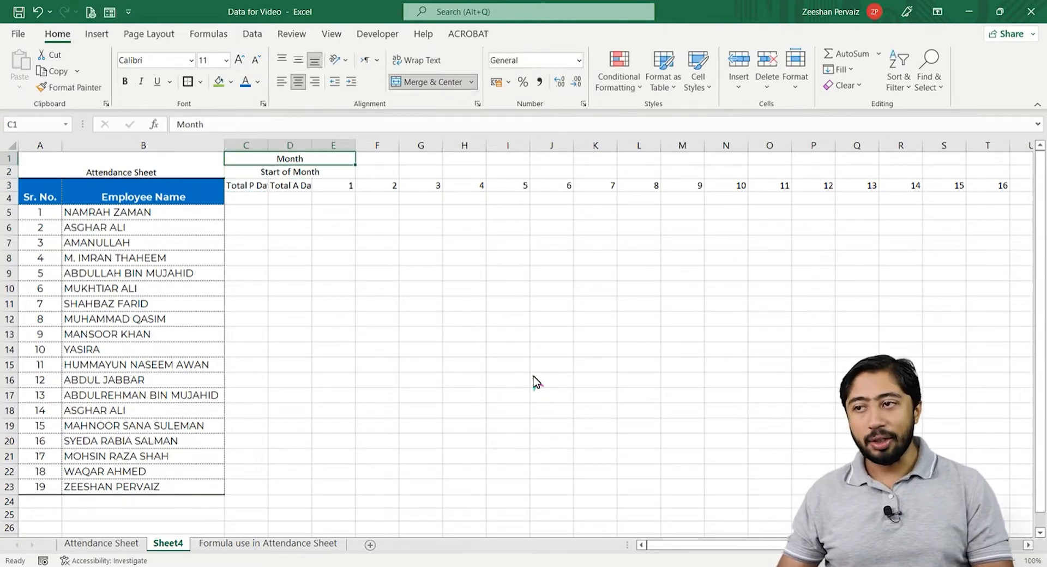
key("Right")
key("Right")
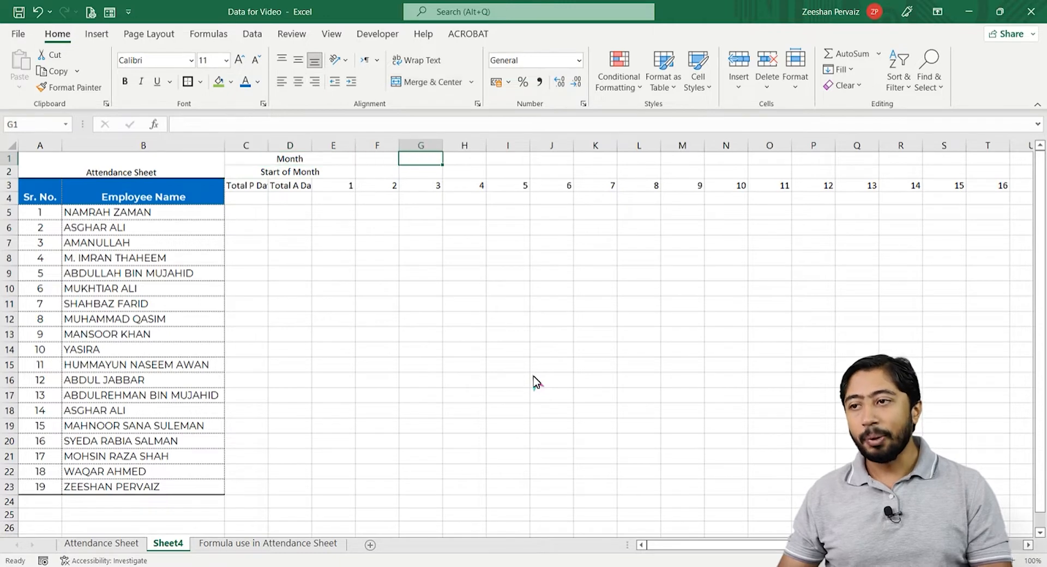
key("Left")
key("shift+Right")
key("shift+Right")
key("alt+h")
key("m")
key("c")
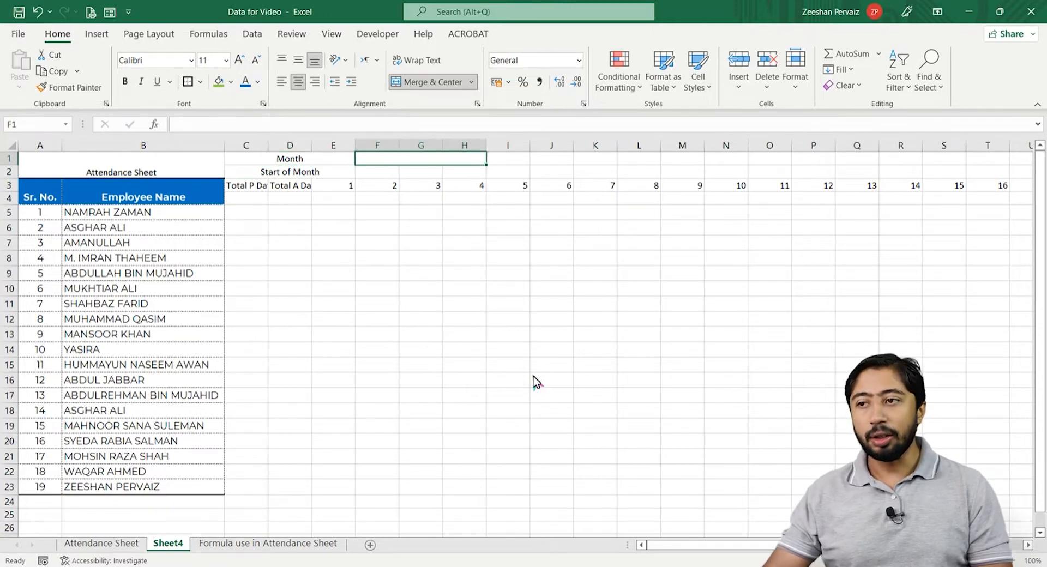
Merge and center cells F2:H2 as the value field beside the Start of Month label
key("Down")
key("shift+Right")
key("shift+Right")
key("alt+h")
key("m")
key("c")
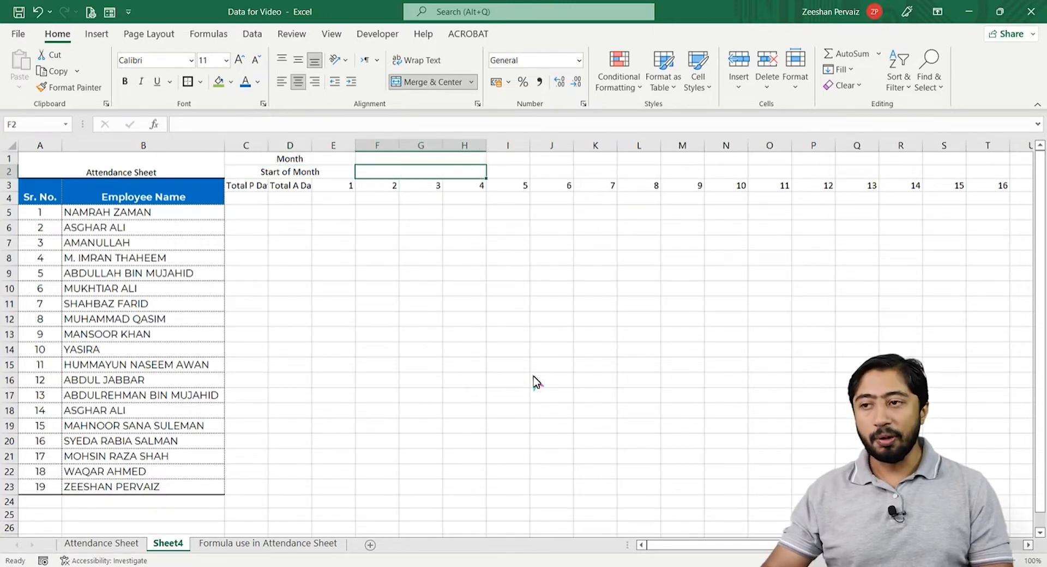
Merge and center cells I1:K1 and enter the label "No. of Days in Month" in them
key("Up")
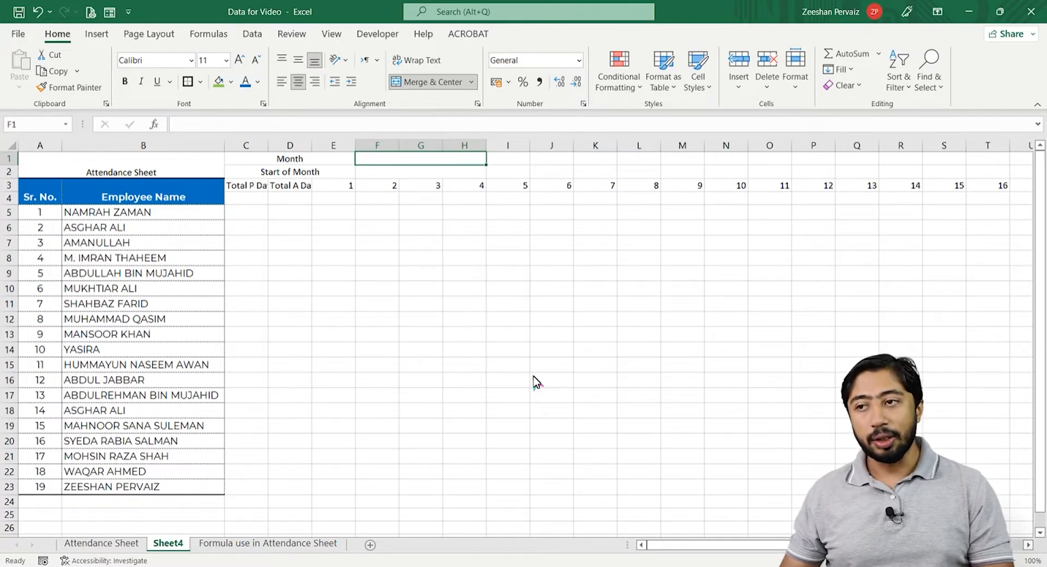
key("Right")
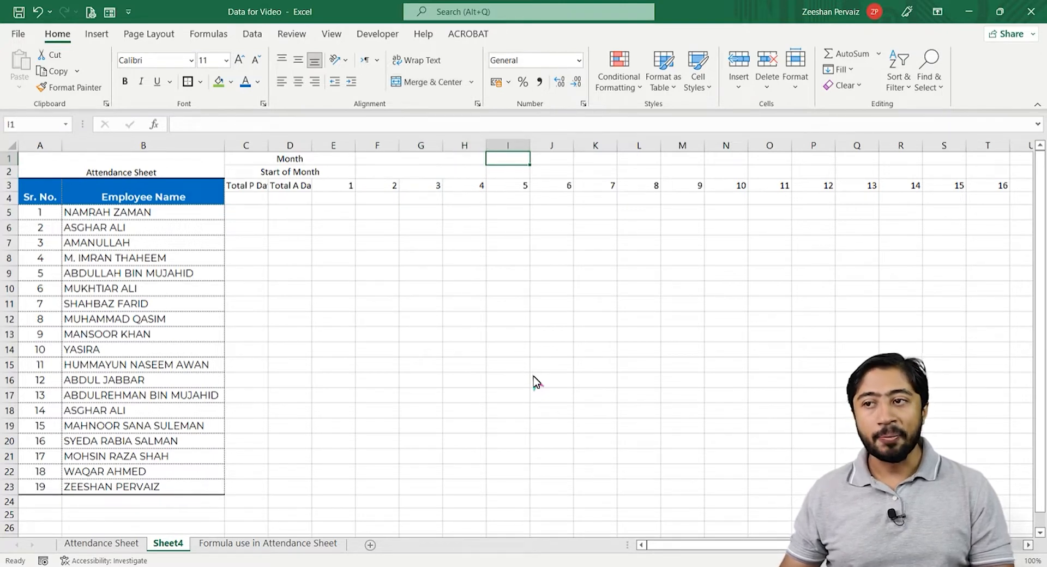
key("shift+Right")
key("shift+Right")
key("alt+h")
key("m")
key("c")
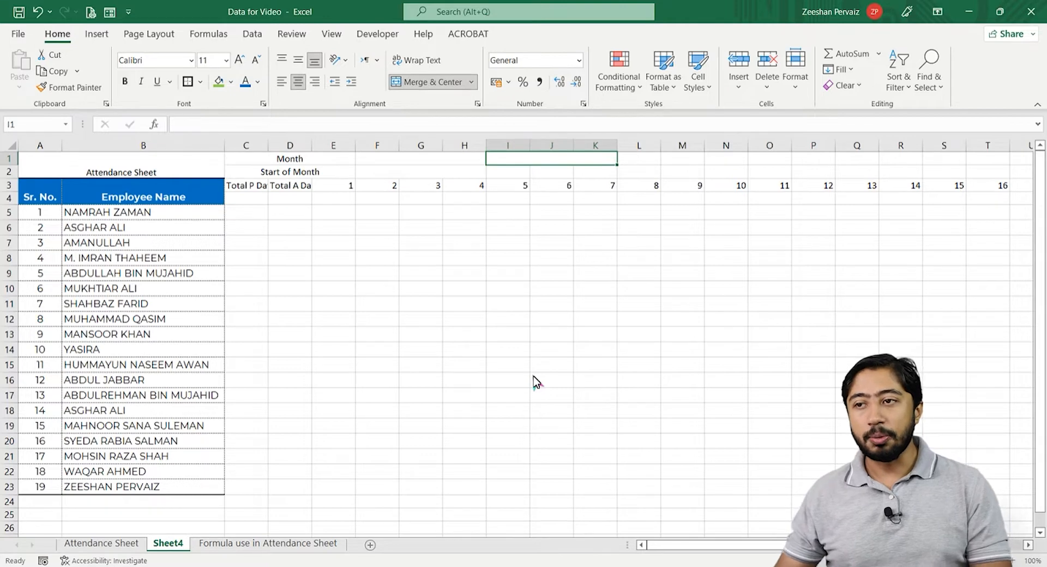
type("No. of")
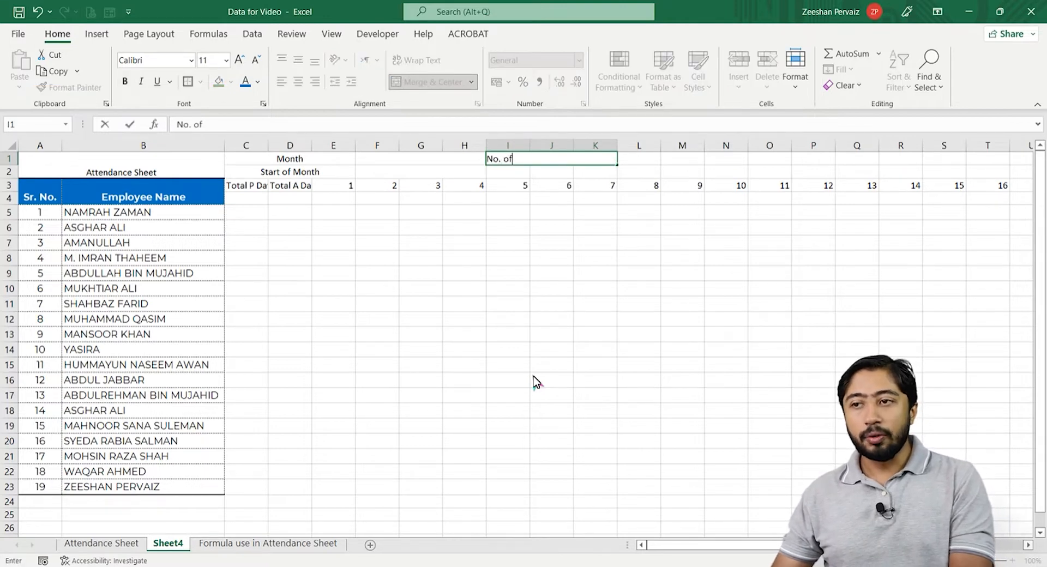
type(" Days in Month")
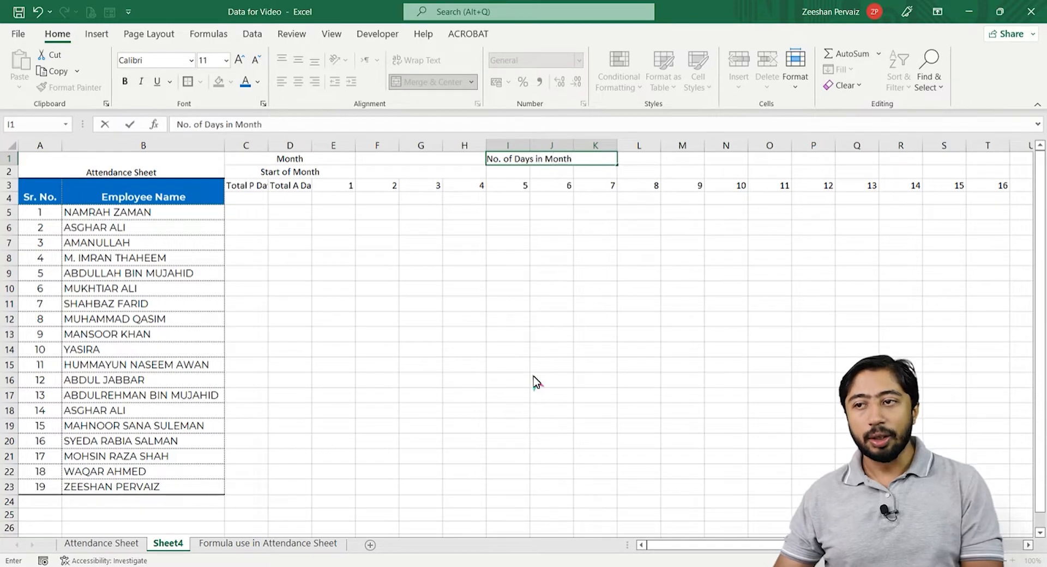
Shorten the label in the merged cell I1:K1 to "No. of Days"
key("BackSpace")
key("BackSpace")
key("BackSpace")
key("BackSpace")
key("BackSpace")
key("BackSpace")
key("BackSpace")
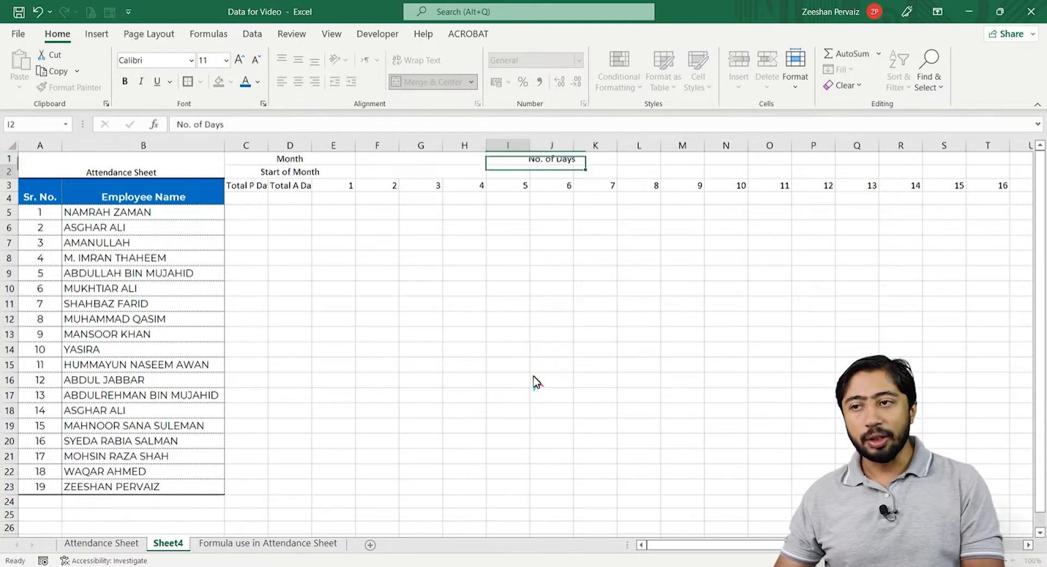
key("Return")
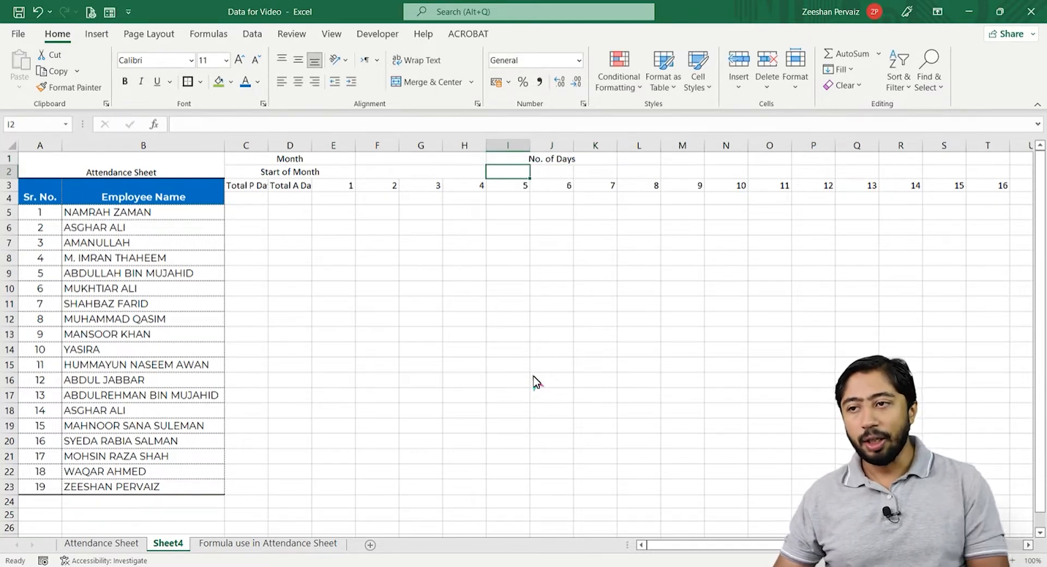
Merge and center cells I2:K2 and enter the label "End Date of Month" in them
key("shift+Right")
key("shift+Right")
key("alt+h")
type("mc")
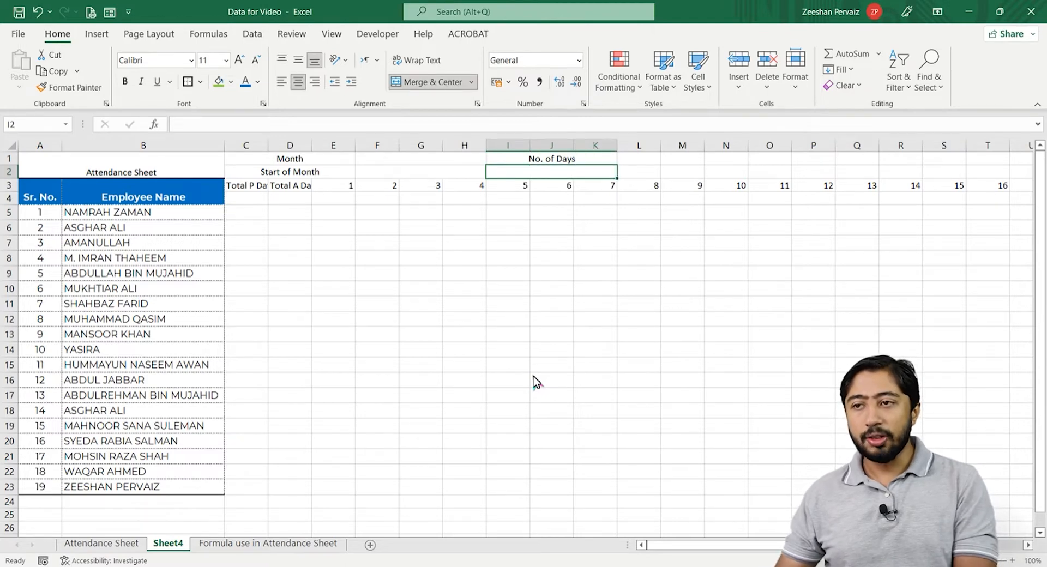
type("Enday")
key("BackSpace")
key("BackSpace")
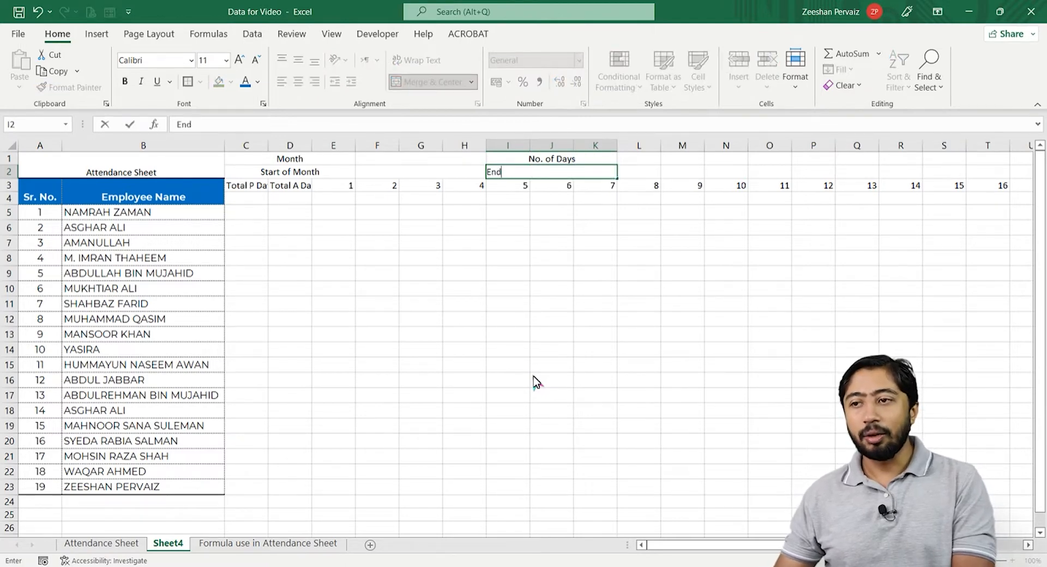
type("Date of Month")
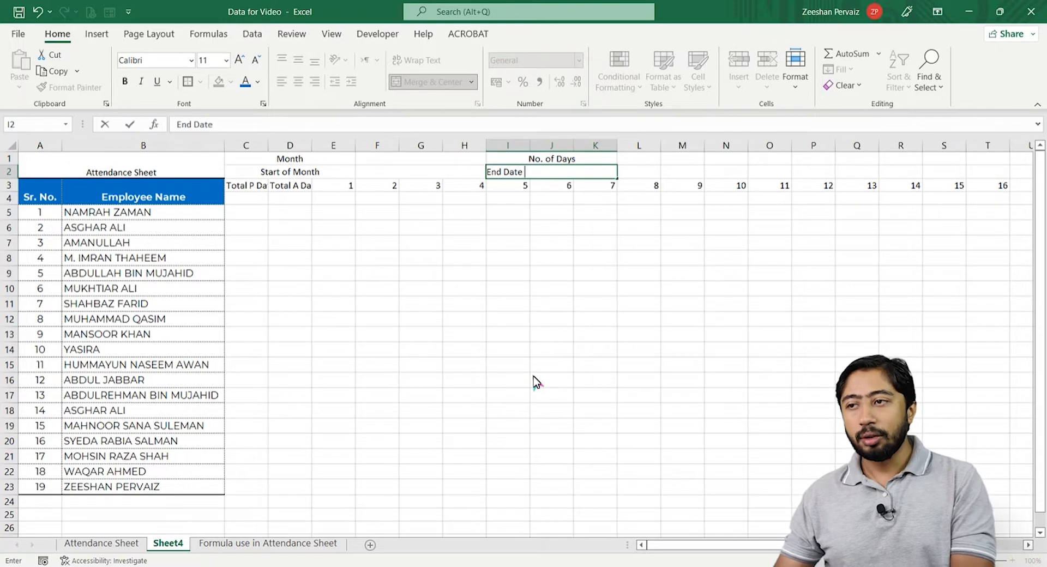
key("ctrl+Return")
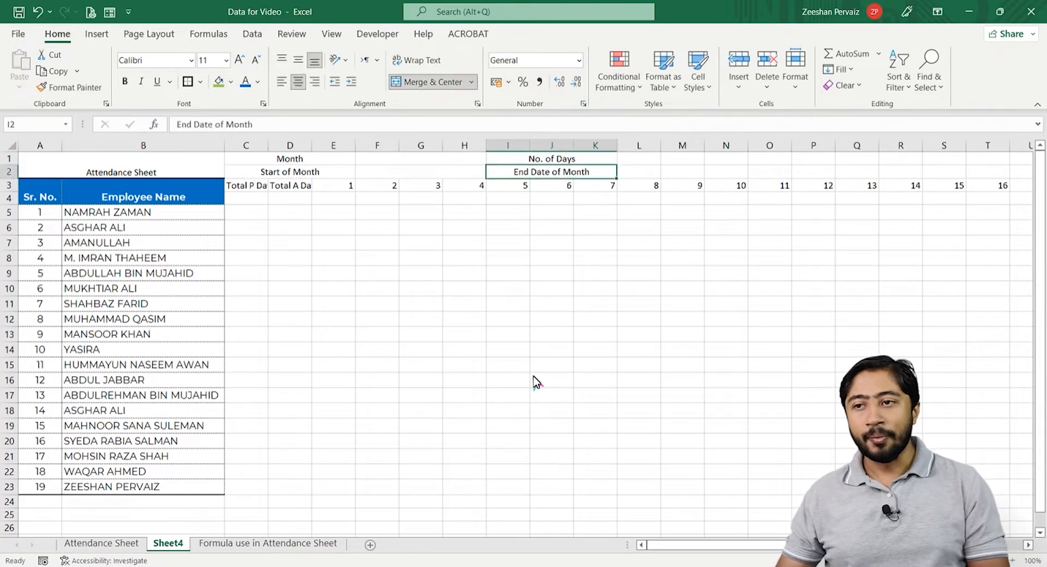
Merge and center cells L1:N1 as the value field beside the No. of Days label
key("Up")
key("Right")
key("shift+Right")
key("shift+Right")
key("shift+Left")
key("shift+Left")
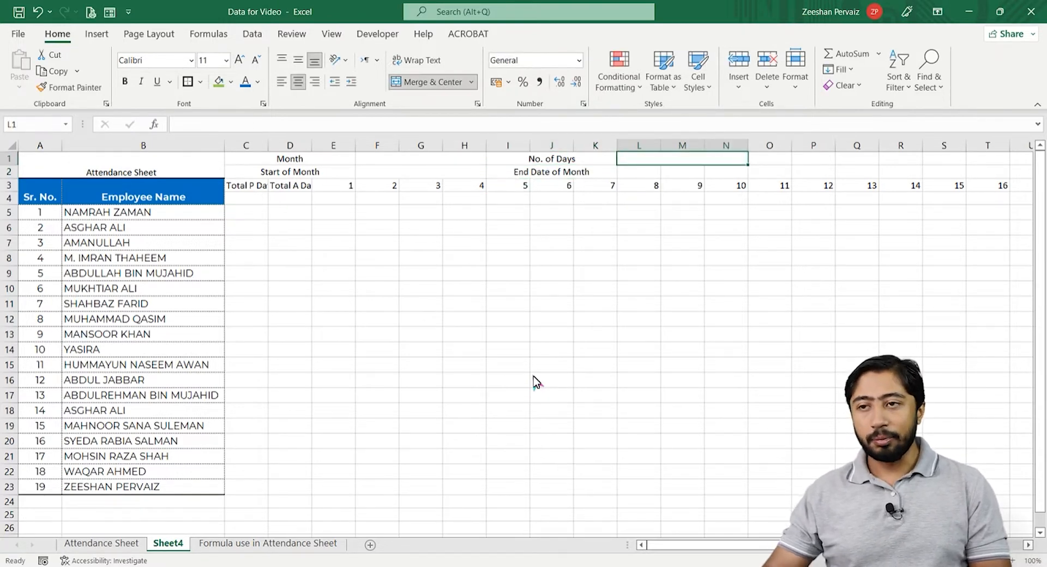
key("Down")
key("Up")
key("shift+Right")
key("shift+Right")
key("alt+h")
key("m")
key("c")
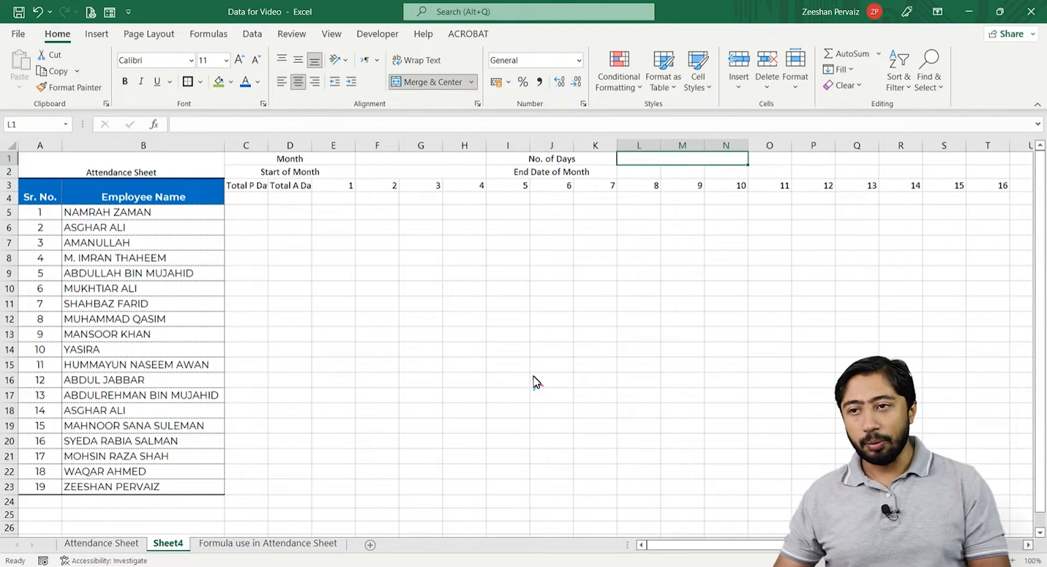
Merge and center cells L2:N2 as the value field beside the End Date of Month label
key("Down")
key("shift+Right")
key("shift+Right")
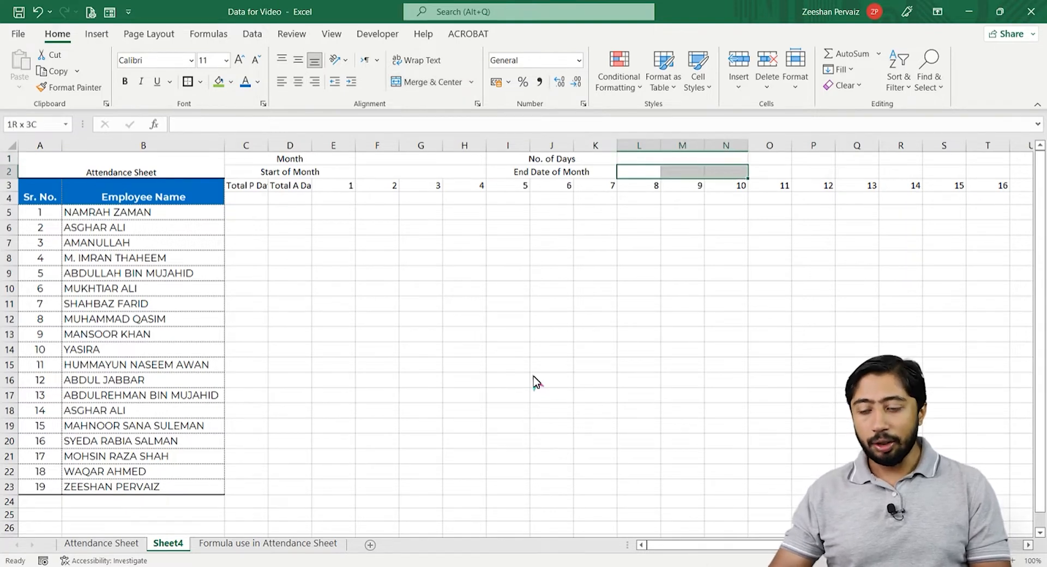
key("alt+h")
key("m")
key("c")
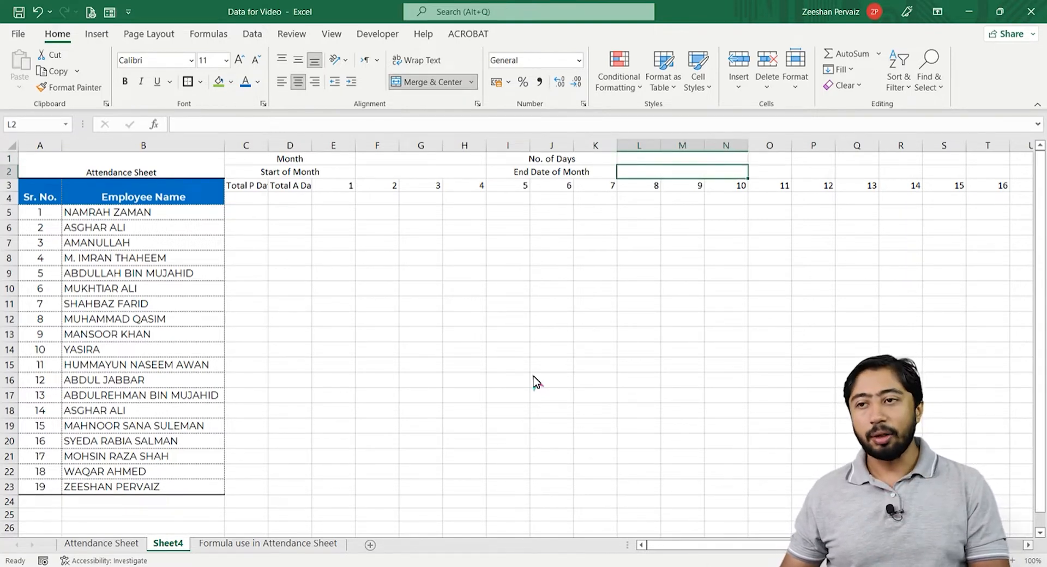
Look over the month detail fields in rows 1 and 2 and the numbered day columns in row 3
key("Up")
key("Right")
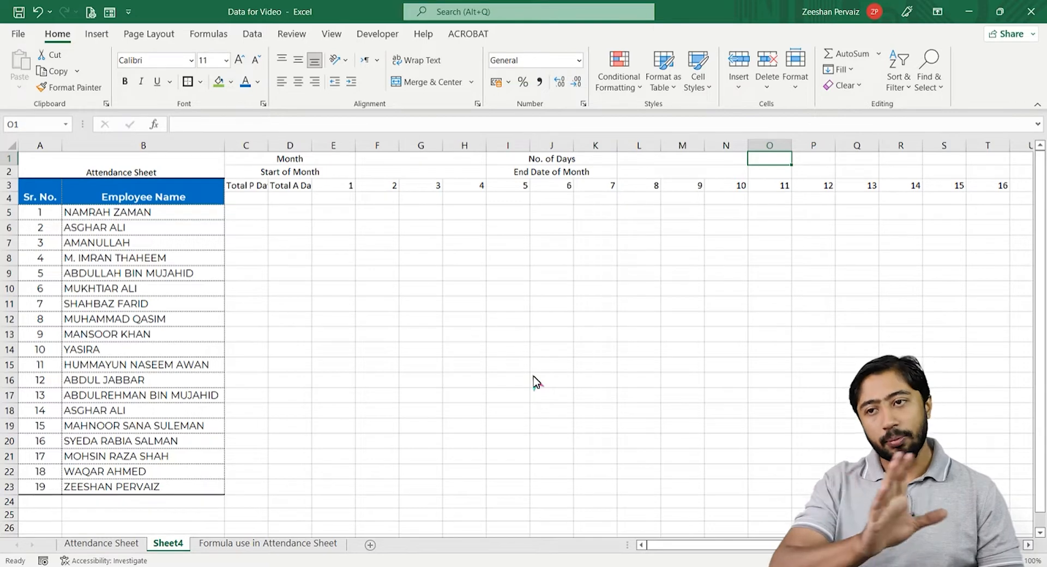
key("Down")
key("Down")
key("Down")
key("Down")
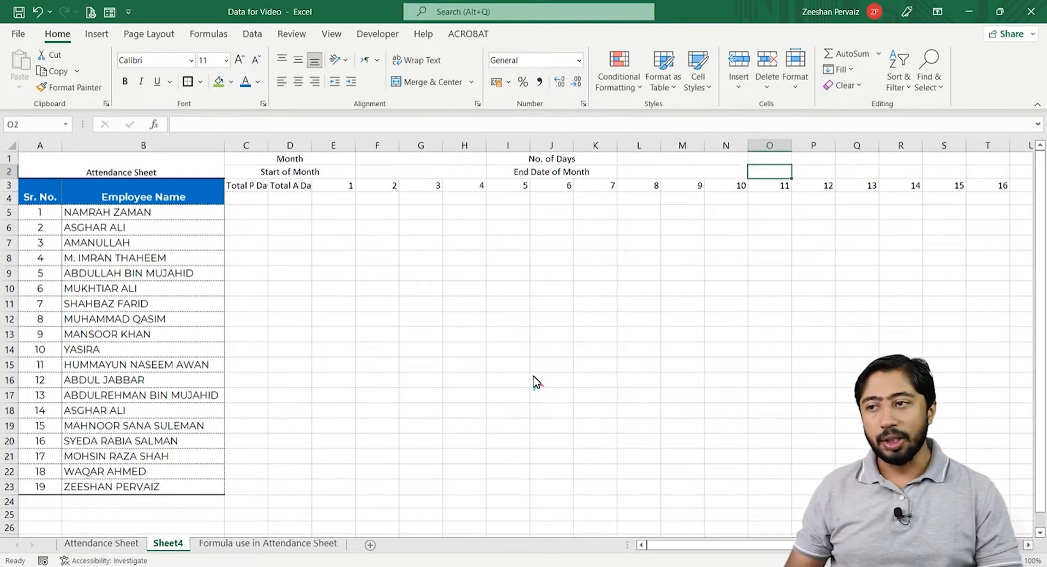
key("Left")
key("Left")
key("Left")
key("Left")
key("Left")
key("Left")
key("Left")
key("Left")
key("Left")
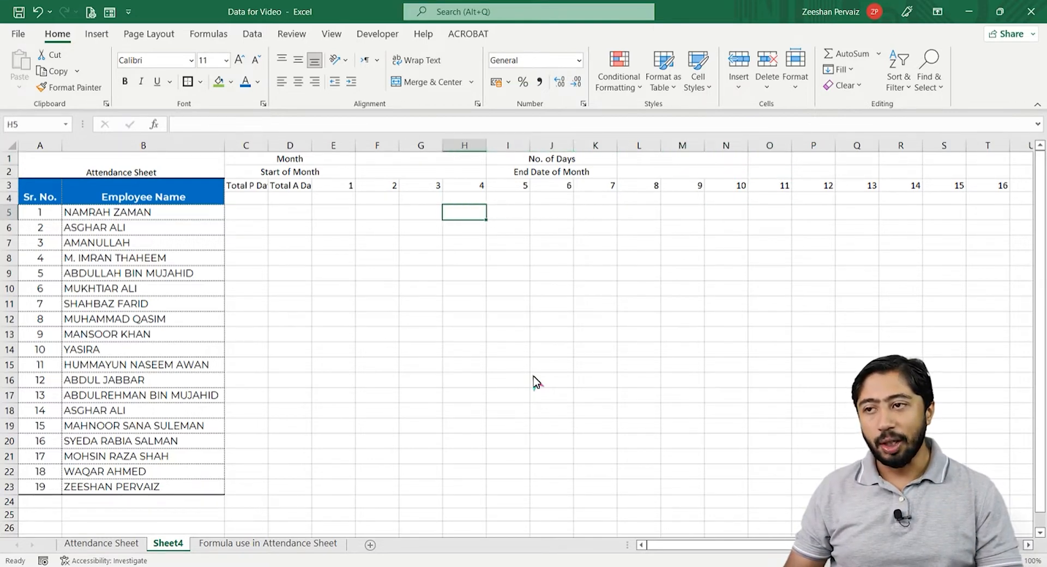
key("Up")
key("Left")
key("Up")
key("Right")
key("Right")
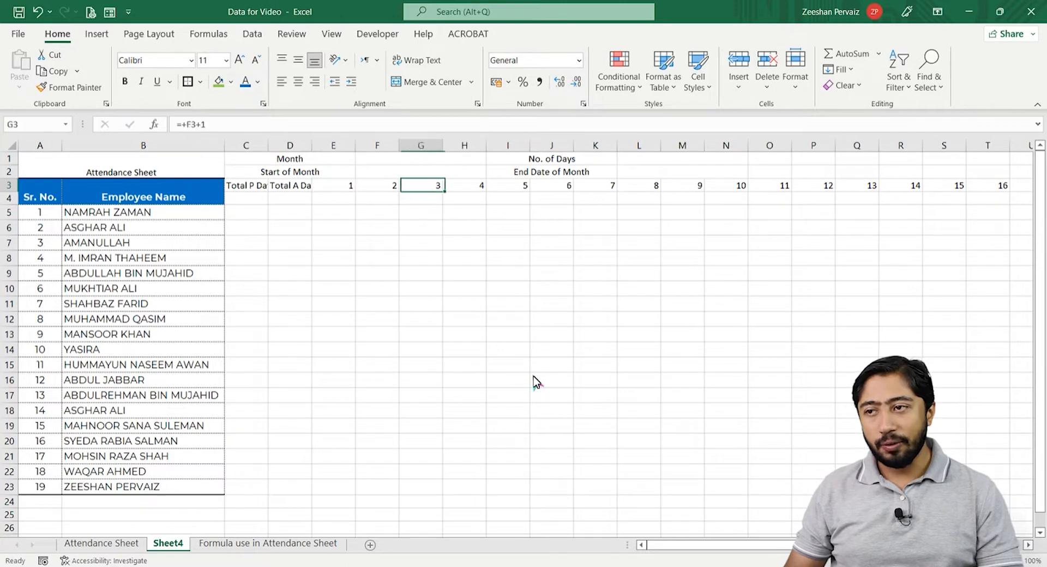
key("Left")
key("Up")
key("shift+Right")
key("shift+Right")
key("alt+h")
key("m")
key("c")
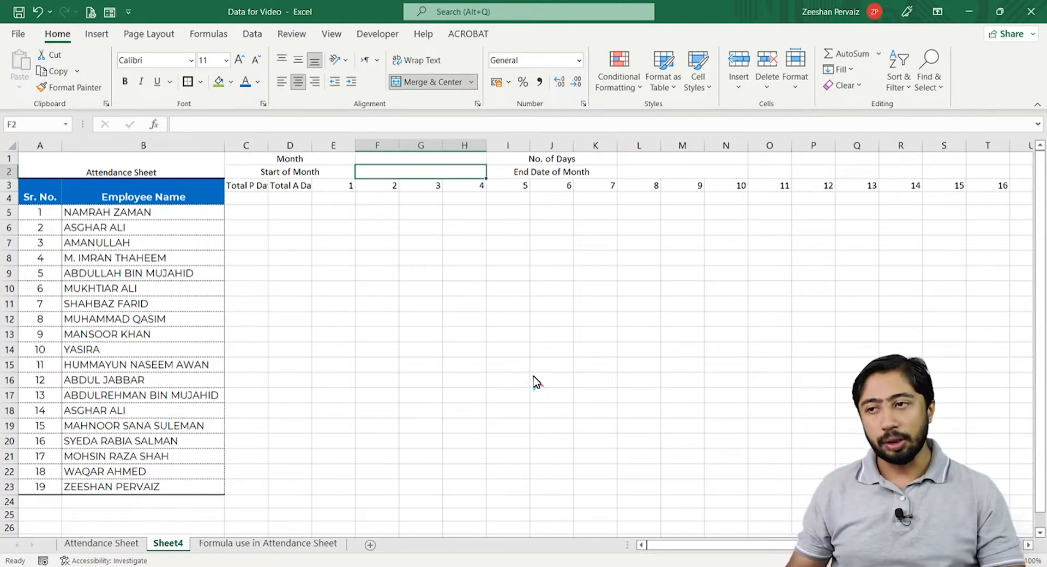
key("Down")
key("Left")
key("ctrl+Right")
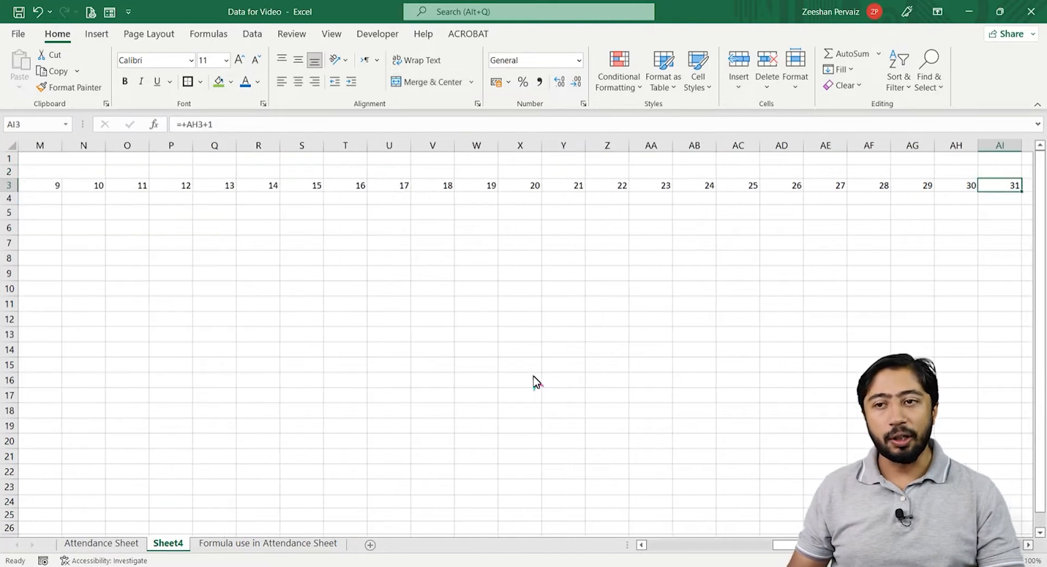
key("ctrl+Left")
key("Up")
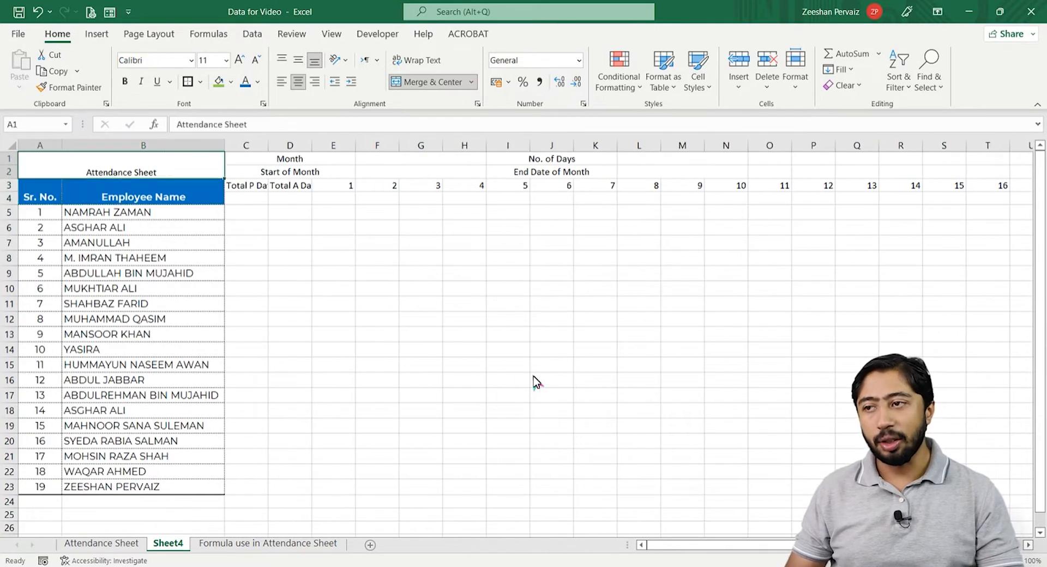
key("Right")
key("Right")
key("Up")
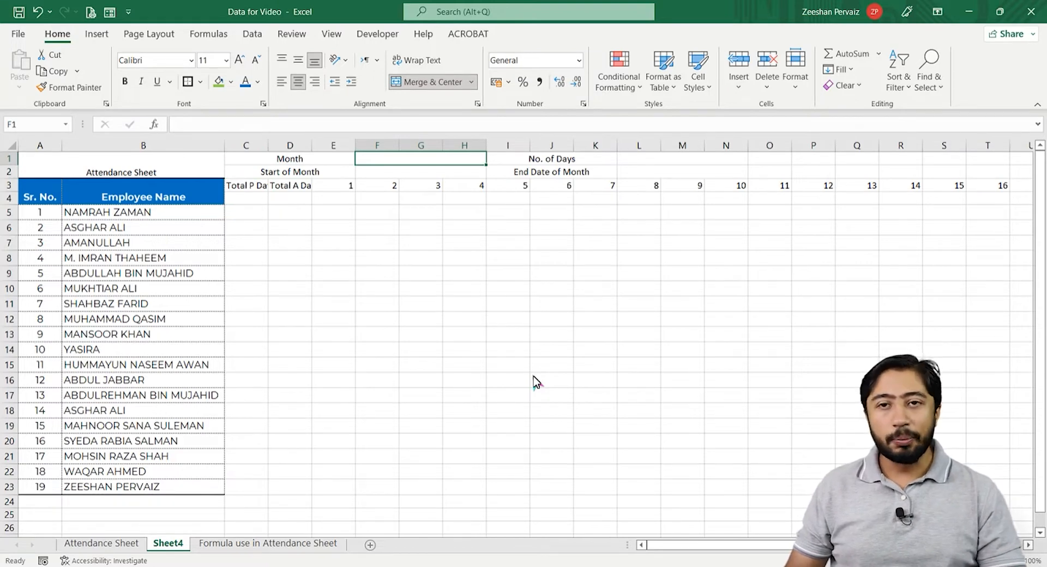
Enter the date 01-01-2022 in cell AK3, beyond the last numbered day column
key("Down")
key("Down")
key("Right")
key("Right")
key("Right")
key("Right")
key("Right")
key("Right")
key("Right")
key("Right")
key("Right")
key("Right")
key("Right")
key("Right")
key("Right")
key("Right")
key("Right")
key("Right")
key("Right")
key("Right")
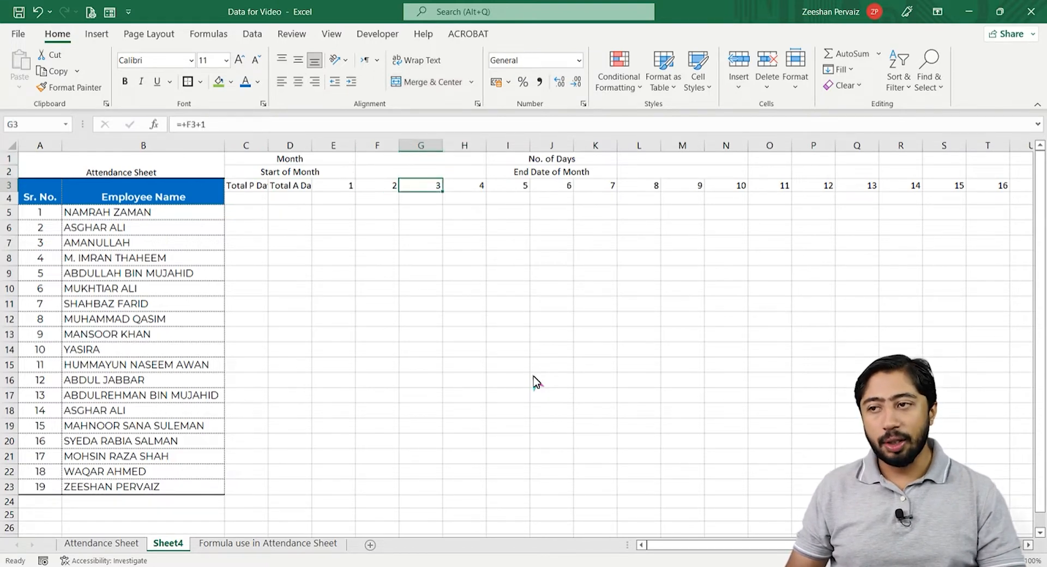
key("Right")
key("Right")
key("Right")
key("Right")
key("Right")
key("Right")
key("Right")
key("Right")
key("Right")
key("Right")
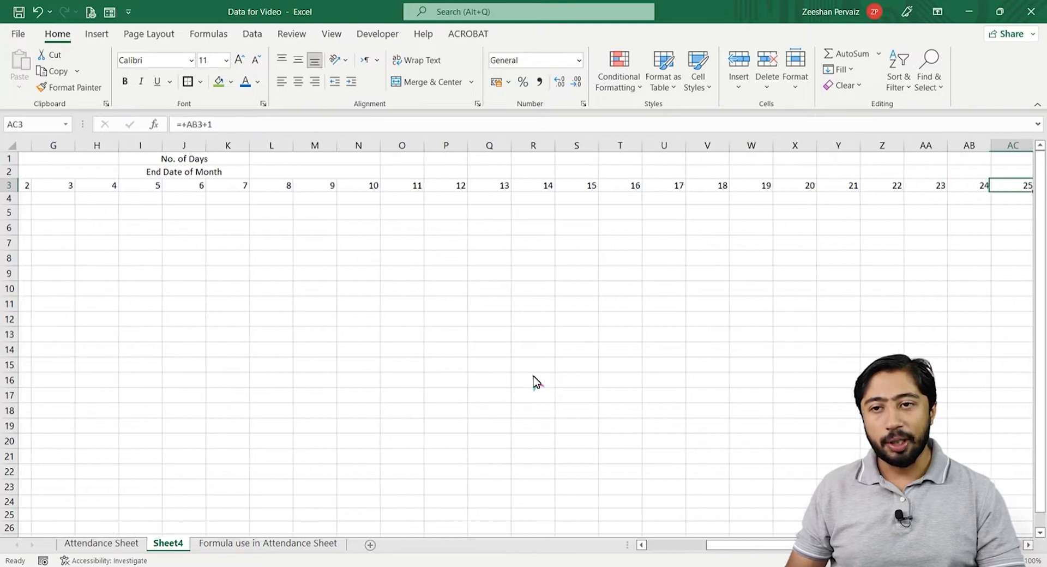
key("Right")
key("ctrl+Right")
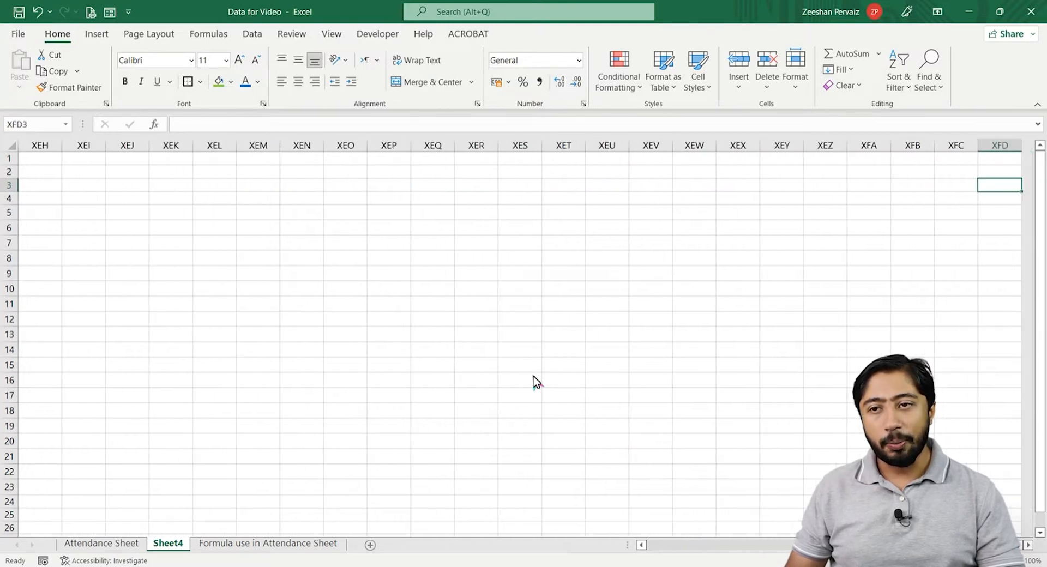
key("ctrl+Left")
key("Right")
key("Left")
key("Left")
key("Left")
key("Left")
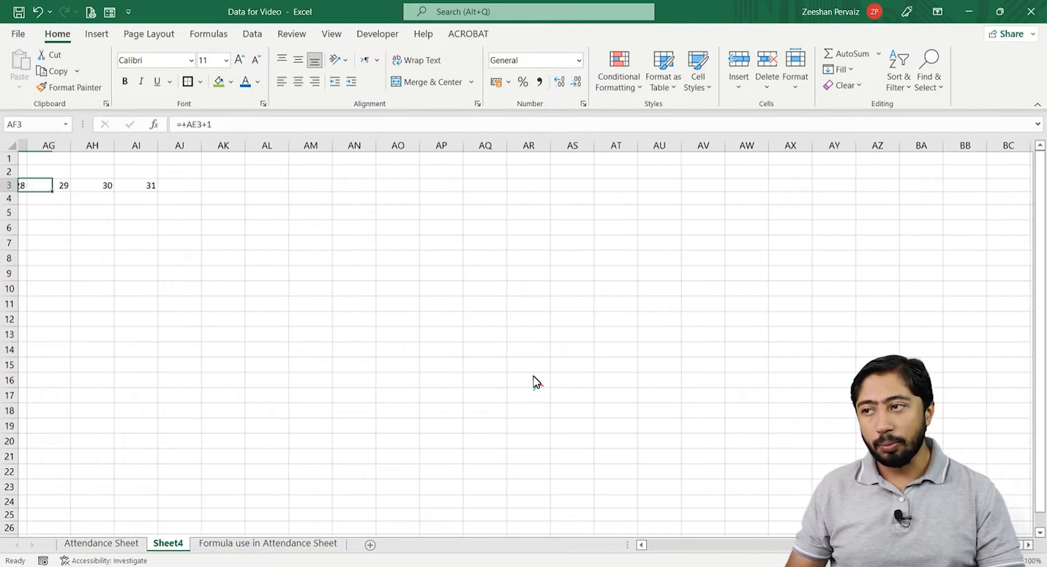
key("Right")
key("Right")
key("Right")
key("Right")
key("Right")
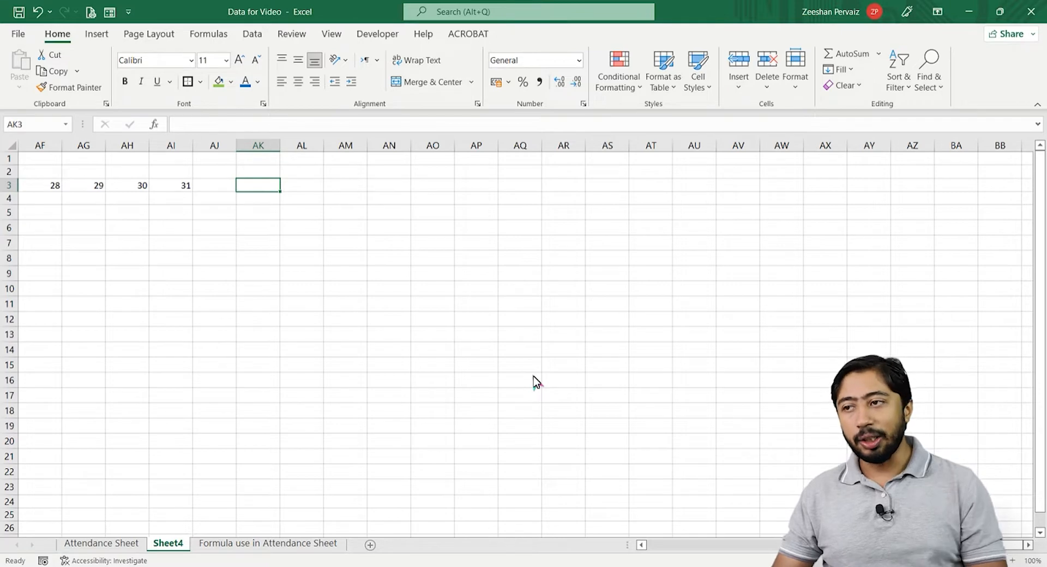
type("01-02-")
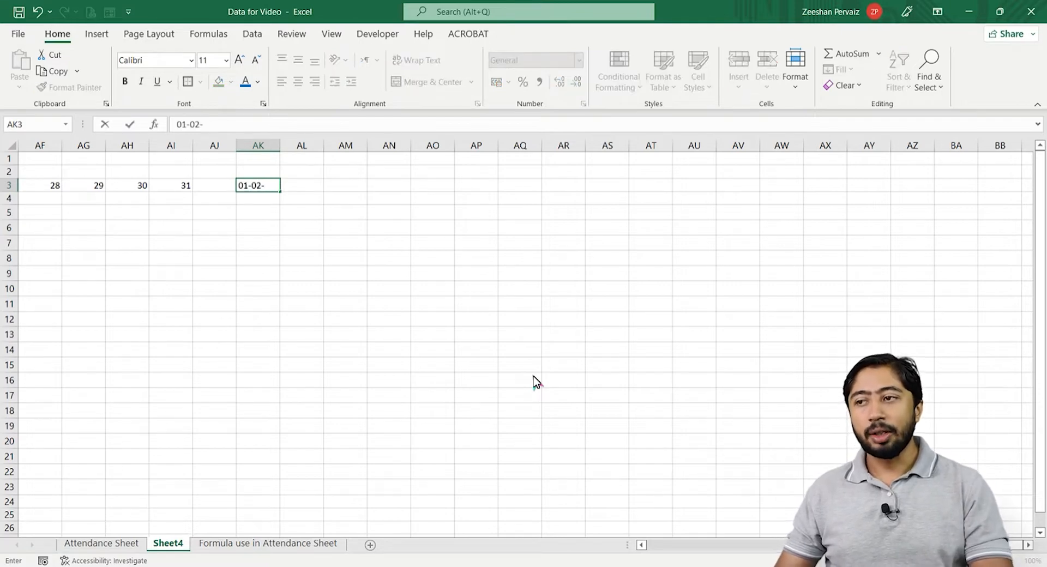
key("BackSpace")
key("BackSpace")
type("1-")
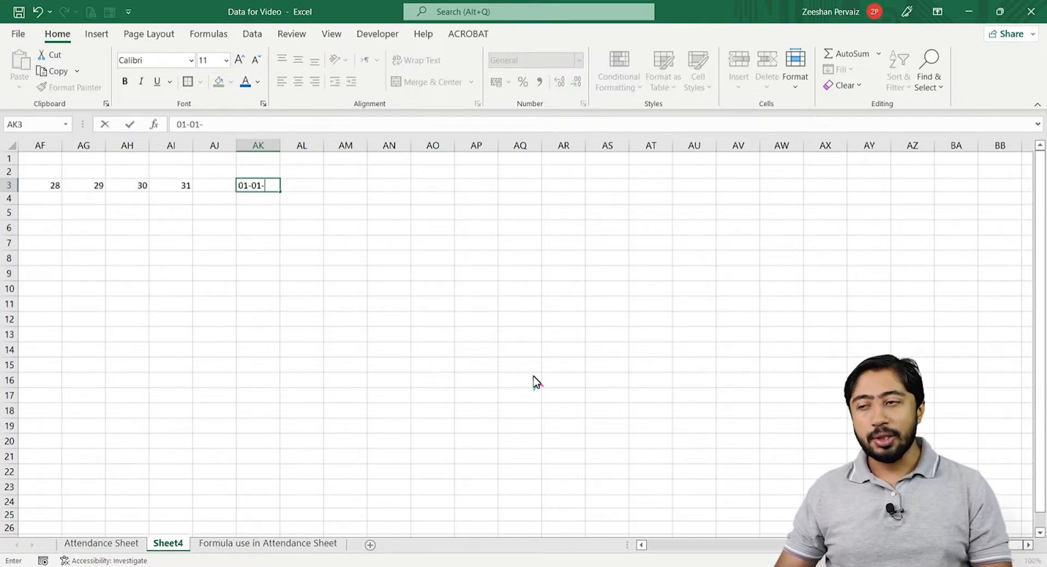
type("2022")
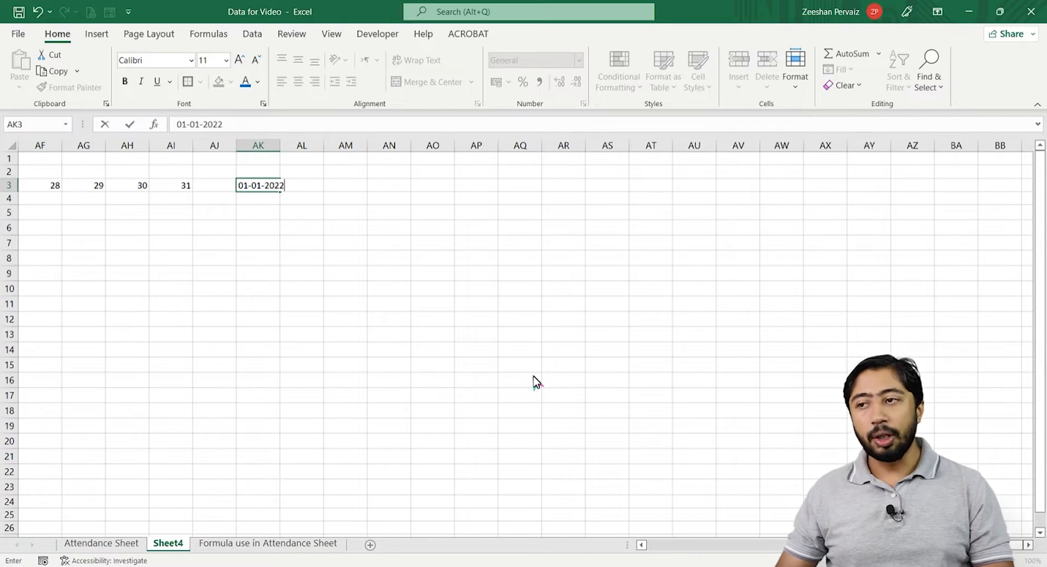
key("Return")
Enter 01-02-2022 in cell AK4 and extend the monthly date series from AK3:AK4 down to 01/12/2022 in AK14
type("01-02-")
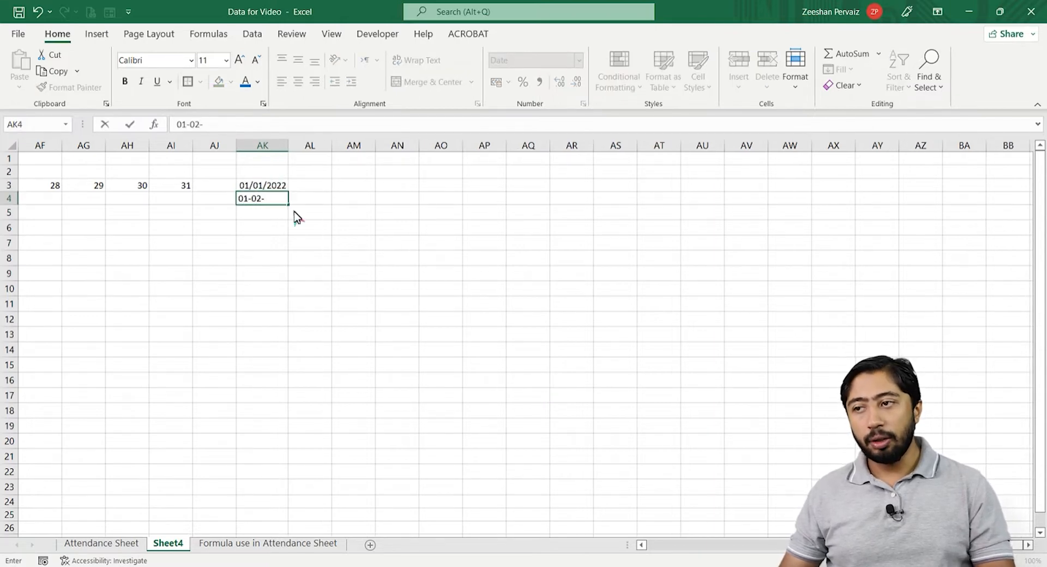
type("2022")
key("Return")
left_click(278, 190)
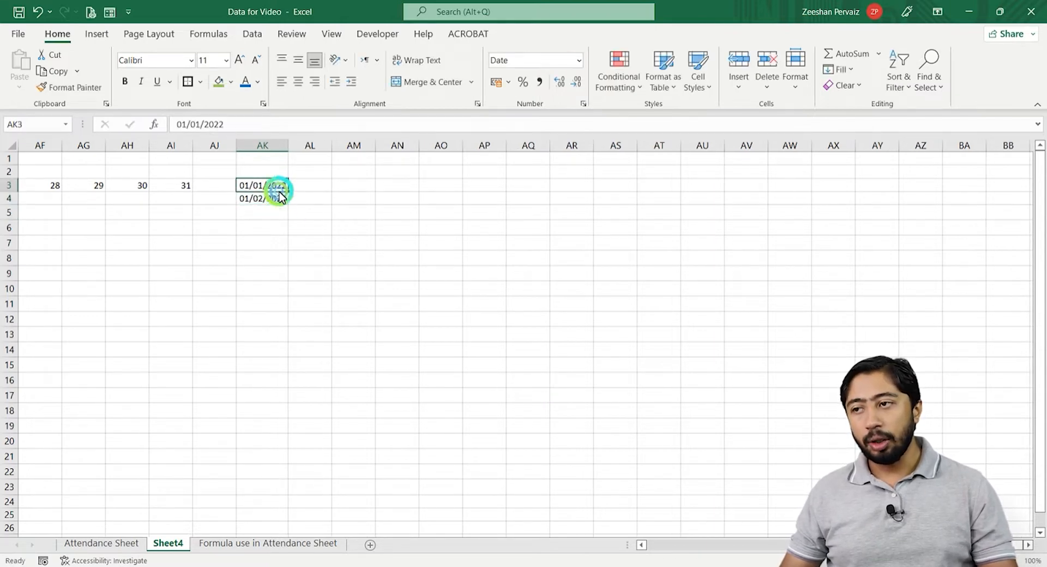
left_click_drag(278, 191, 278, 356)
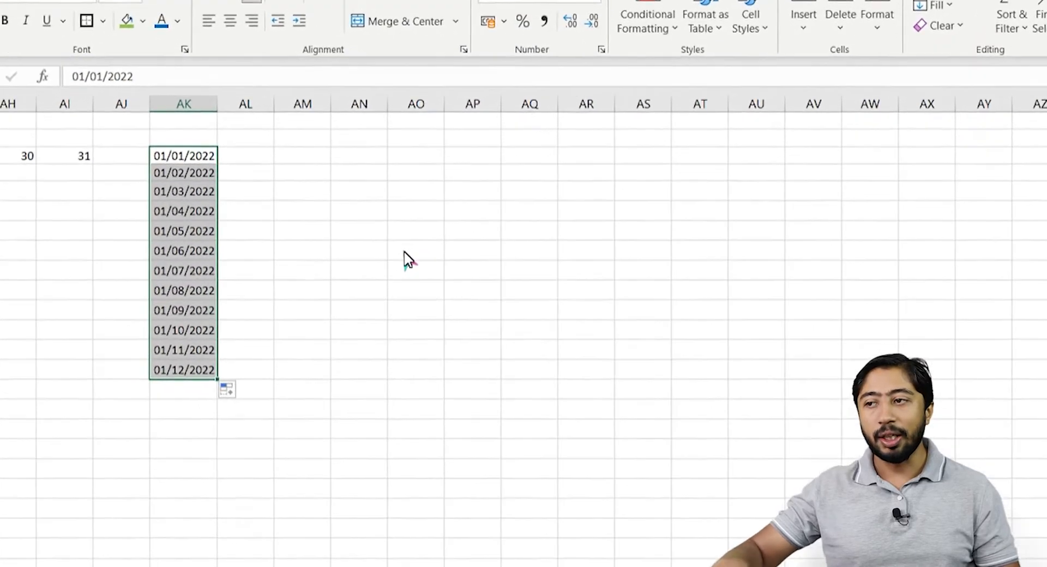
Apply the custom number format MMMM-YY to the monthly dates in AK3:AK14
key("ctrl+1")
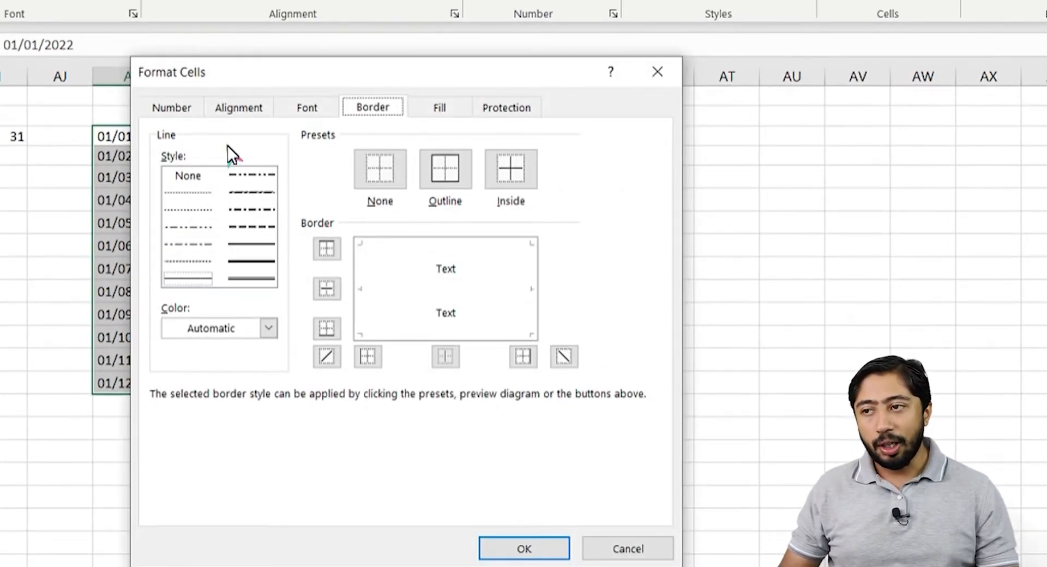
left_click(177, 107)
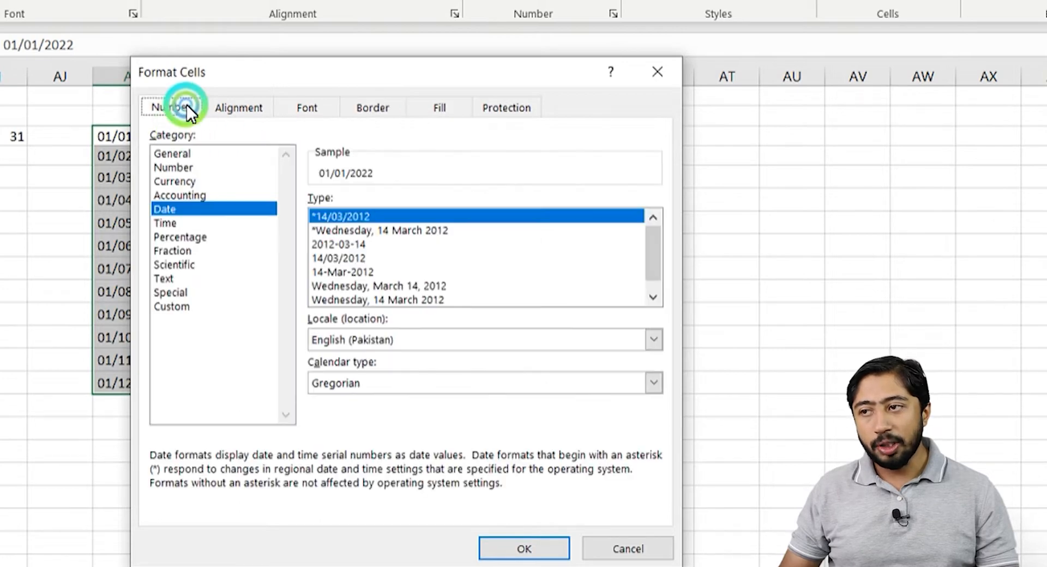
left_click(183, 306)
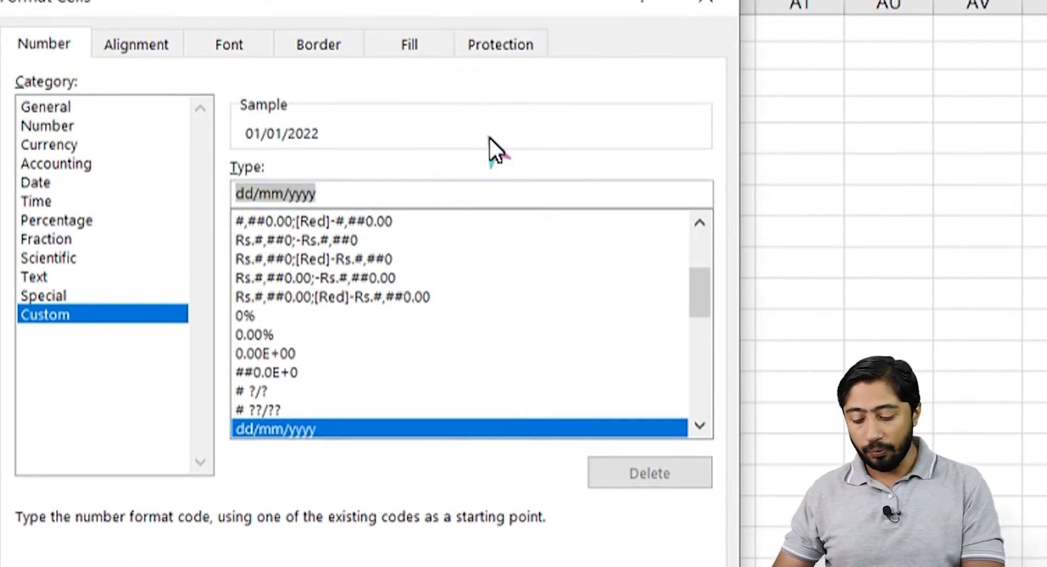
type("MMMM")
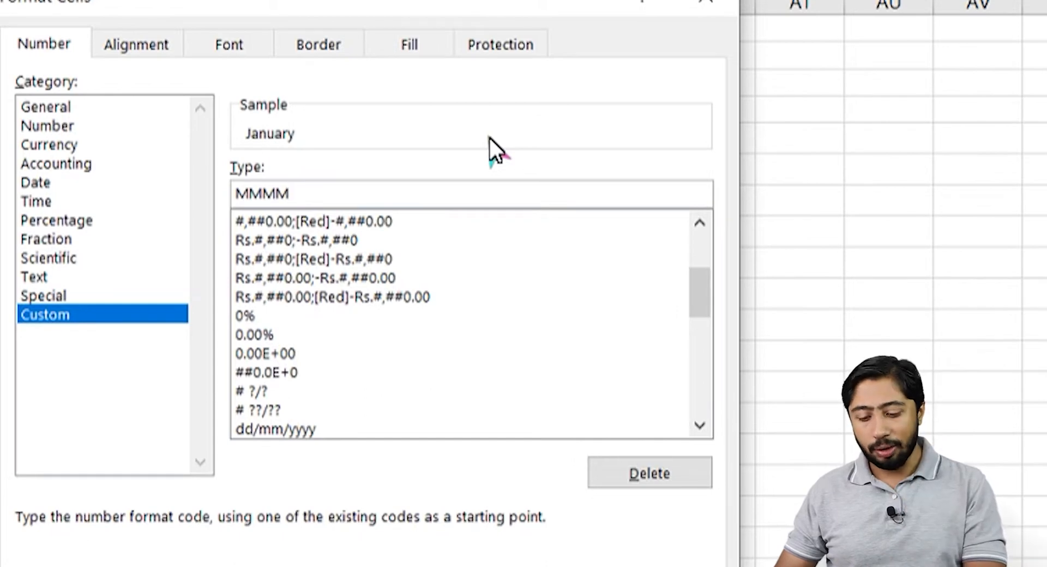
type("-YY")
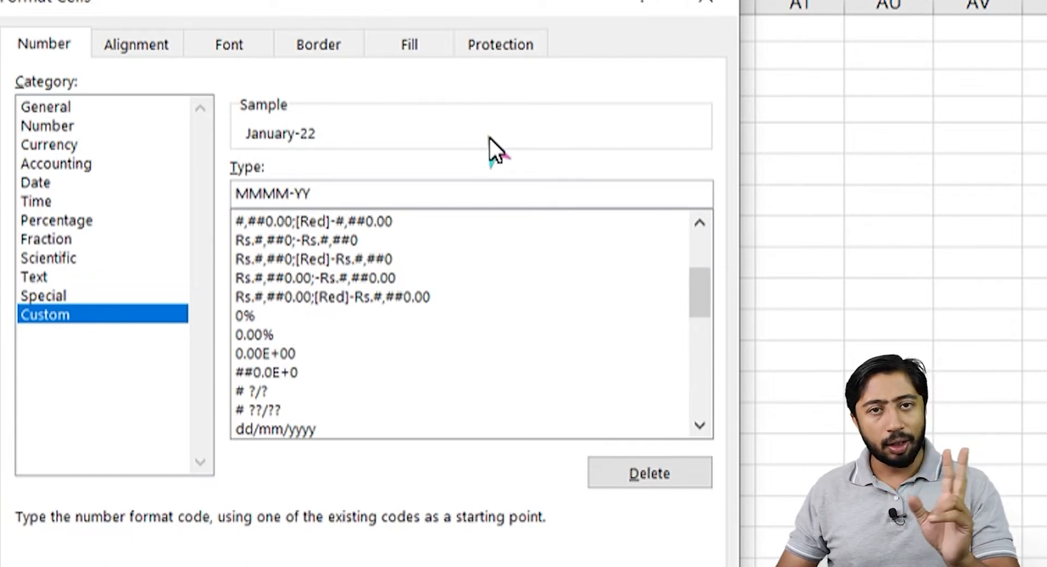
type("YY")
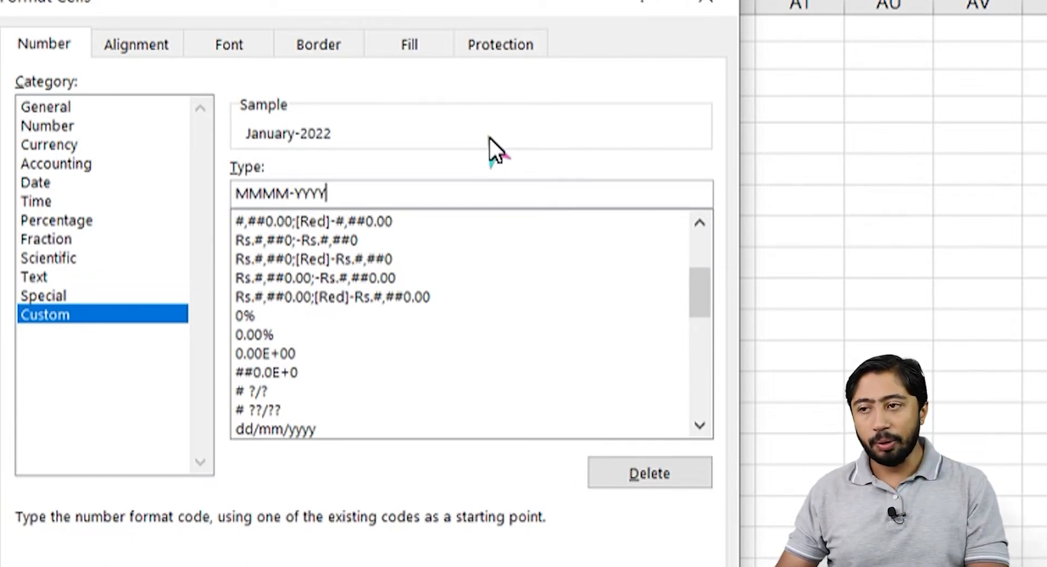
key("BackSpace")
key("BackSpace")
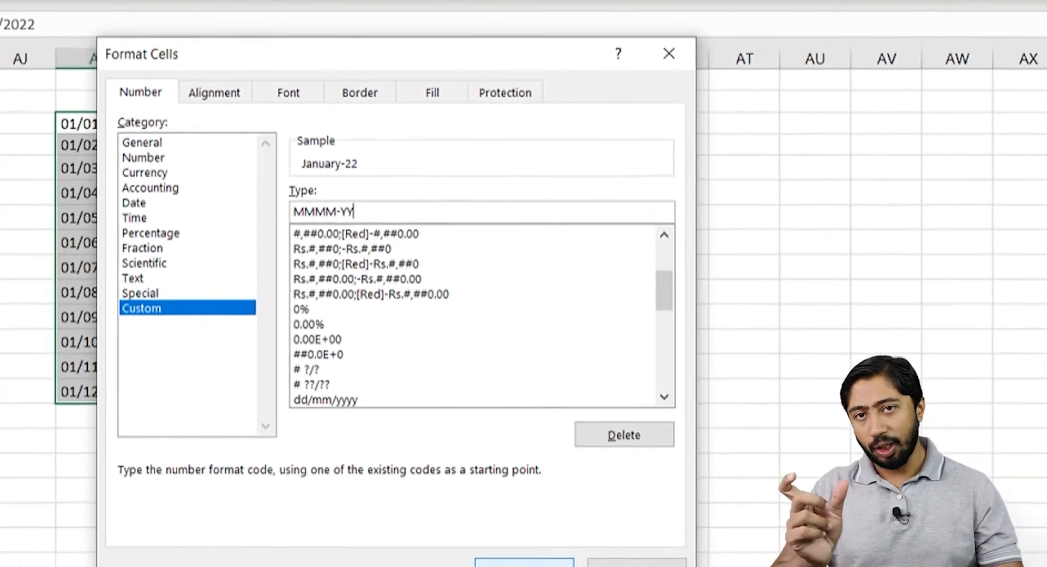
left_click(524, 564)
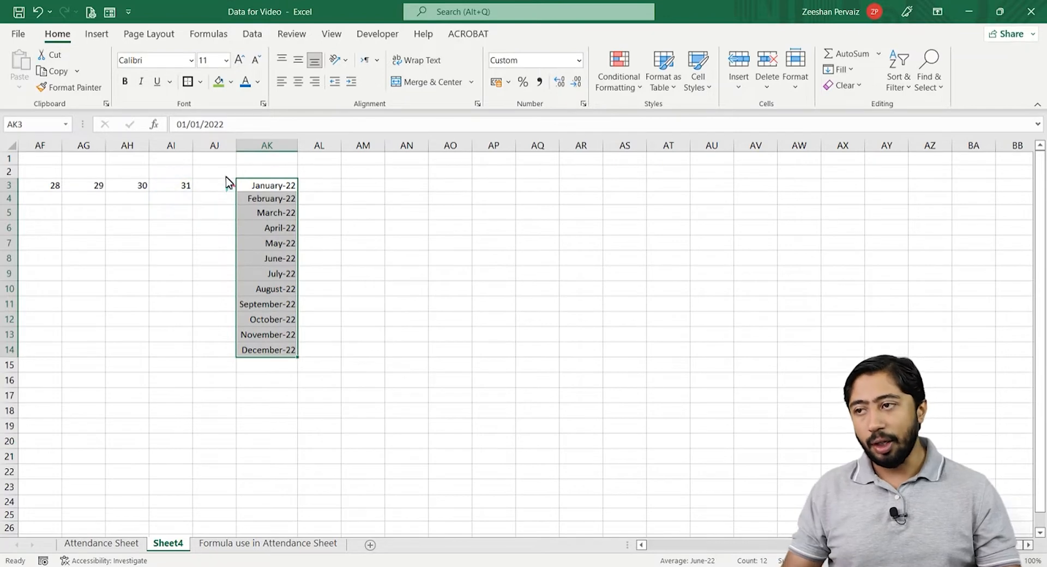
Open data validation for the merged Month value cell F1 and set its allowed criteria to List
key("Left")
key("Left")
key("Left")
key("Left")
key("Left")
key("Left")
key("Left")
key("Left")
key("Left")
key("Left")
key("Left")
key("Left")
key("Left")
key("Left")
key("Left")
key("Left")
key("Left")
key("Left")
key("Left")
key("Left")
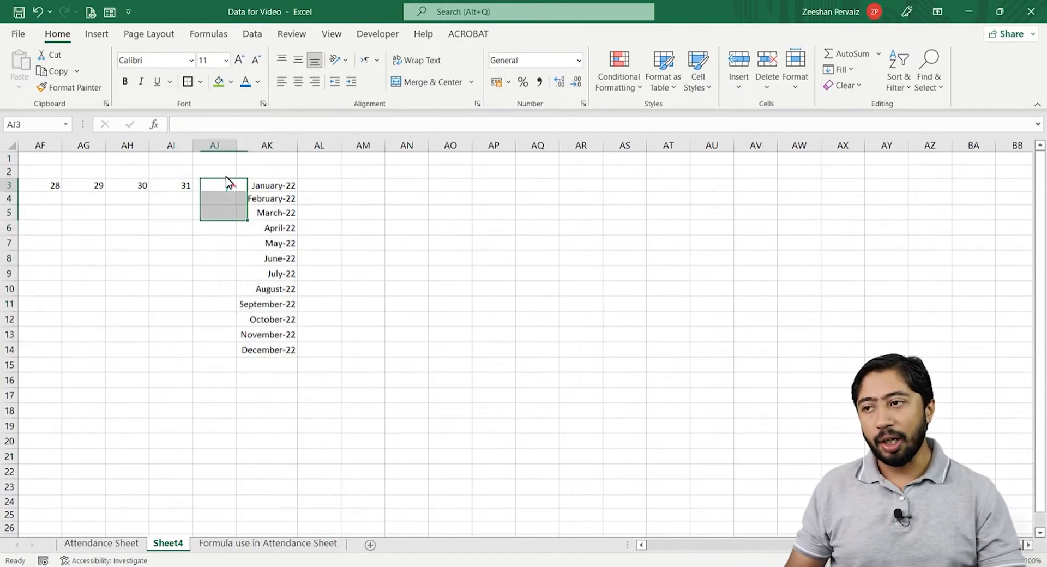
key("Left")
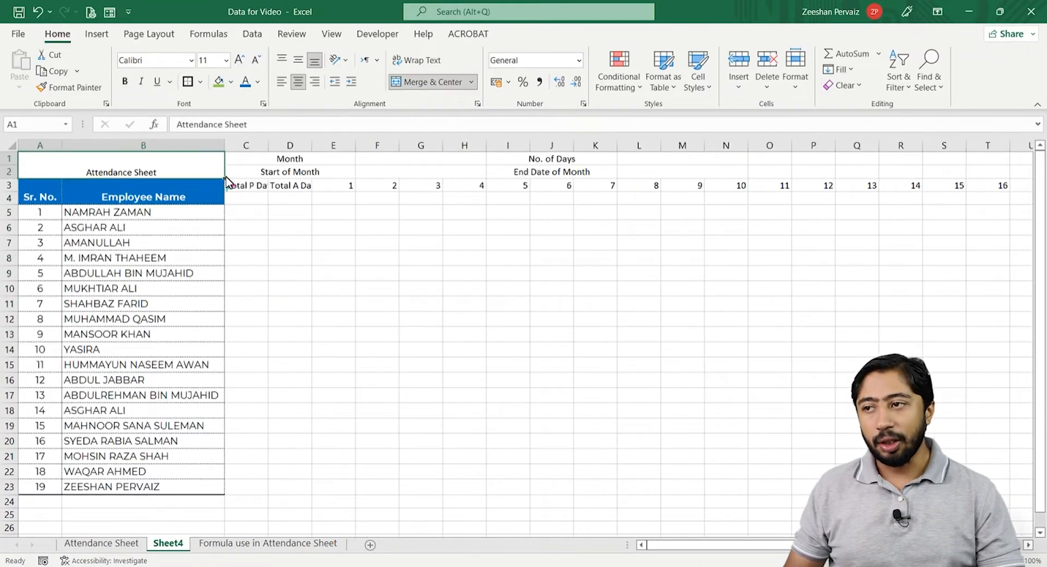
key("Up")
key("Up")
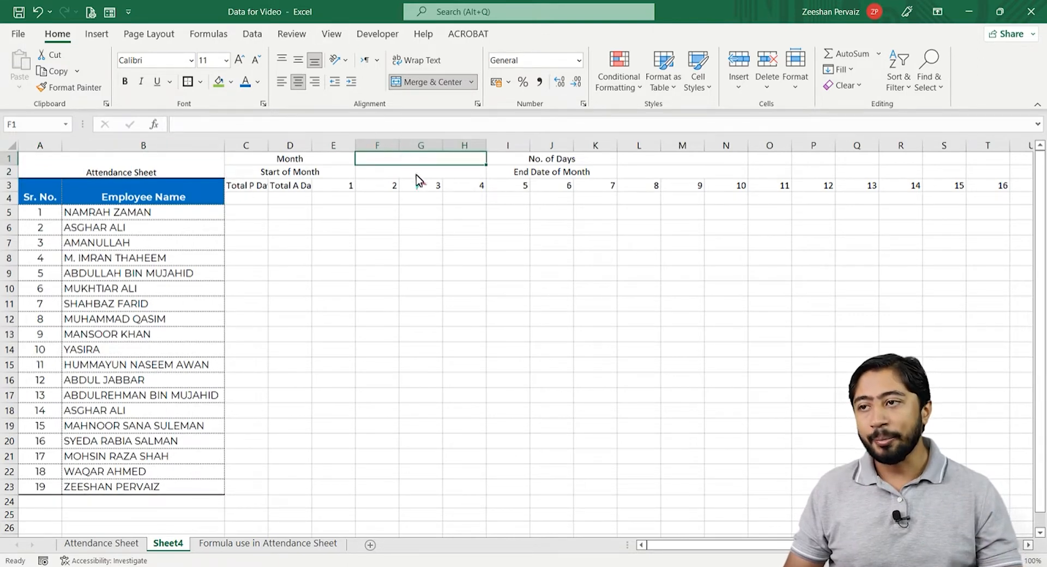
left_click(408, 160)
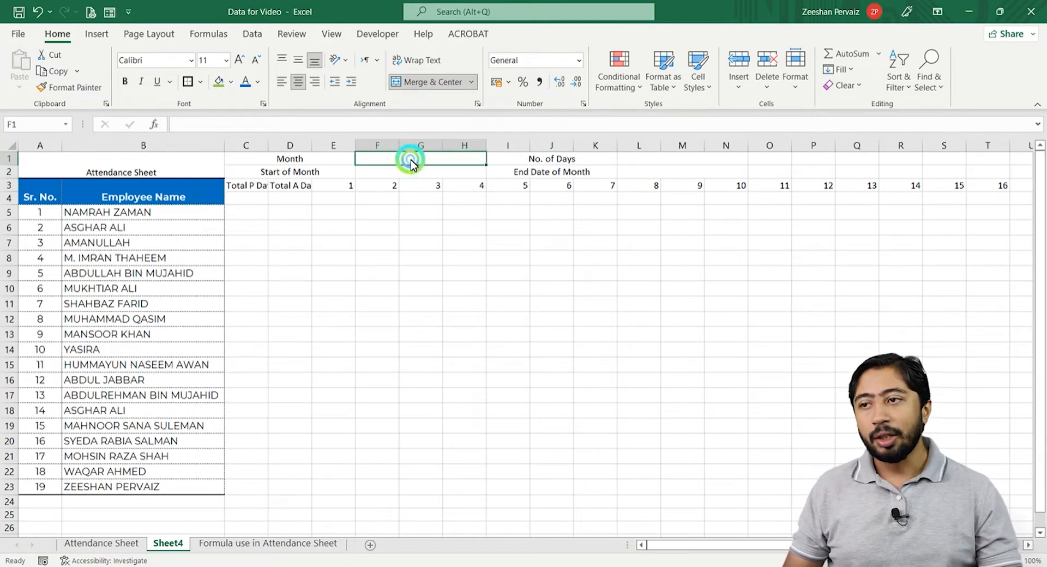
left_click(251, 33)
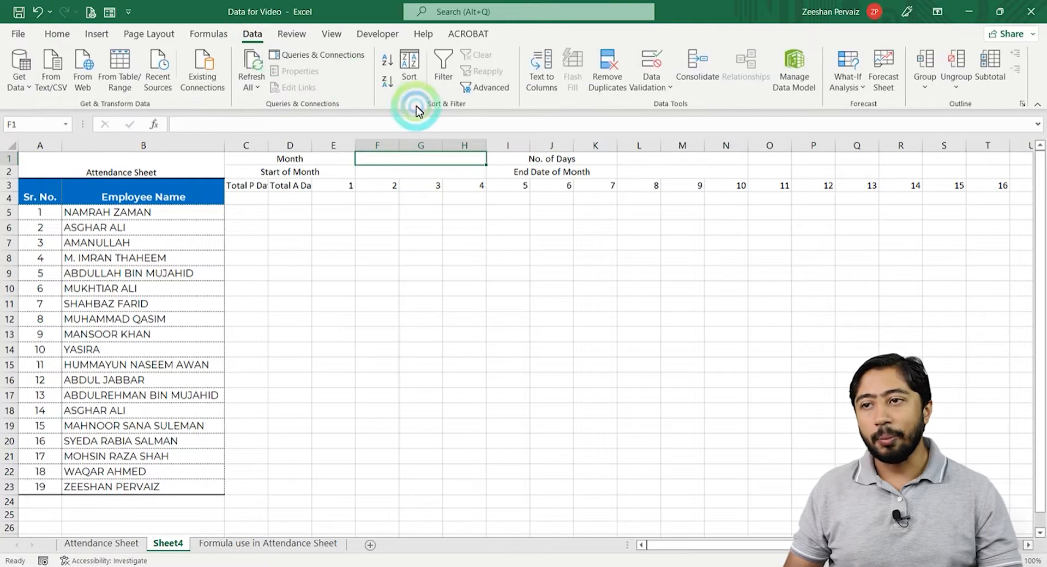
left_click(657, 86)
left_click(664, 107)
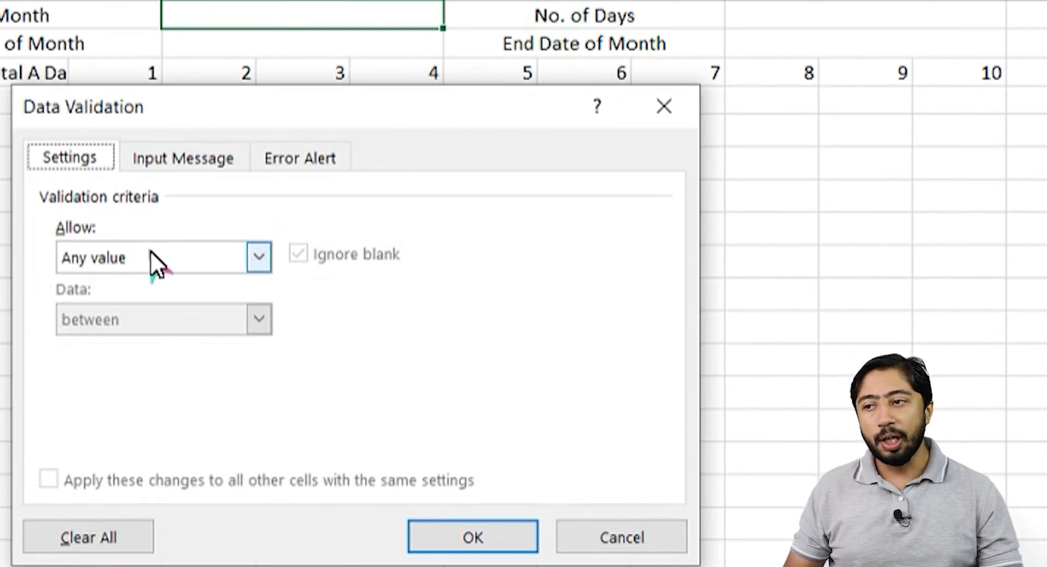
left_click(216, 249)
left_click(135, 344)
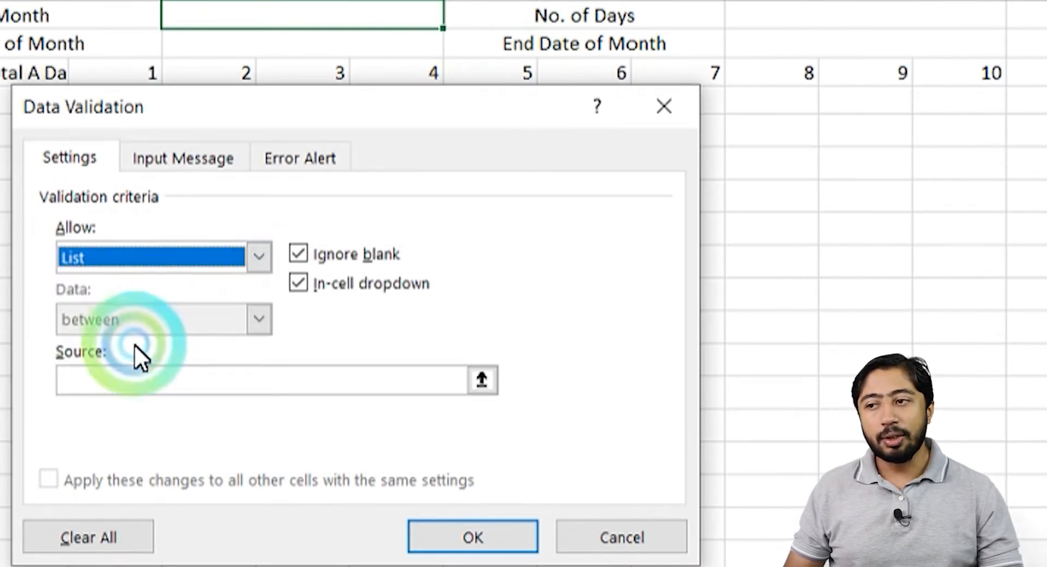
Set the validation list source to the months in =$AK$3:$AK$14 and apply the rule
left_click(107, 383)
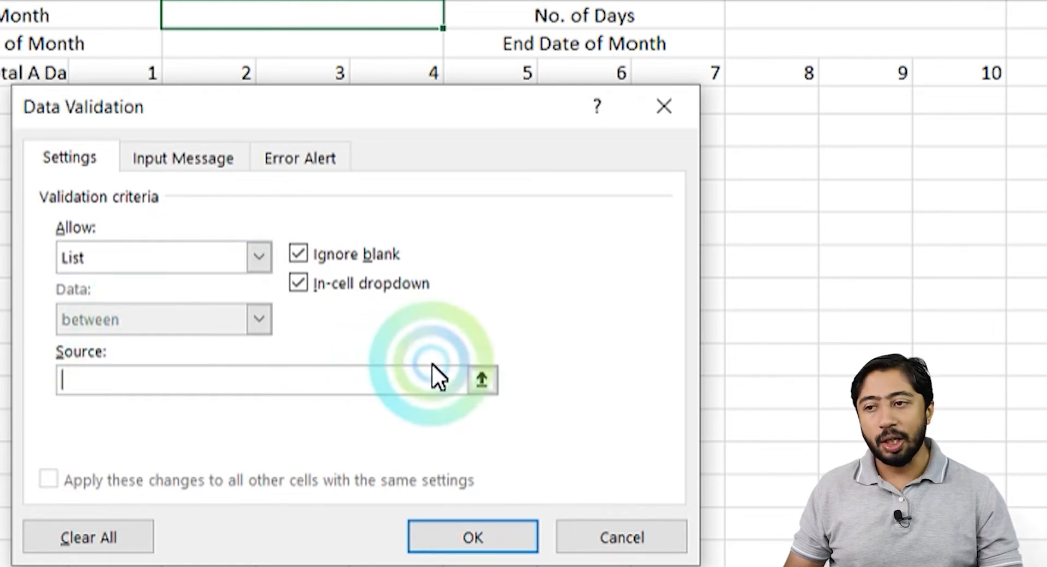
left_click(478, 378)
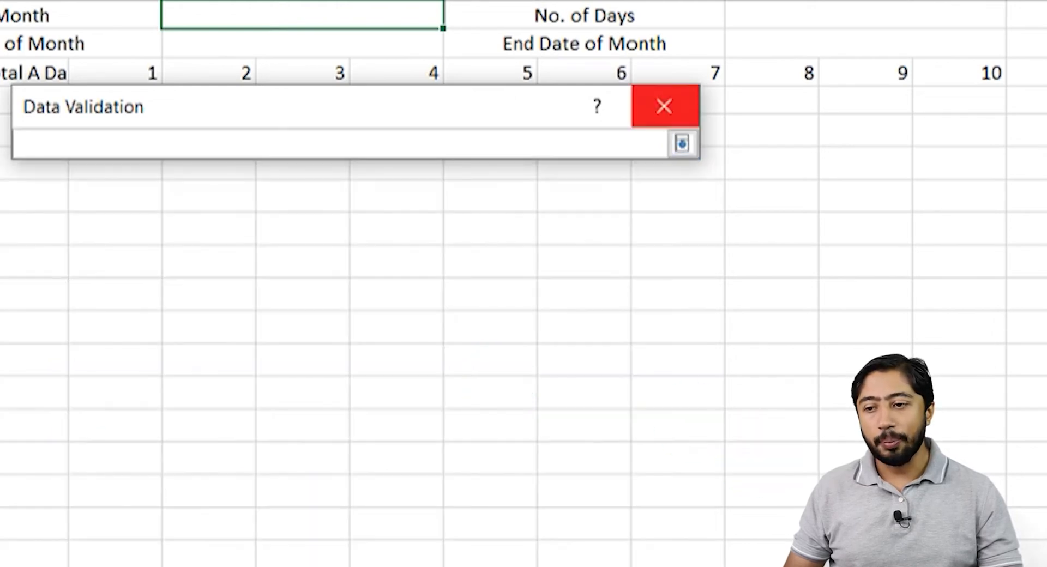
scroll(523, 328, "right", 6)
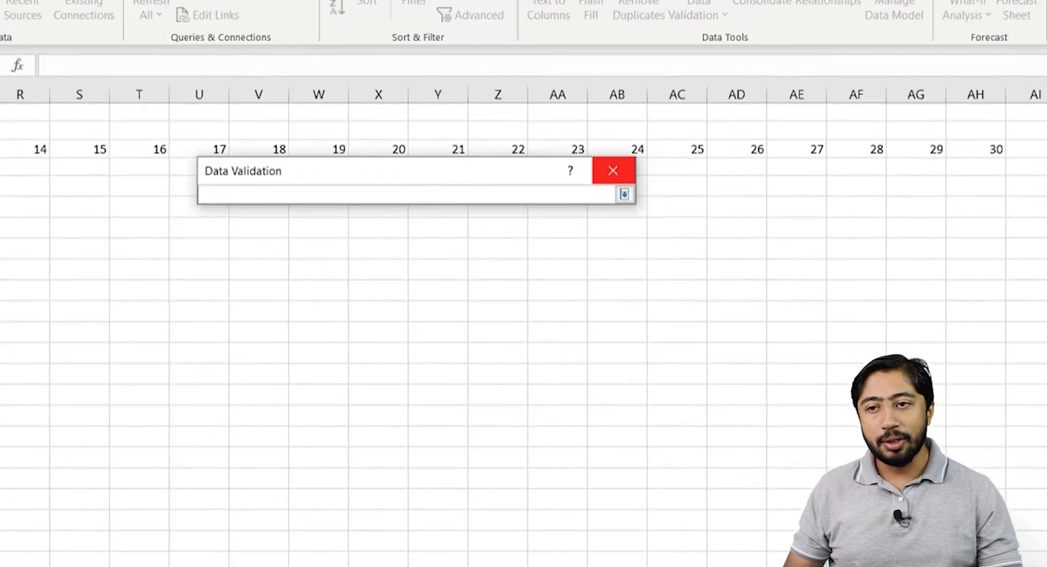
left_click_drag(856, 545, 873, 545)
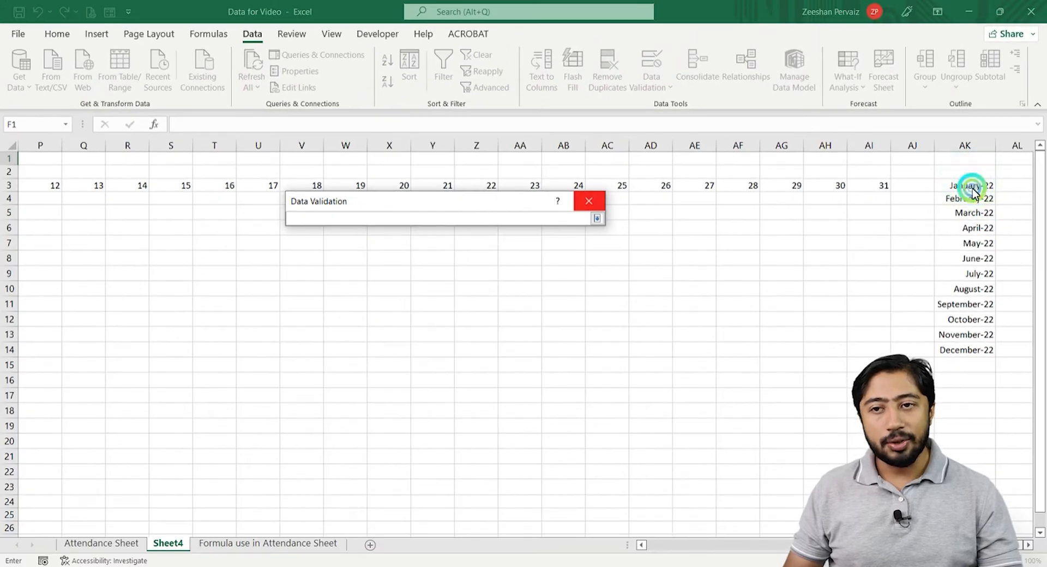
left_click_drag(972, 192, 970, 350)
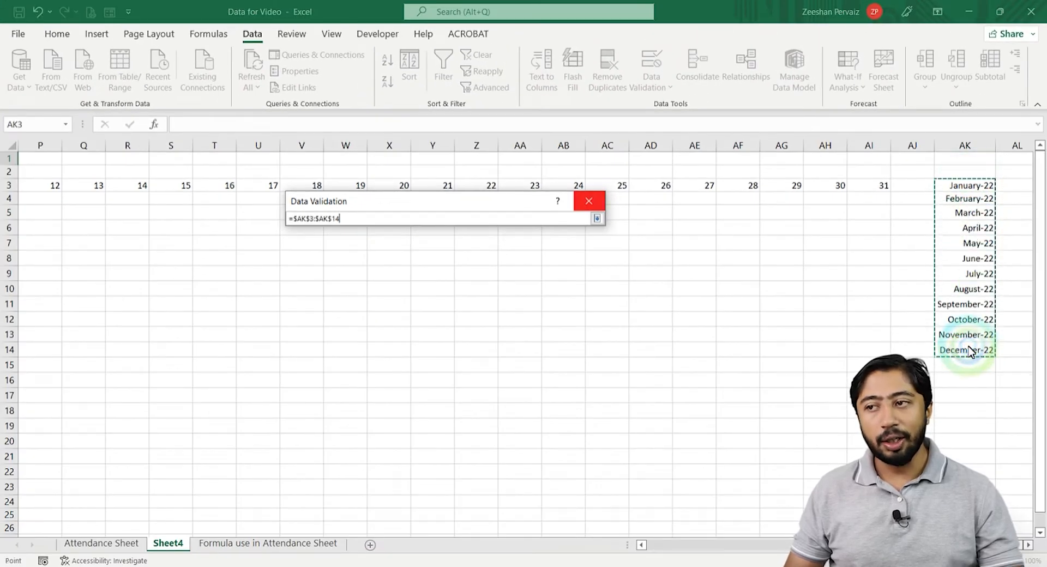
key("Return")
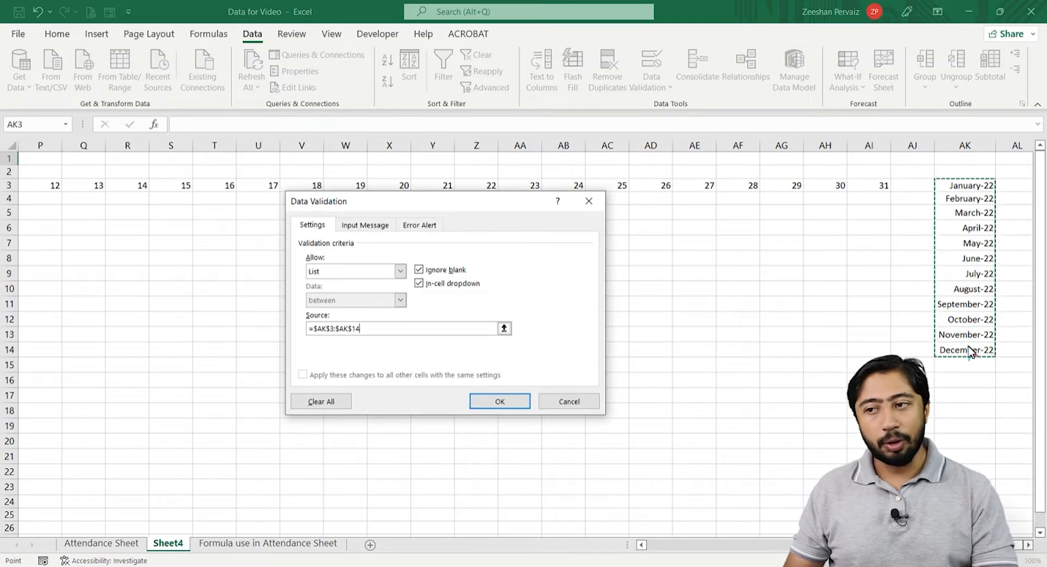
left_click(506, 402)
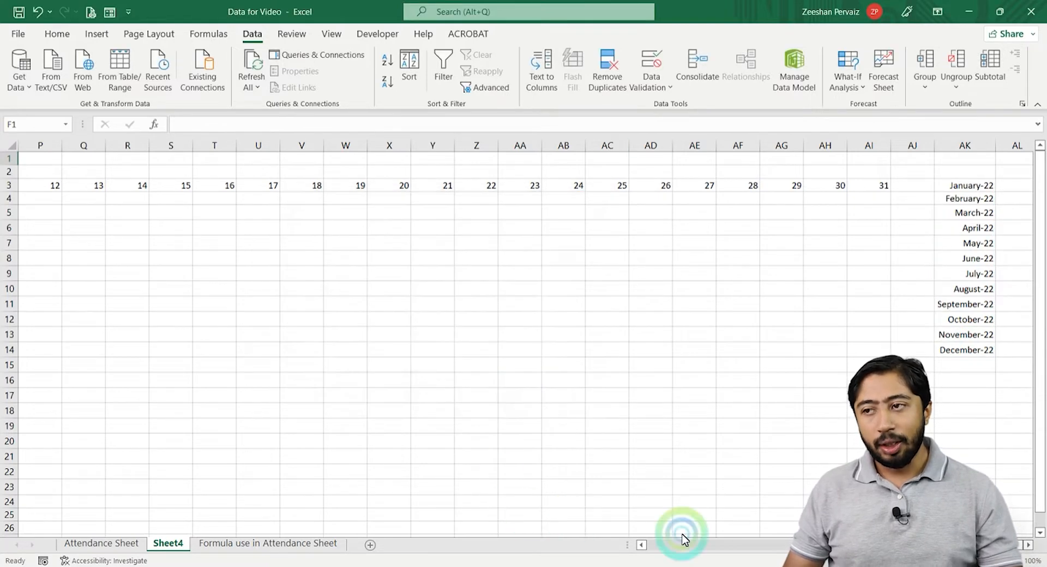
Choose January-22 from the dropdown list in the Month value cell F1
left_click(665, 544)
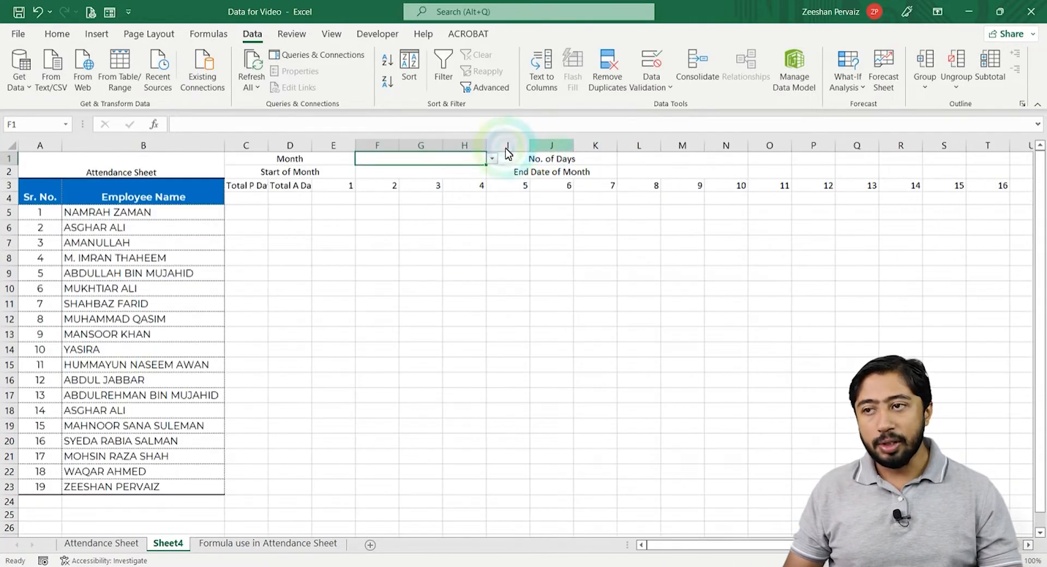
left_click(492, 158)
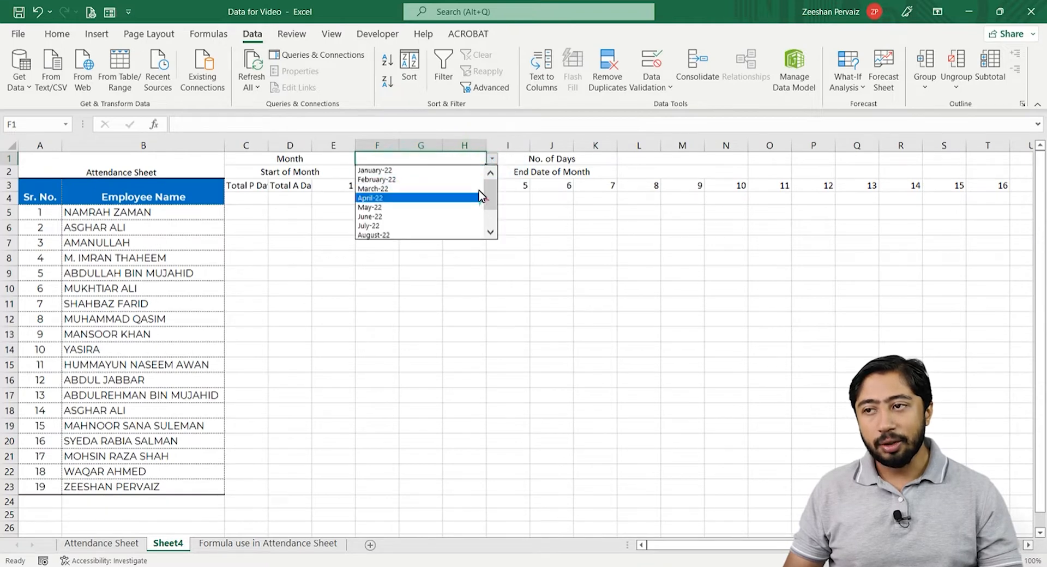
left_click(491, 205)
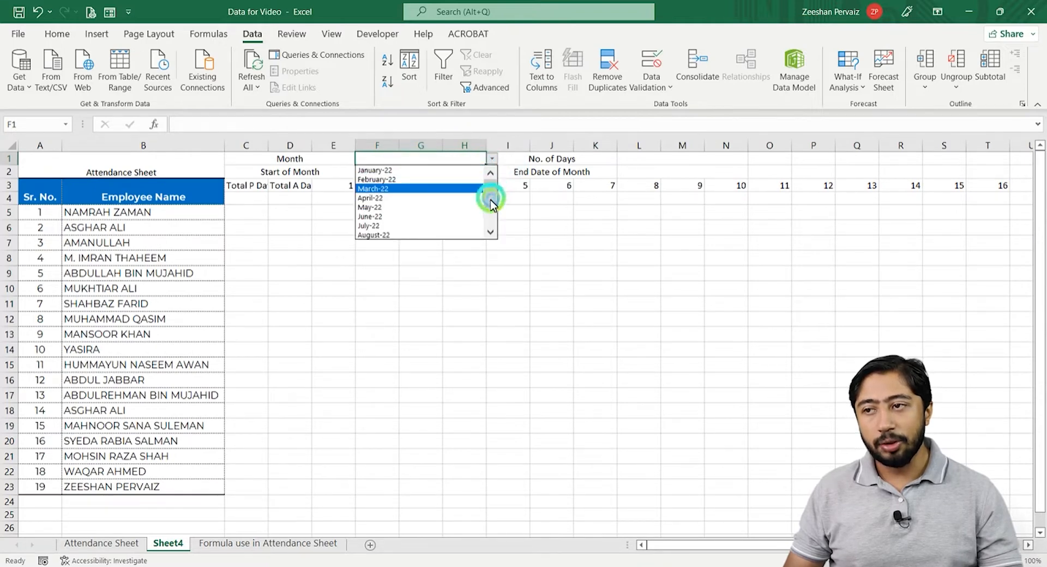
left_click_drag(492, 205, 457, 159)
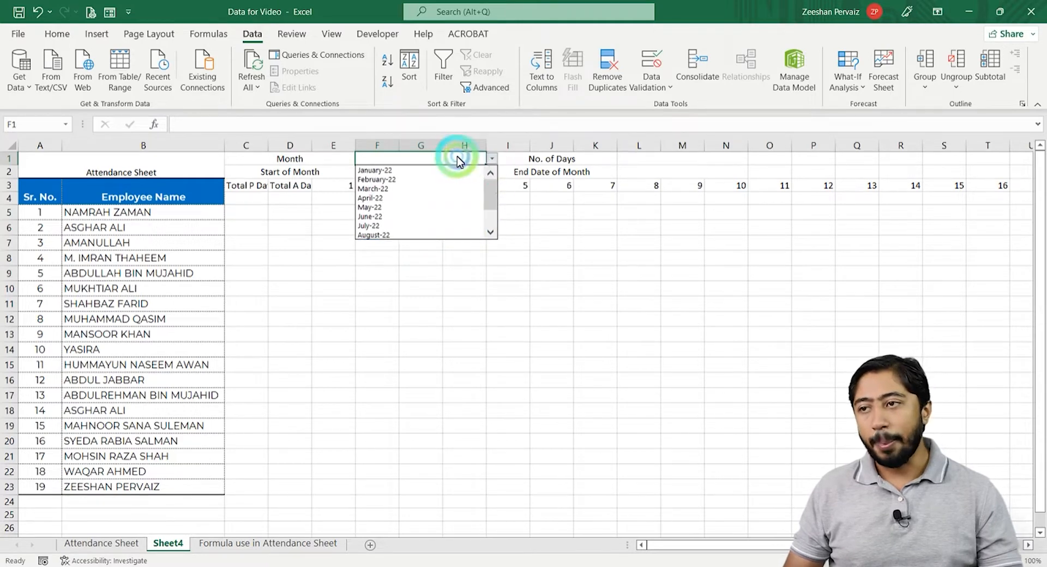
left_click(456, 157)
left_click(492, 158)
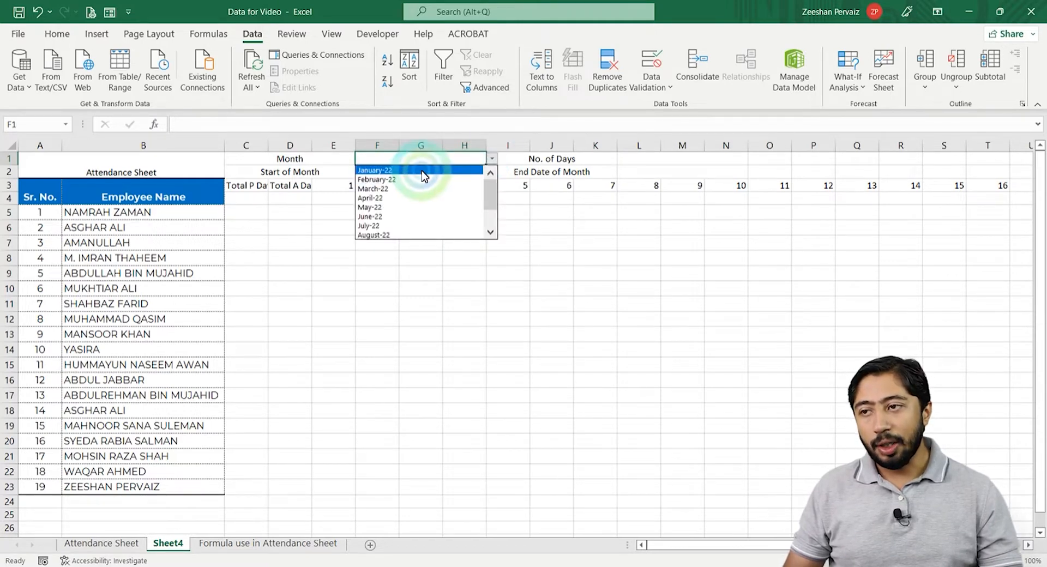
left_click(422, 172)
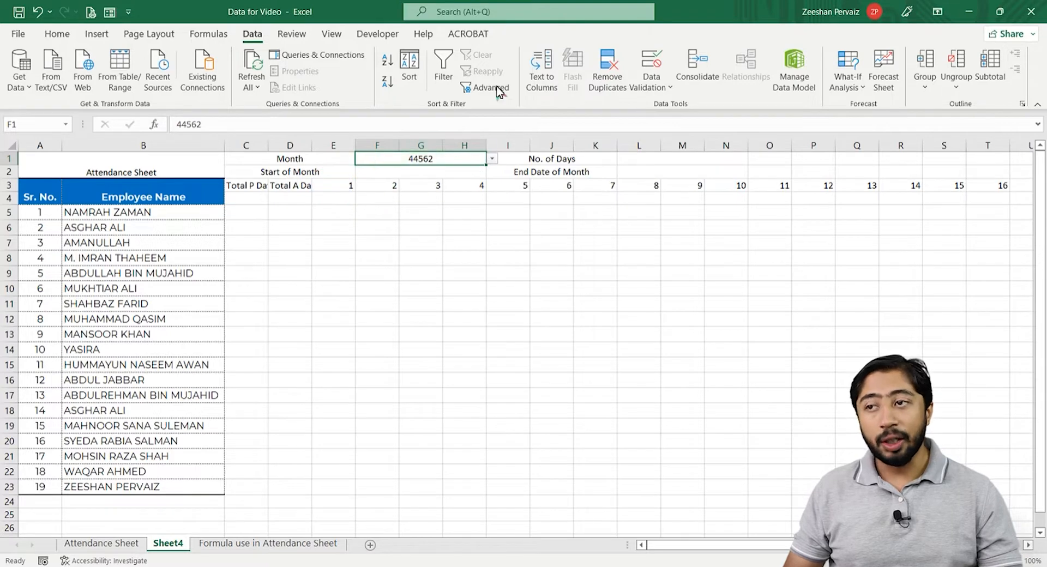
Apply the custom number format MMMM-YY to the Month value cell F1
left_click(58, 35)
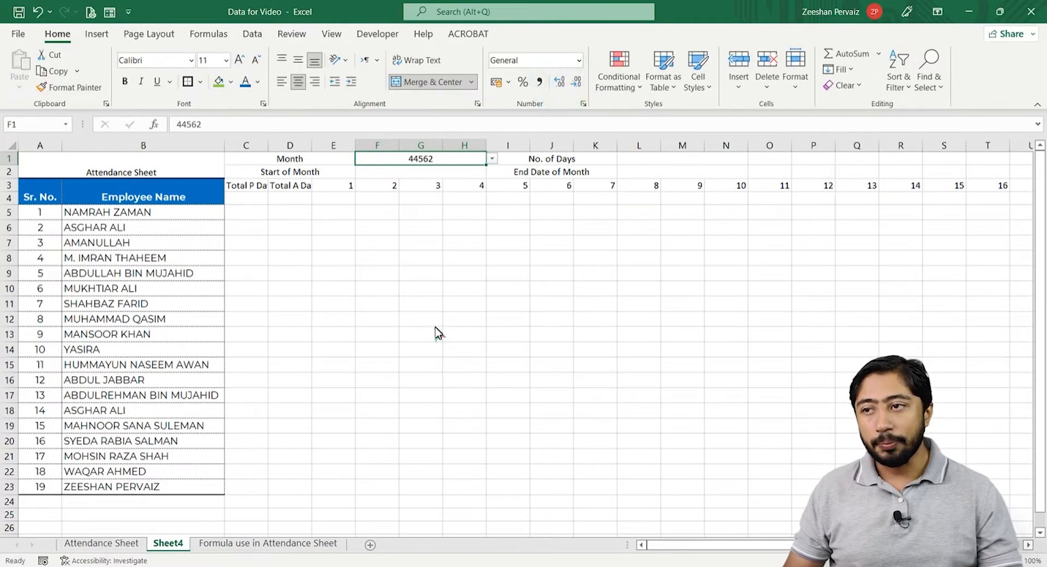
key("ctrl+1")
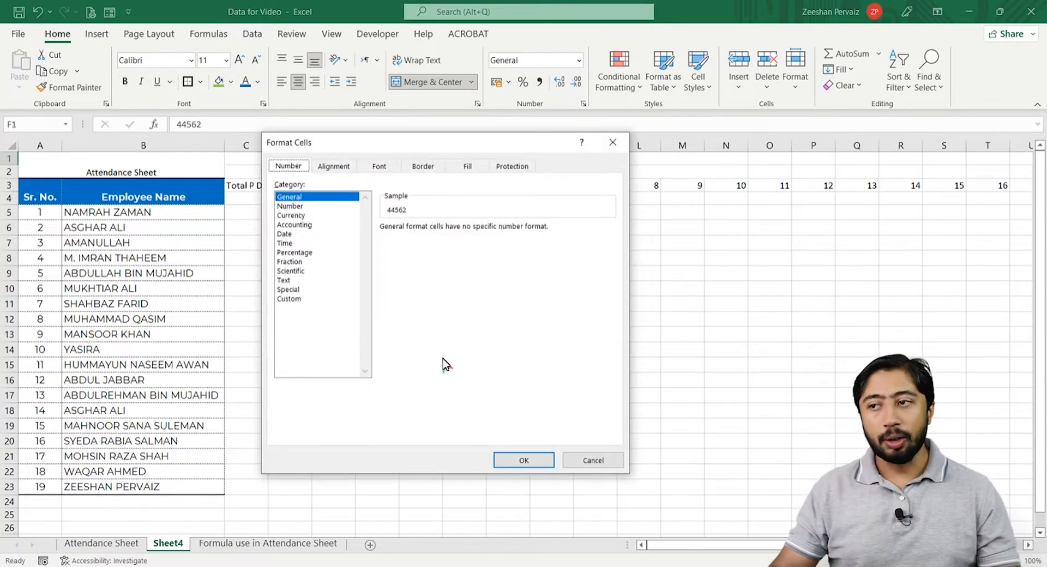
left_click(298, 300)
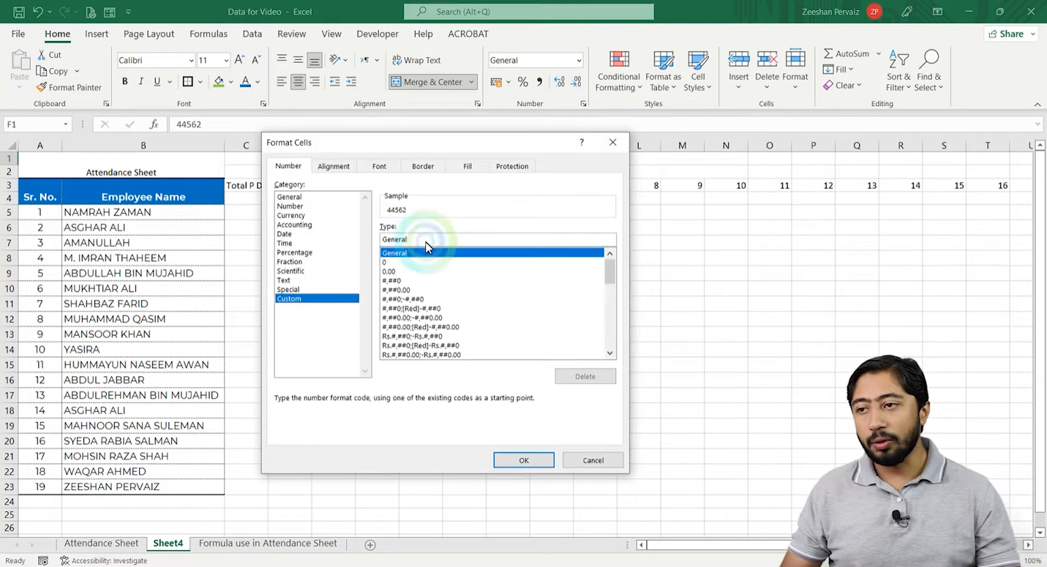
left_click_drag(426, 241, 376, 243)
type("MMMM")
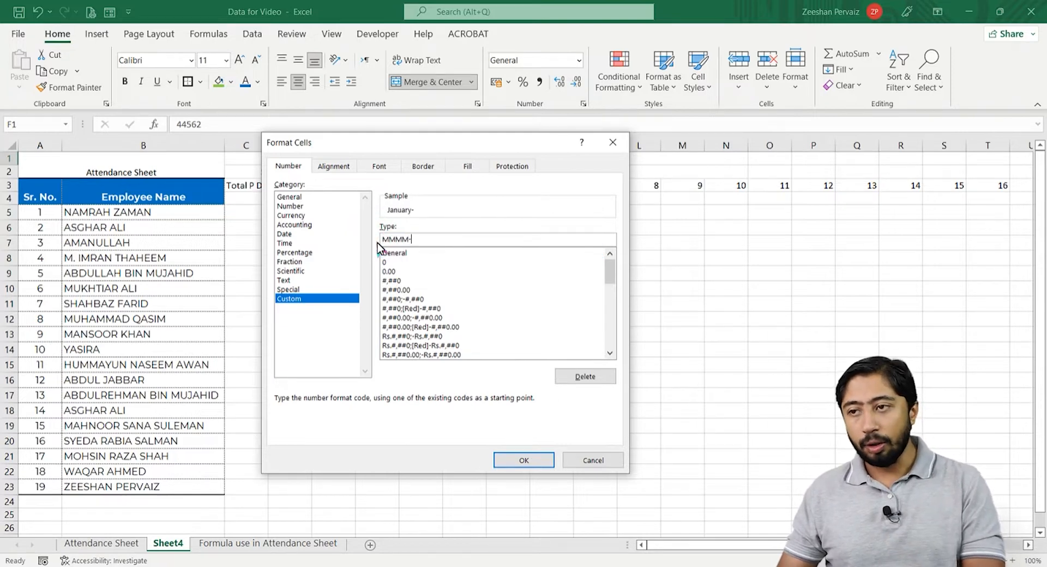
type("-YY")
key("Return")
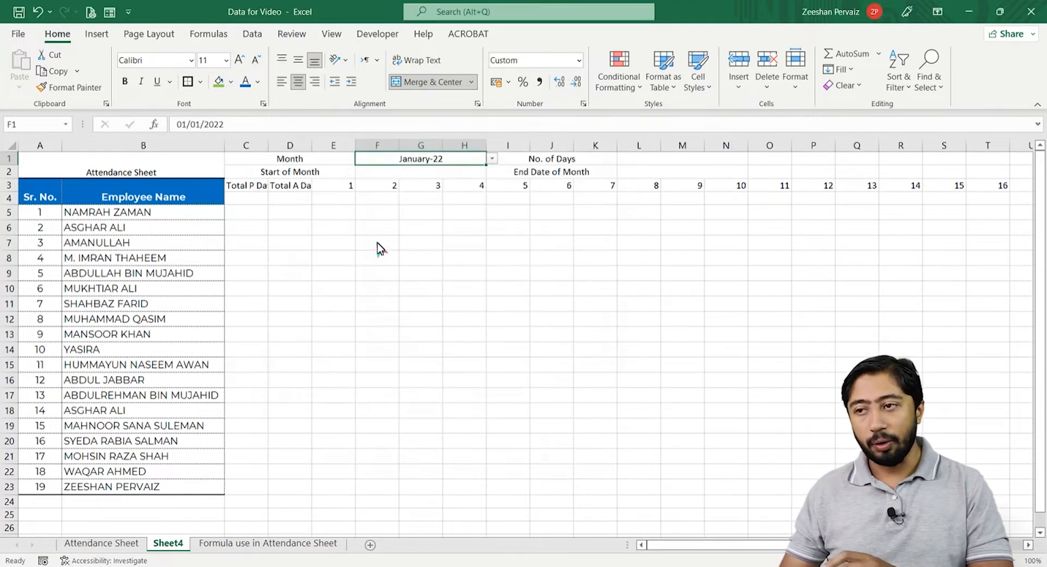
Test the month dropdown in F1 by choosing April-22 and switching back to January-22
left_click(492, 159)
left_click(422, 201)
left_click(492, 159)
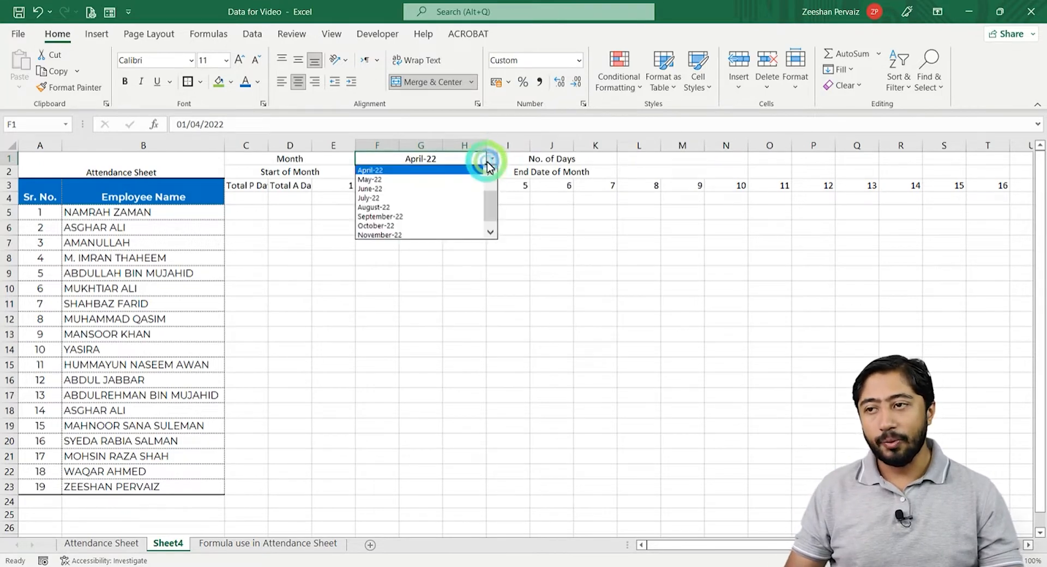
scroll(480, 202, "up", 1)
left_click(431, 170)
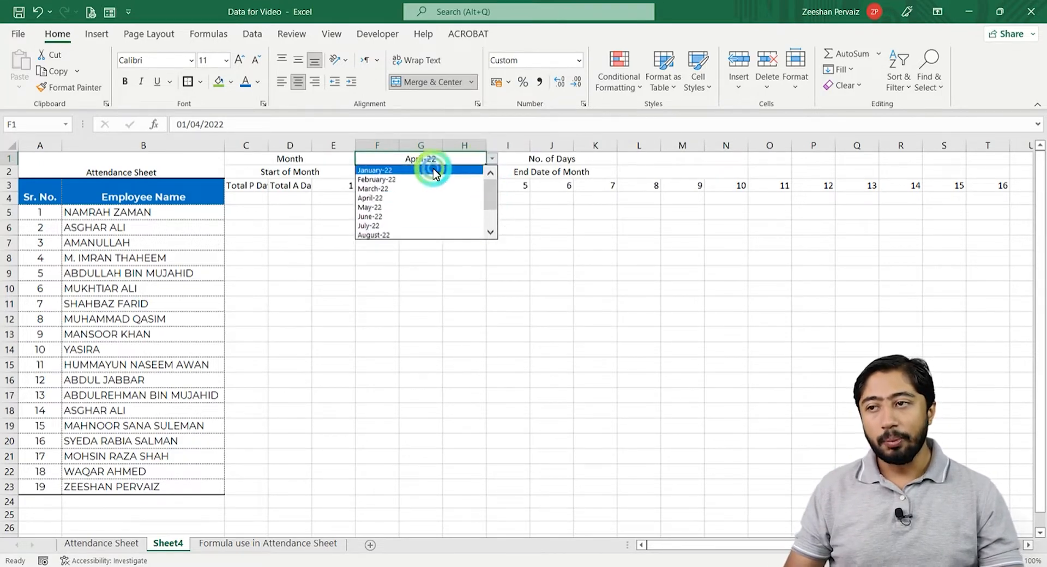
Link the Start of Month value cell F2 to the chosen month with =F1 and format it as Short Date
left_click(382, 176)
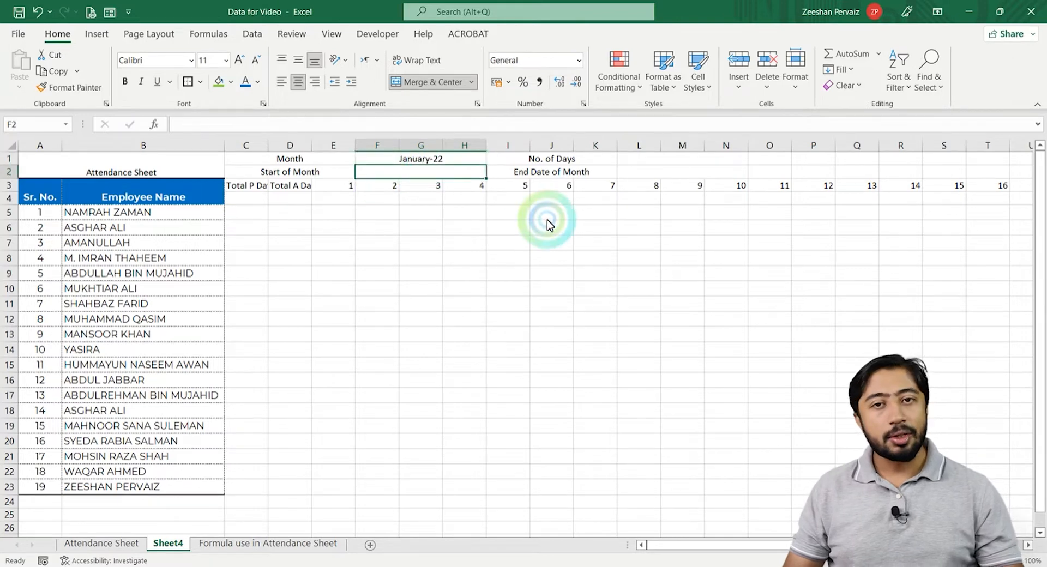
type("=F1")
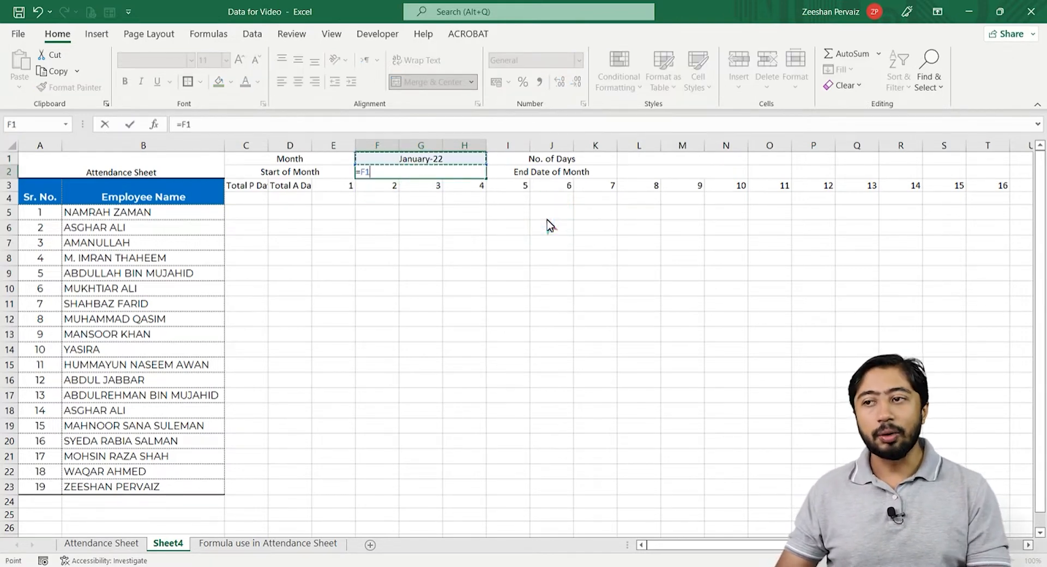
key("Return")
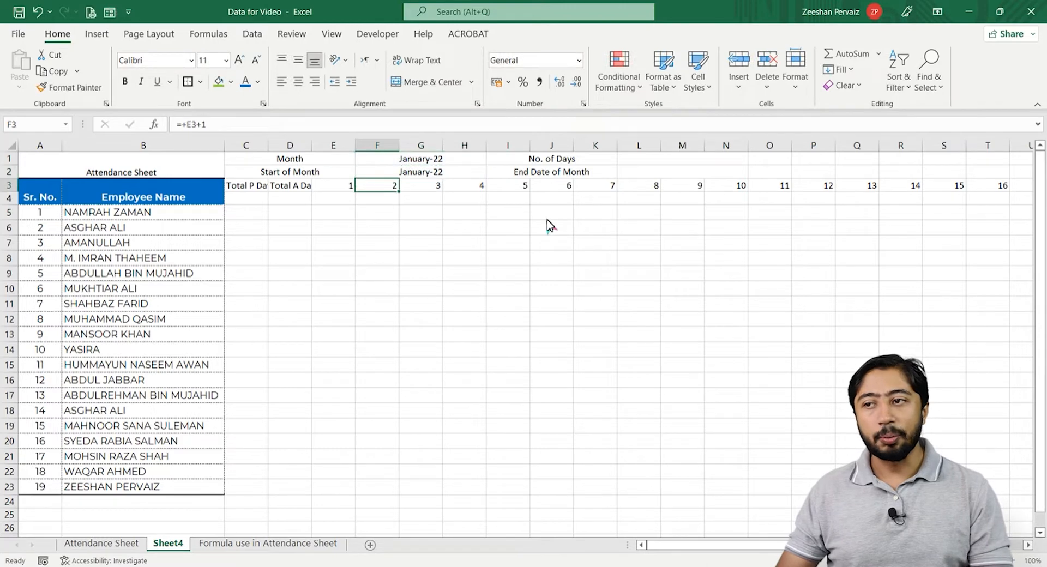
key("Up")
left_click(579, 61)
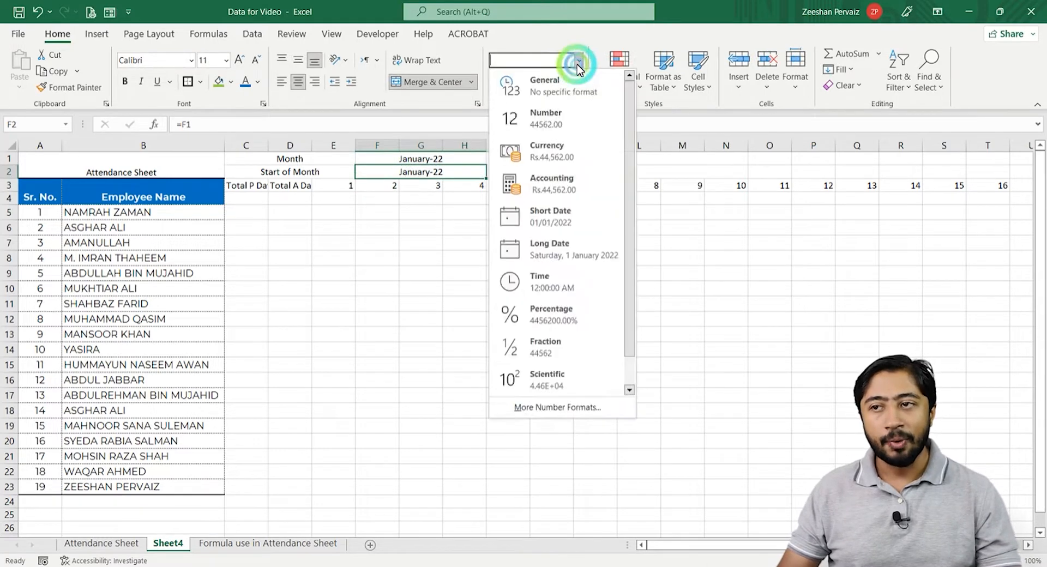
left_click(573, 218)
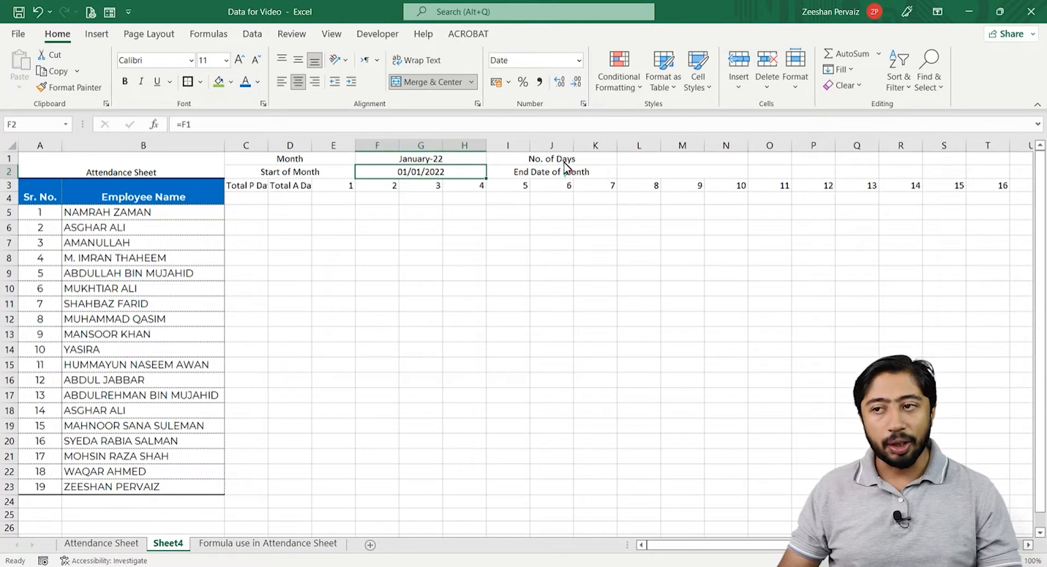
Enter =DAY(EOMONTH(F1,0)) in the No. of Days value cell L1, following the syntax on the Formula use in Attendance Sheet worksheet
left_click(644, 163)
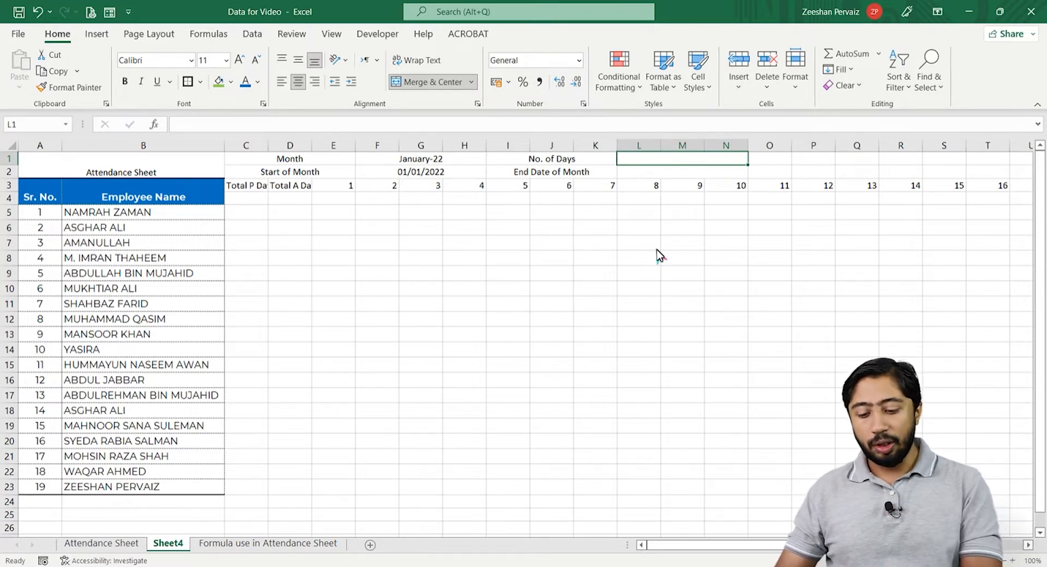
left_click(234, 543)
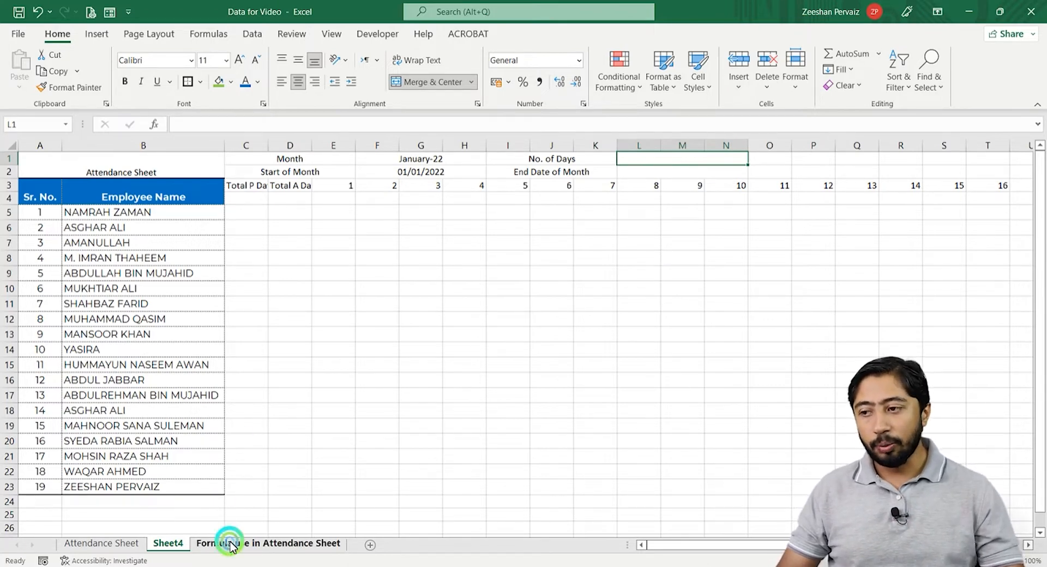
left_click(40, 224)
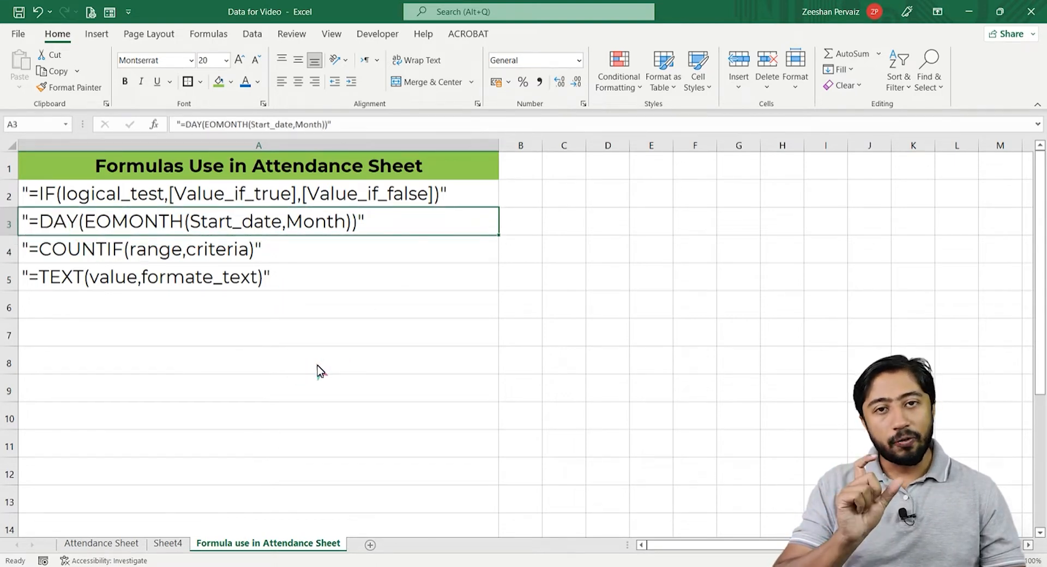
left_click(167, 545)
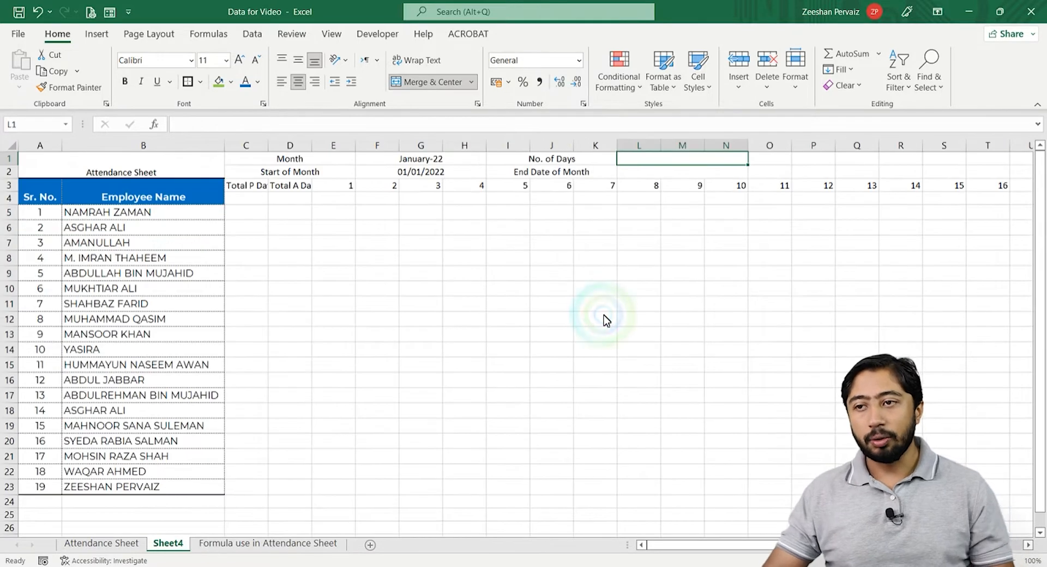
type("=day(")
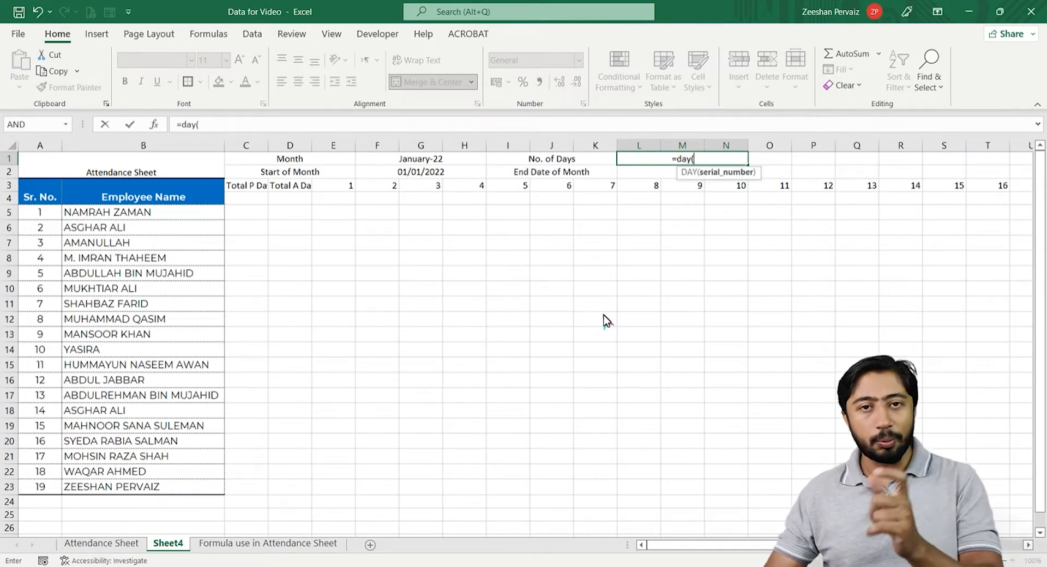
type("eo")
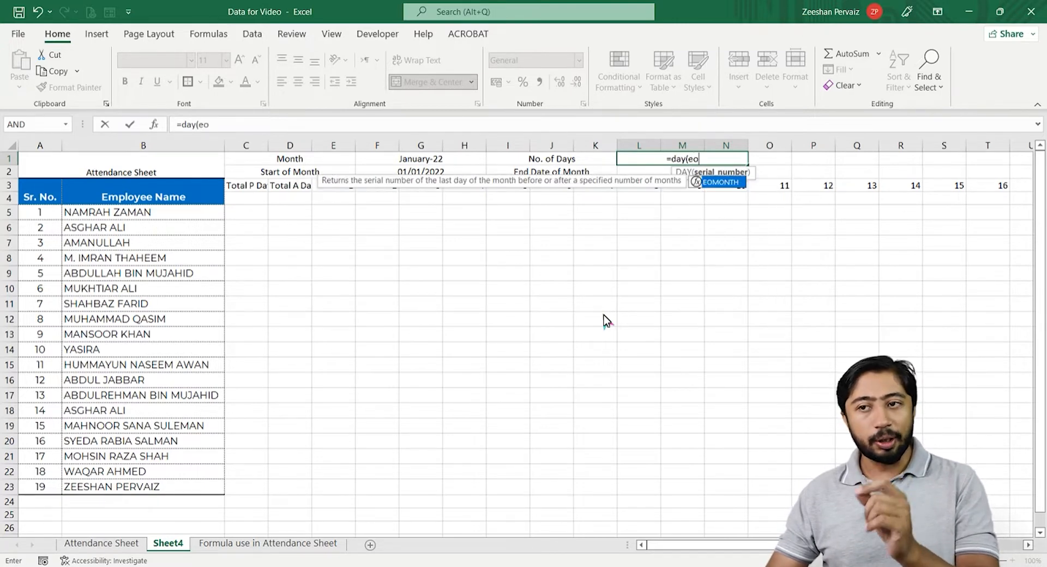
type("month(")
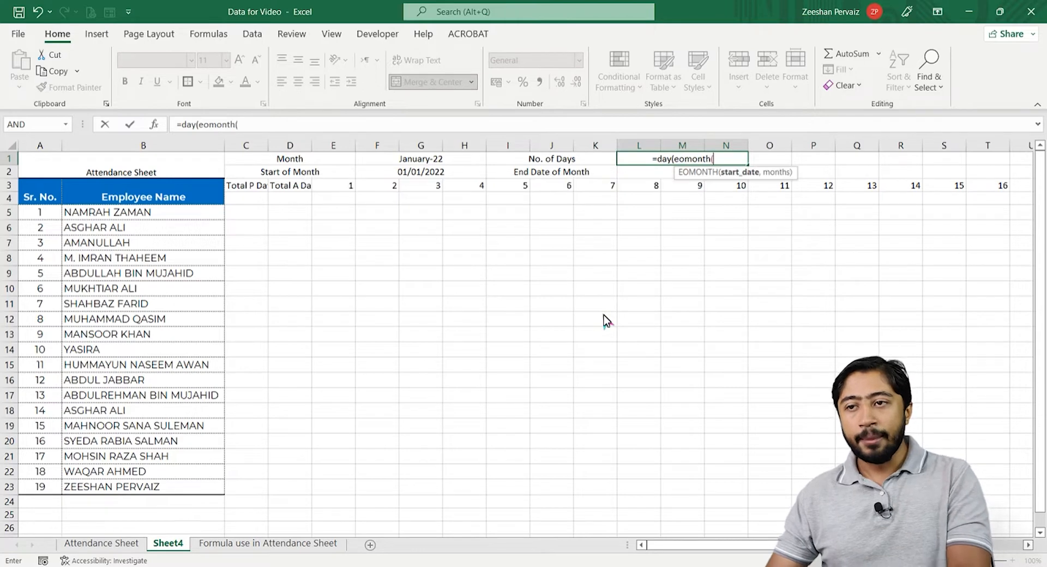
key("Left")
key("Left")
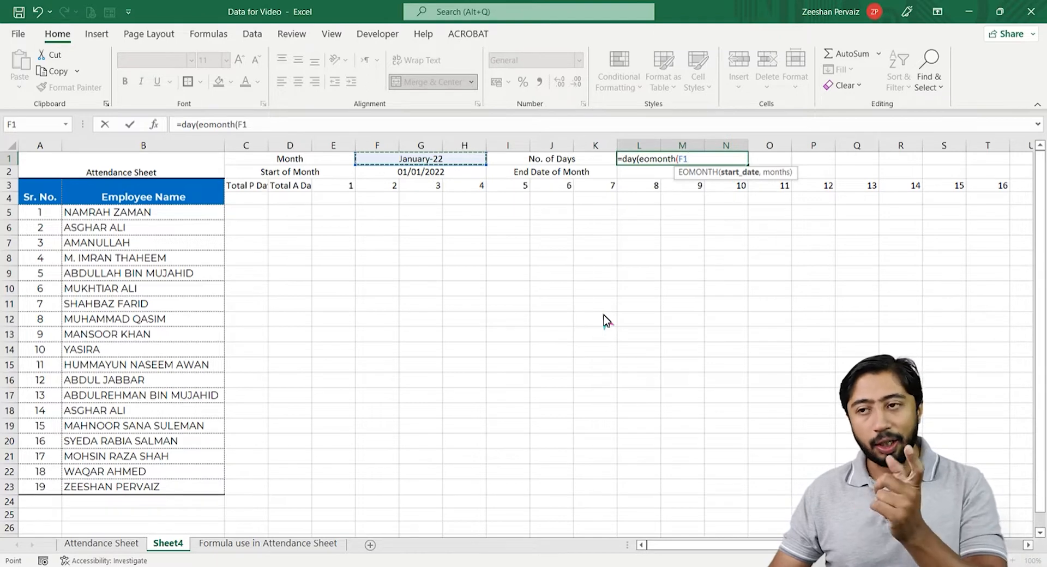
type(",")
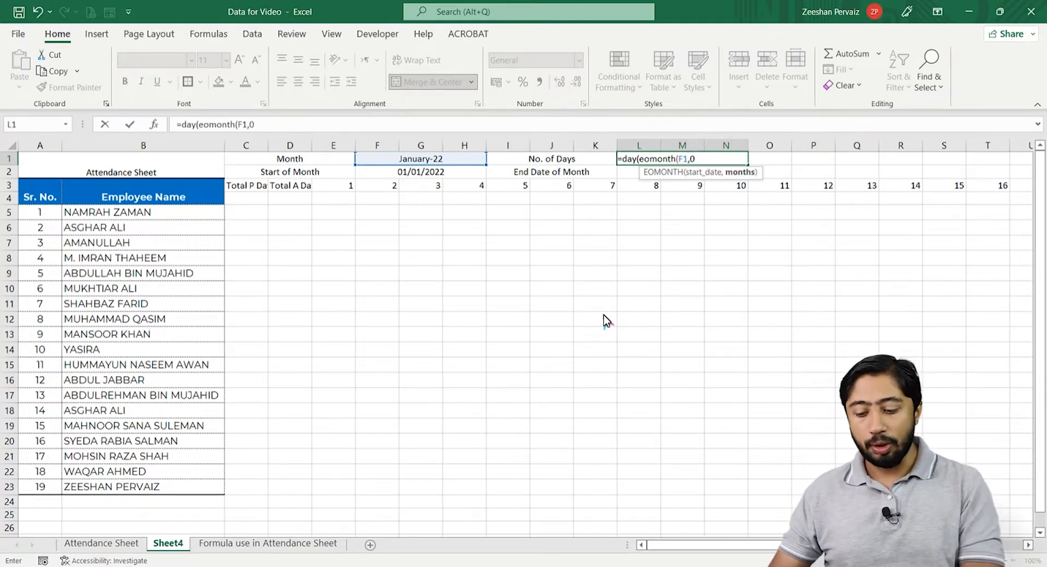
type("0)")
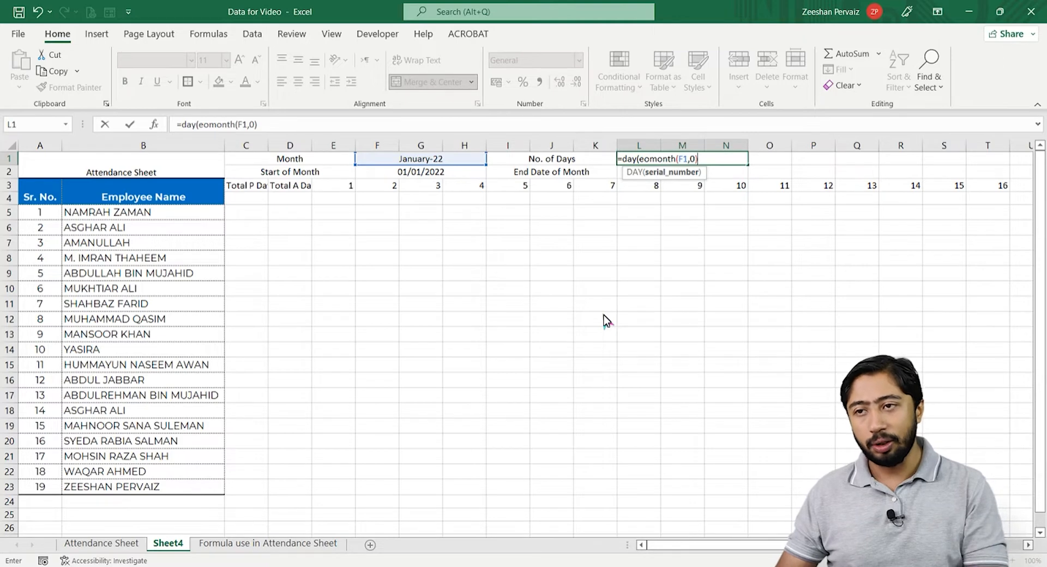
key("Return")
key("Return")
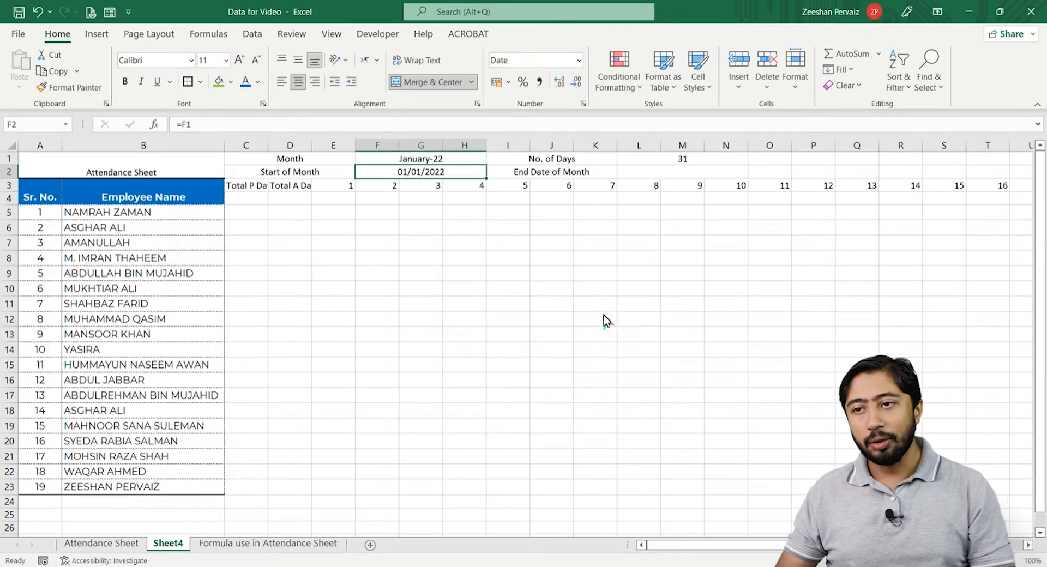
Test the No. of Days formula by choosing February-22 and June-22 in F1 and switching back to January-22
key("Up")
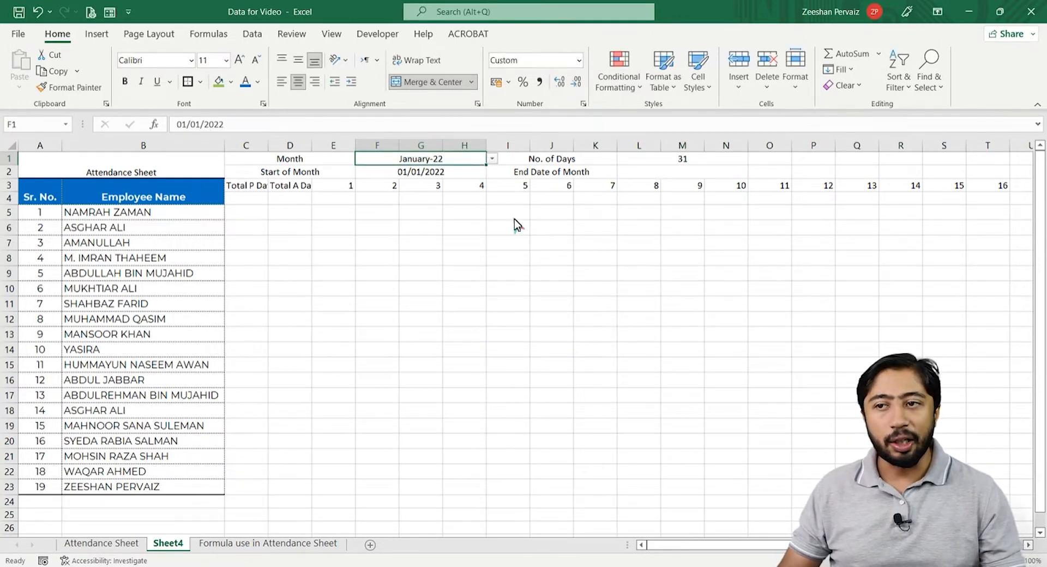
left_click(492, 159)
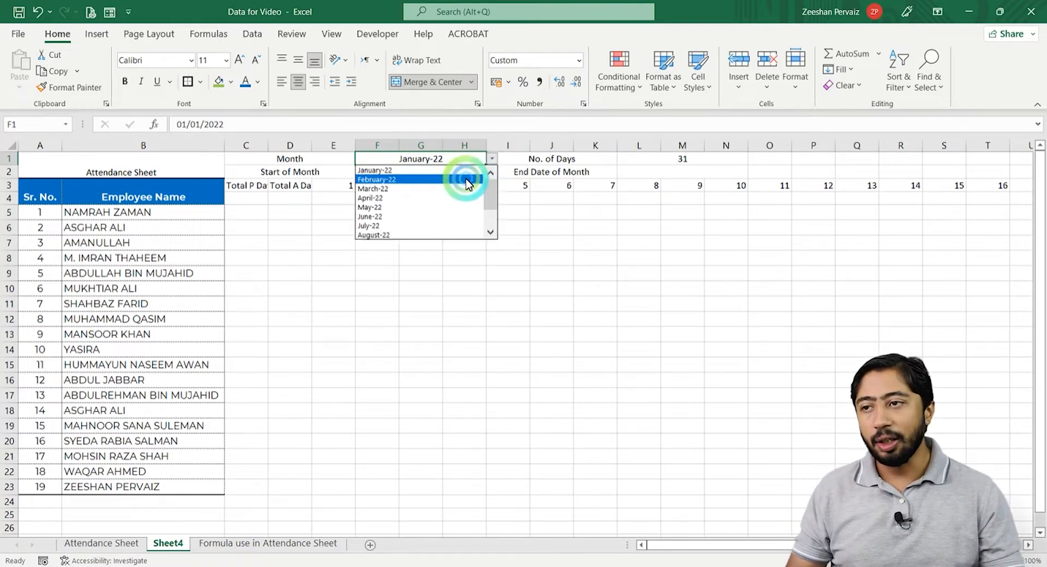
left_click(460, 182)
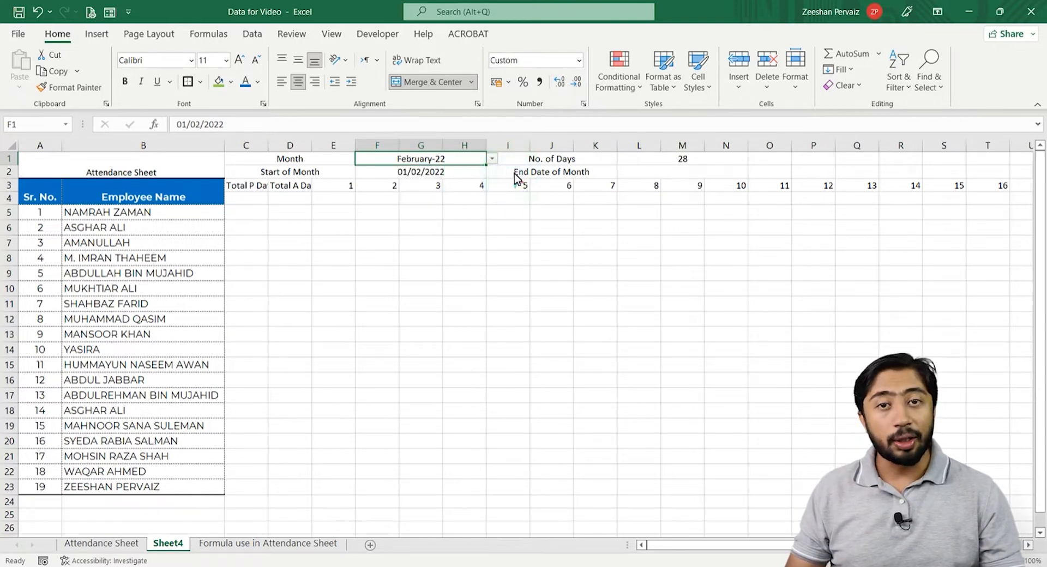
left_click(492, 158)
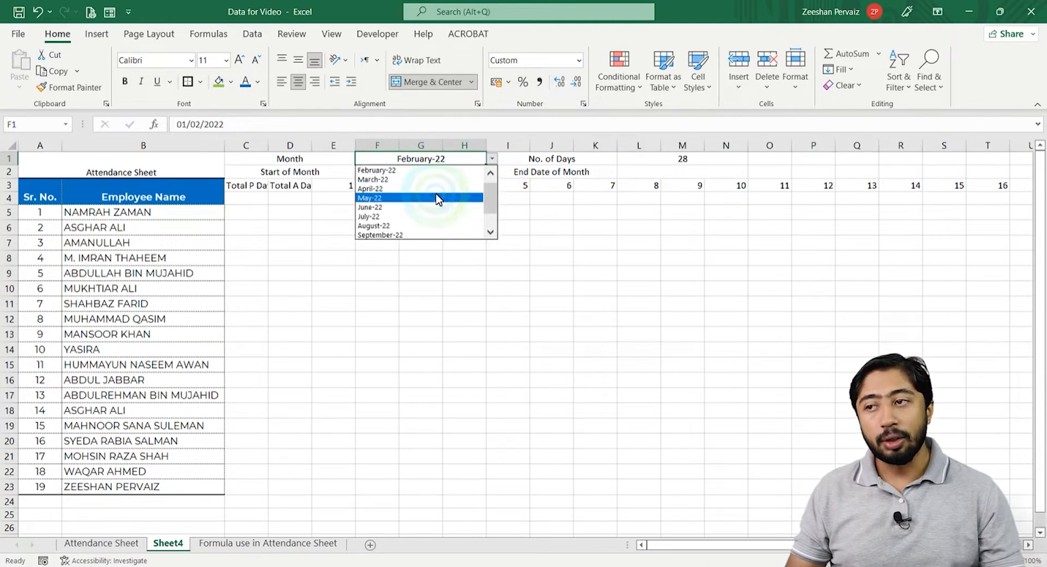
left_click(435, 207)
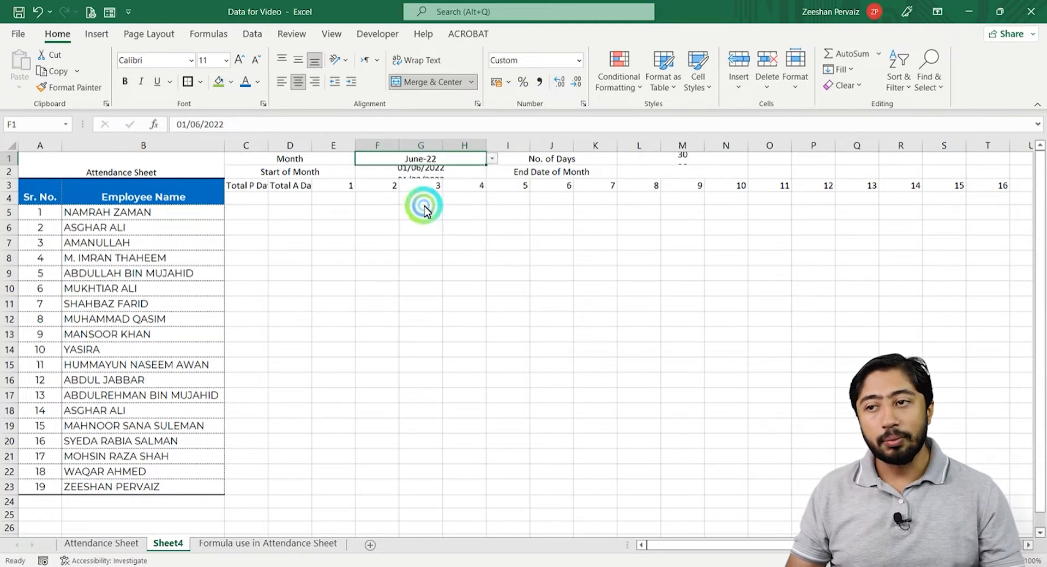
left_click(495, 162)
left_click_drag(491, 204, 488, 180)
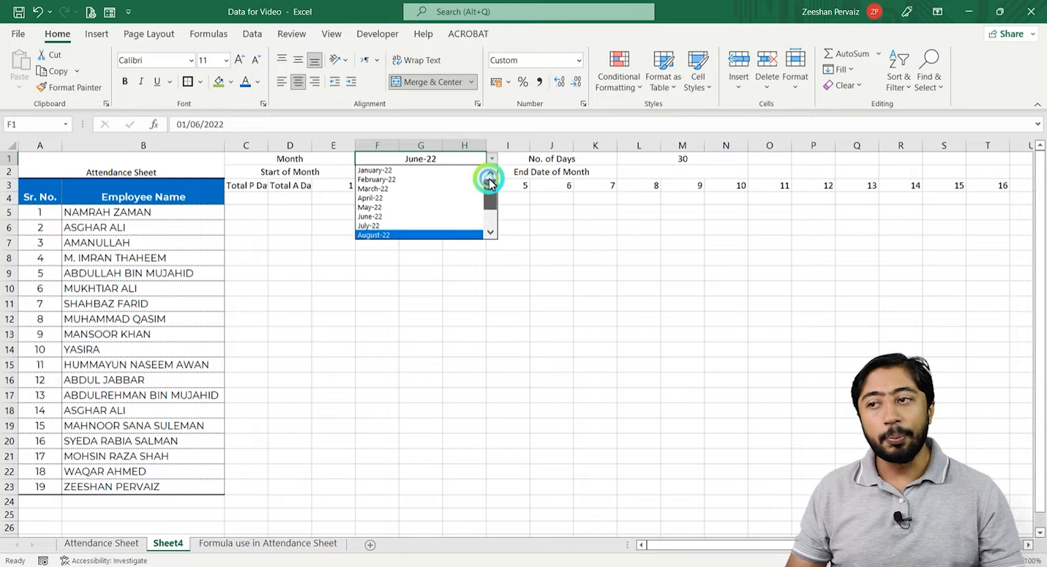
left_click(420, 171)
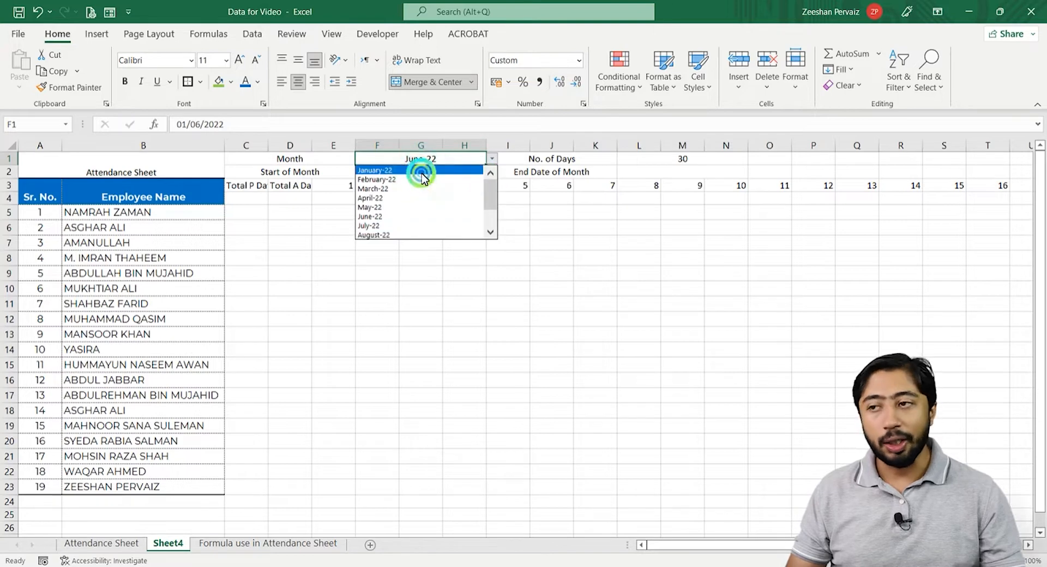
Calculate the End Date of Month in cell L2 with the formula =F2+L1-1
left_click(661, 174)
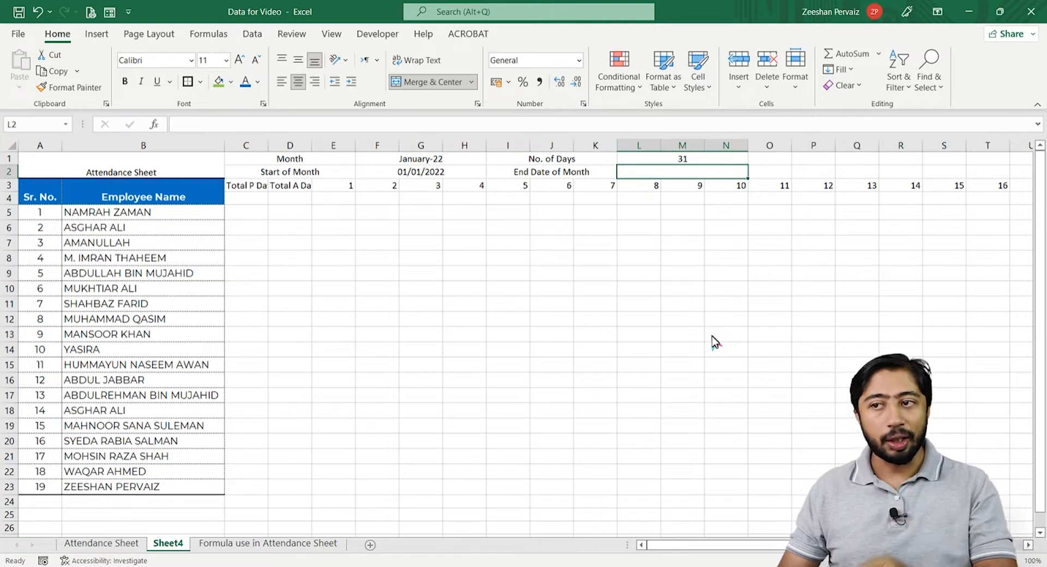
type("=")
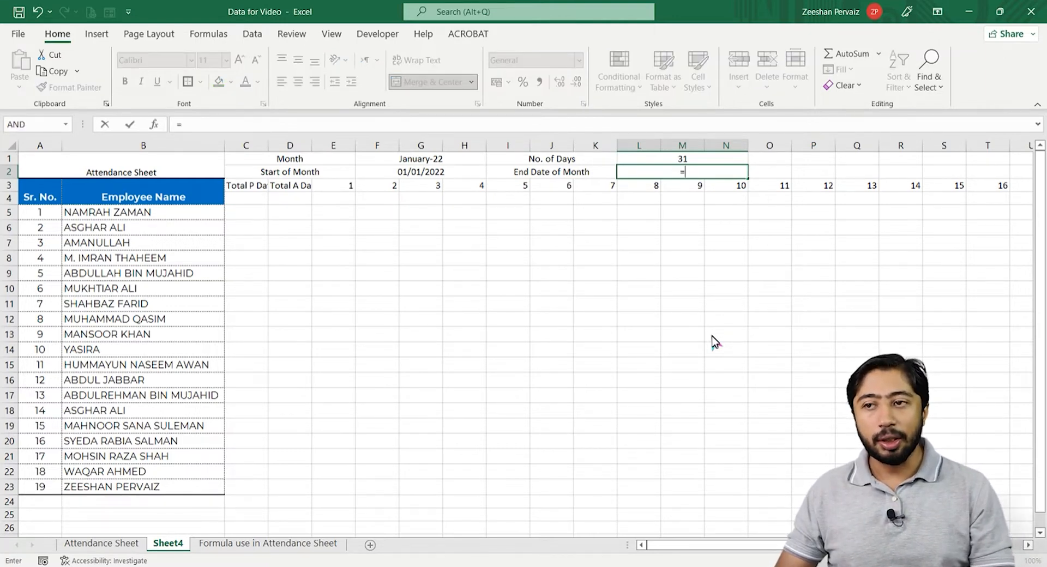
key("Left")
key("Left")
type("+")
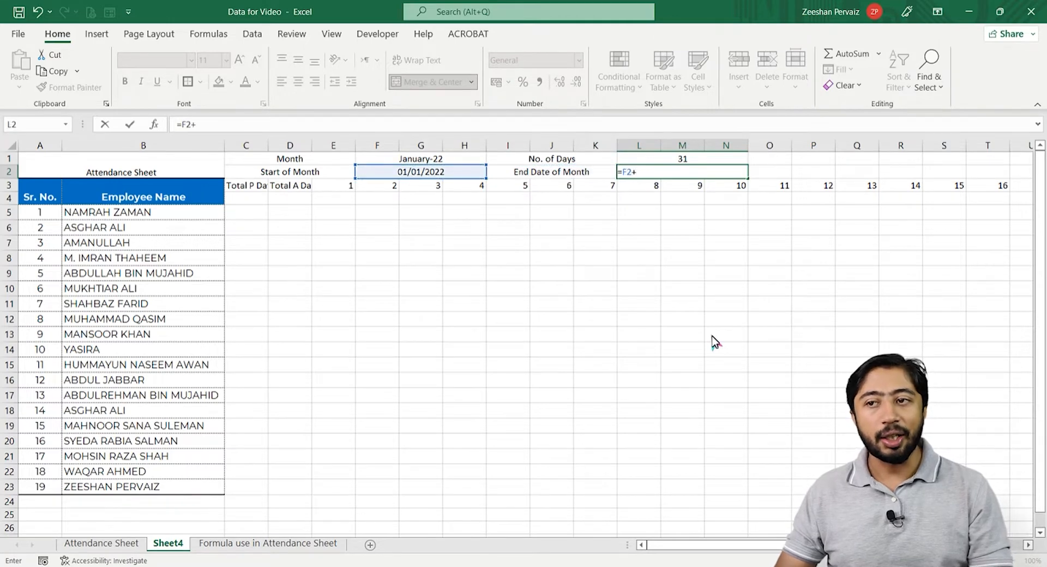
key("Up")
key("Right")
key("Right")
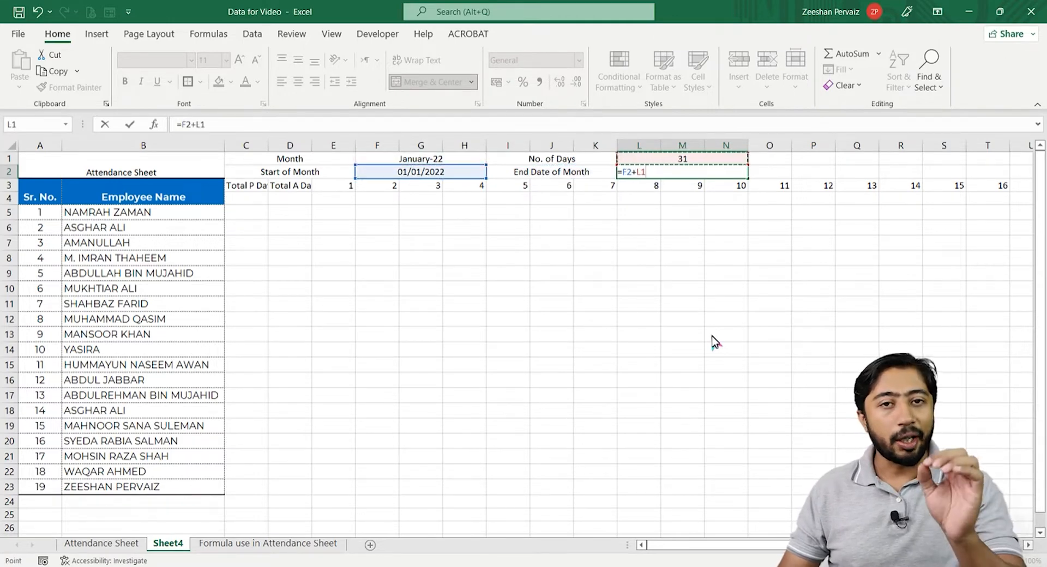
type("-1")
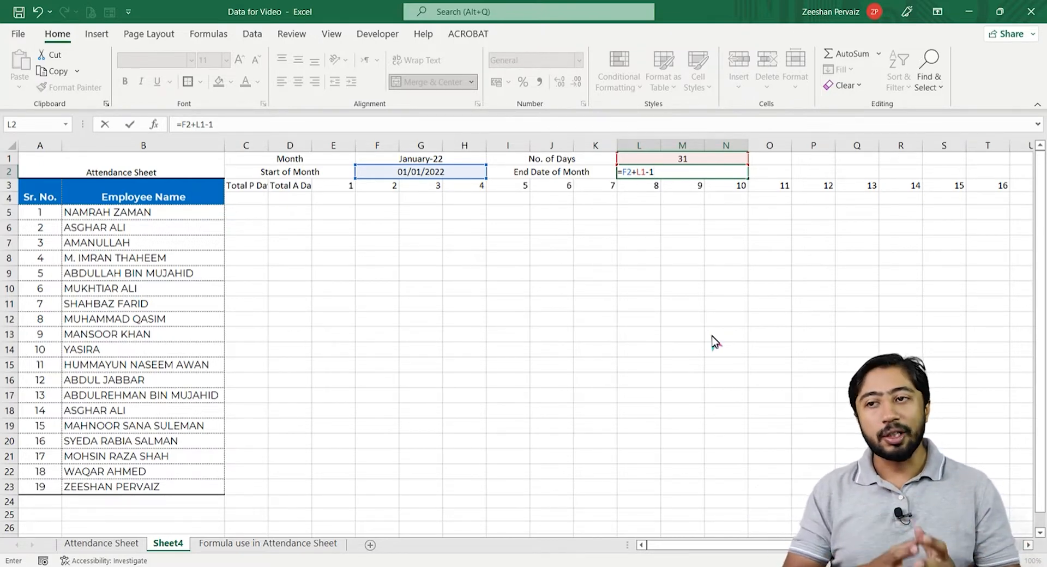
key("Return")
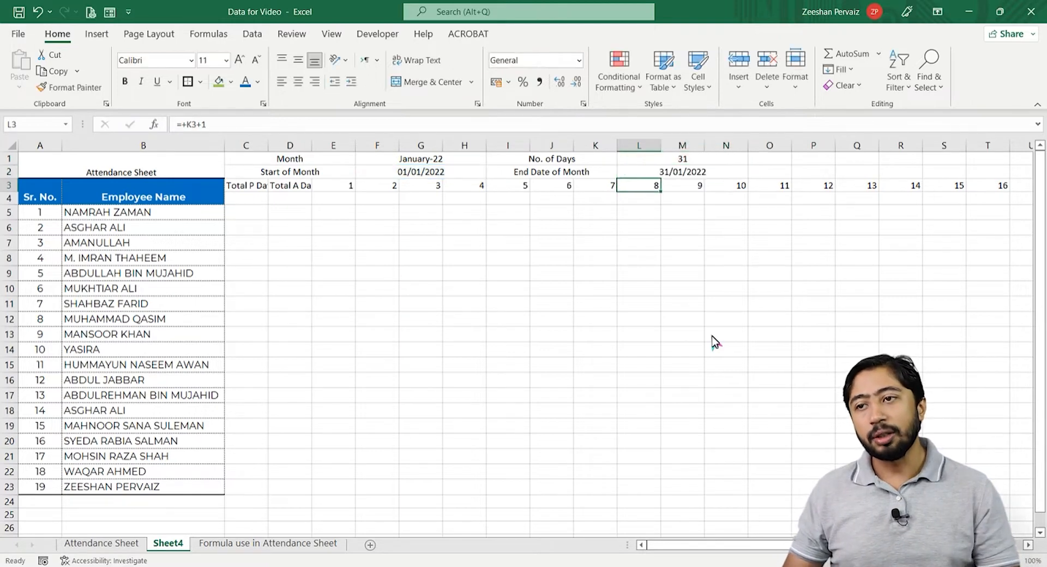
key("Up")
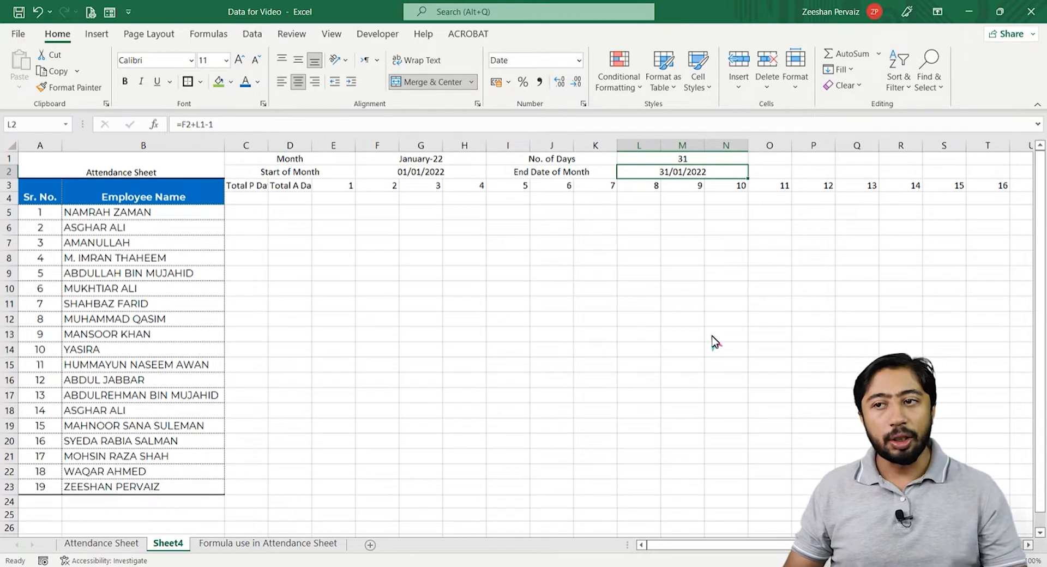
Test the End Date of Month formula by choosing February-22 in F1 and switching back to January-22
left_click(455, 159)
left_click(491, 159)
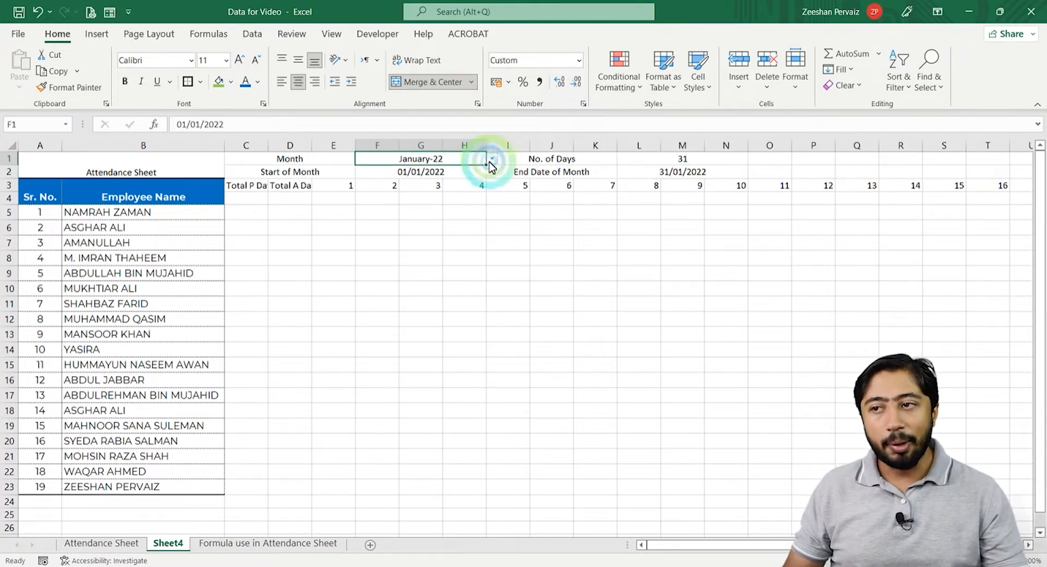
left_click(434, 179)
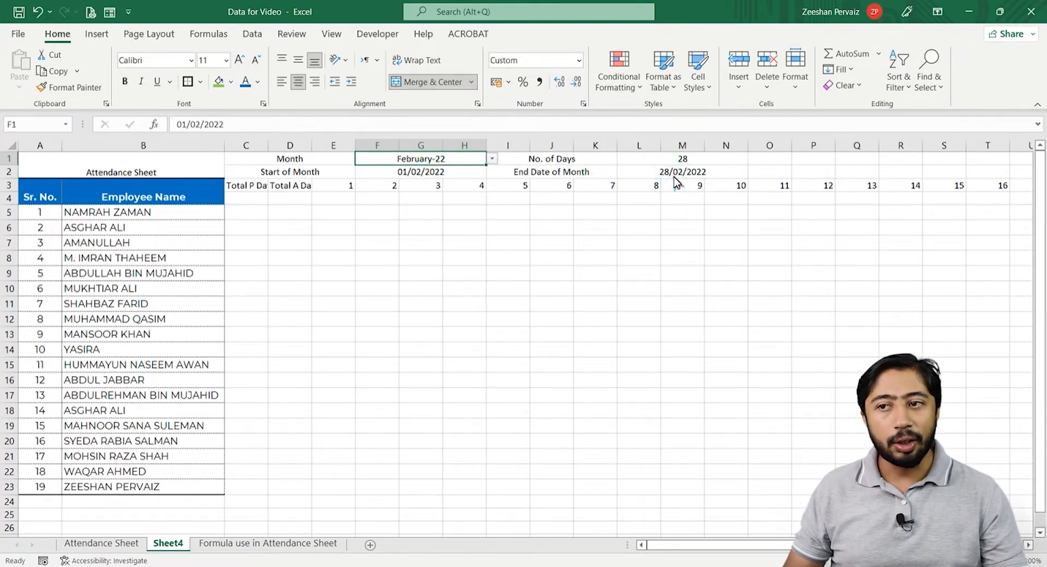
left_click(680, 157)
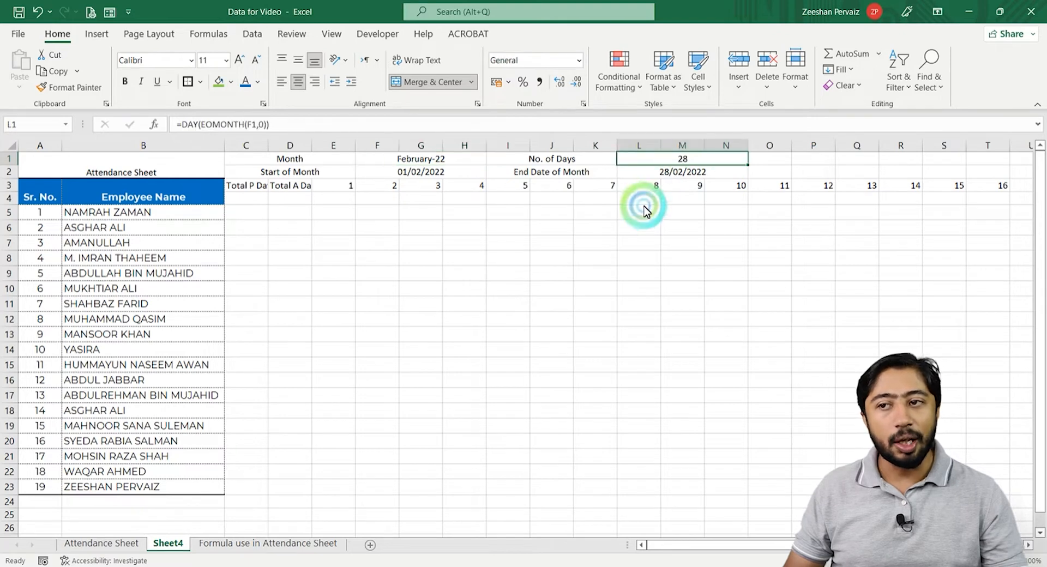
left_click(459, 159)
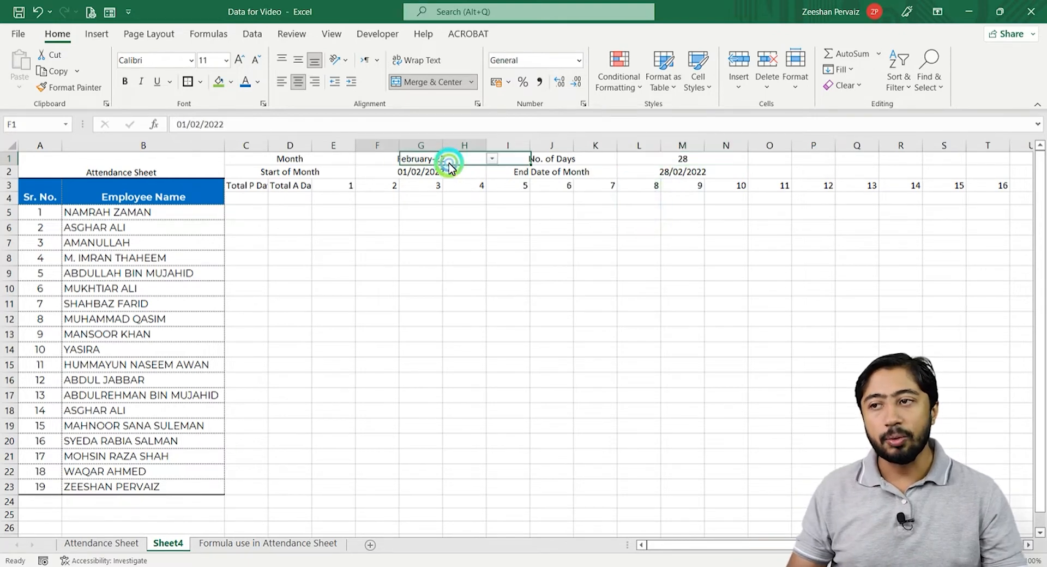
left_click(491, 159)
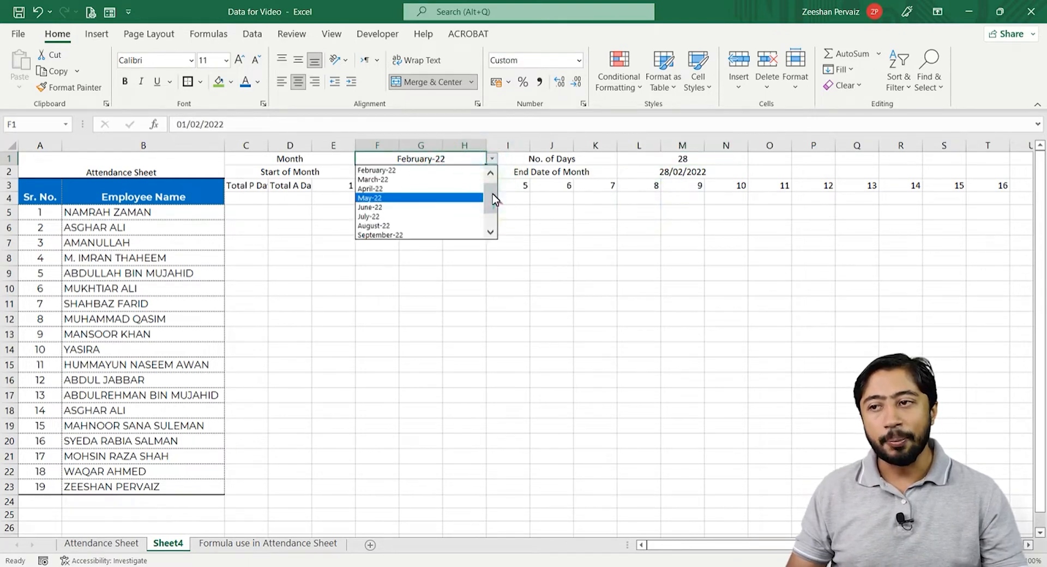
left_click(490, 173)
left_click(431, 170)
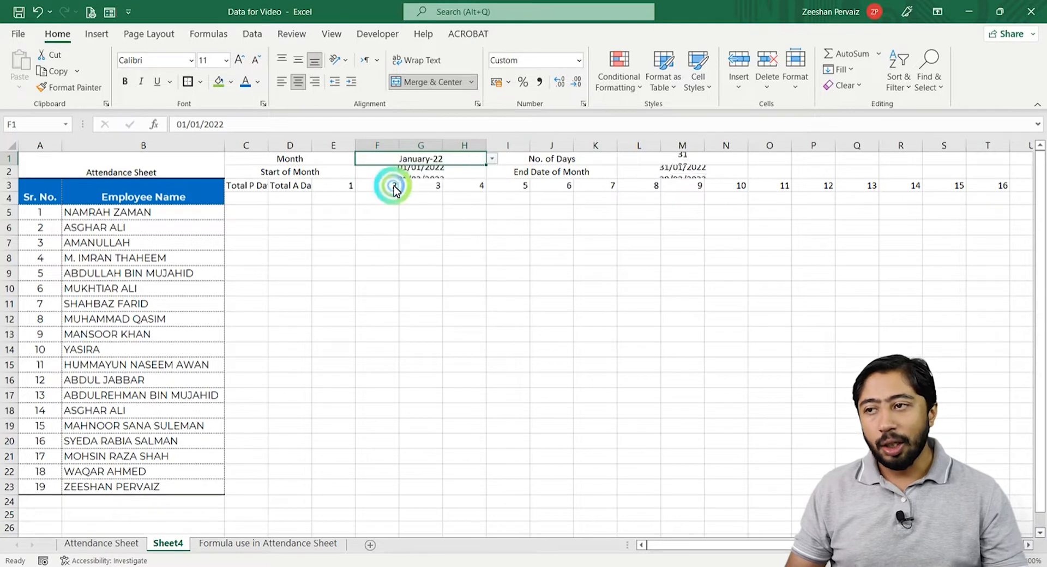
Link the first day header cell E3 to the Start of Month date with the formula =+F2
left_click(342, 185)
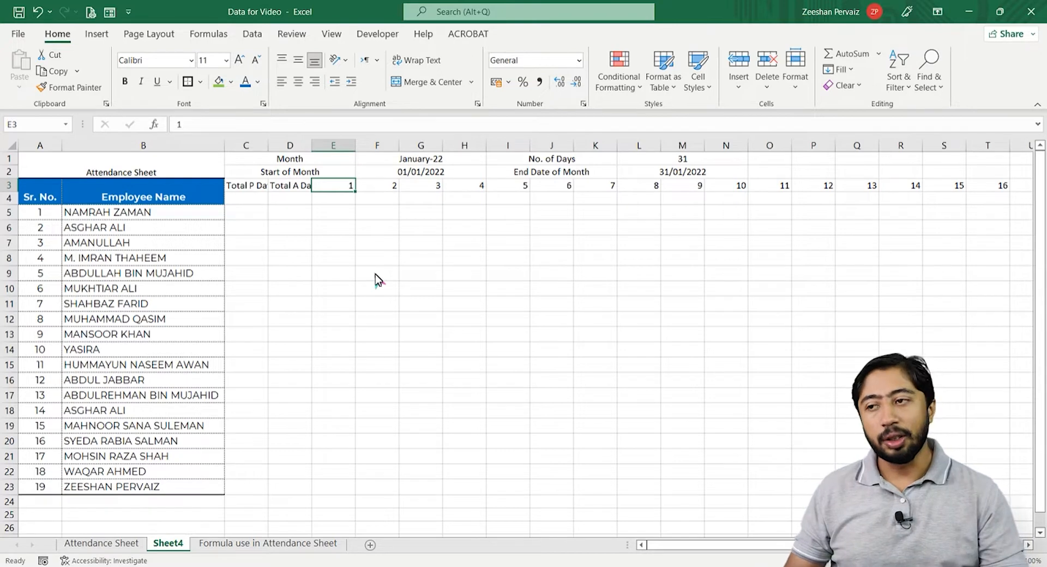
key("Right")
key("Right")
key("Right")
key("Right")
key("Right")
key("Right")
key("Left")
key("Left")
key("Left")
key("Left")
key("Left")
key("Left")
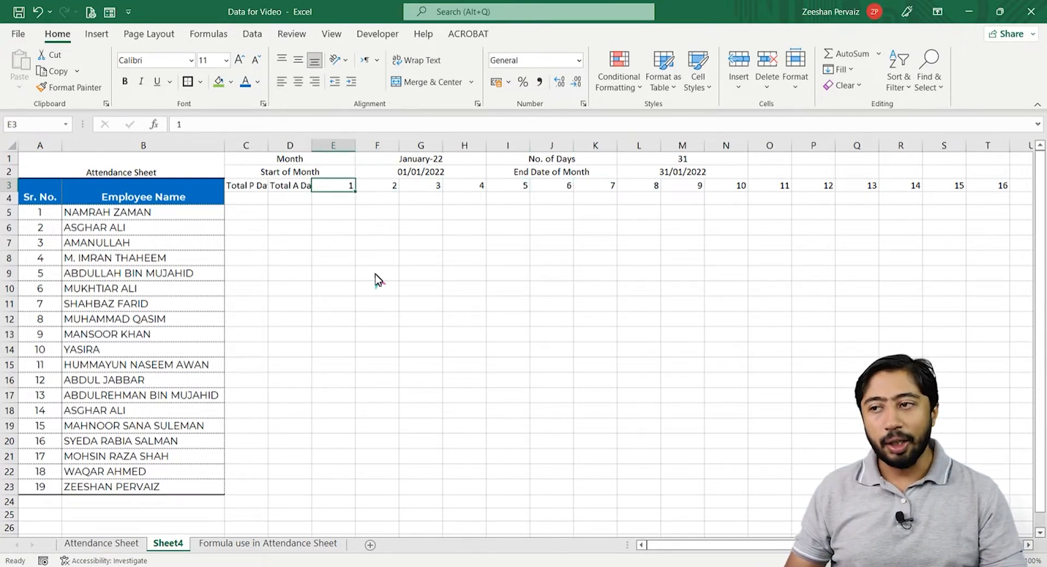
type("+")
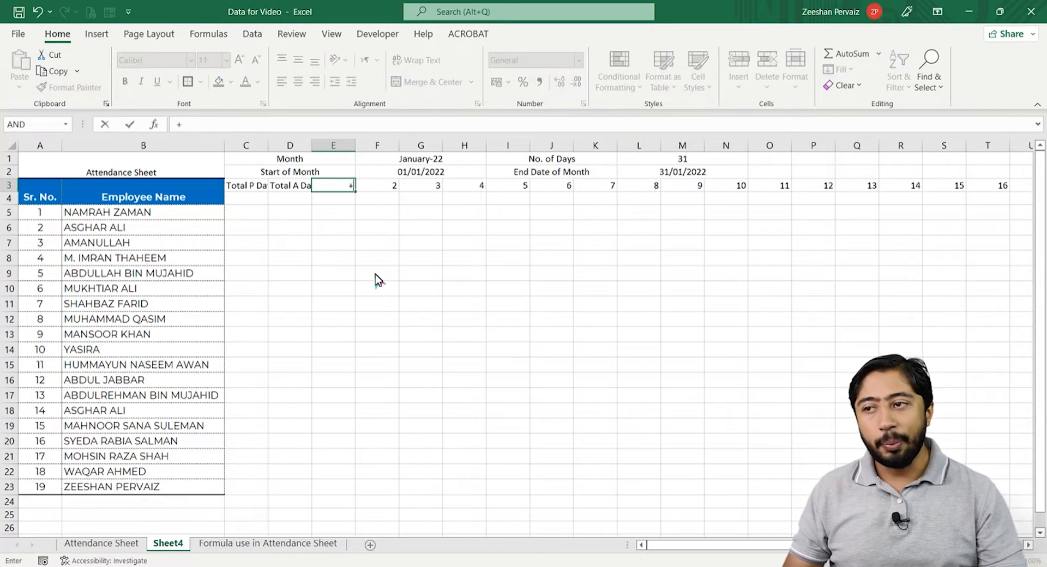
key("Up")
key("Right")
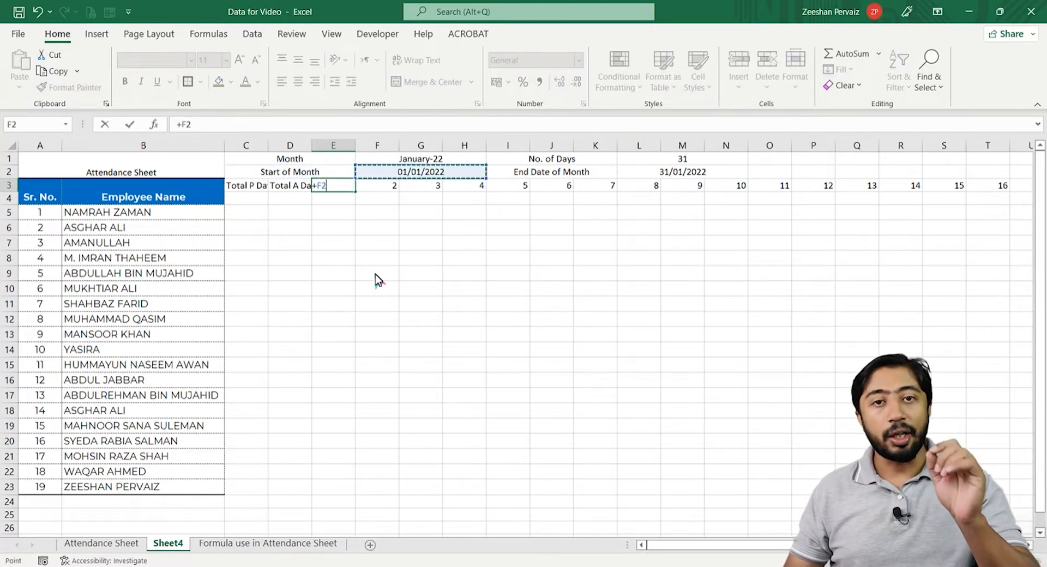
key("Return")
key("Right")
key("Left")
key("Up")
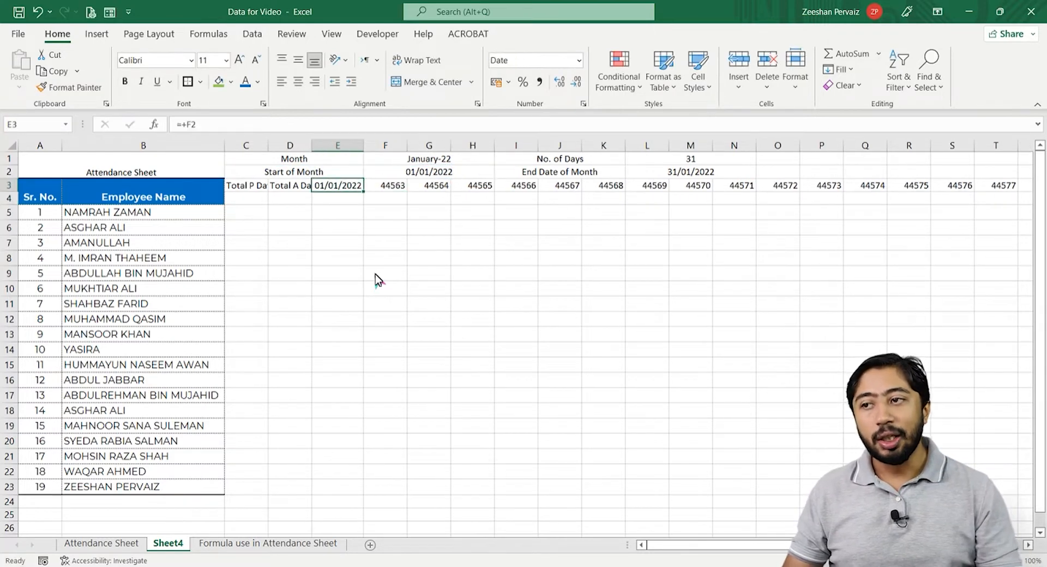
Apply the custom number format DD to the day header cells from E3 to AI3
key("Right")
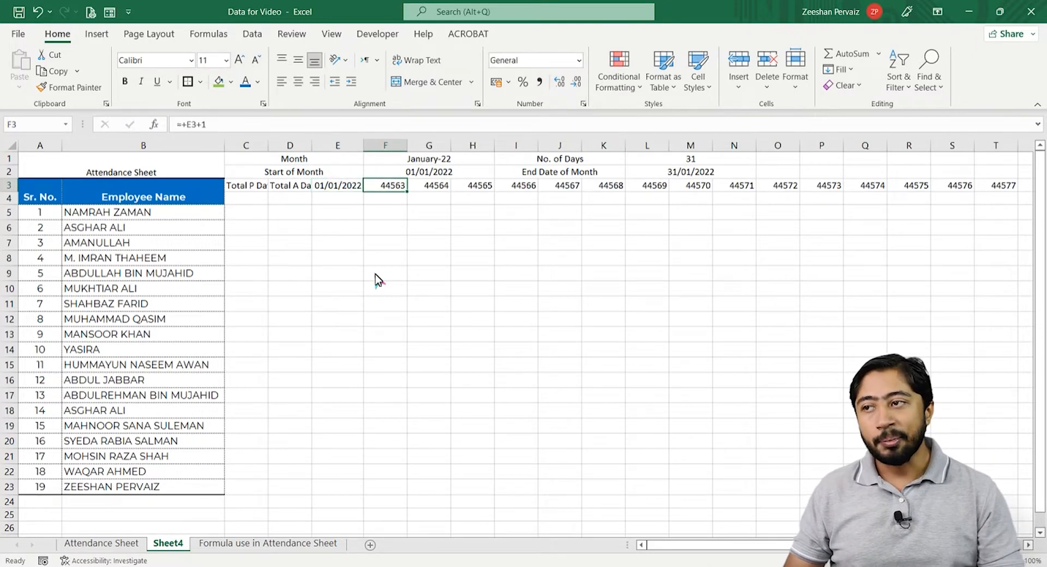
key("shift+Left")
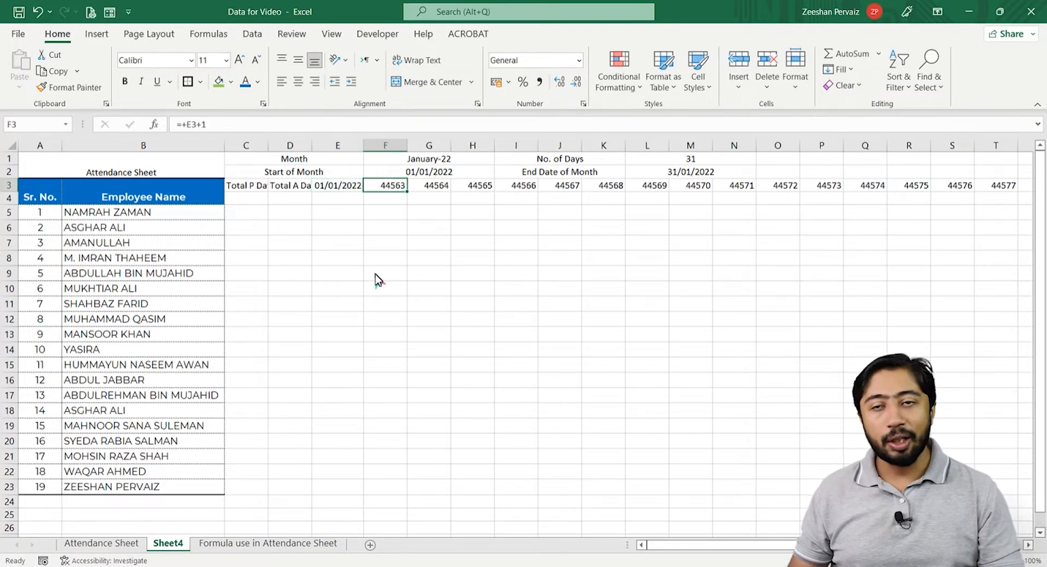
key("Left")
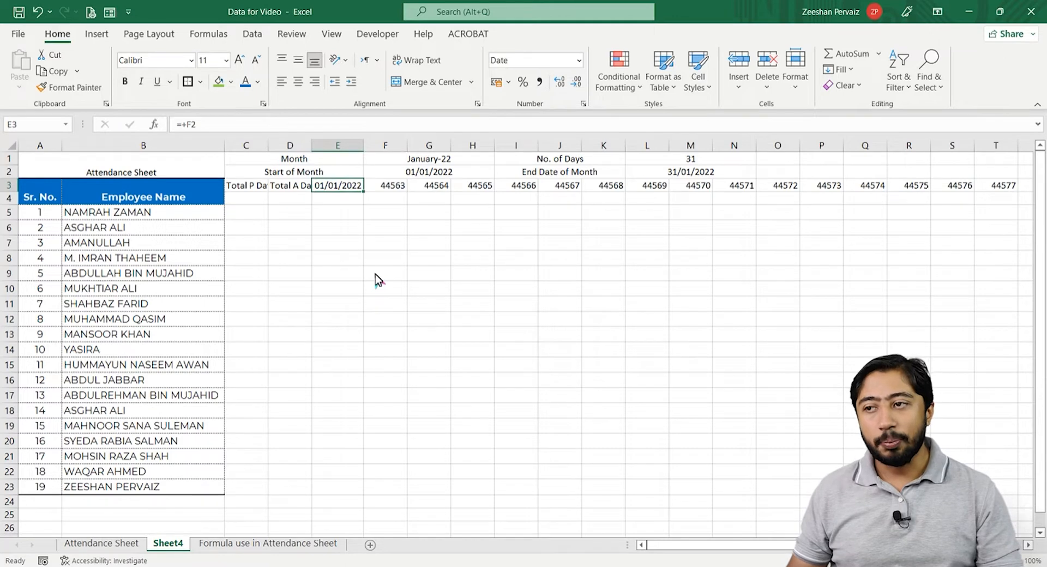
key("ctrl+shift+Right")
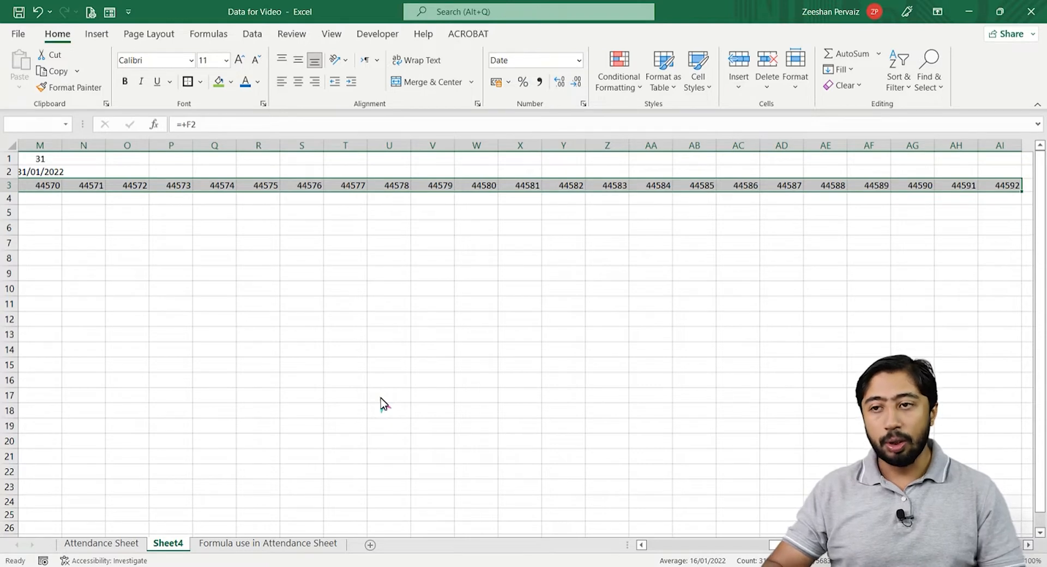
key("ctrl+t")
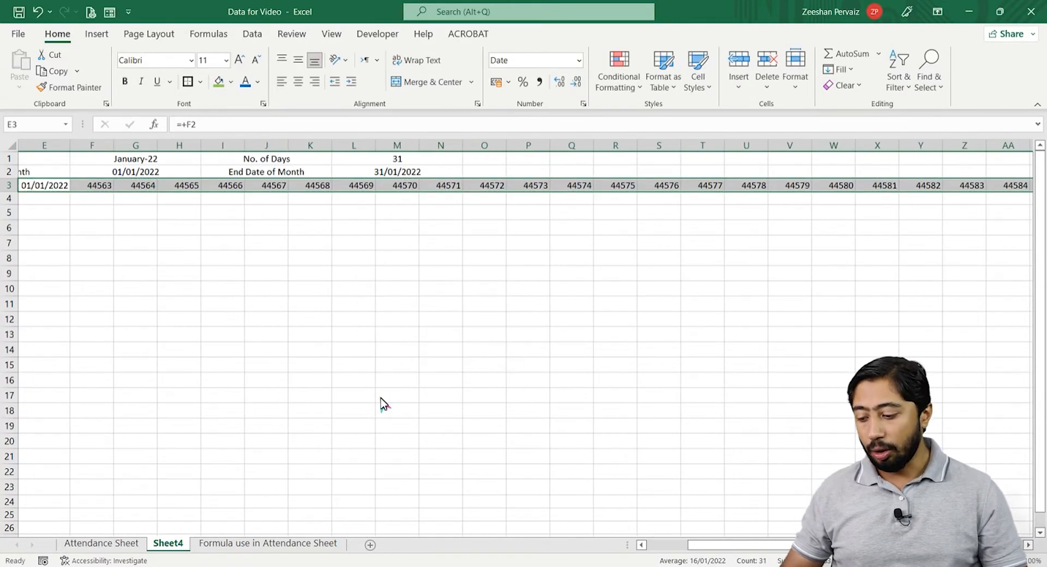
key("ctrl+1")
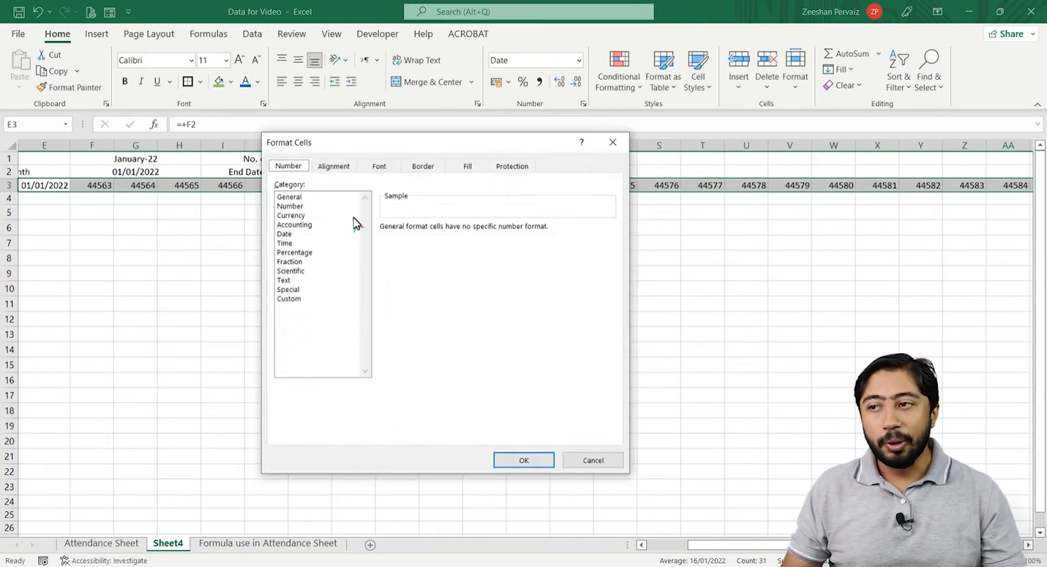
left_click(309, 298)
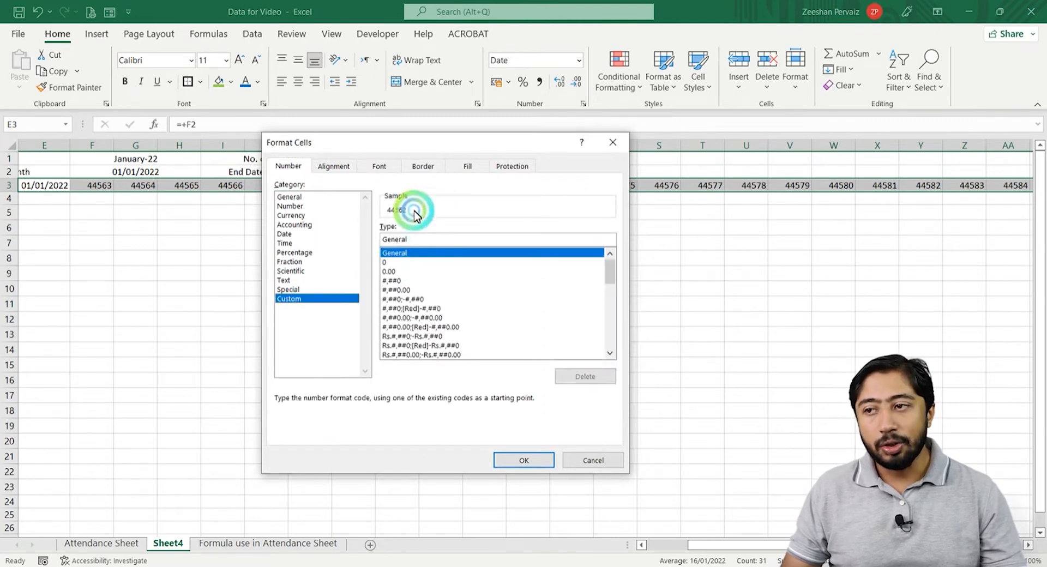
left_click_drag(427, 240, 361, 233)
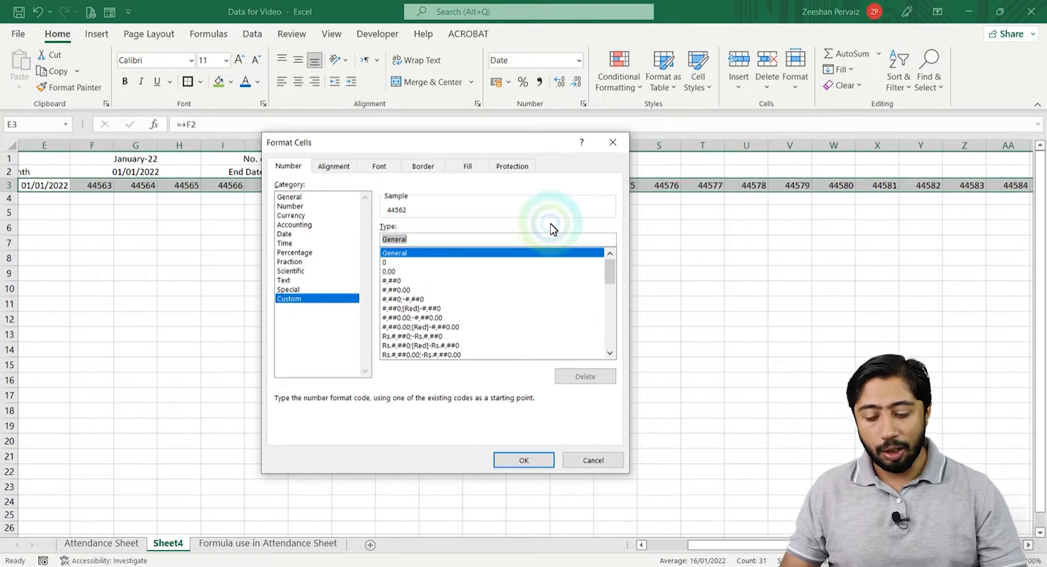
key("BackSpace")
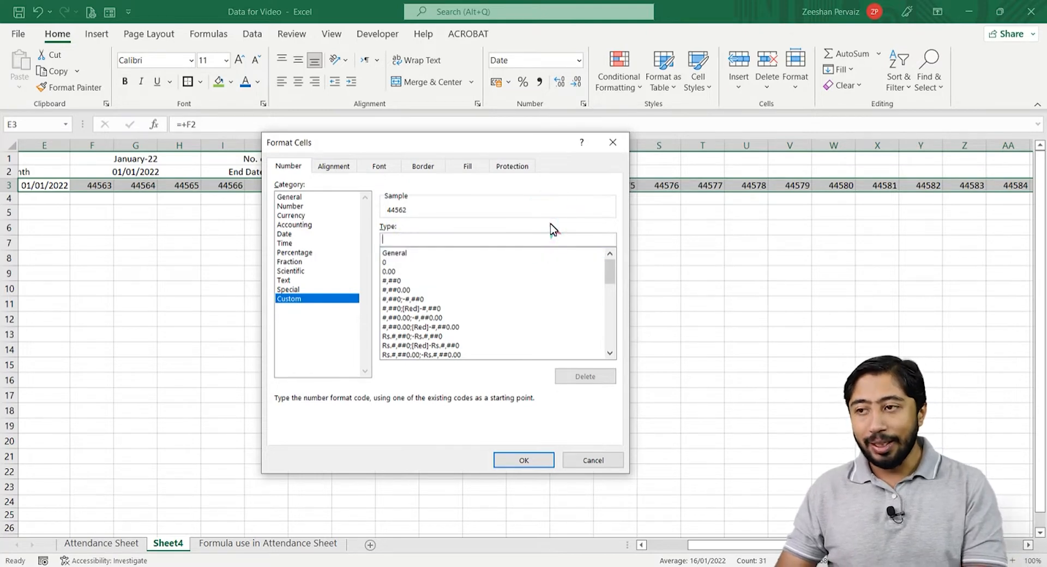
type("D")
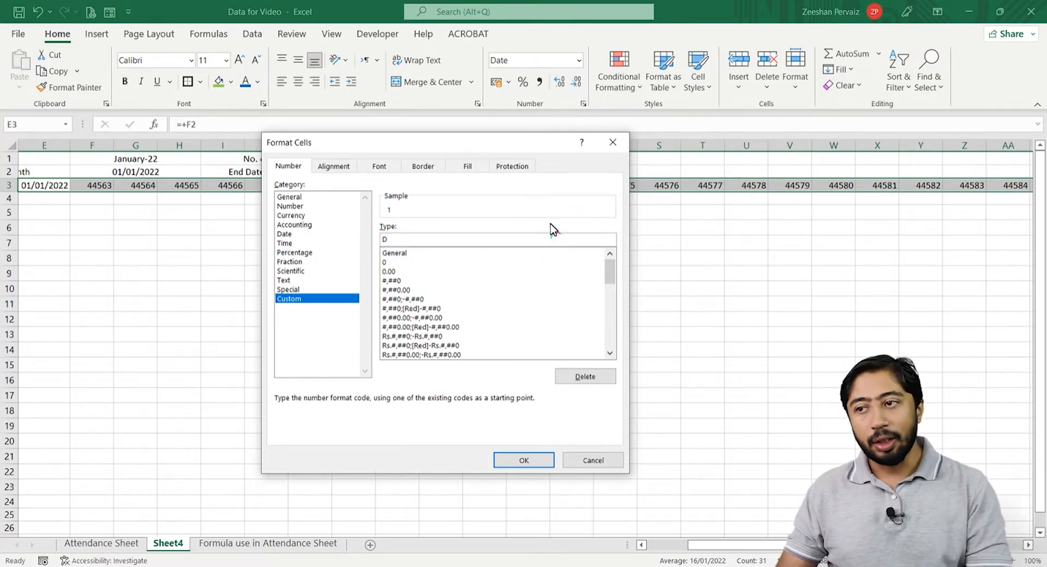
type("D")
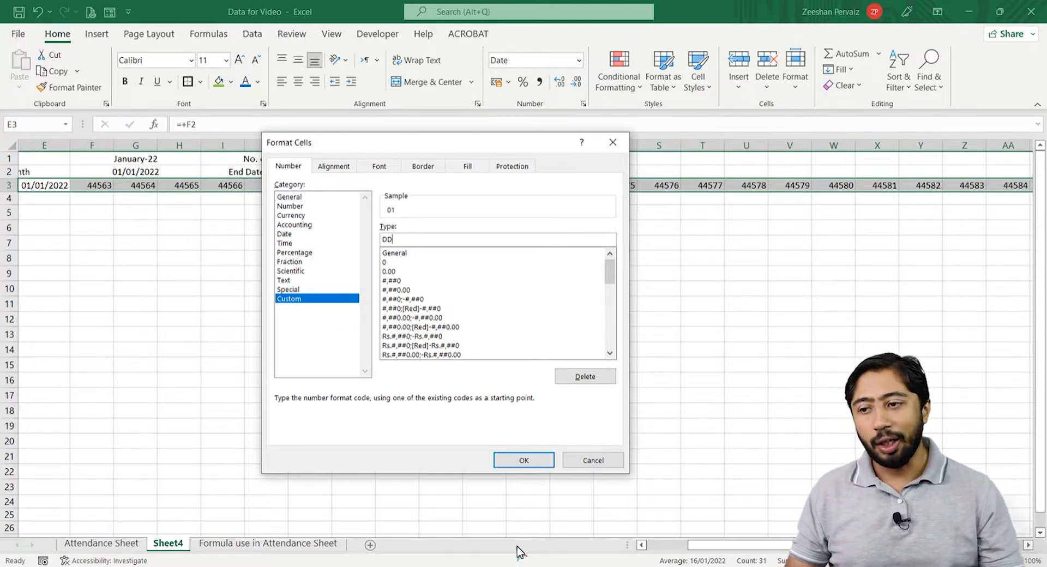
left_click(518, 458)
Enter =TEXT(E3,"DDD") in cell E4 to give the weekday name beneath the first day header
key("Left")
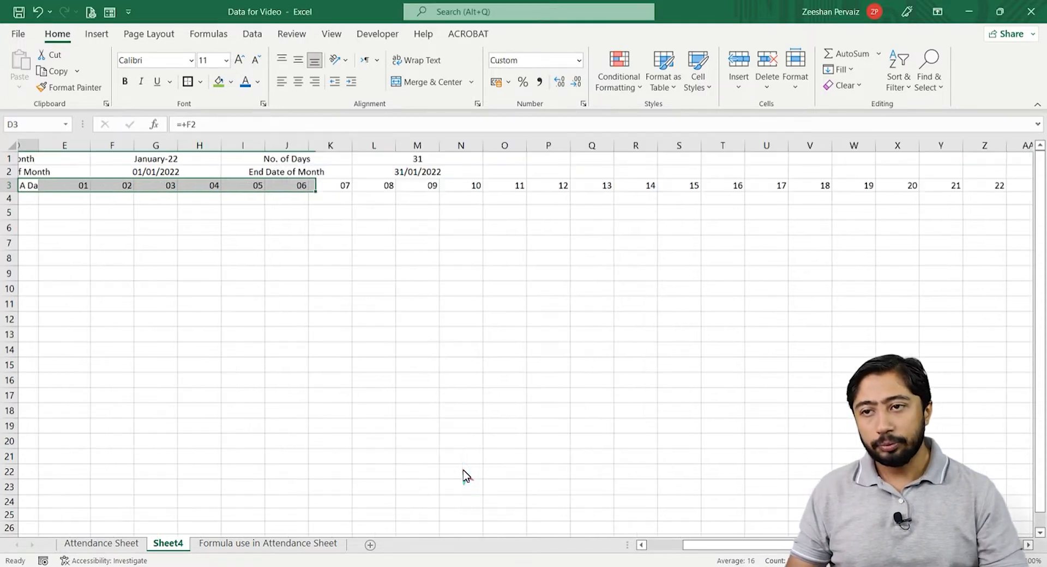
key("ctrl+Left")
key("Right")
key("Right")
key("Right")
key("Right")
key("Down")
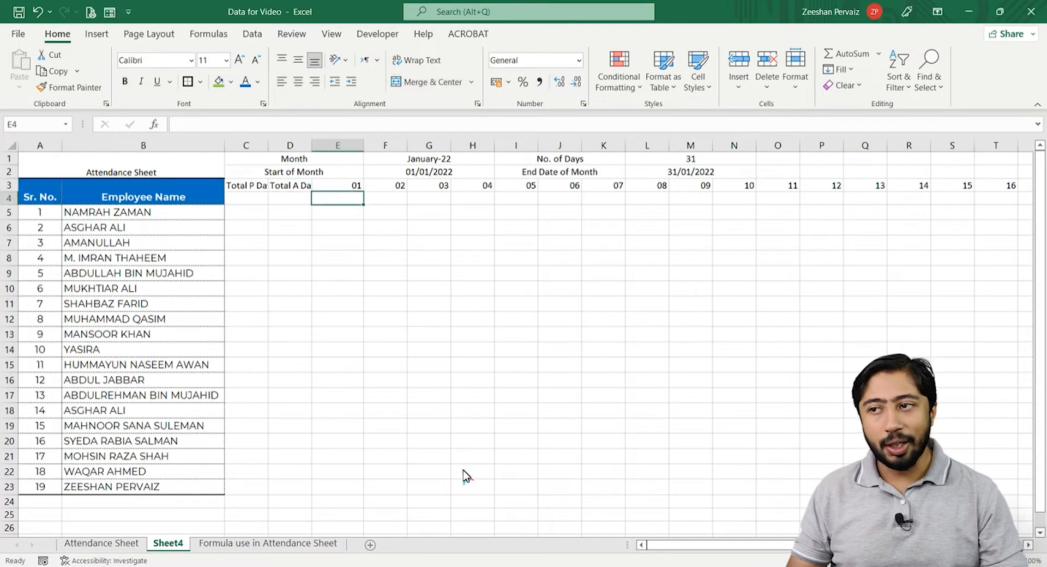
key("Up")
key("Down")
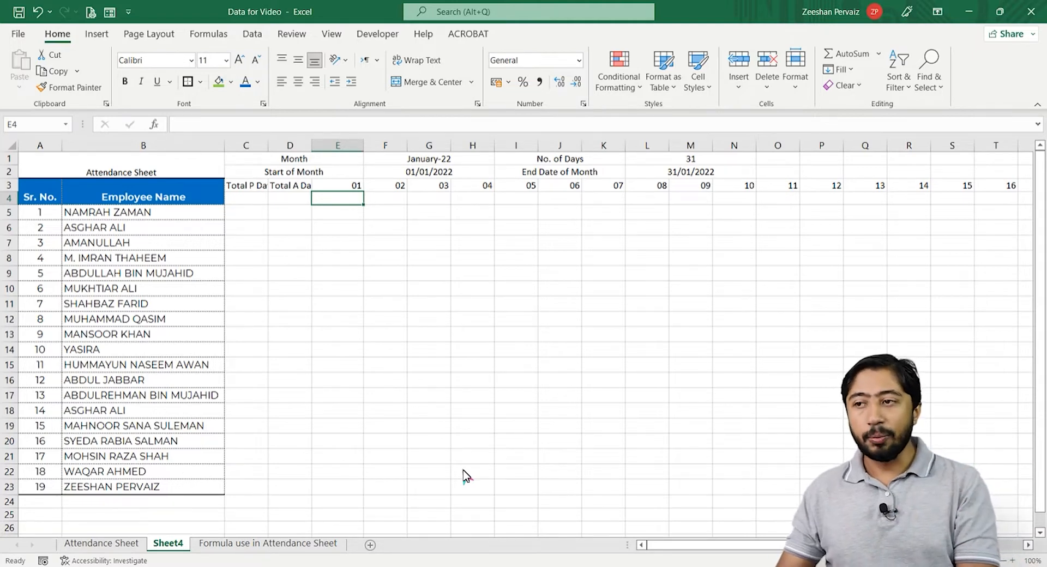
type("=text")
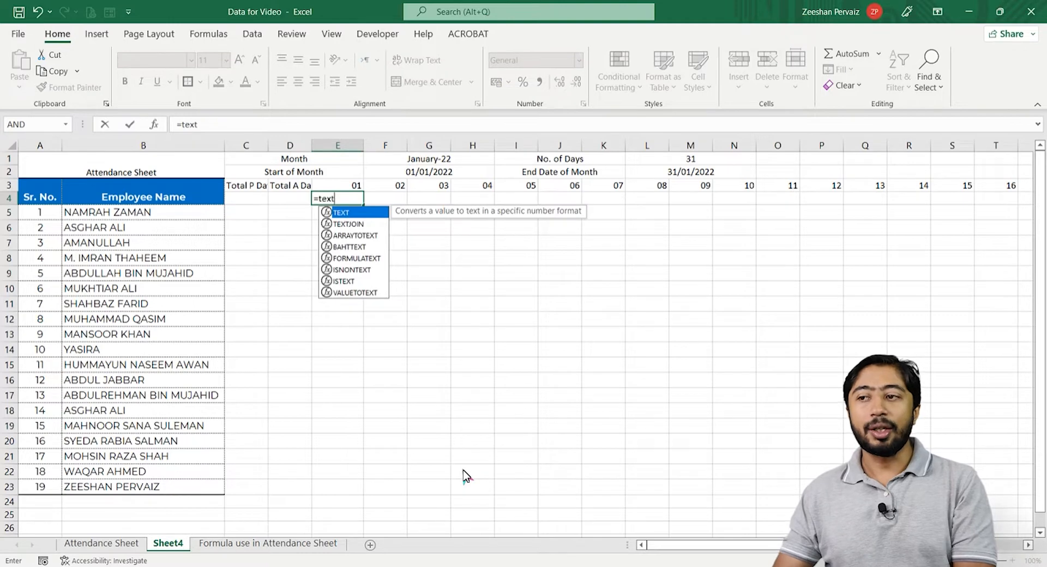
type("(")
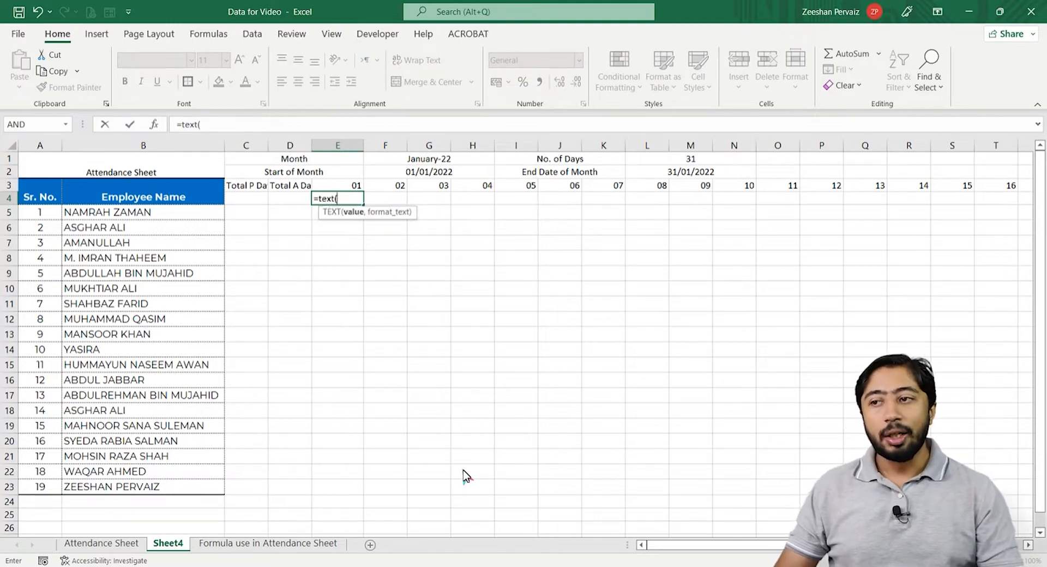
key("Up")
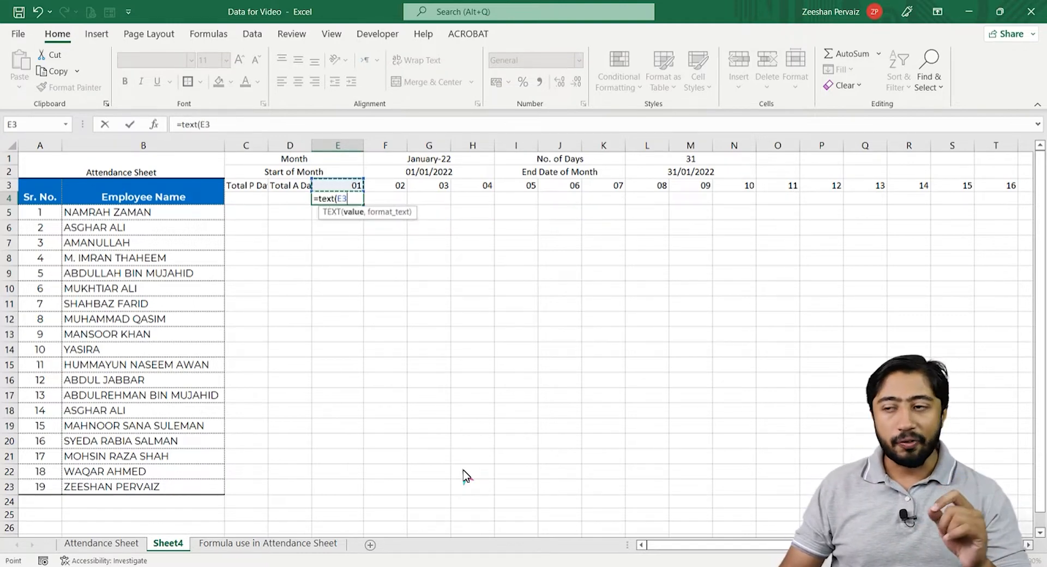
type(",")
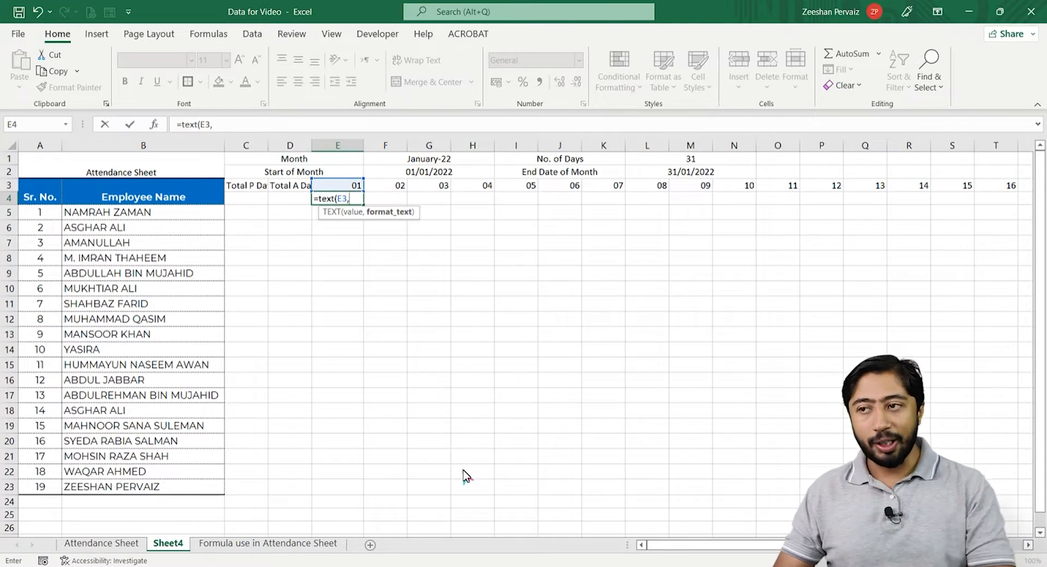
type("\"DD")
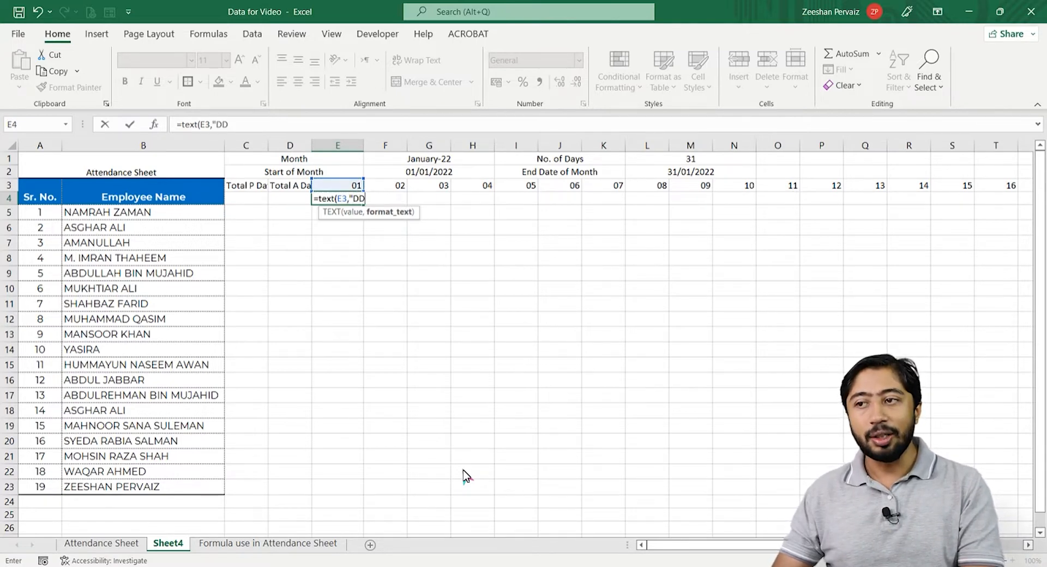
type("D")
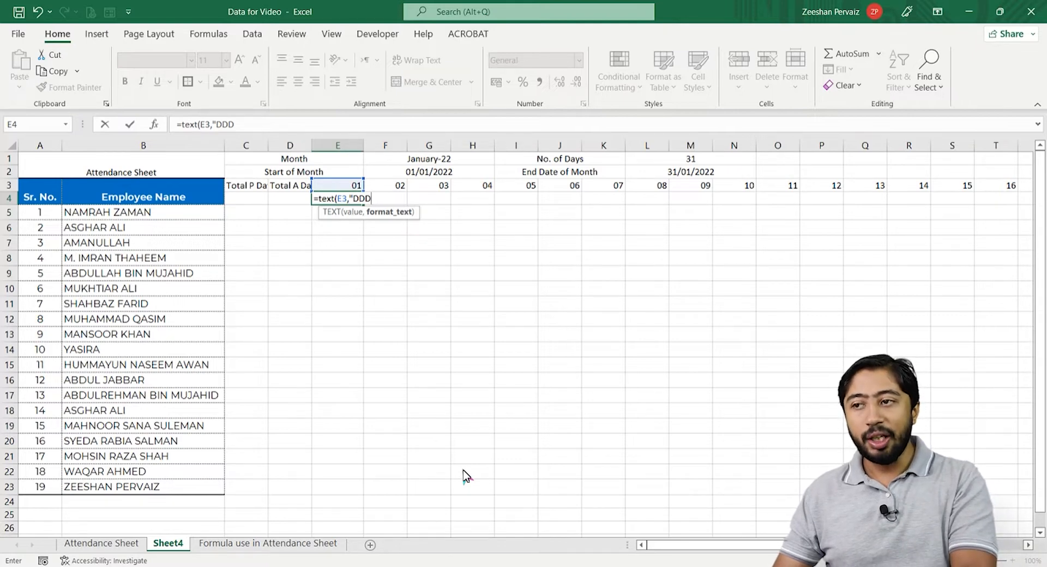
type("\")")
key("BackSpace")
type("\")")
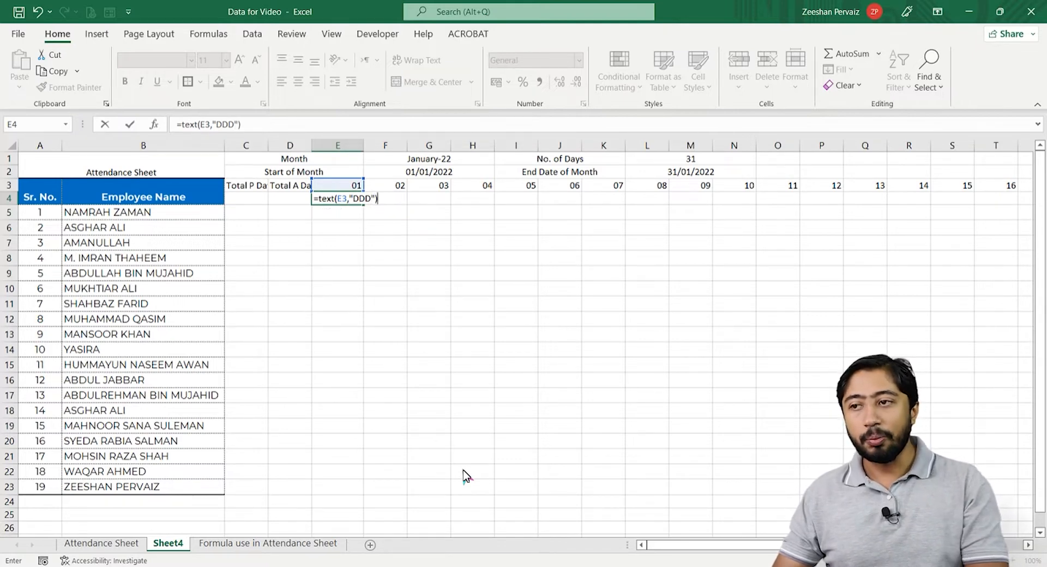
key("Return")
key("Up")
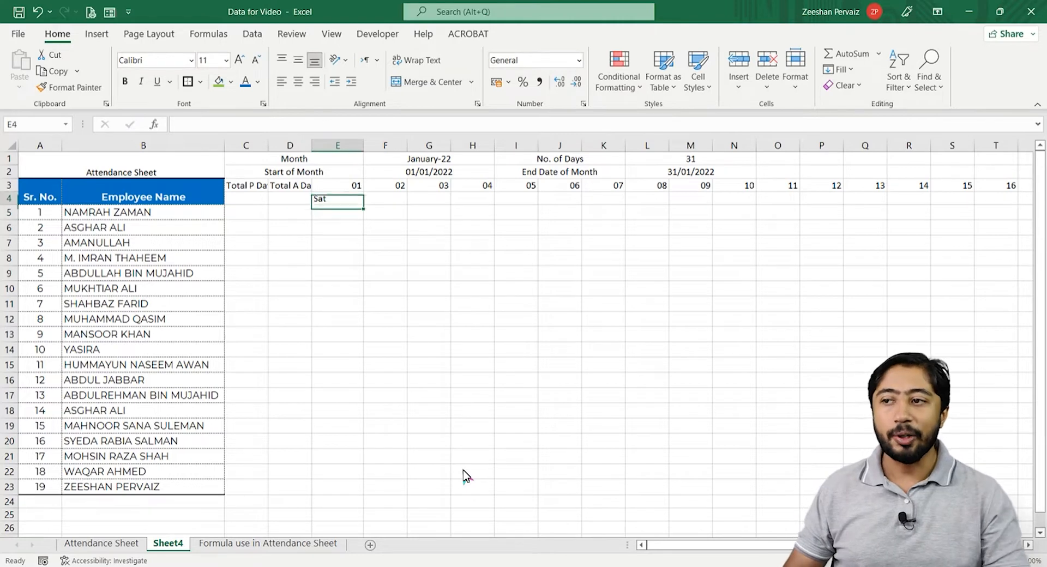
Copy the weekday formula from E4 across the rest of the day columns, F4 to AI4
key("ctrl+c")
key("Right")
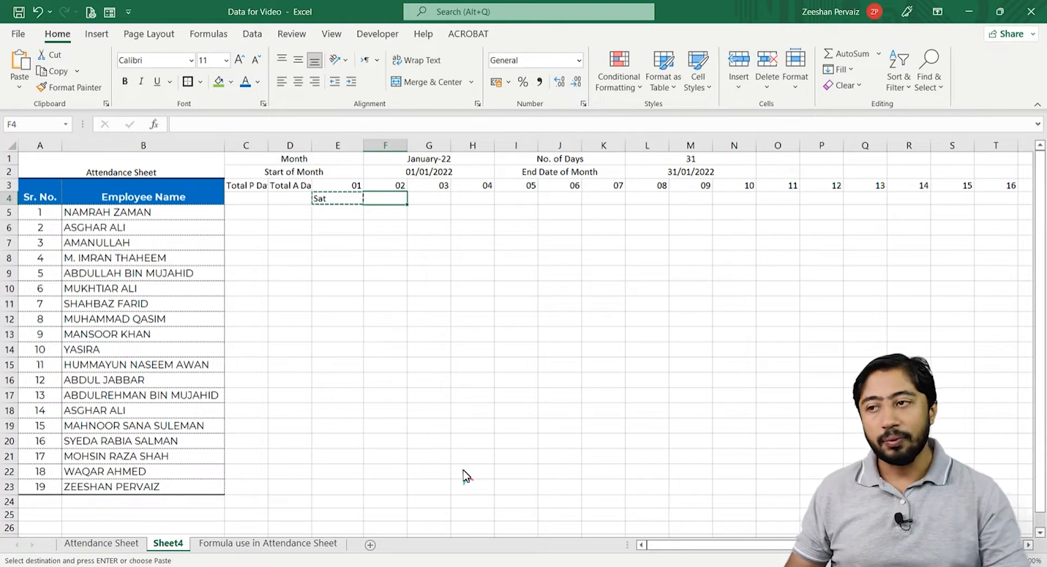
key("shift+Right")
key("shift+Right")
key("shift+Right")
key("shift+Right")
key("shift+Right")
key("shift+Right")
key("shift+Right")
key("shift+Right")
key("shift+Right")
key("shift+Right")
key("shift+Right")
key("shift+Right")
key("shift+Right")
key("shift+Right")
key("shift+Right")
key("shift+Right")
key("shift+Right")
key("shift+Right")
key("shift+Right")
key("shift+Right")
key("shift+Right")
key("shift+Right")
key("shift+Right")
key("shift+Right")
key("shift+Right")
key("shift+Right")
key("shift+Right")
key("shift+Right")
key("shift+Right")
key("shift+Right")
key("shift+Right")
key("shift+Right")
key("shift+Right")
key("shift+Right")
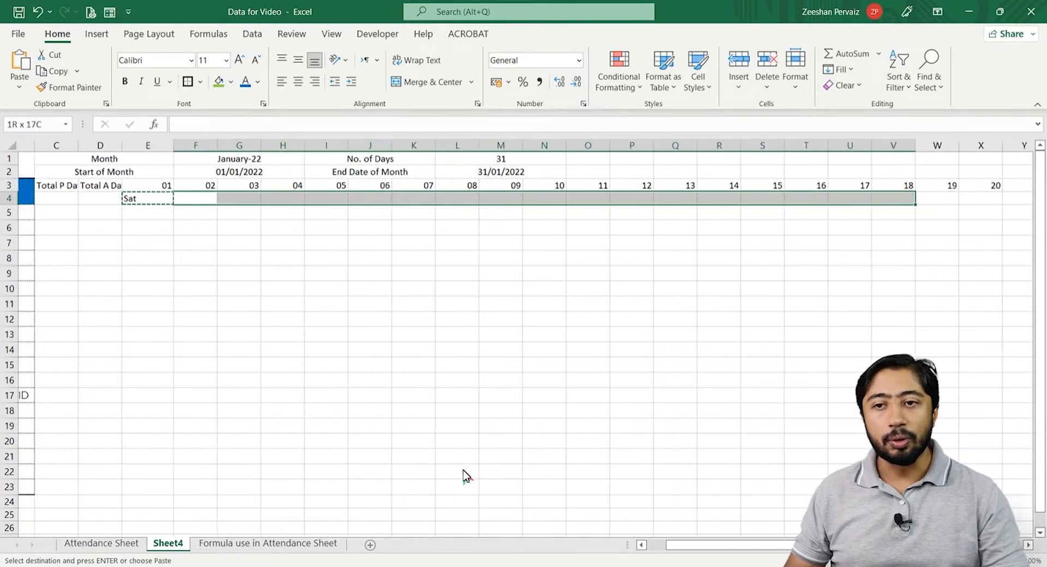
key("shift+Left")
key("shift+Left")
key("shift+Left")
key("shift+Left")
key("shift+Left")
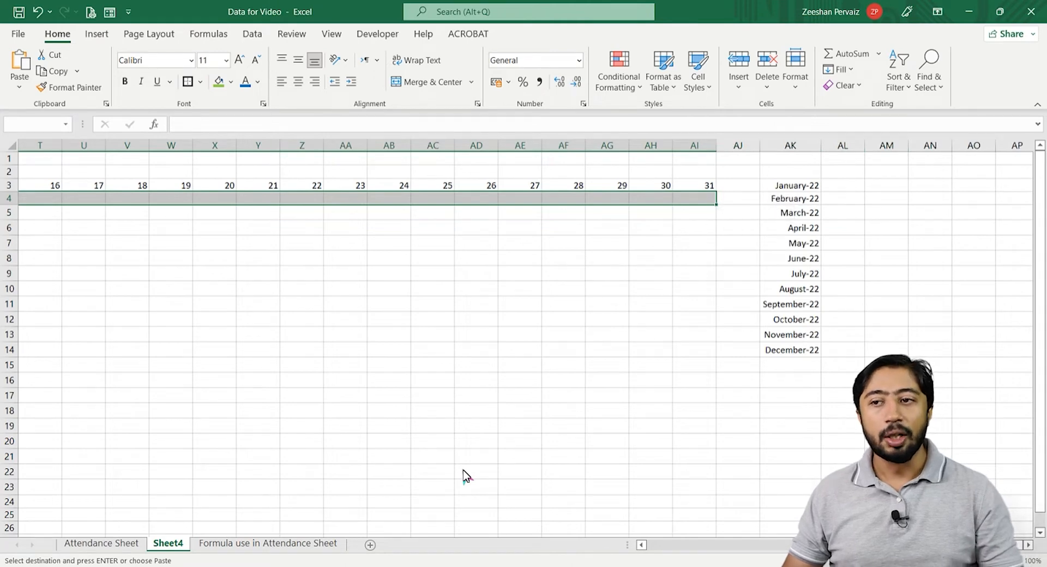
key("Return")
key("Down")
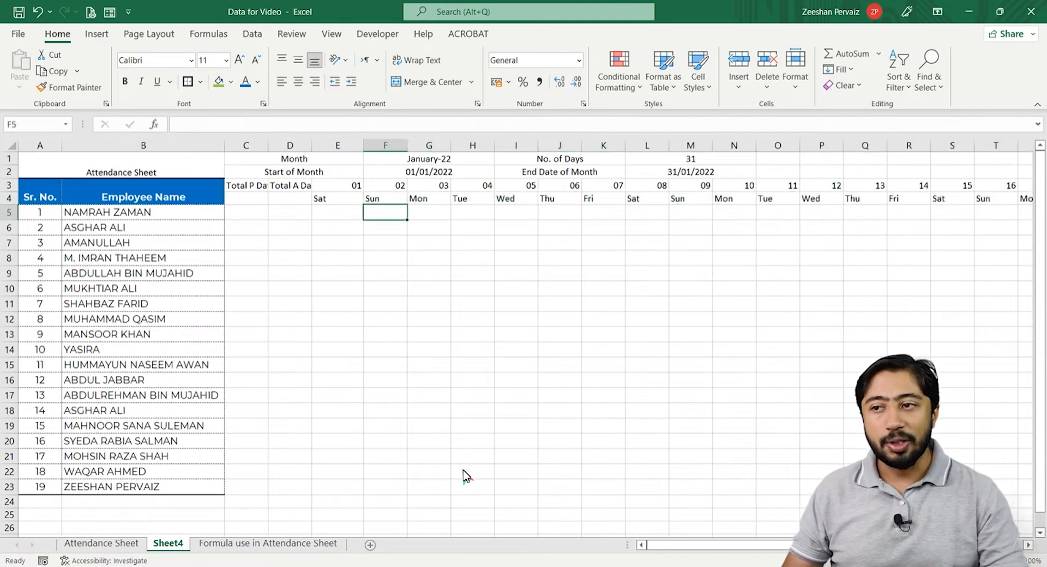
Check the weekday names and their TEXT formulas along row 4 against the day numbers above
key("Up")
key("Left")
key("Right")
key("Right")
key("Right")
key("Right")
key("Right")
key("Right")
key("Right")
key("Right")
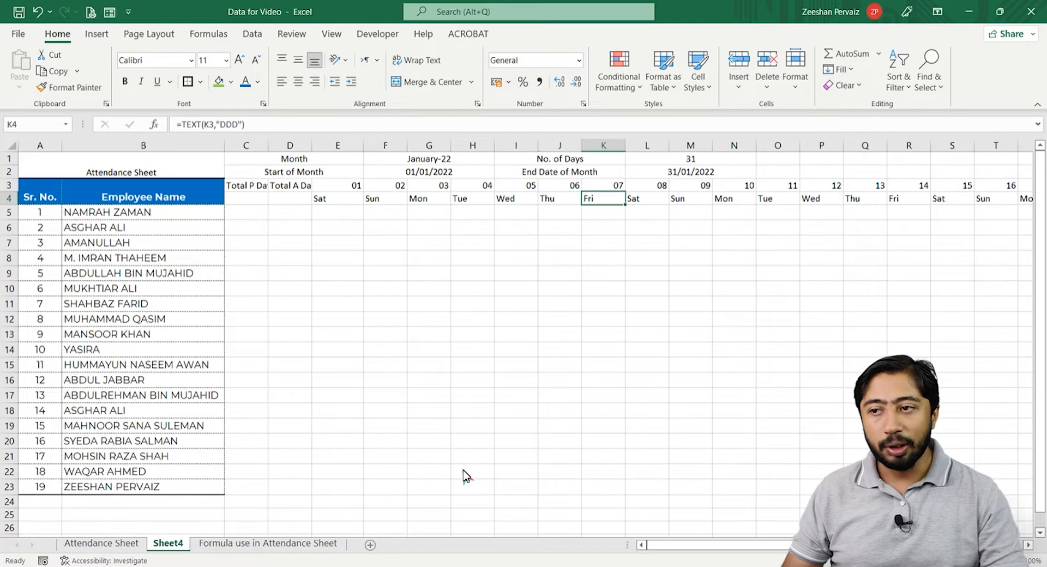
key("Left")
key("Left")
key("Left")
key("Left")
key("Left")
key("Left")
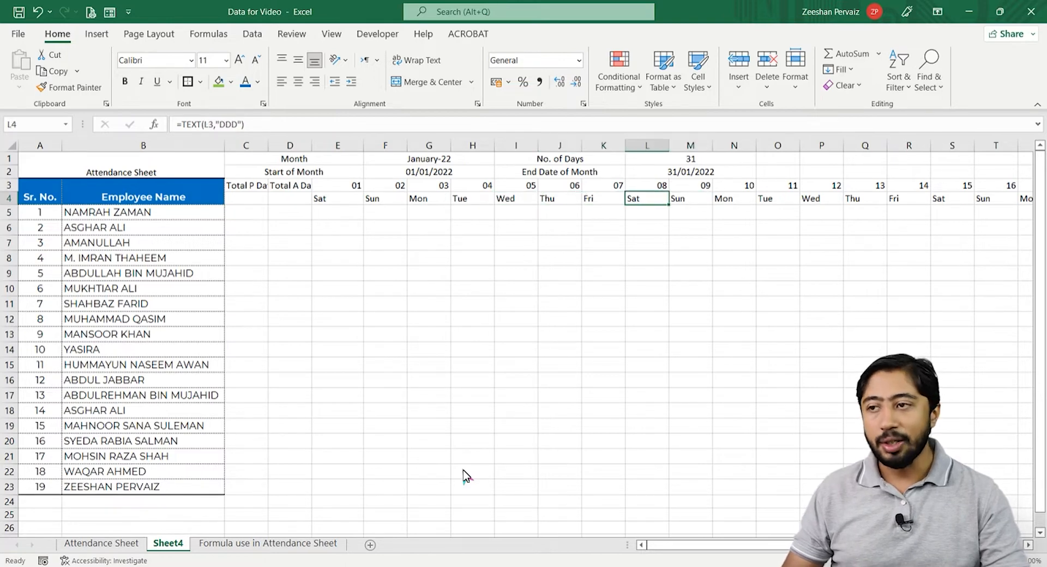
Choose February-22 in the month dropdown in F1 to test the date and weekday headers in E3 and E4
key("Up")
key("Up")
key("Up")
key("Right")
key("Left")
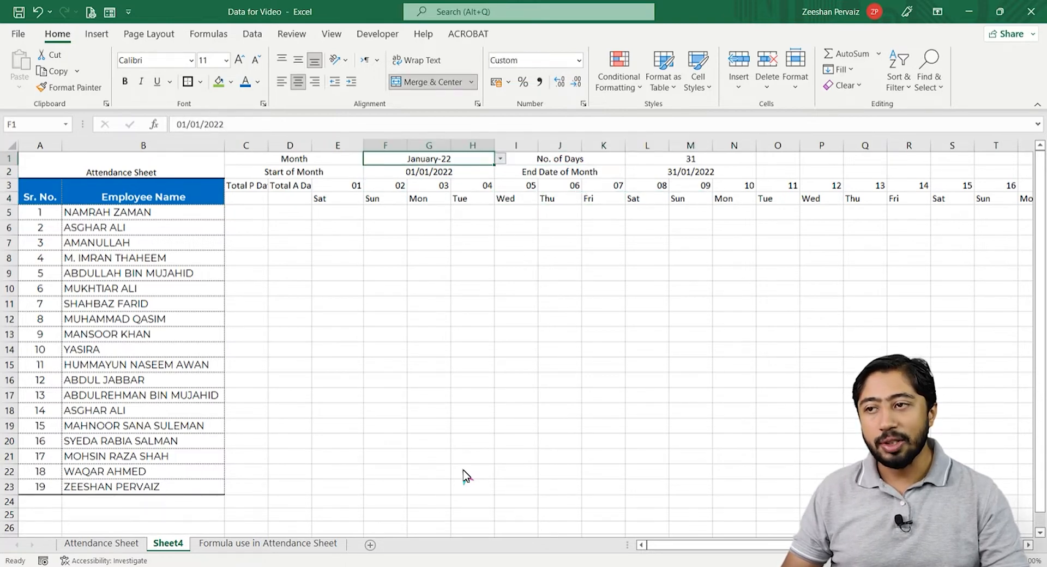
key("alt+Down")
key("Down")
key("Return")
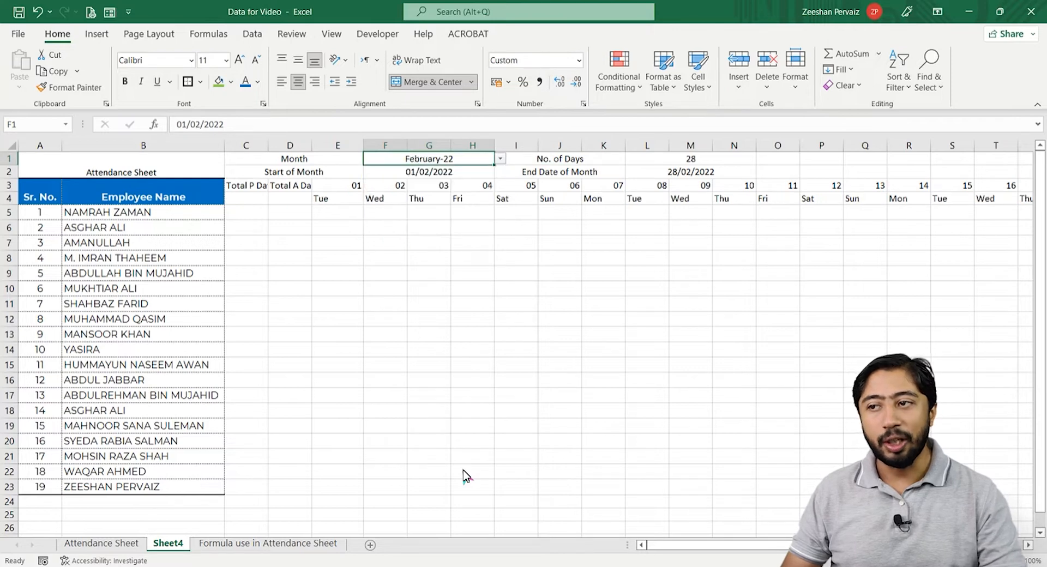
key("Left")
key("Down")
key("Down")
key("Right")
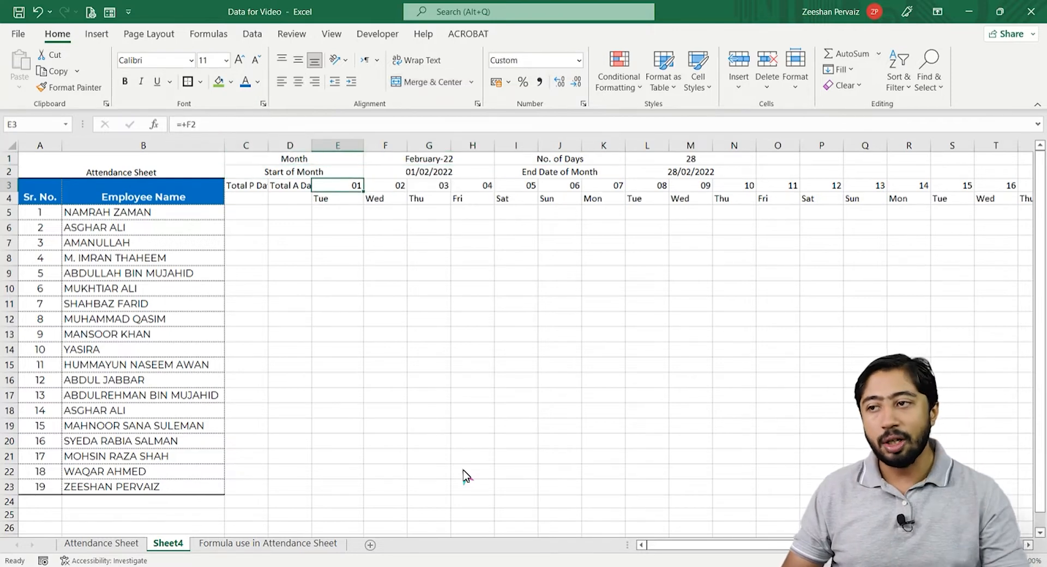
key("Down")
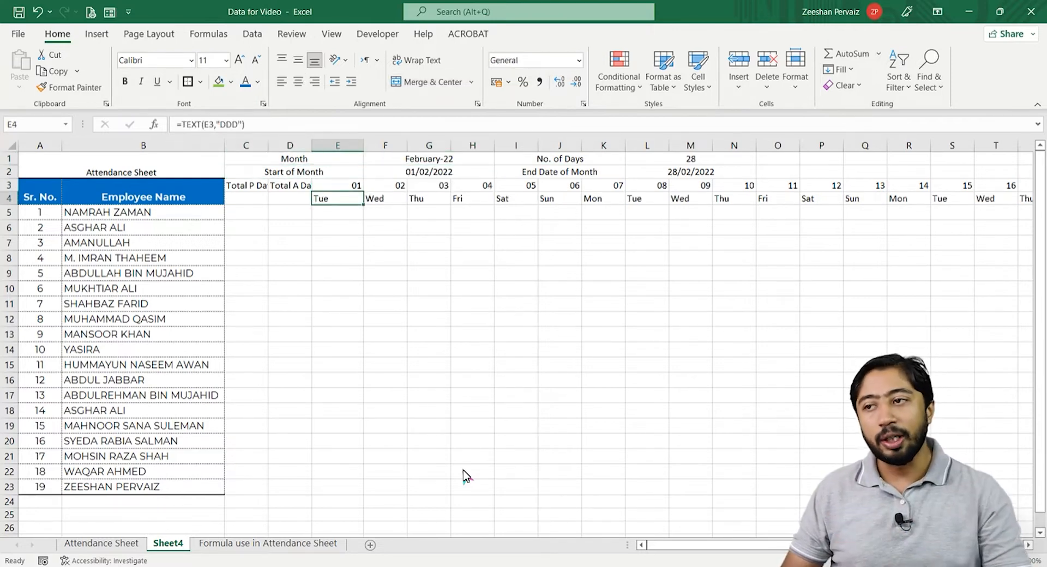
Switch the month dropdown in F1 back to January-22 and return to the first weekday cell
key("Up")
key("Up")
key("Up")
key("Right")
key("alt+Down")
key("Escape")
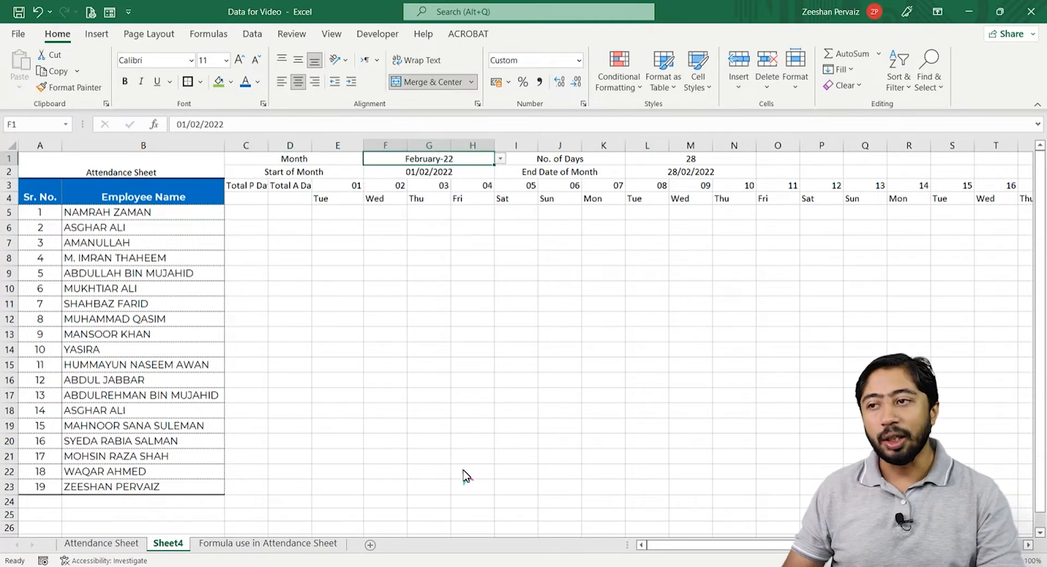
key("alt+Down")
key("Up")
key("Return")
key("Down")
key("Down")
key("Left")
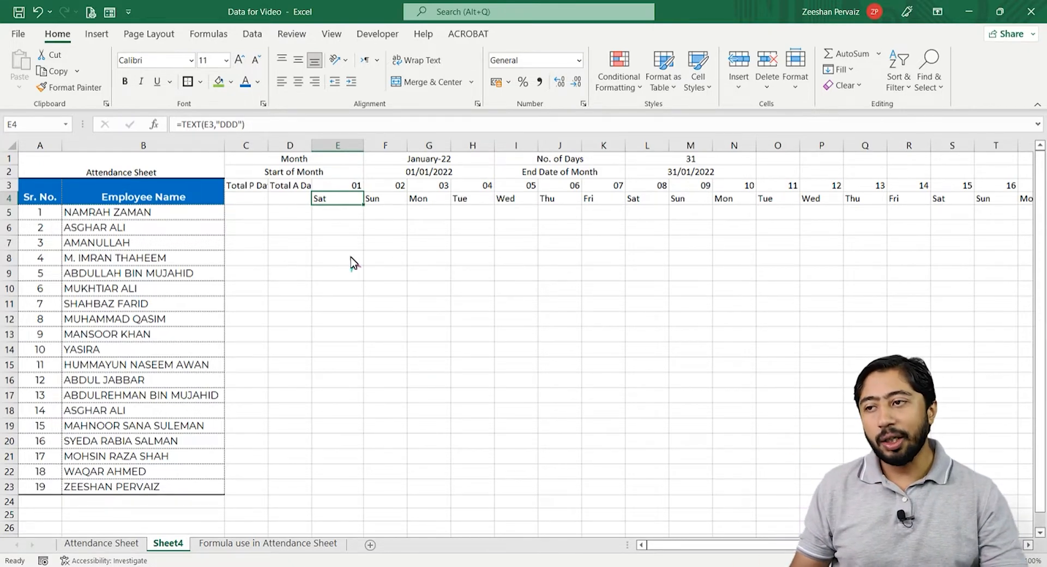
AutoFit the width of columns E to AI to the day number and weekday headers in E3:AI4
key("Up")
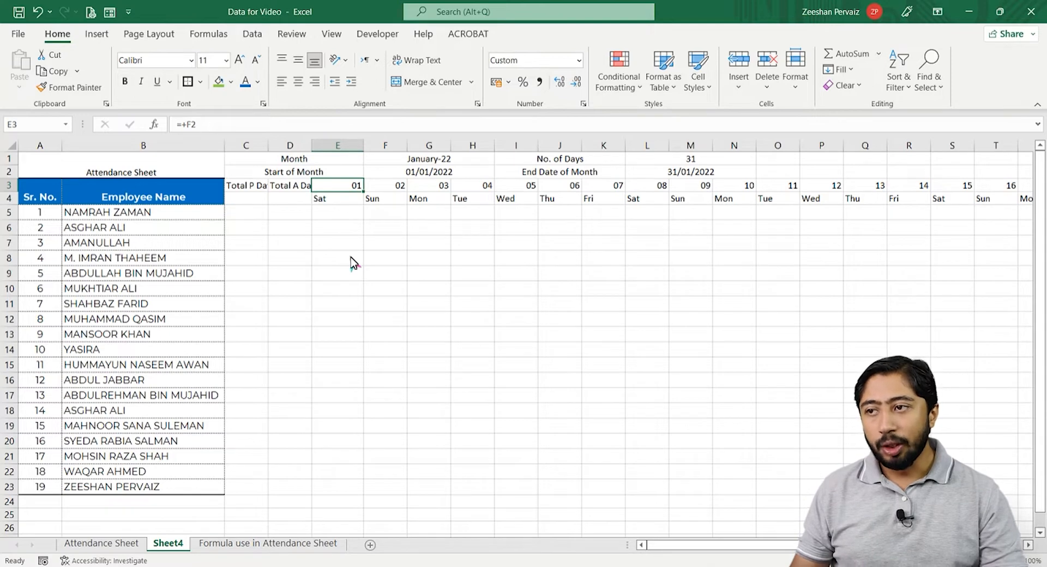
key("shift+Down")
key("shift+Right")
key("shift+Right")
key("shift+Right")
key("shift+Right")
key("shift+Right")
key("shift+Right")
key("shift+Right")
key("shift+Right")
key("shift+Right")
key("shift+Right")
key("shift+Right")
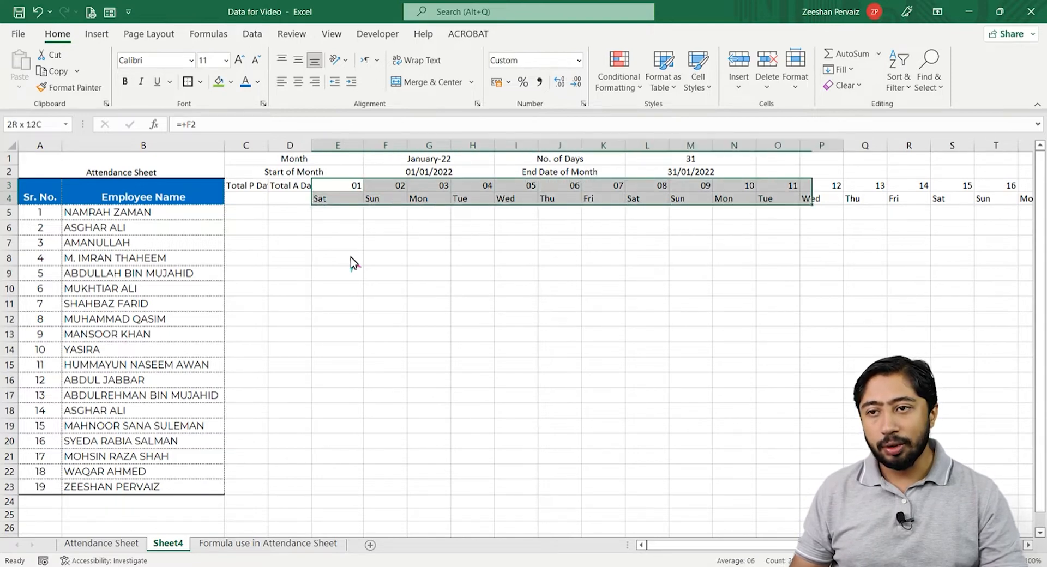
key("ctrl+shift+Right")
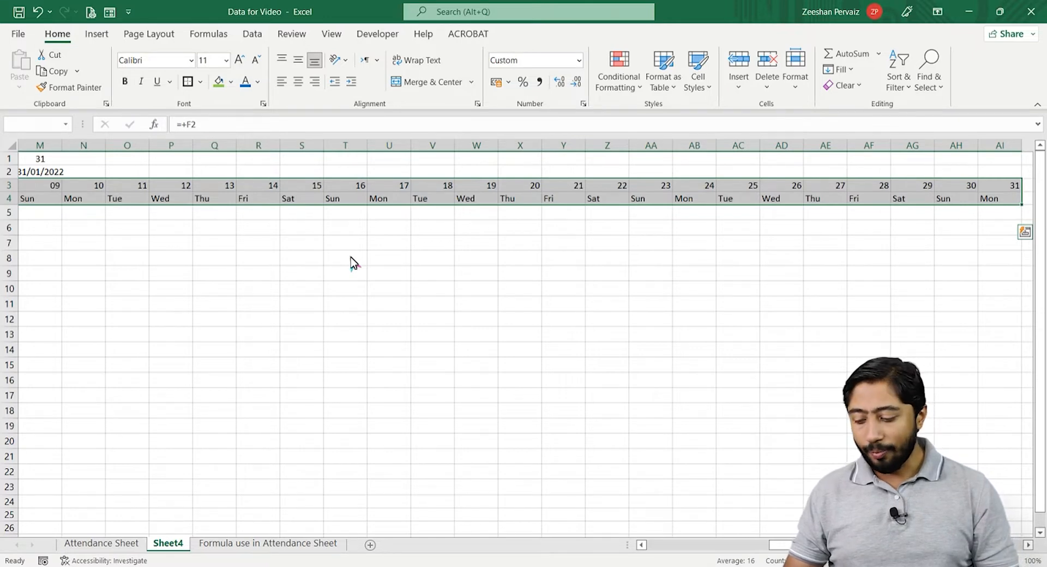
key("alt")
key("h")
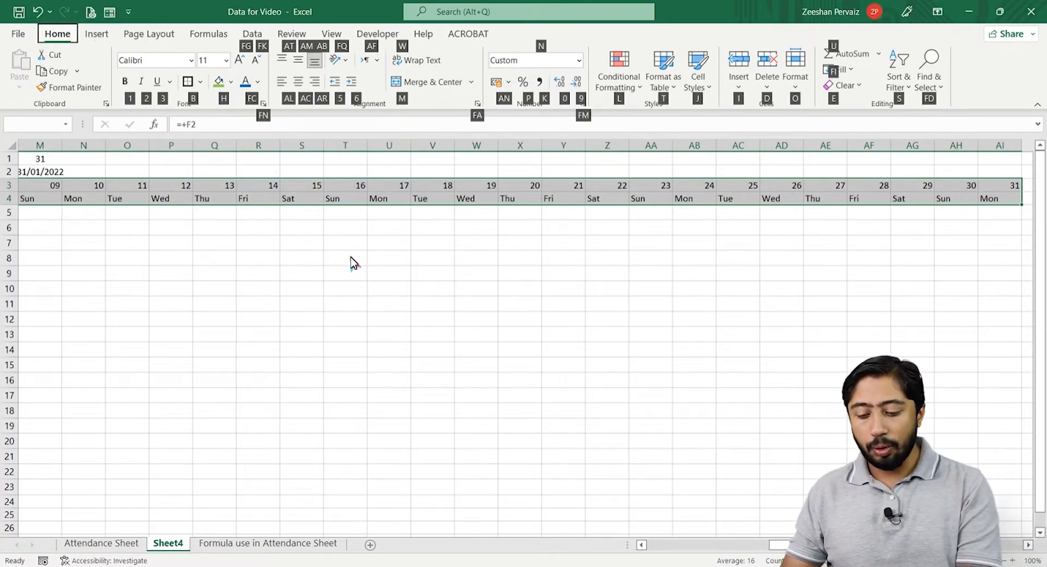
key("o")
key("i")
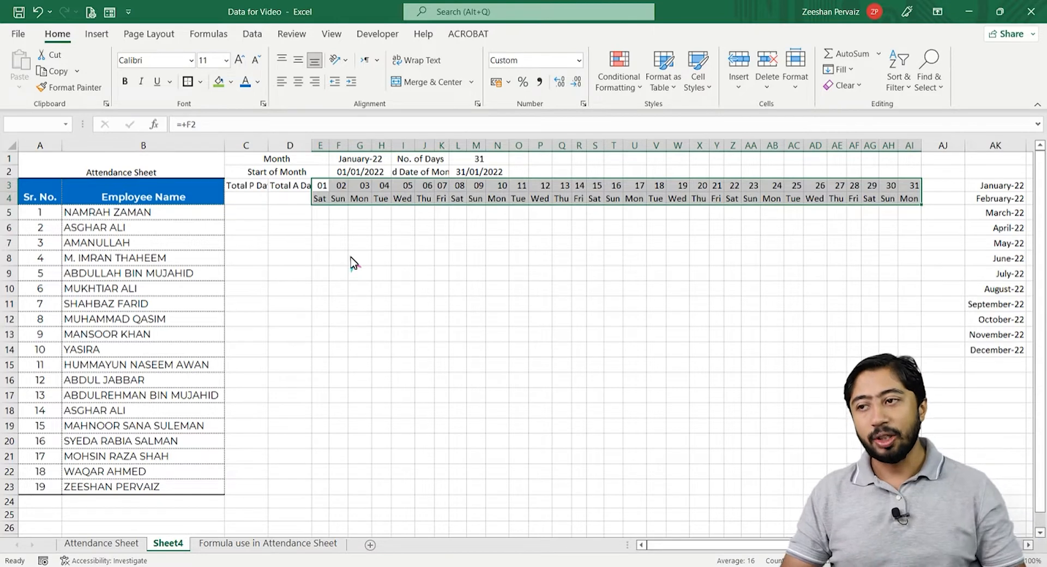
key("Down")
key("Down")
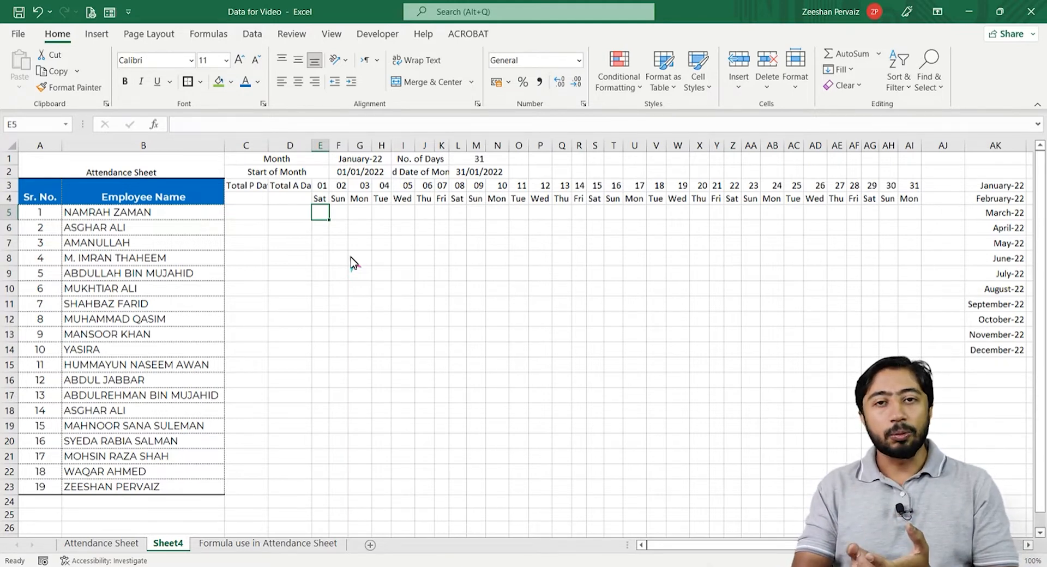
key("Up")
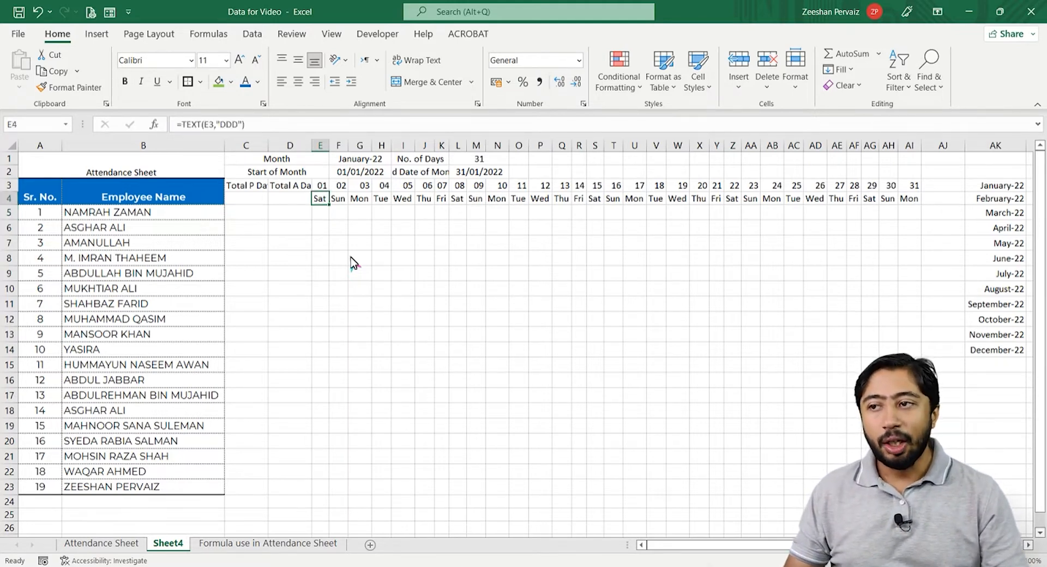
key("Up")
key("Up")
key("Left")
key("Right")
key("Right")
key("Down")
key("Down")
key("Down")
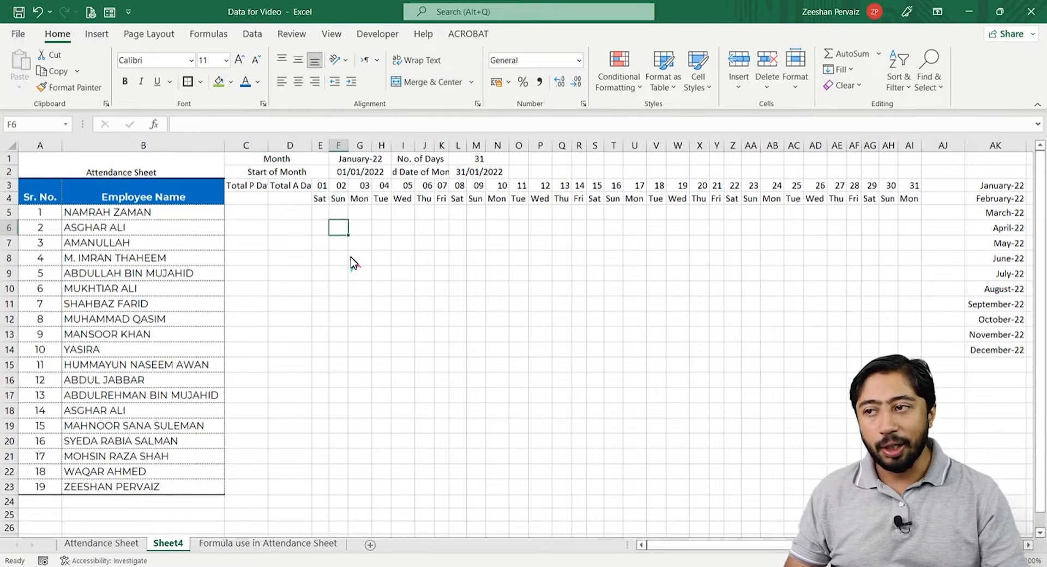
key("Left")
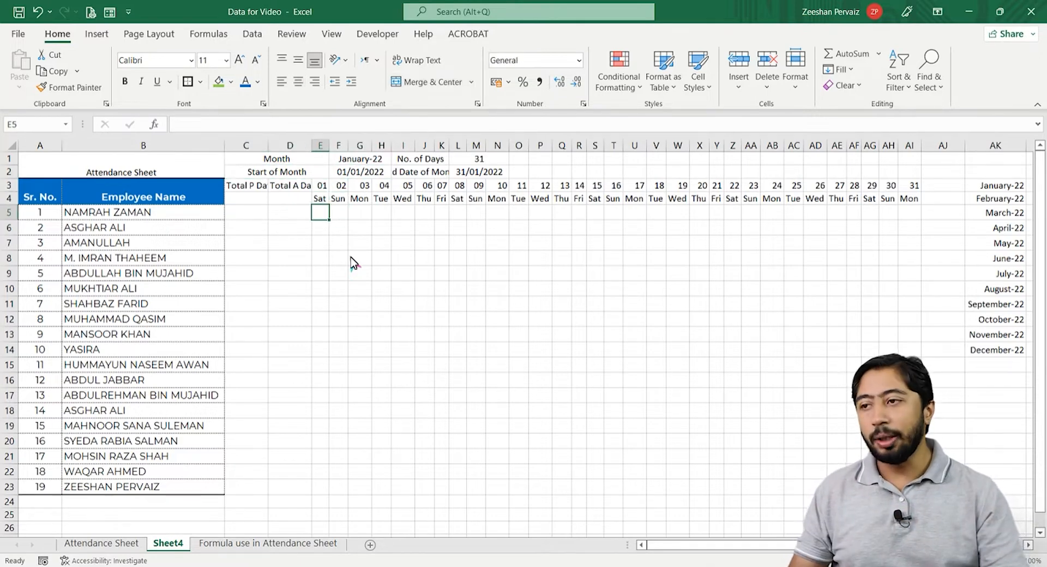
key("Up")
key("Up")
key("Down")
key("Down")
key("Up")
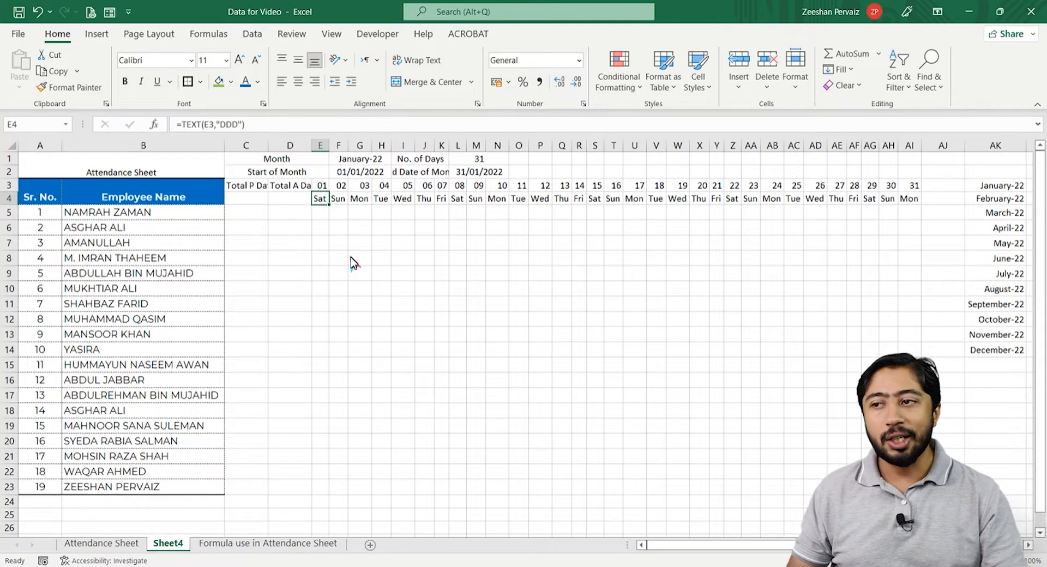
key("Right")
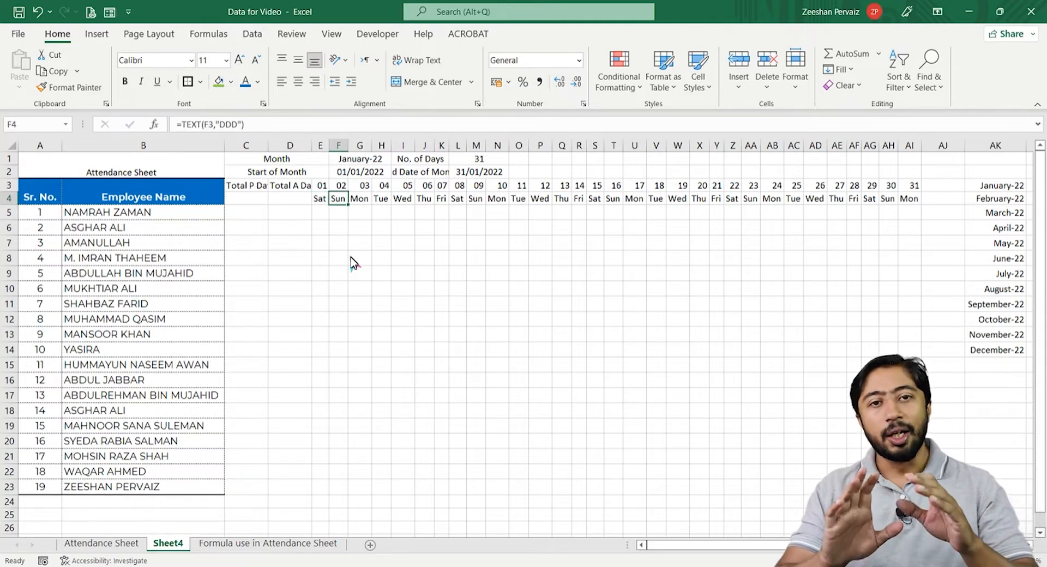
key("Up")
key("Left")
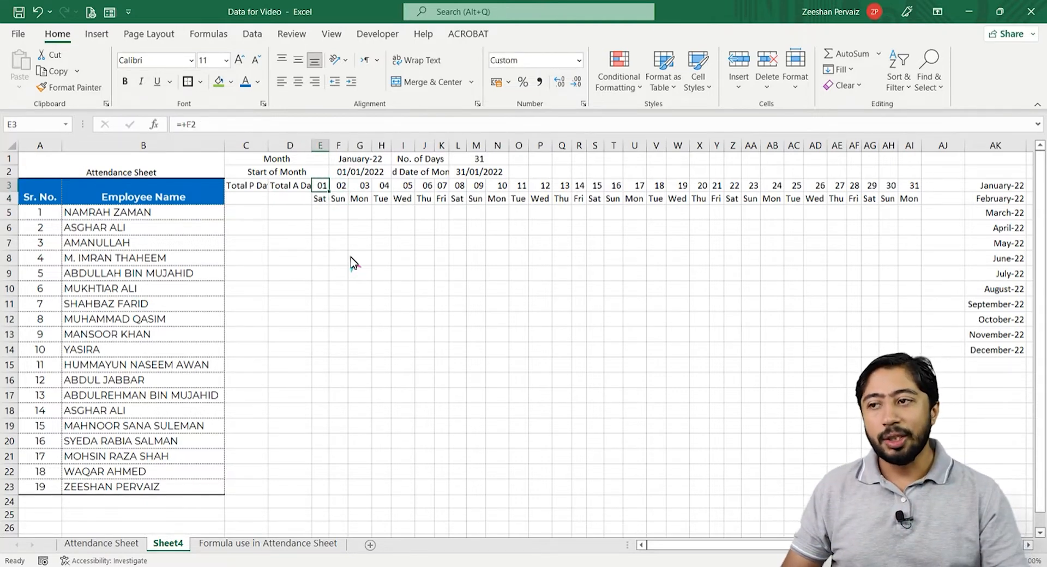
Select the range E4:AI23, covering the weekday row and the attendance cells of all employees
key("Down")
key("Right")
key("Left")
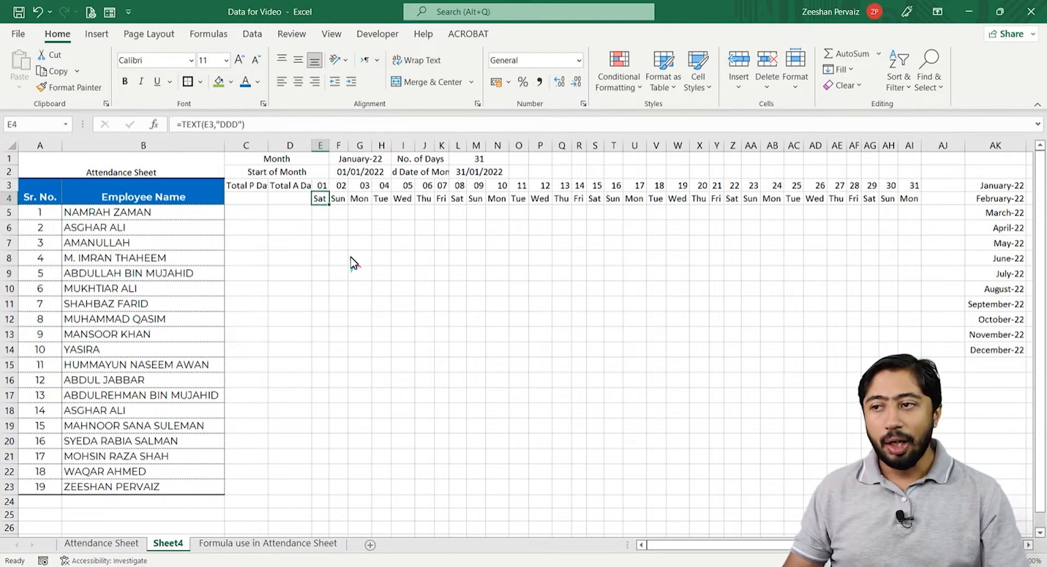
key("shift+Right")
key("shift+Right")
key("shift+Right")
key("shift+Right")
key("shift+Right")
key("shift+Right")
key("shift+Right")
key("shift+Right")
key("shift+Right")
key("shift+Right")
key("shift+Right")
key("shift+Right")
key("shift+Right")
key("shift+Right")
key("shift+Right")
key("shift+Right")
key("shift+Right")
key("shift+Right")
key("shift+Right")
key("shift+Right")
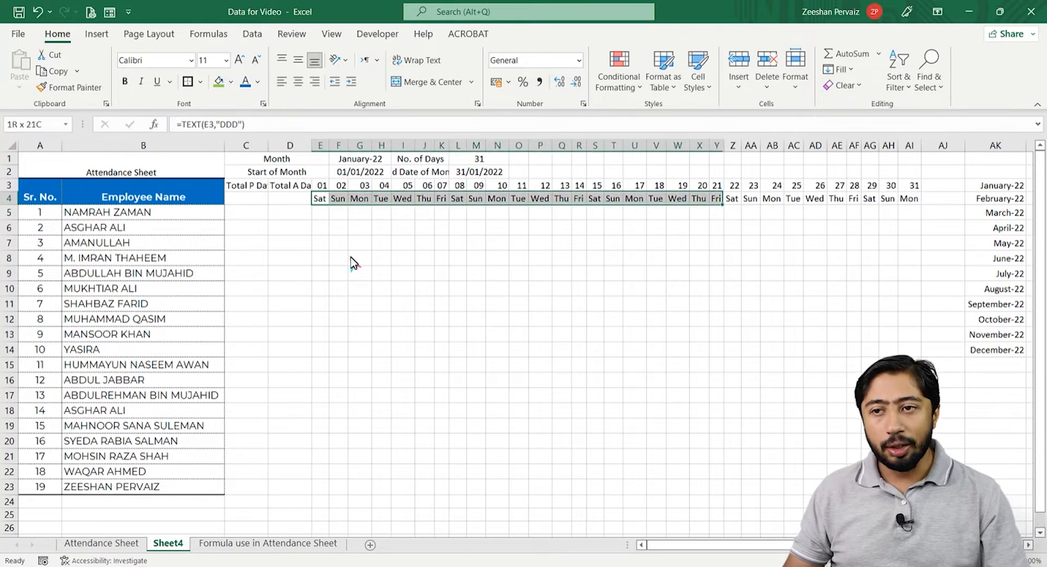
key("shift+Right")
key("shift+Right")
key("shift+Right")
key("shift+Right")
key("shift+Right")
key("shift+Right")
key("shift+Right")
key("shift+Right")
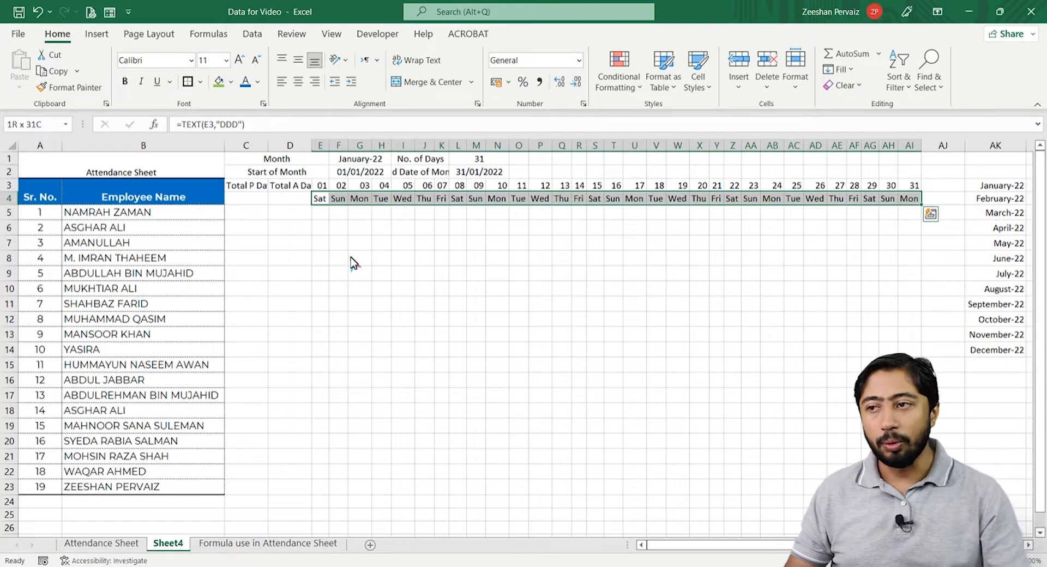
key("shift+Down")
key("shift+Down")
key("shift+Down")
key("shift+Down")
key("shift+Down")
key("shift+Down")
key("shift+Down")
key("shift+Down")
key("shift+Down")
key("shift+Down")
key("shift+Down")
key("shift+Down")
key("shift+Down")
key("shift+Down")
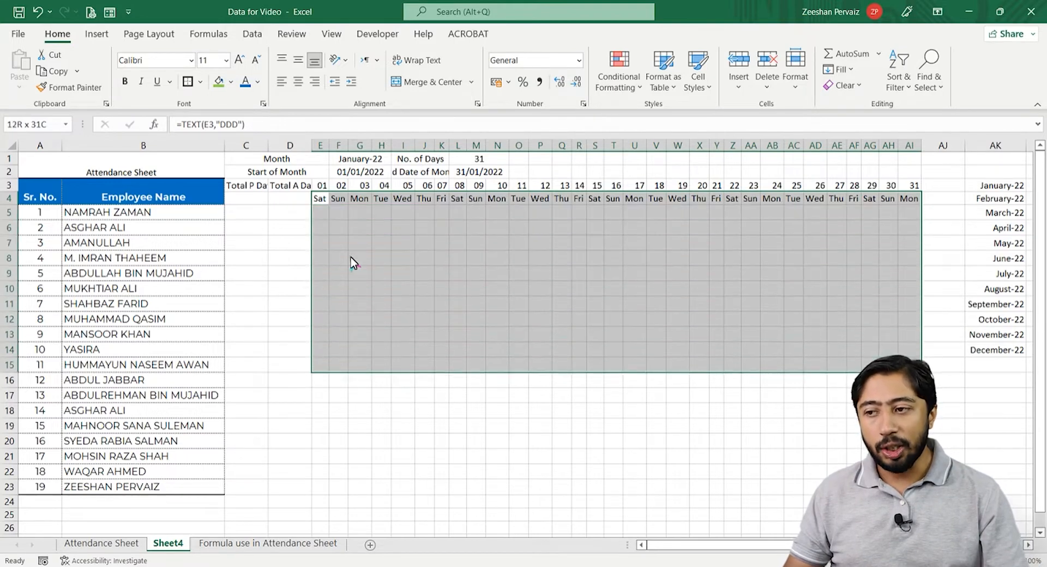
key("shift+Down")
key("shift+Down")
key("shift+Down")
key("shift+Down")
key("shift+Down")
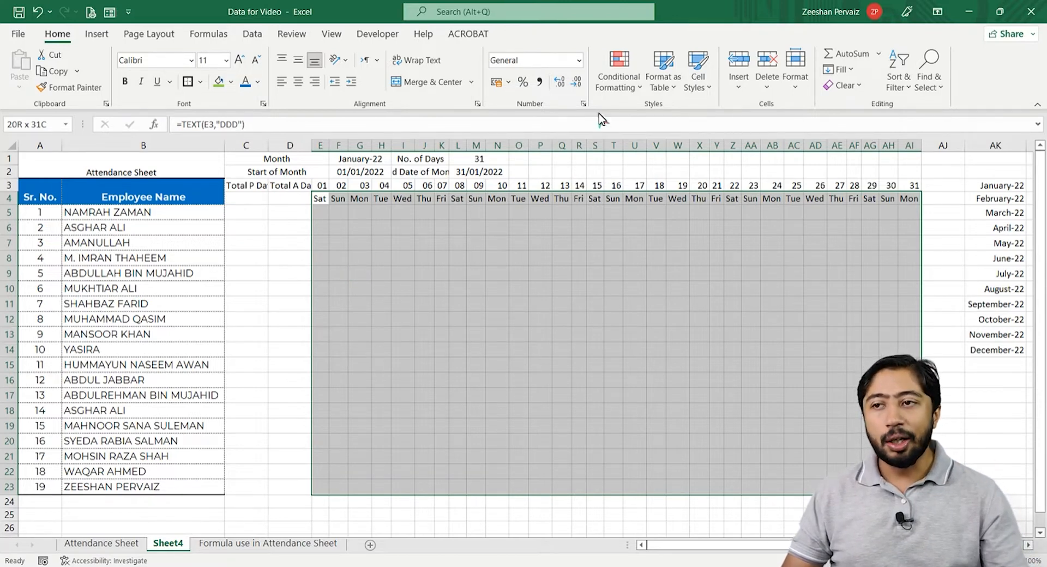
Create a formula-based conditional formatting rule for the selected range with the condition =E$4="sun"
left_click(639, 93)
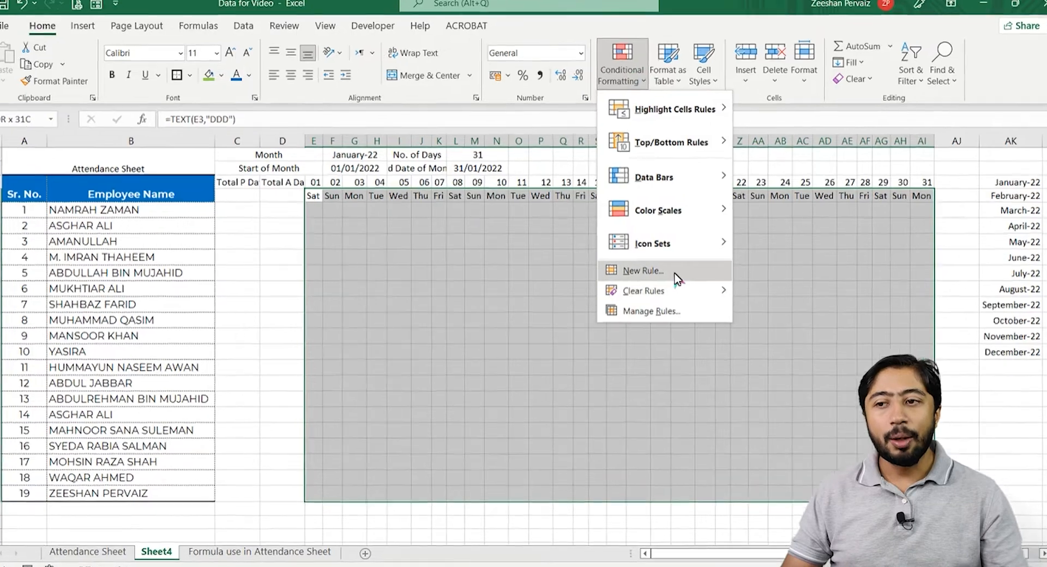
left_click(675, 276)
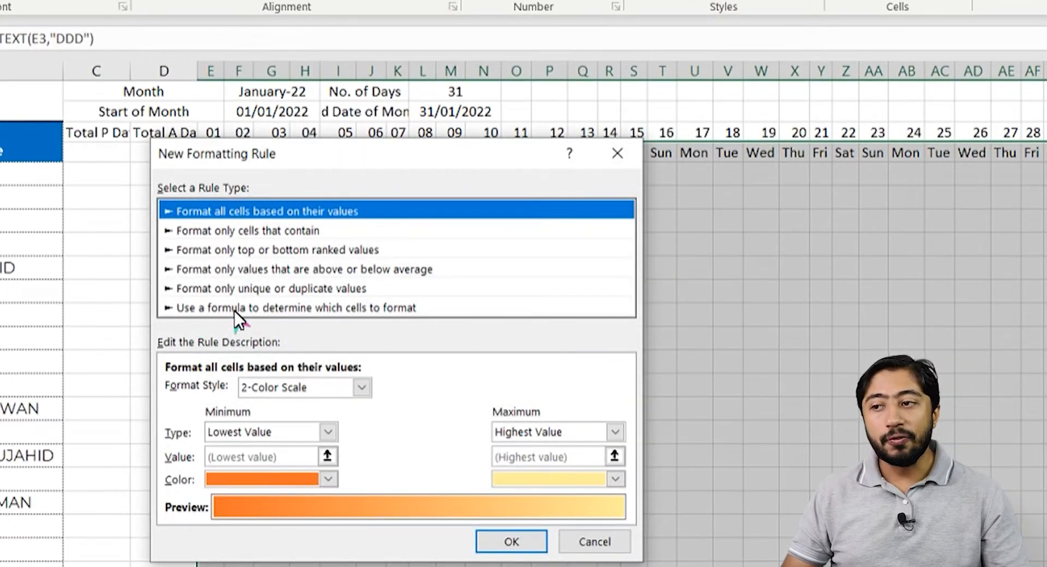
left_click(348, 310)
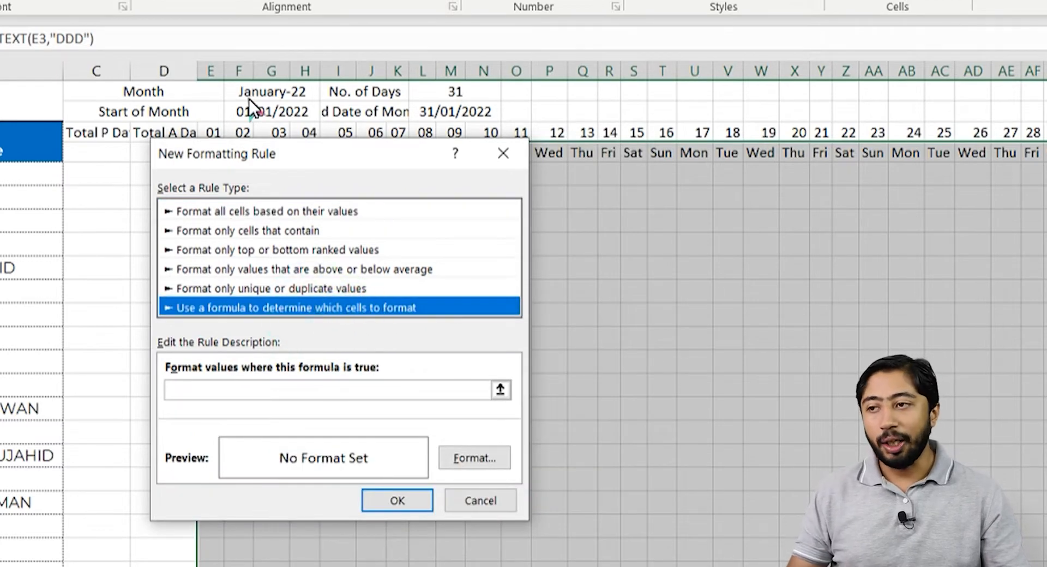
left_click_drag(257, 149, 567, 152)
left_click(522, 392)
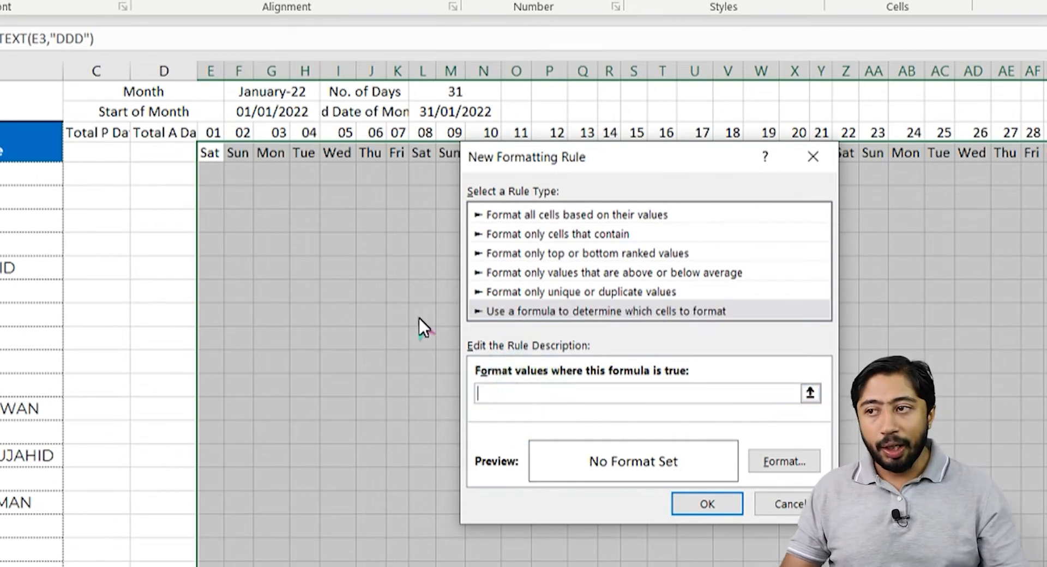
left_click(211, 156)
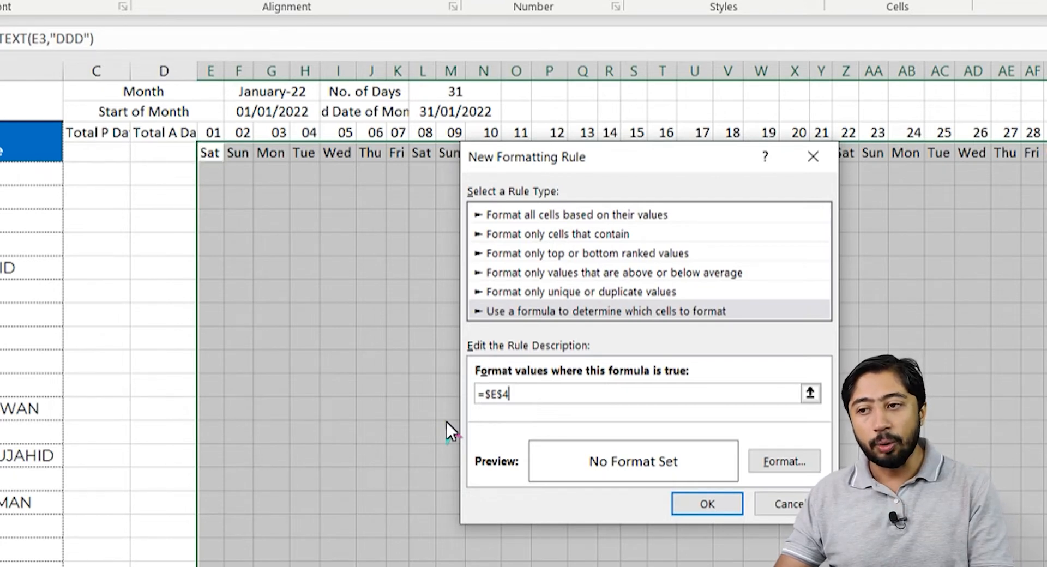
key("Left")
key("Left")
key("Left")
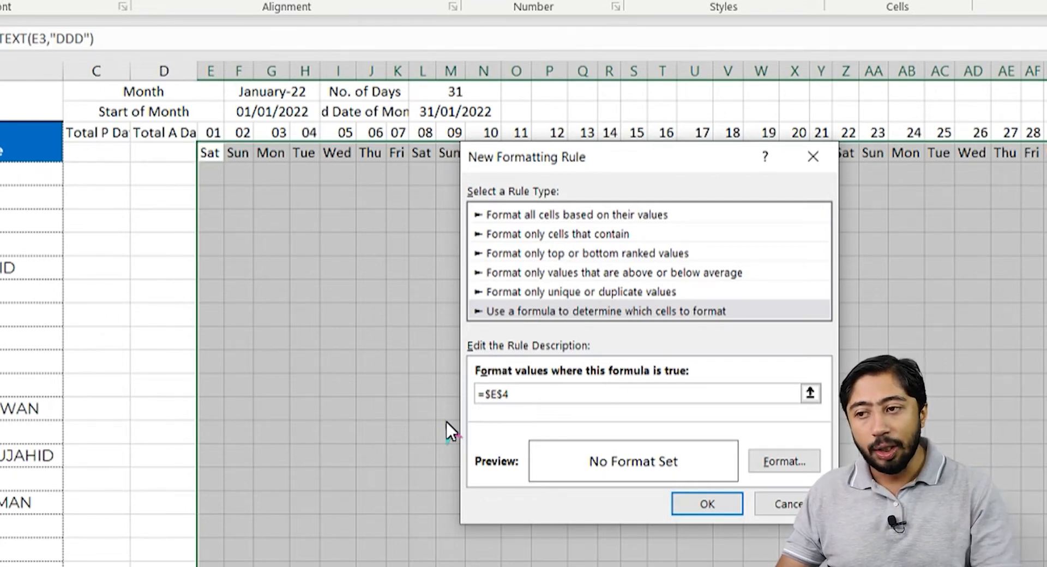
key("BackSpace")
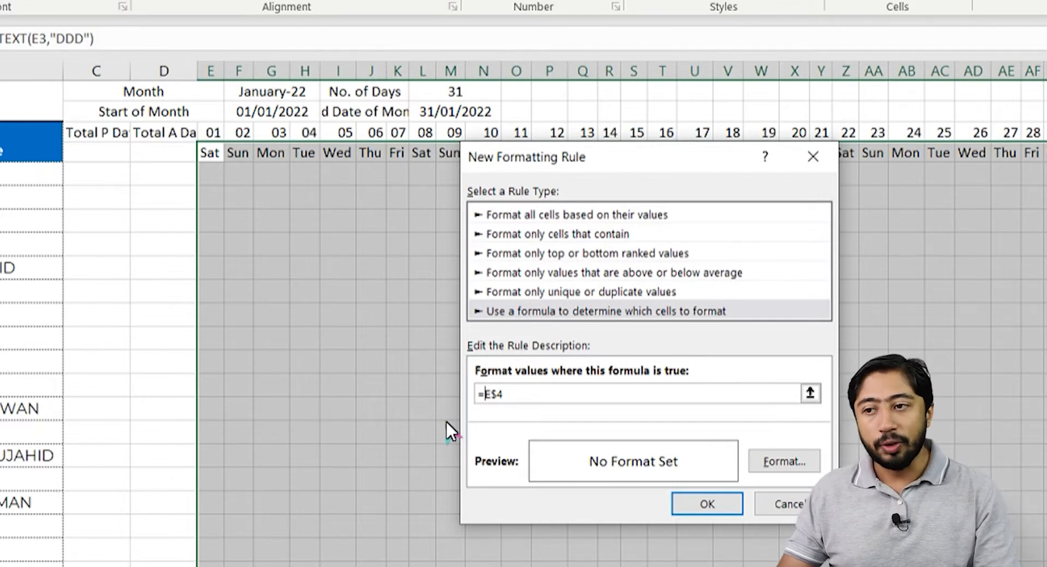
key("End")
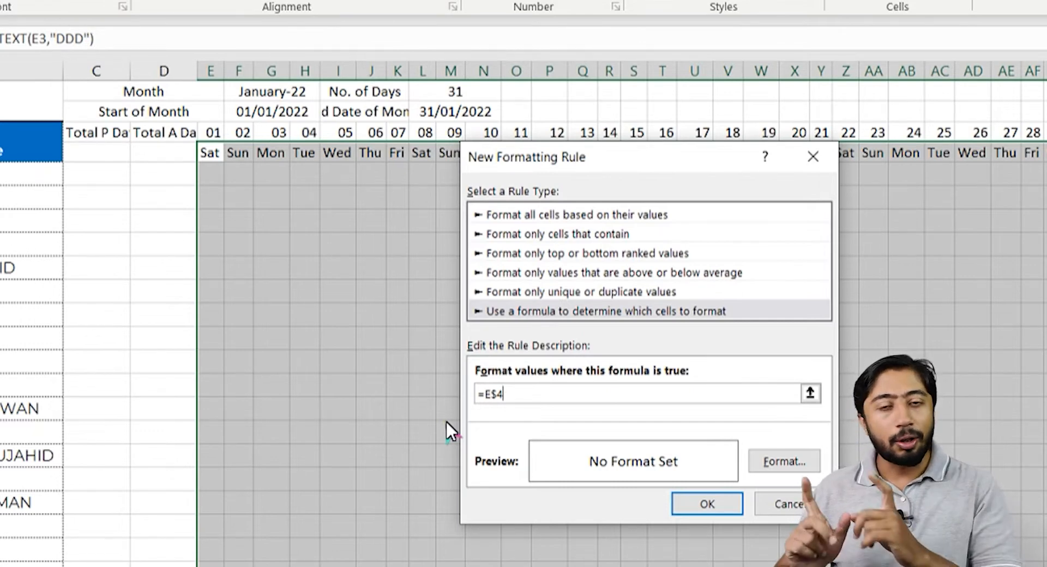
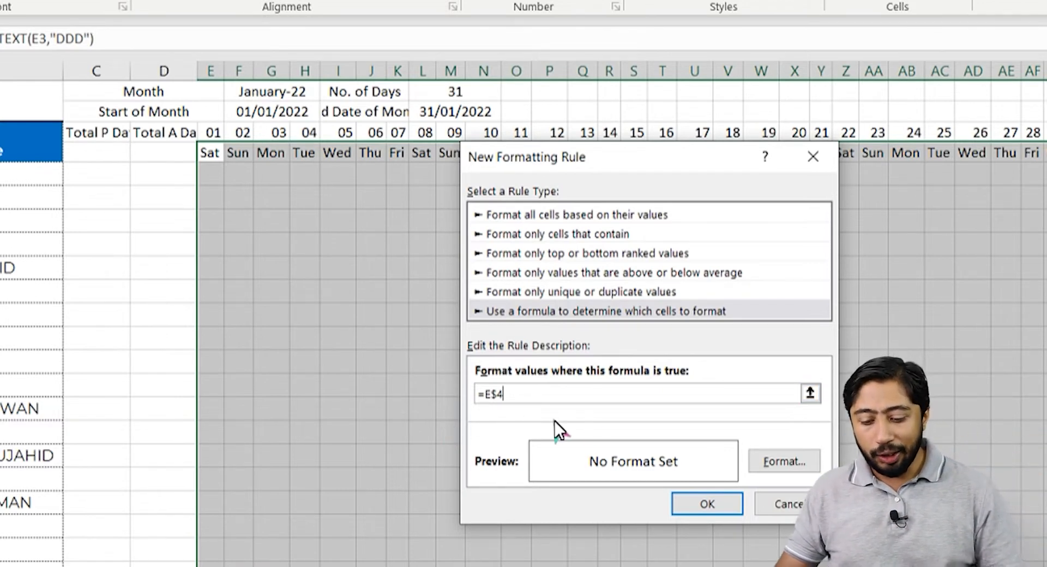
type("=\"sun")
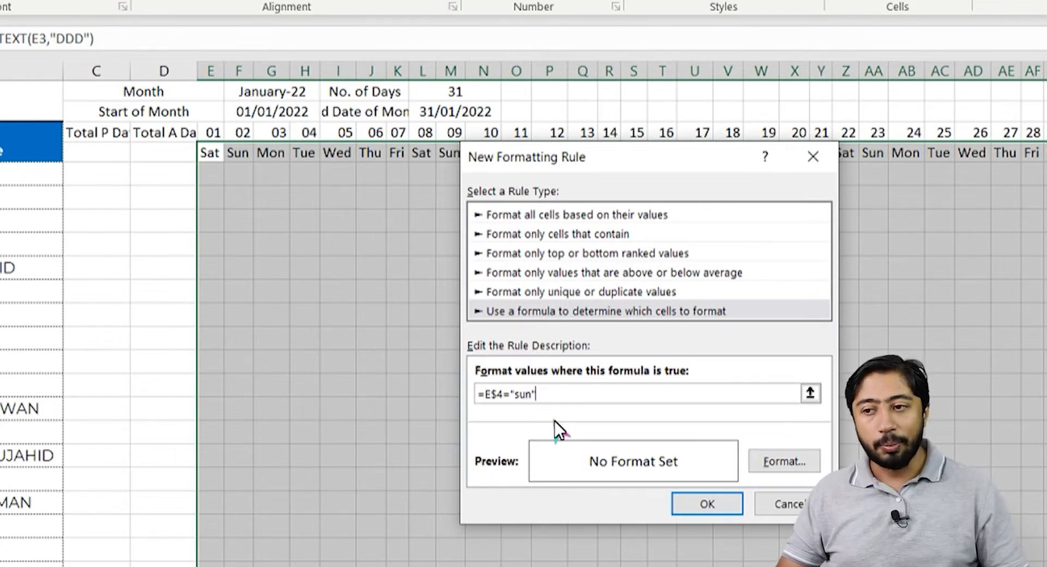
Give the Sunday rule an orange background fill and apply it to the selected range
left_click(765, 459)
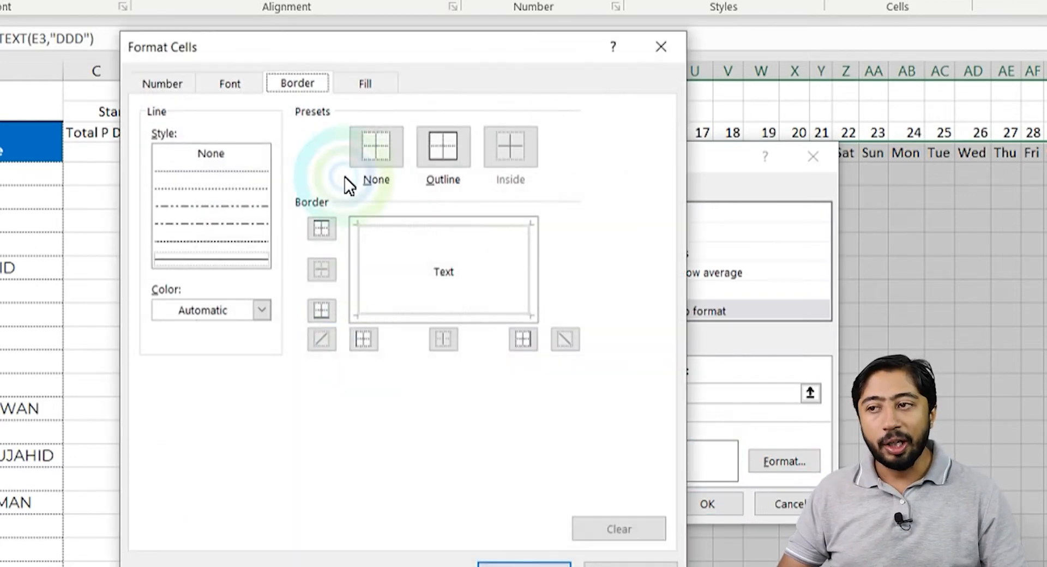
left_click(346, 84)
left_click(178, 280)
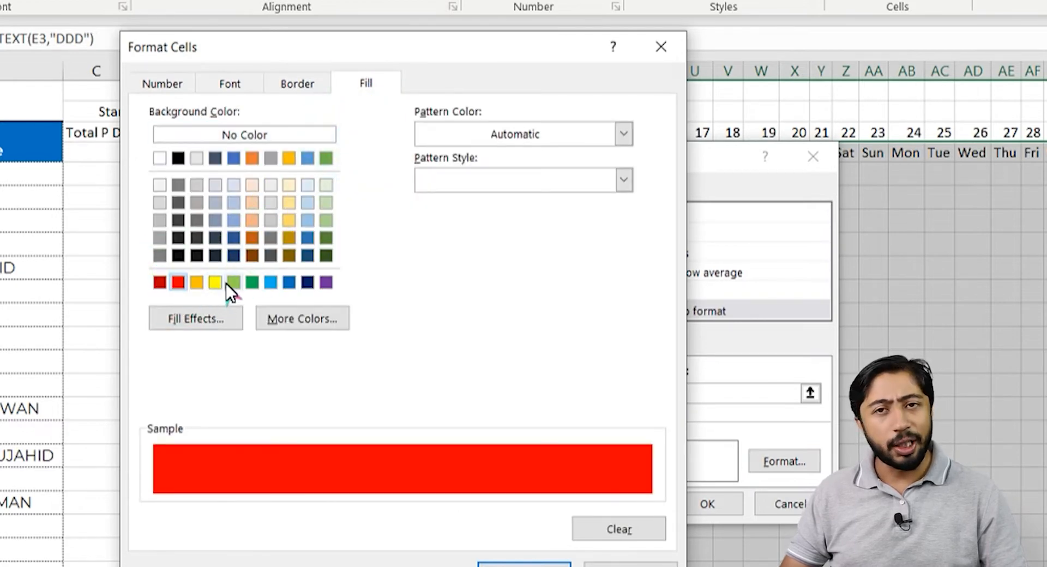
left_click(198, 281)
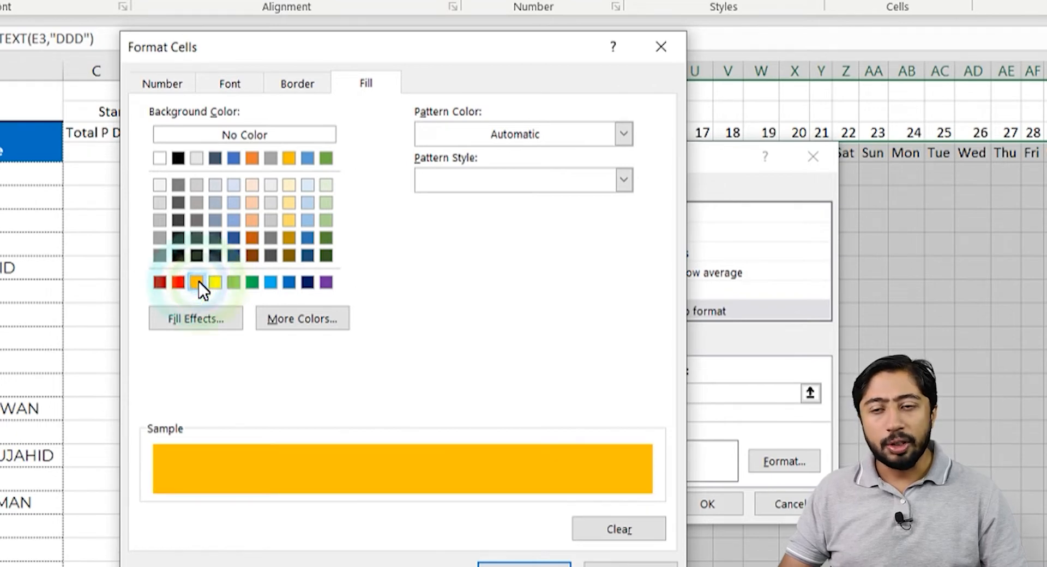
left_click(280, 86)
left_click(339, 146)
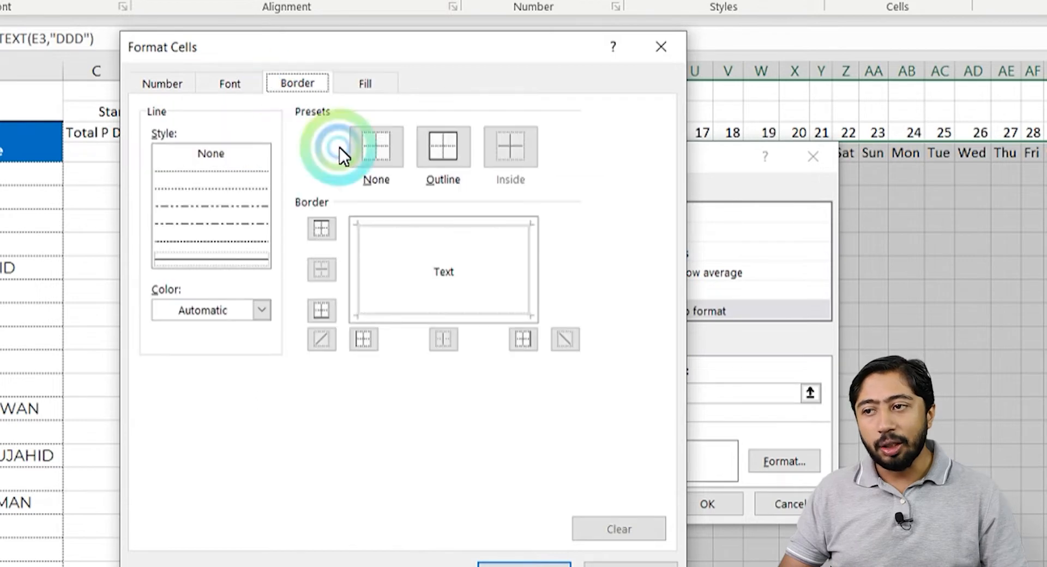
left_click(225, 90)
left_click(530, 219)
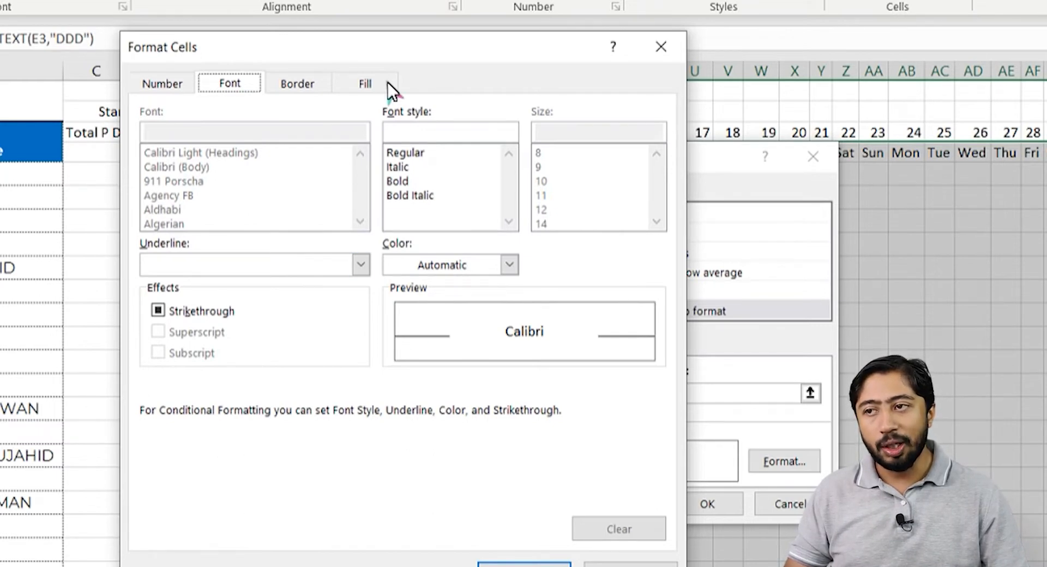
left_click(365, 83)
left_click(350, 426)
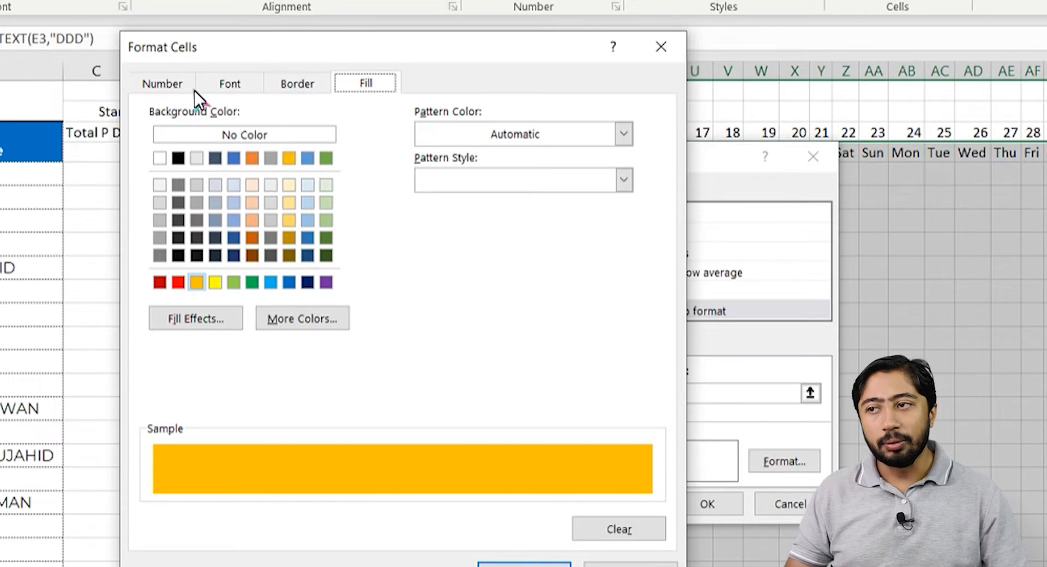
left_click(523, 565)
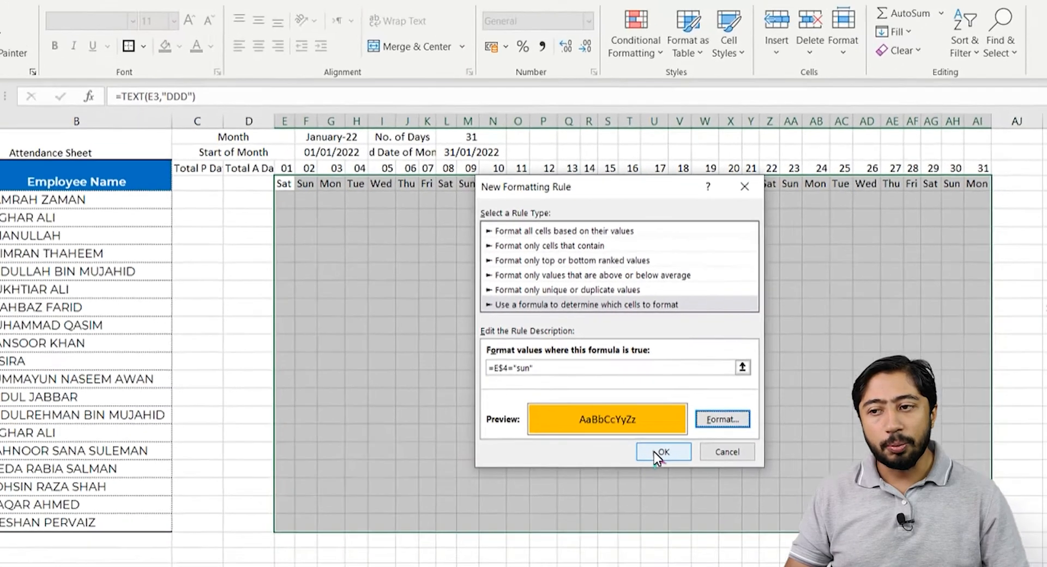
left_click(692, 501)
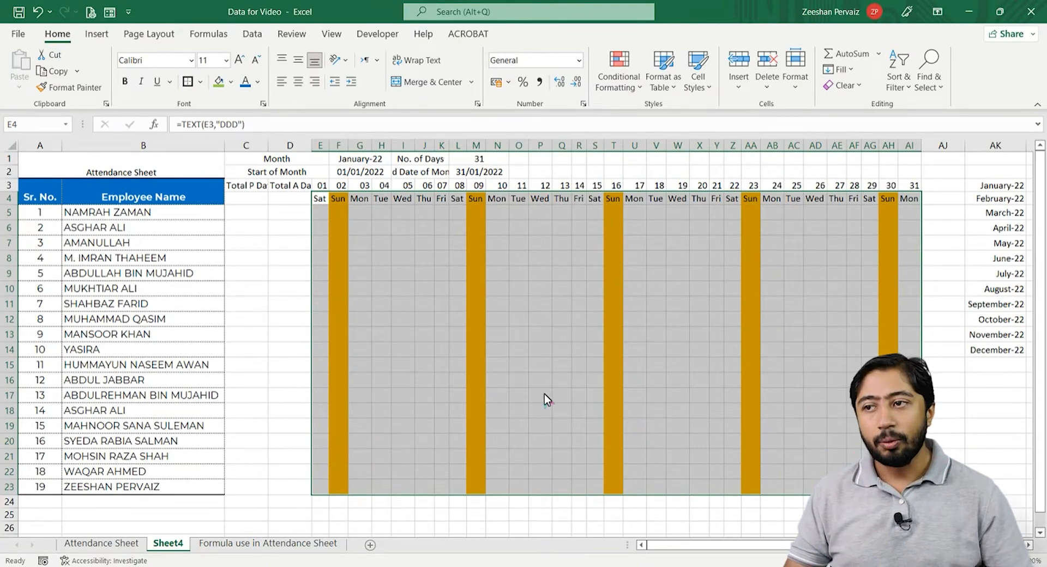
Test the Sunday highlighting by switching the sheet's month to March-22 and back to January-22
left_click(442, 303)
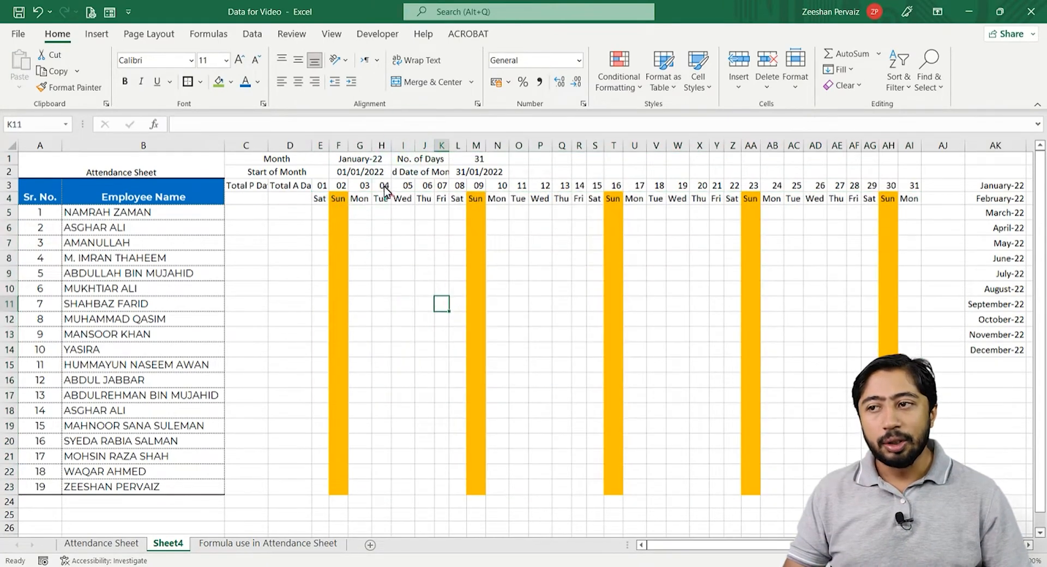
left_click(374, 161)
left_click(397, 158)
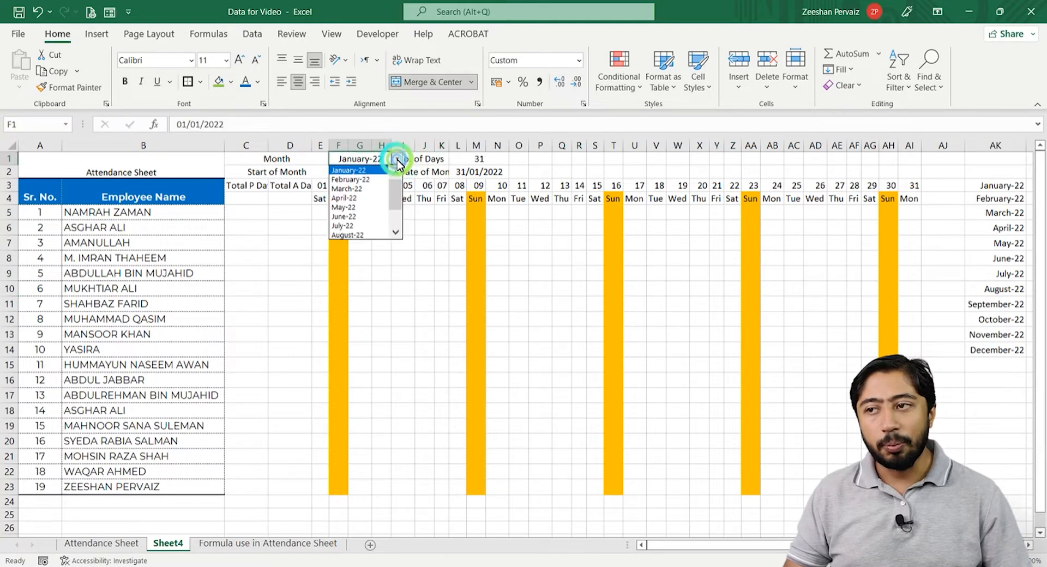
left_click(360, 189)
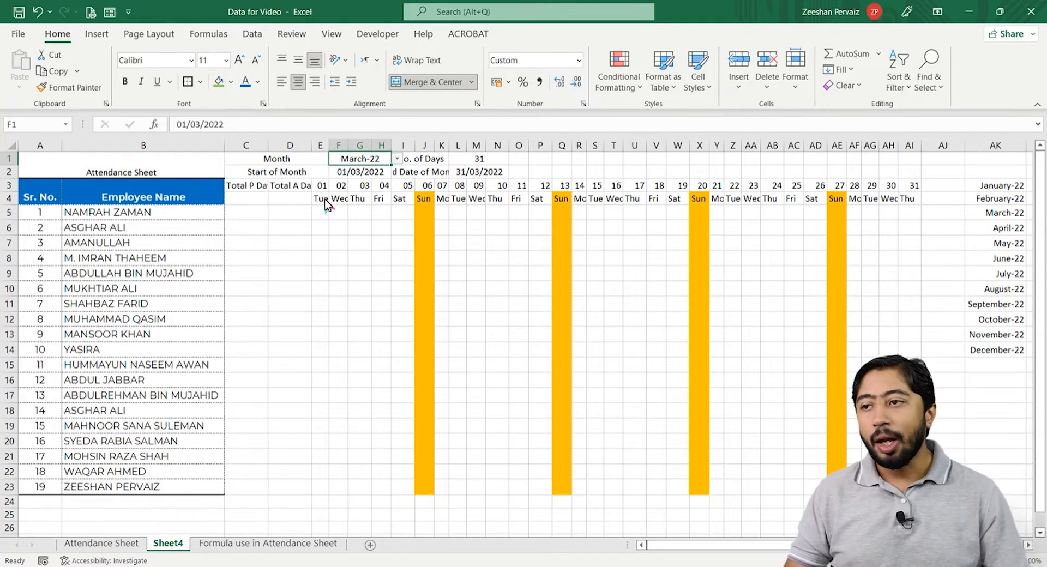
left_click(397, 159)
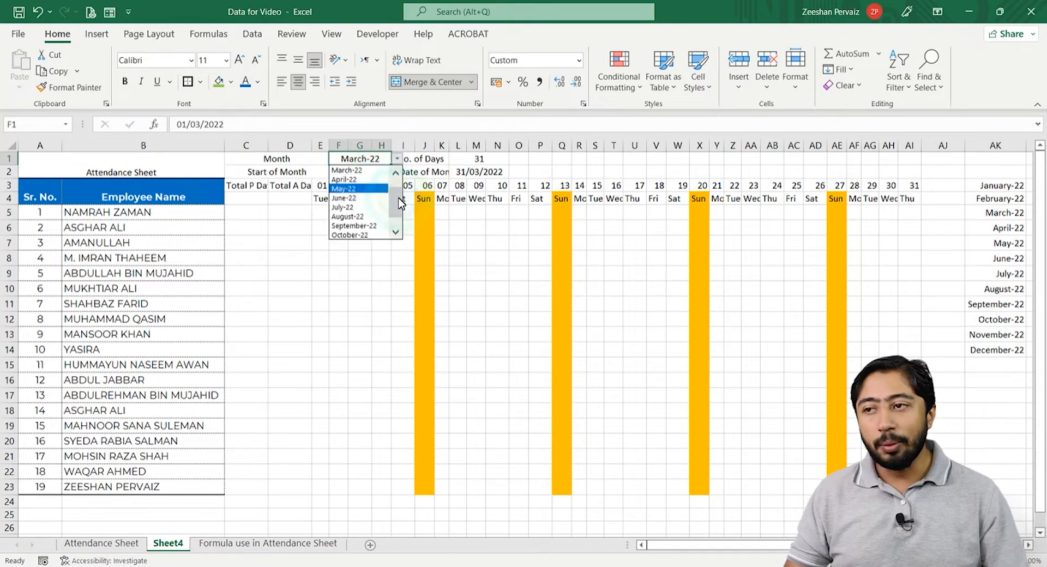
scroll(360, 202, "up", 2)
left_click(348, 171)
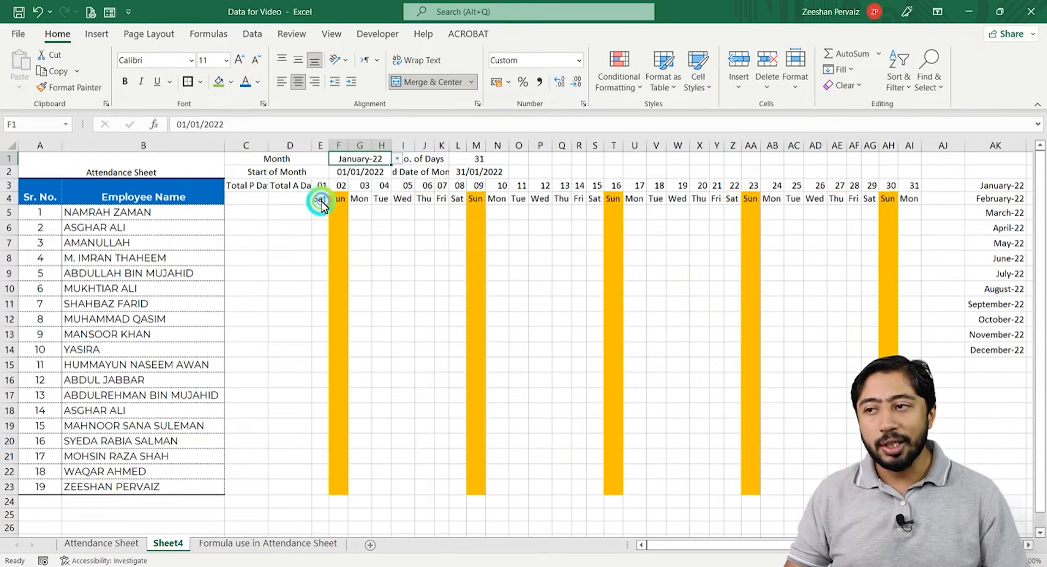
Create a formula-based conditional formatting rule for the range E4:AI23 with the condition =E$4="sat"
left_click_drag(320, 198, 910, 486)
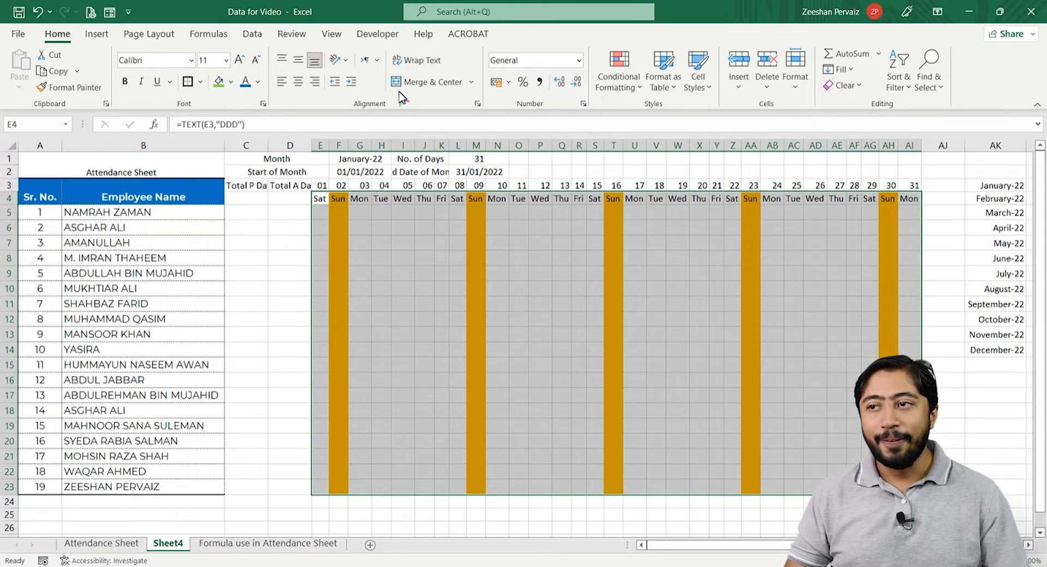
left_click(618, 90)
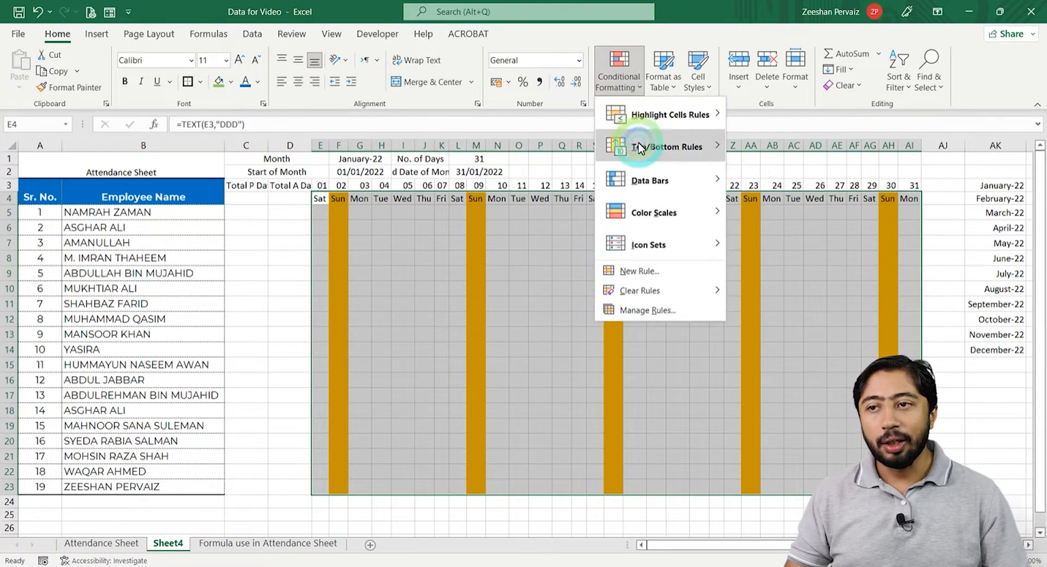
left_click(644, 274)
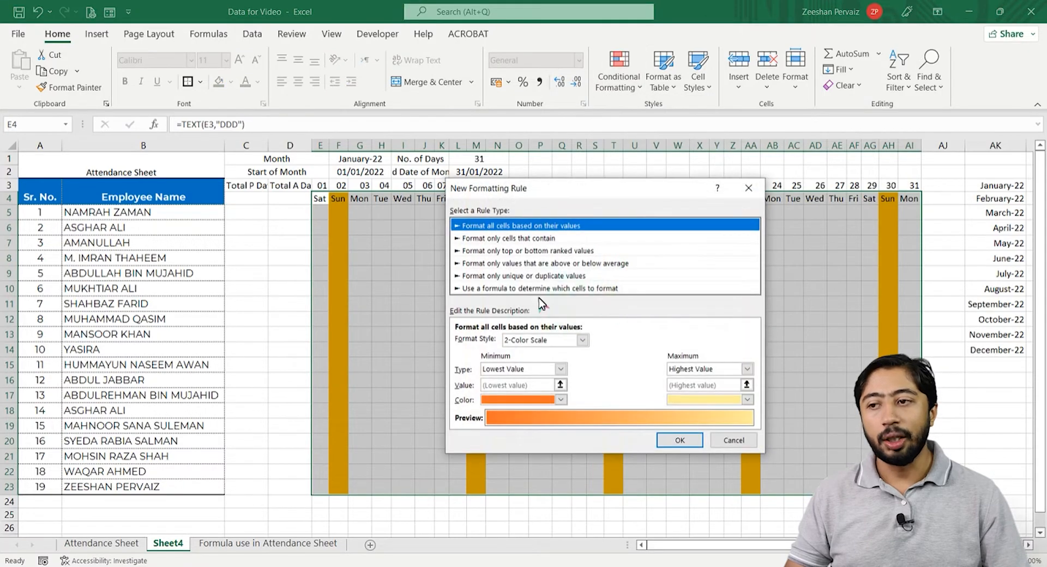
left_click(484, 288)
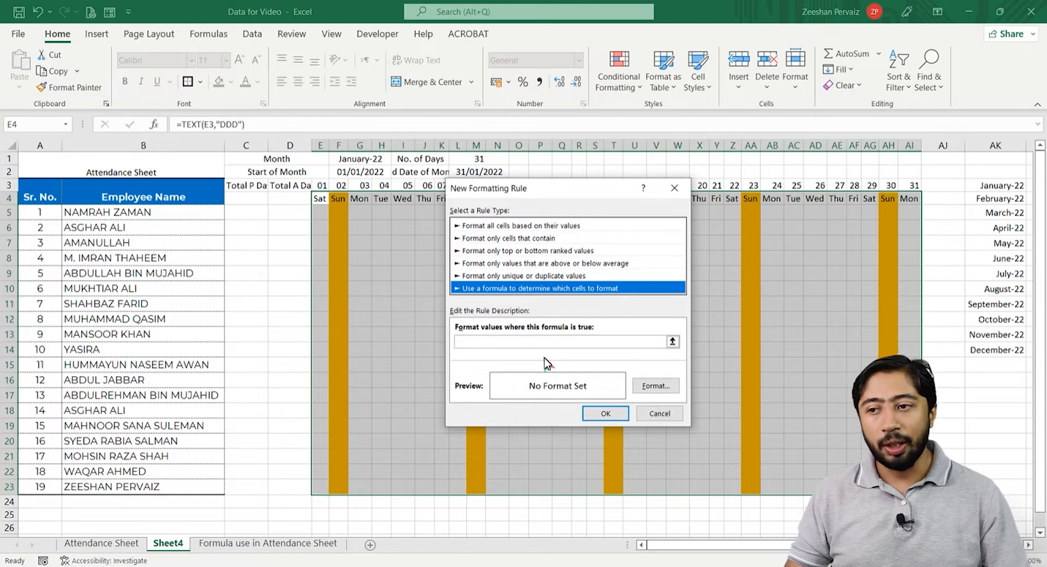
left_click(544, 342)
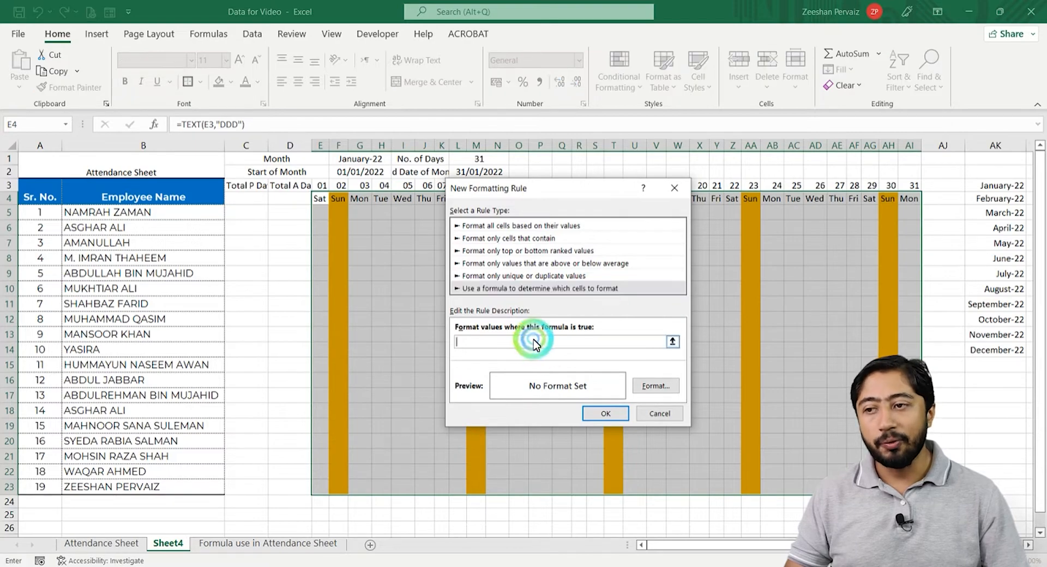
left_click(320, 201)
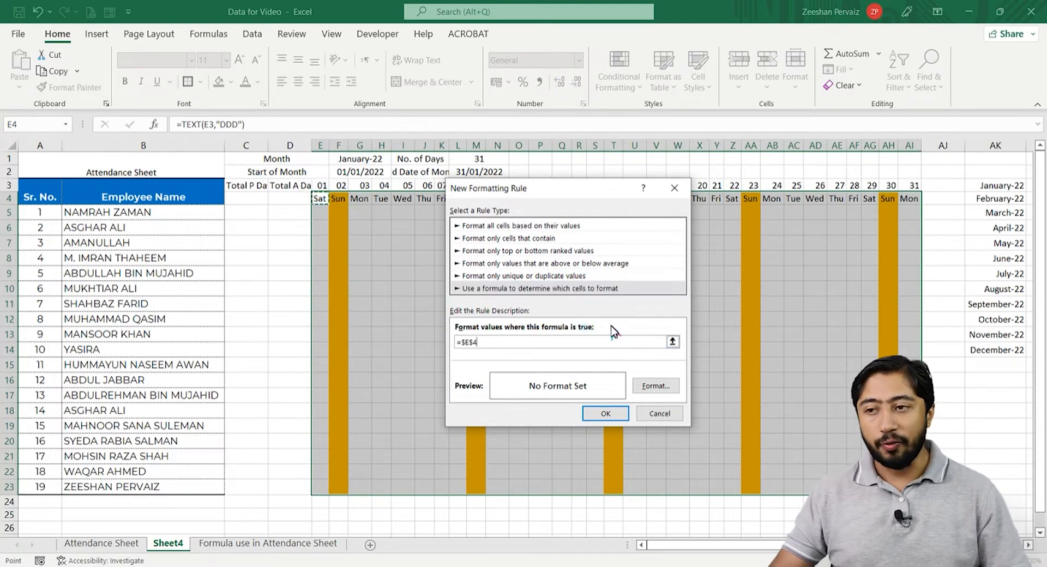
key("Left")
key("Left")
key("Left")
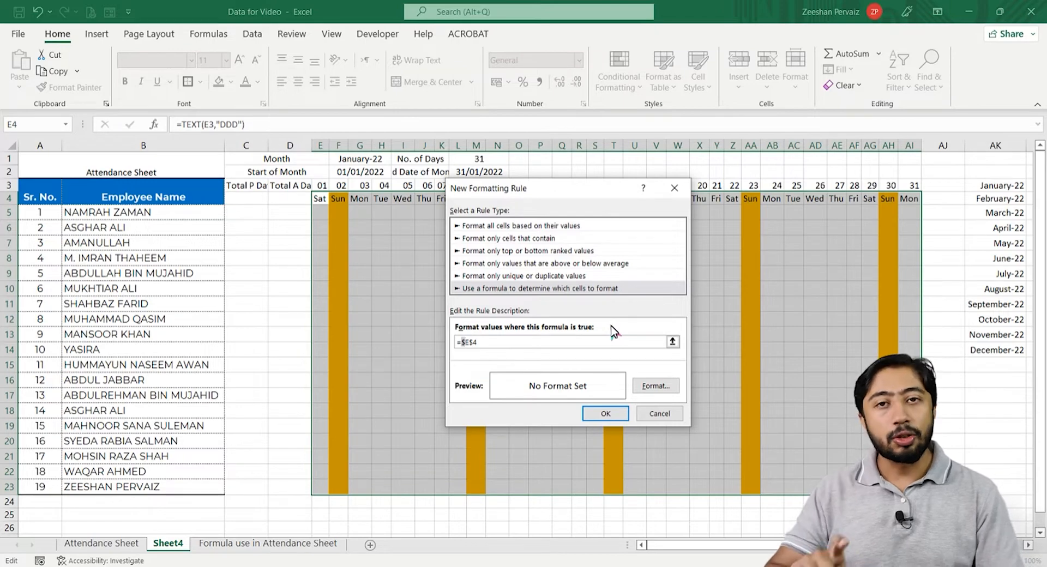
key("Delete")
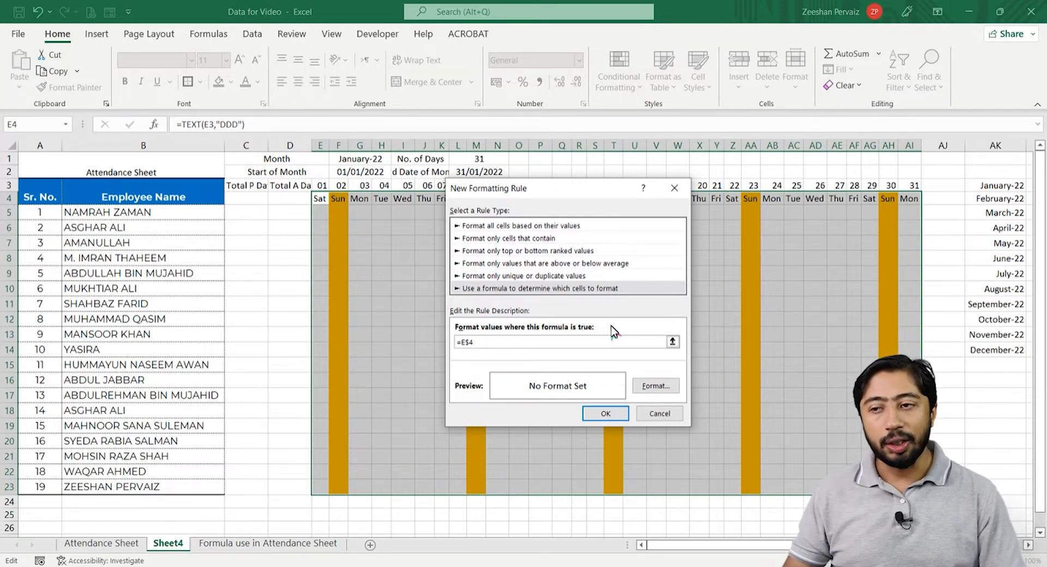
key("End")
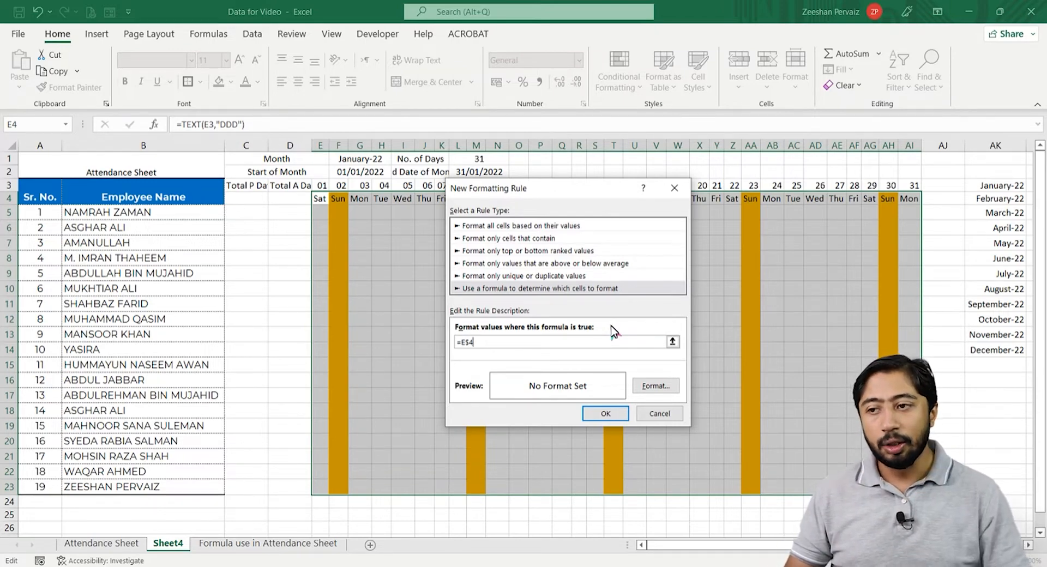
type("=\"sat")
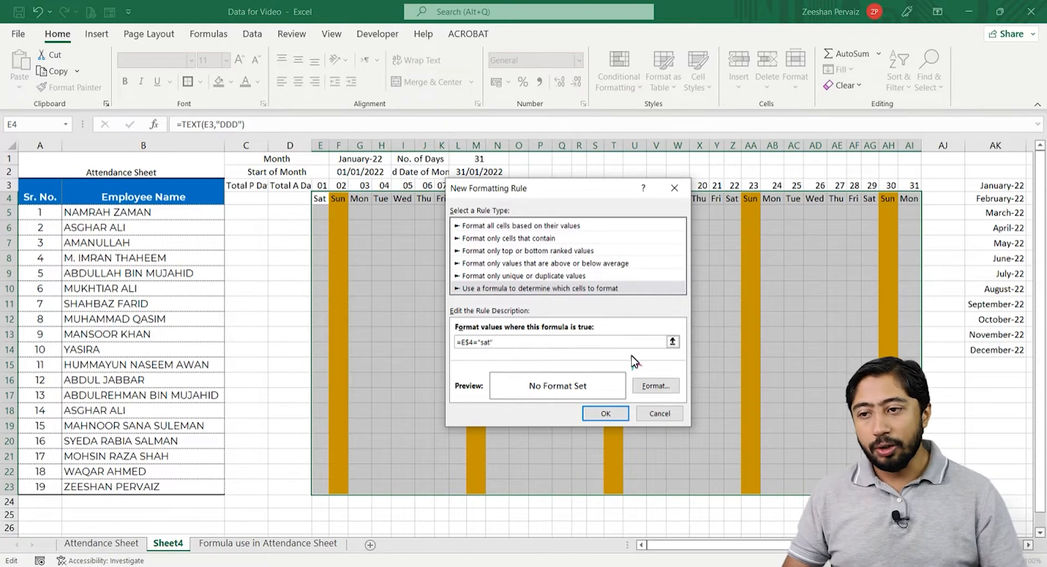
Give the Saturday rule a light green background fill and apply it to the selected range
left_click(655, 385)
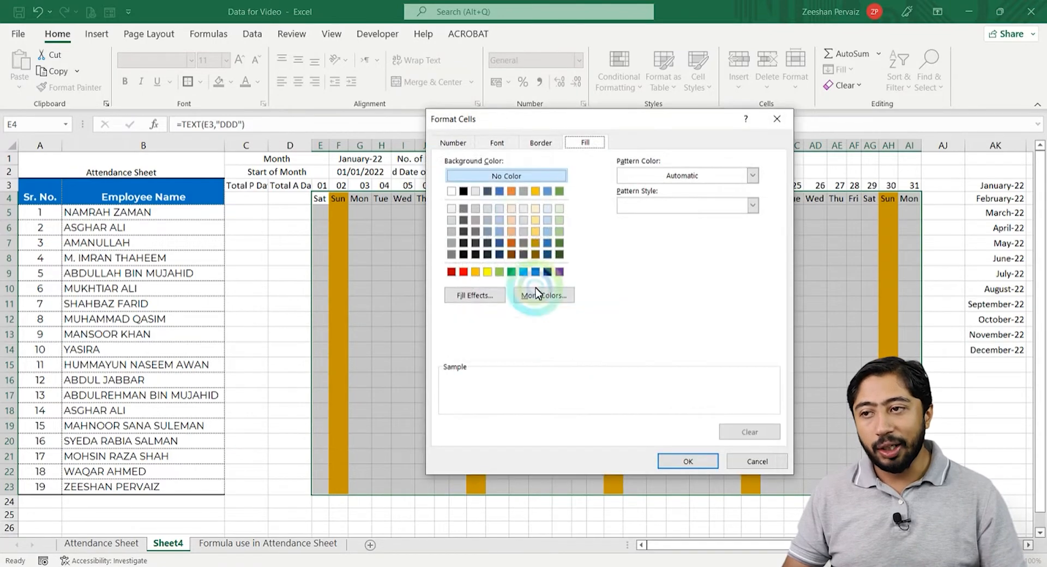
left_click(499, 272)
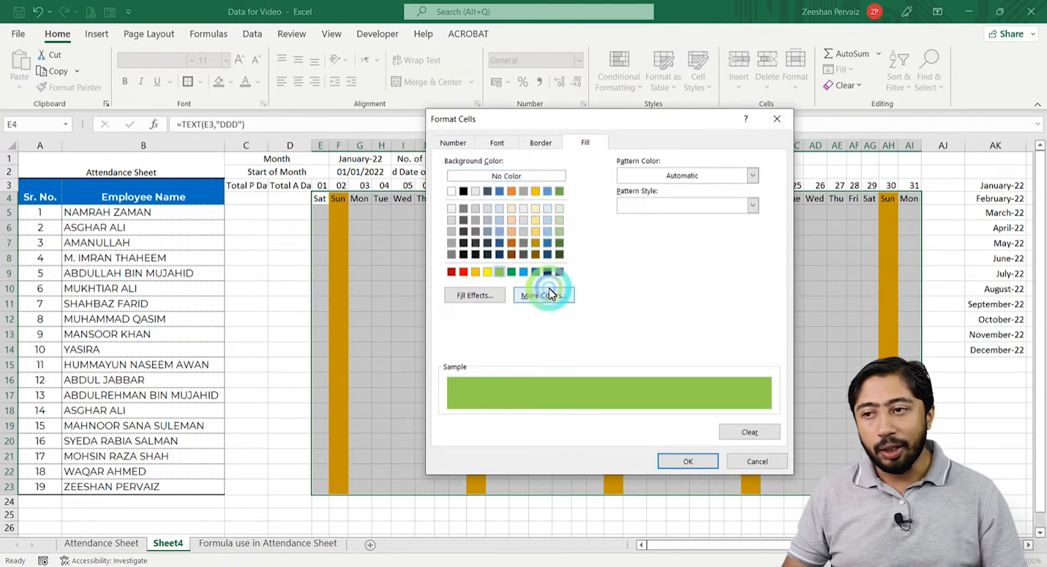
left_click(671, 462)
left_click(606, 415)
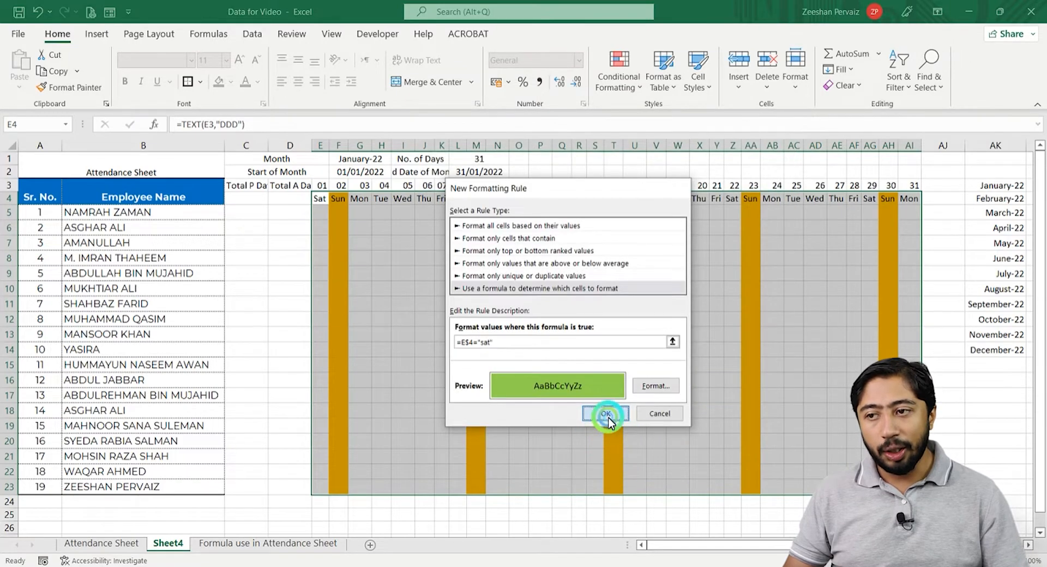
left_click(319, 225)
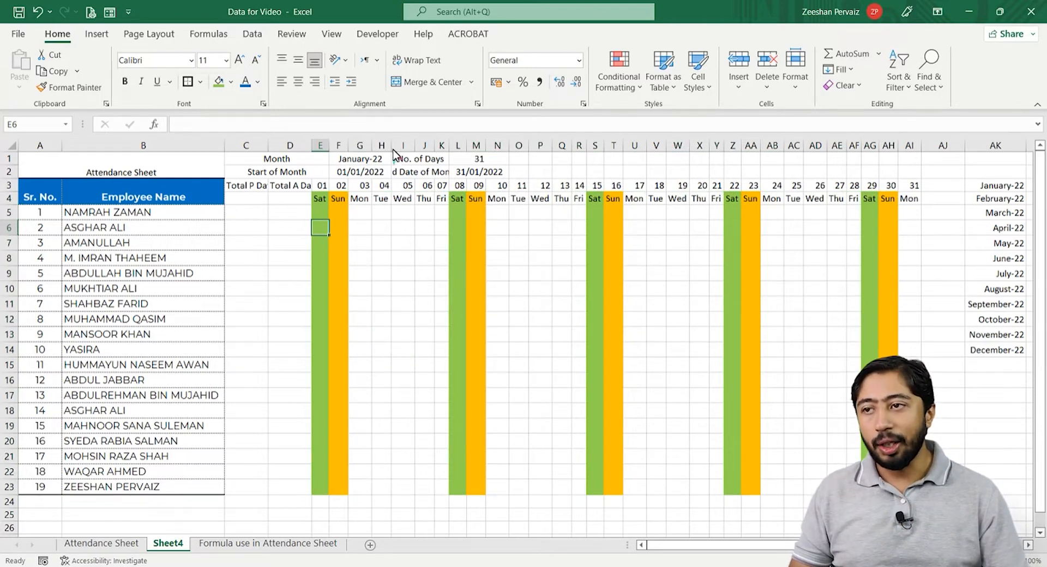
Test the Saturday and Sunday highlighting by switching the sheet's month to May-22 and back to January-22
left_click(354, 158)
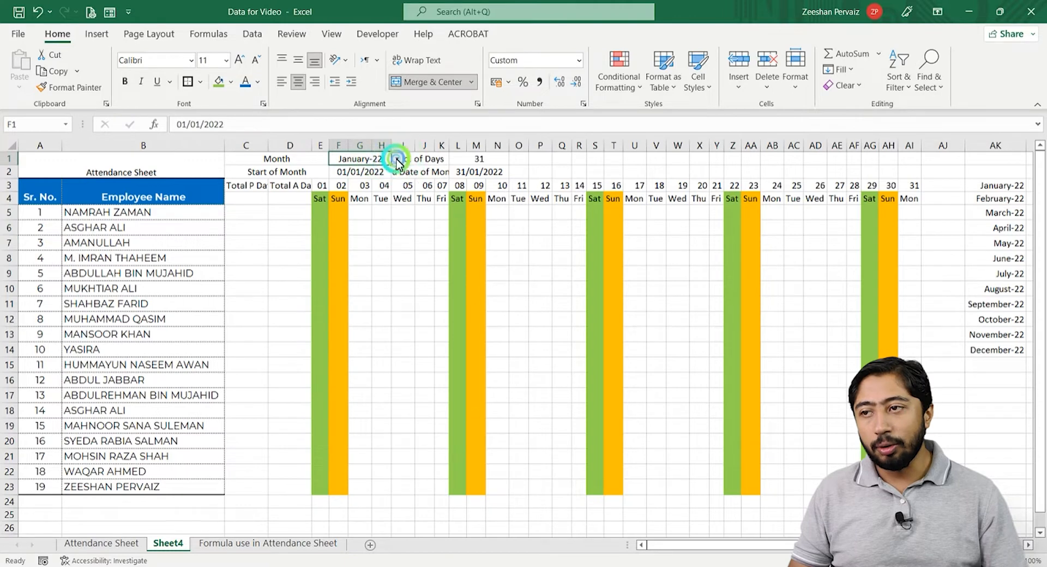
left_click(397, 158)
left_click(363, 208)
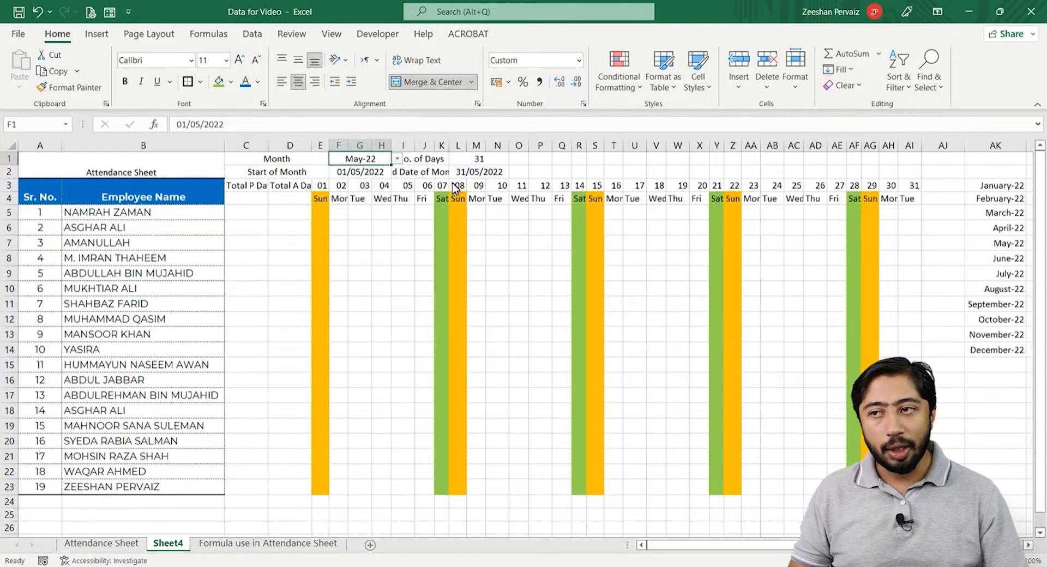
left_click(397, 158)
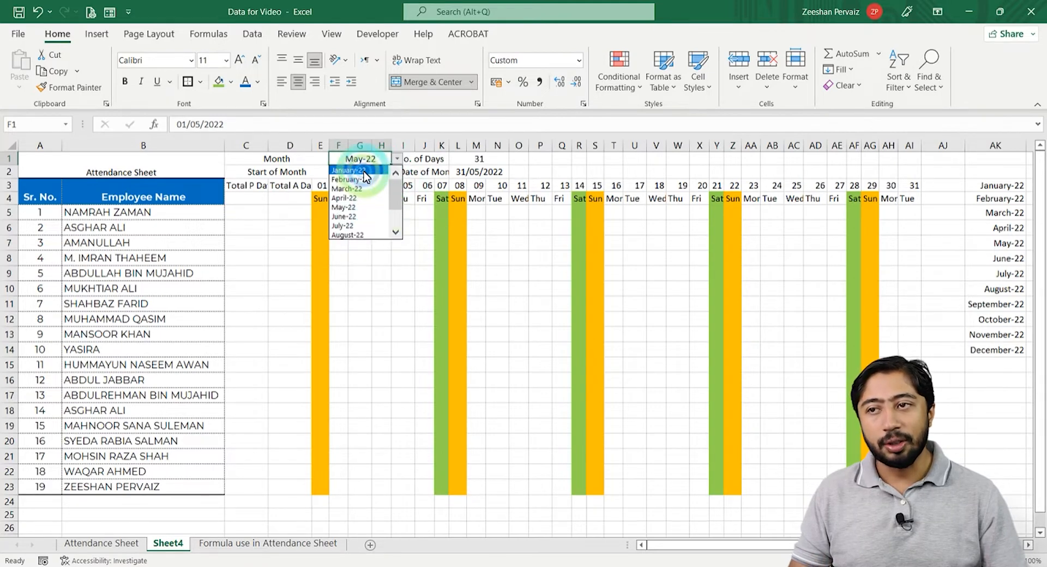
left_click(363, 170)
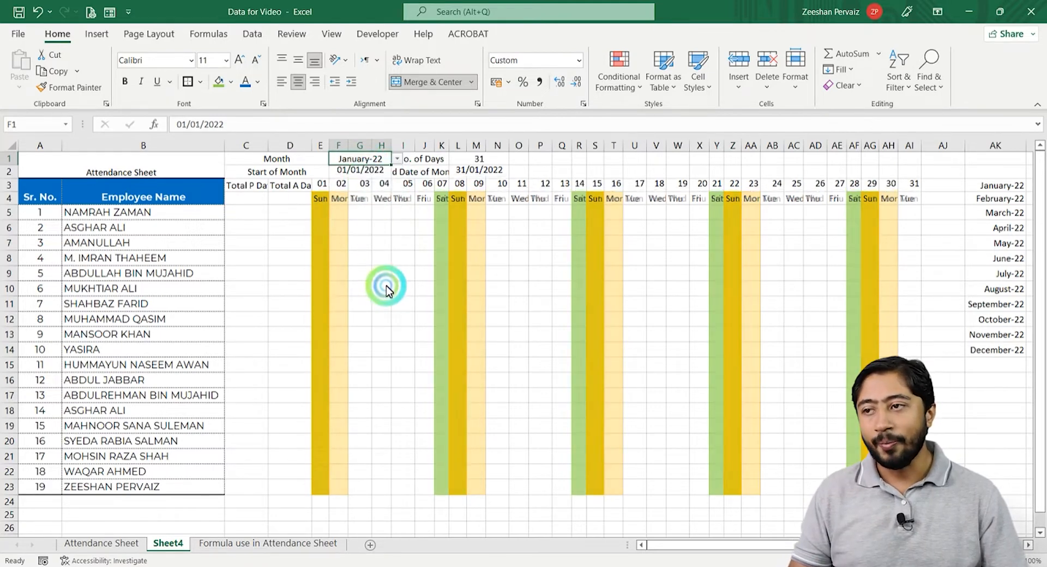
left_click(349, 186)
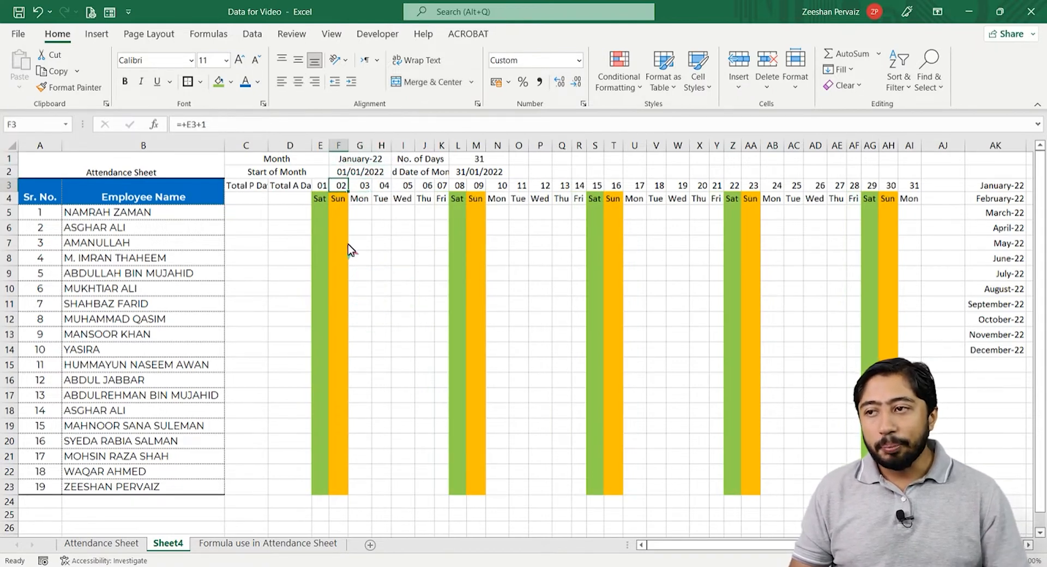
Switch the sheet's month to February-22 and check the date cells following the 28th, AG3 to AI3
left_click(381, 159)
left_click(397, 158)
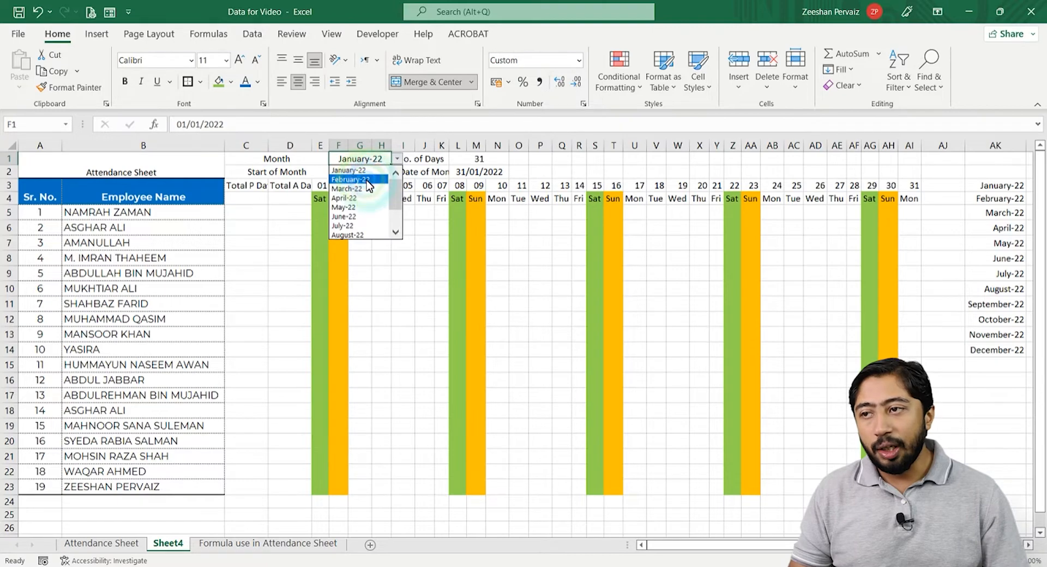
left_click(378, 179)
left_click(872, 186)
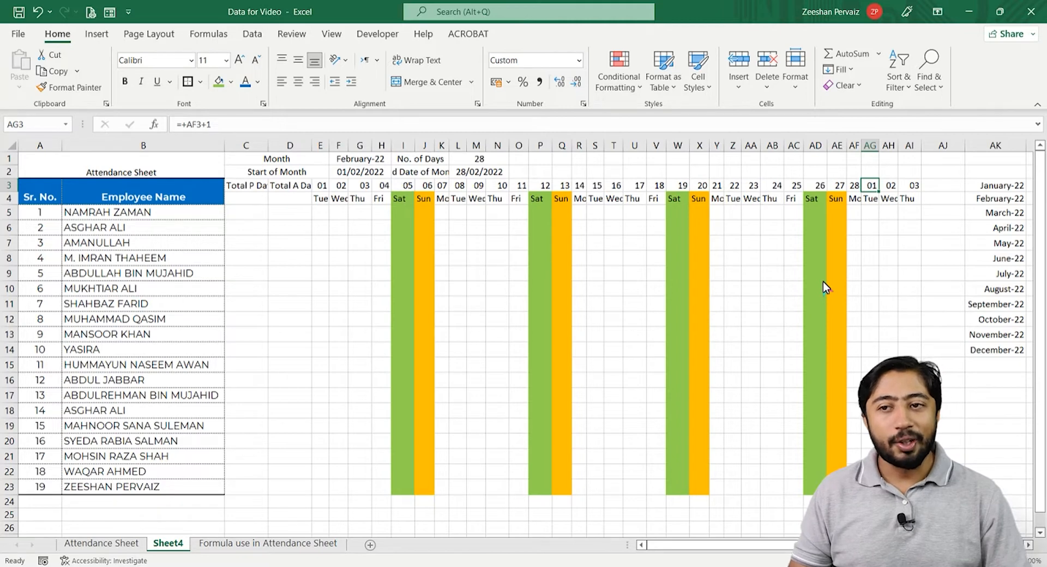
key("Right")
key("Right")
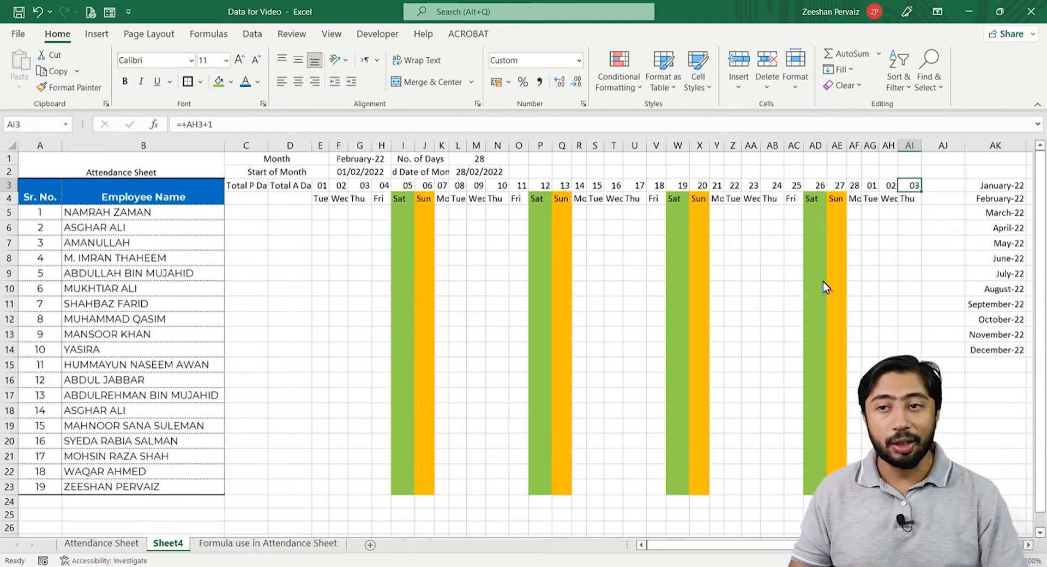
Replace the date formula in cell F3 with =IF(L2>E3,E3+1,"") so dates past the month's end stay blank
key("Left")
key("Left")
key("Left")
key("Left")
key("Left")
key("Left")
key("Left")
key("Left")
key("Left")
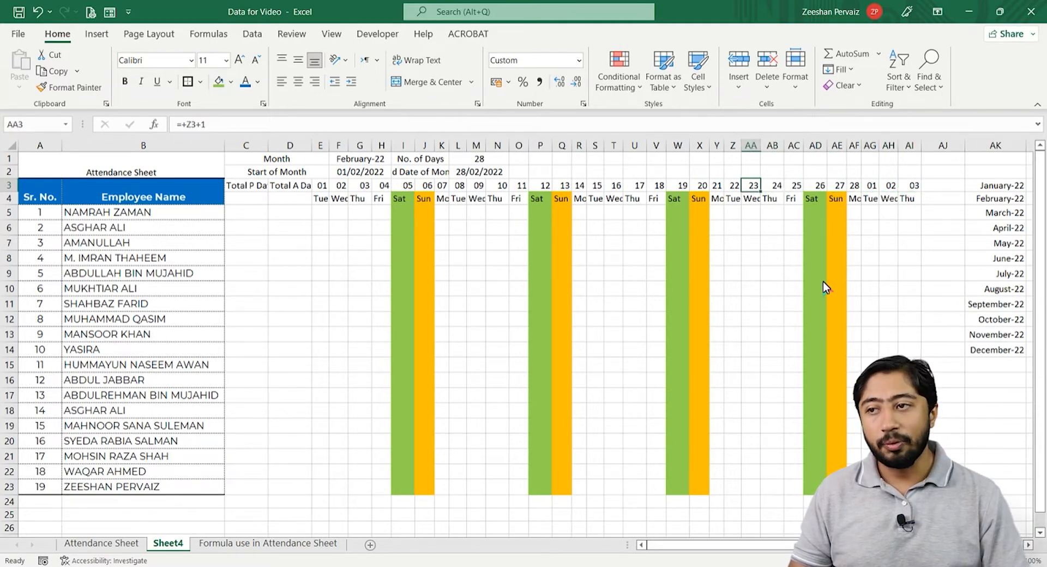
key("Left")
key("Left")
key("Left")
key("Left")
key("Left")
key("Left")
key("Left")
key("Left")
key("Left")
key("Left")
key("Left")
key("Left")
key("Left")
key("Left")
key("Left")
key("Left")
key("Left")
key("Left")
key("Left")
key("Left")
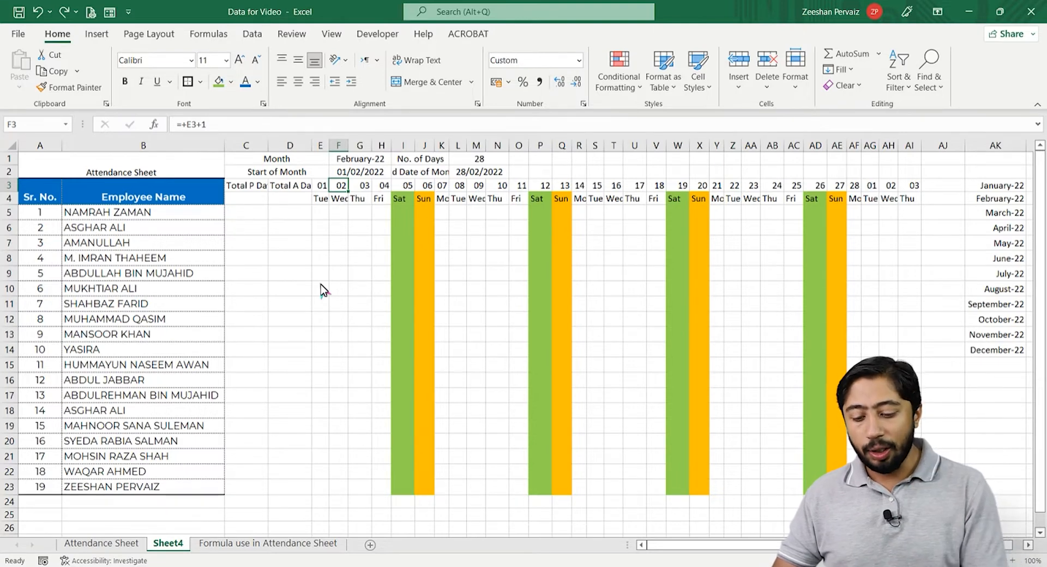
type("=if(")
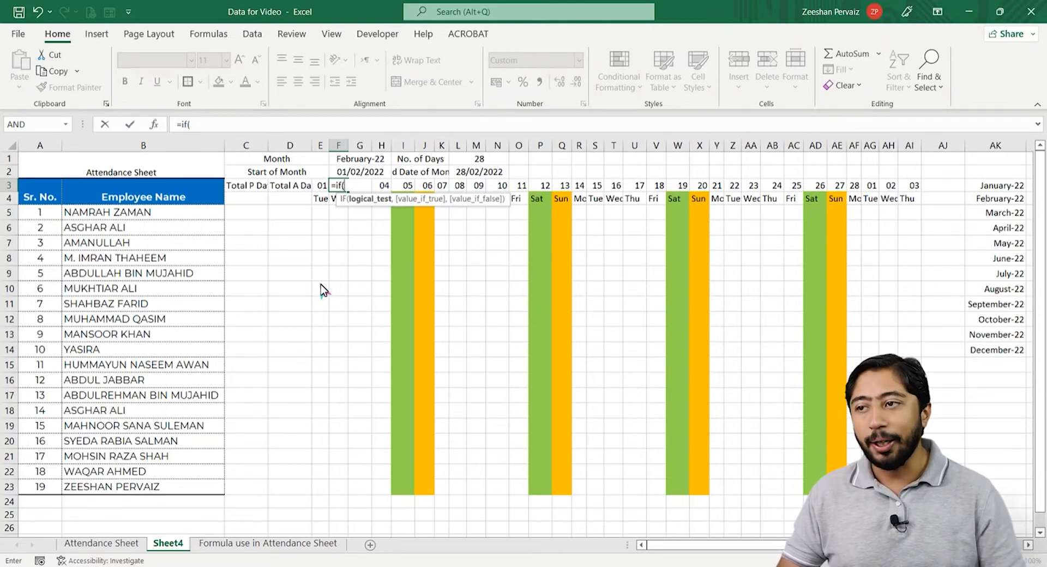
left_click(469, 171)
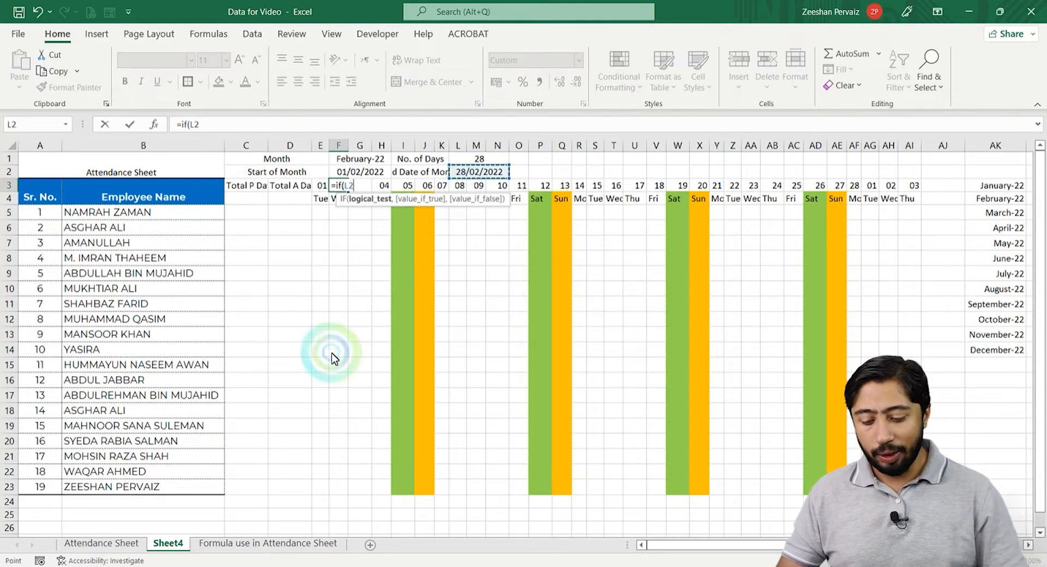
type(">")
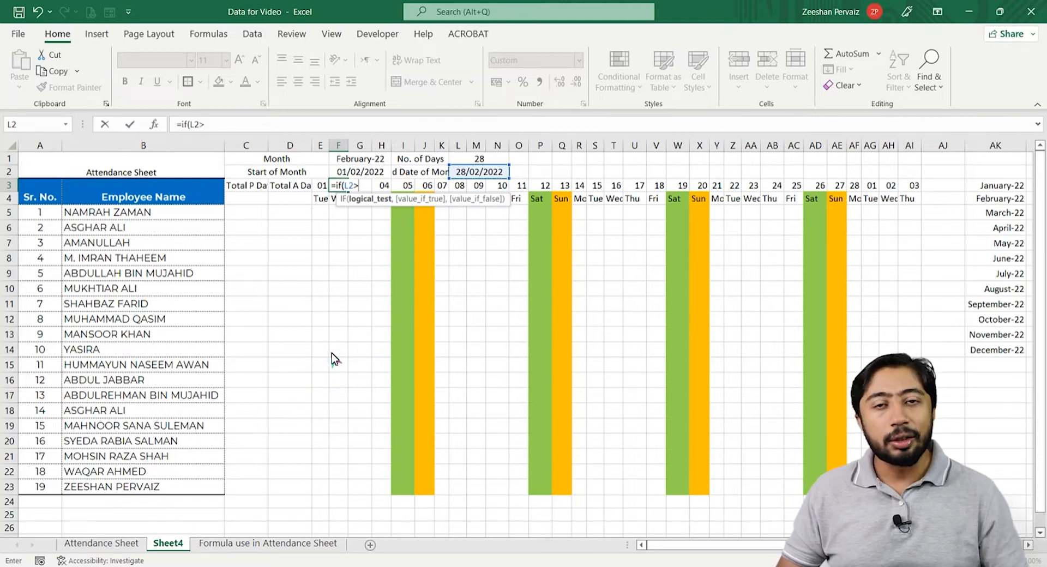
left_click(322, 187)
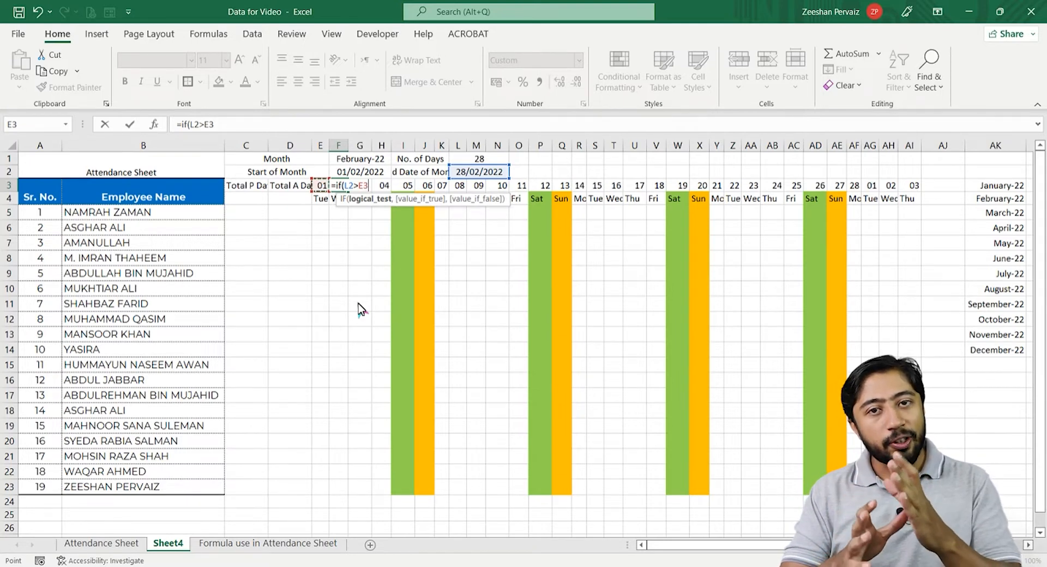
type(".")
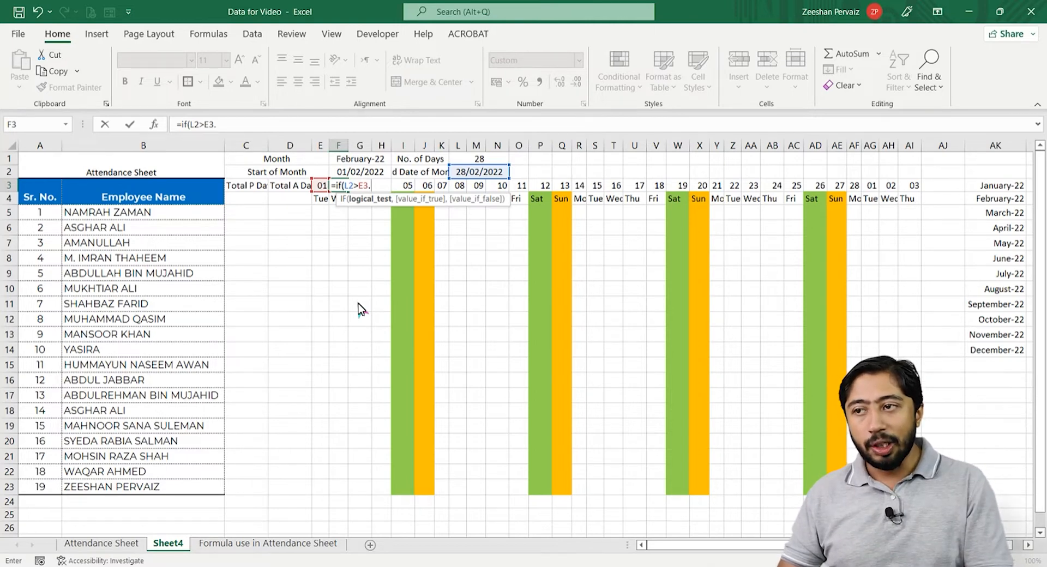
key("BackSpace")
type(",")
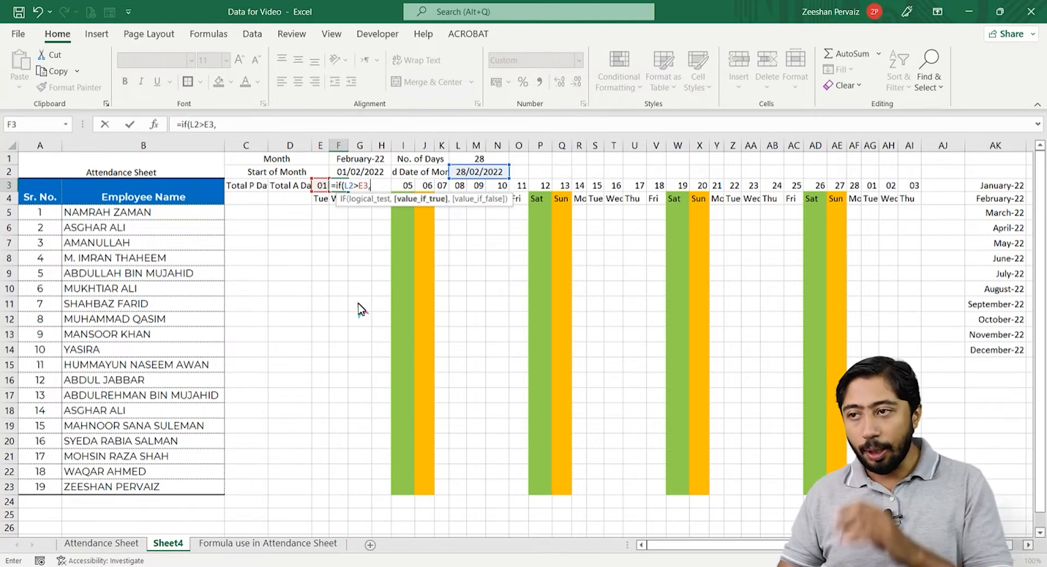
left_click(321, 185)
type("+1")
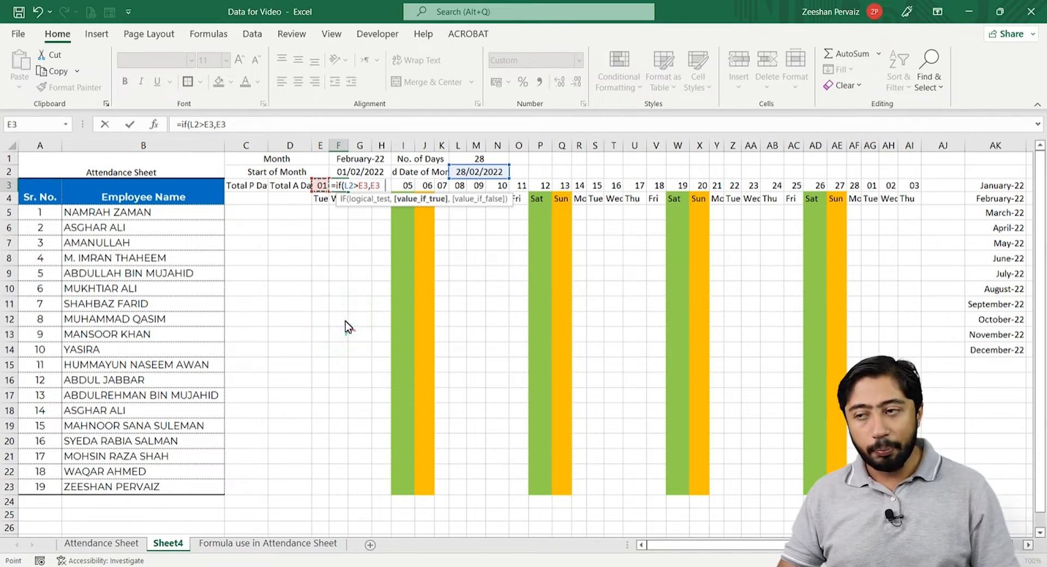
type(",")
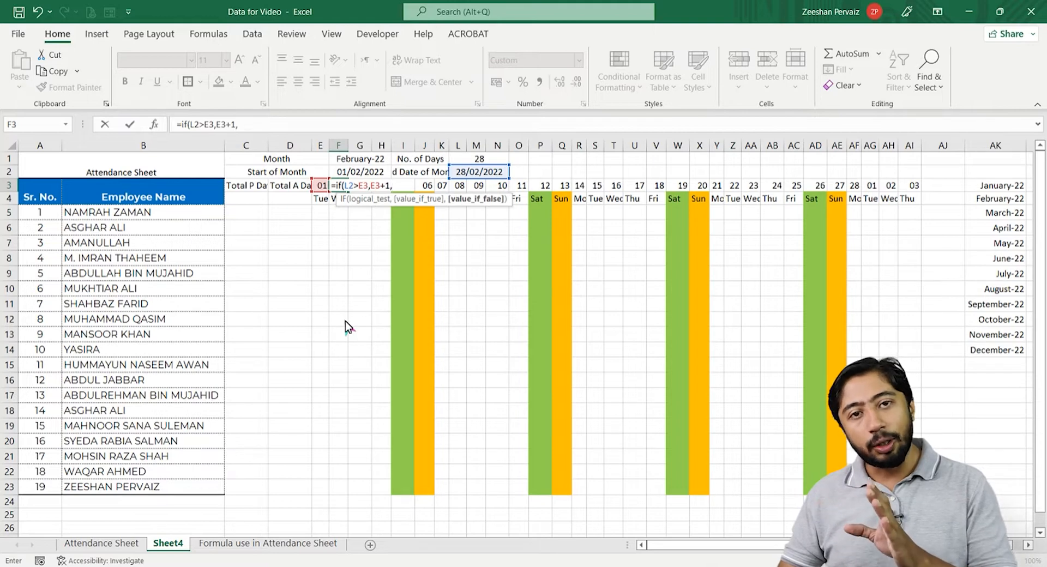
type("\"\"")
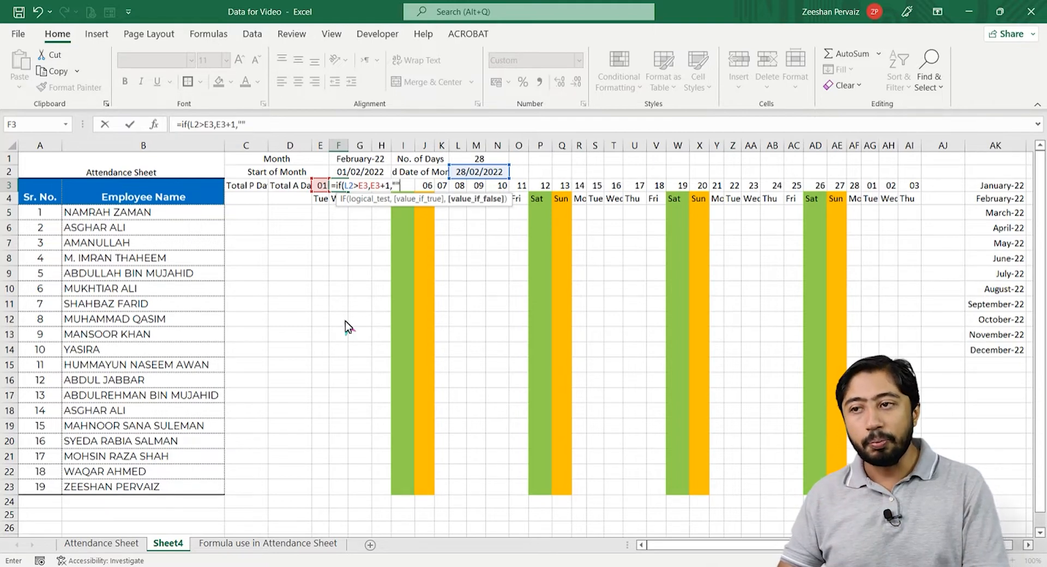
type(")")
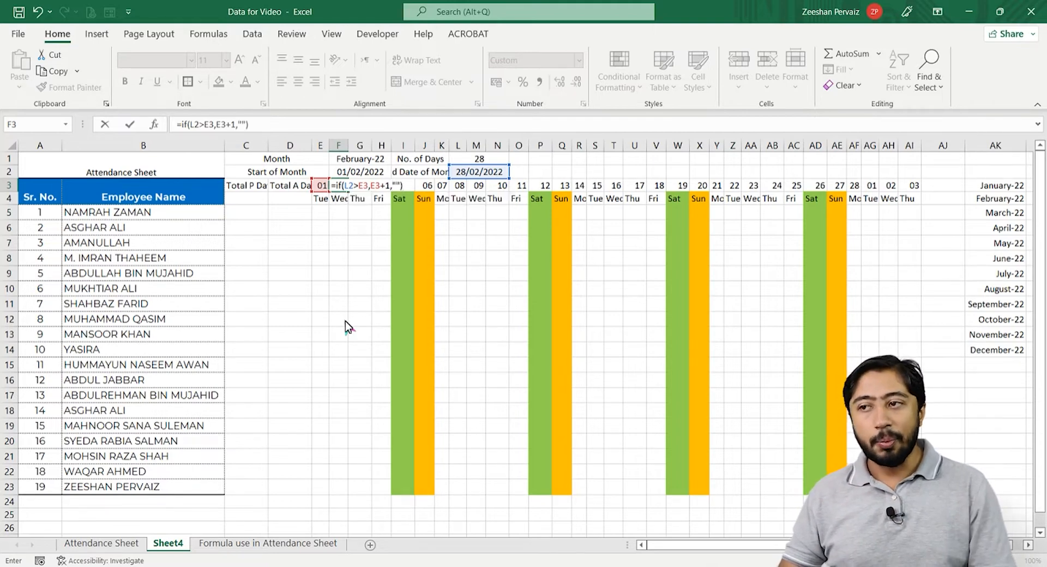
key("Return")
Lock the month-end reference in cell F3's formula as absolute, making it =IF($L$2>E3,E3+1,"")
key("Up")
key("ctrl+c")
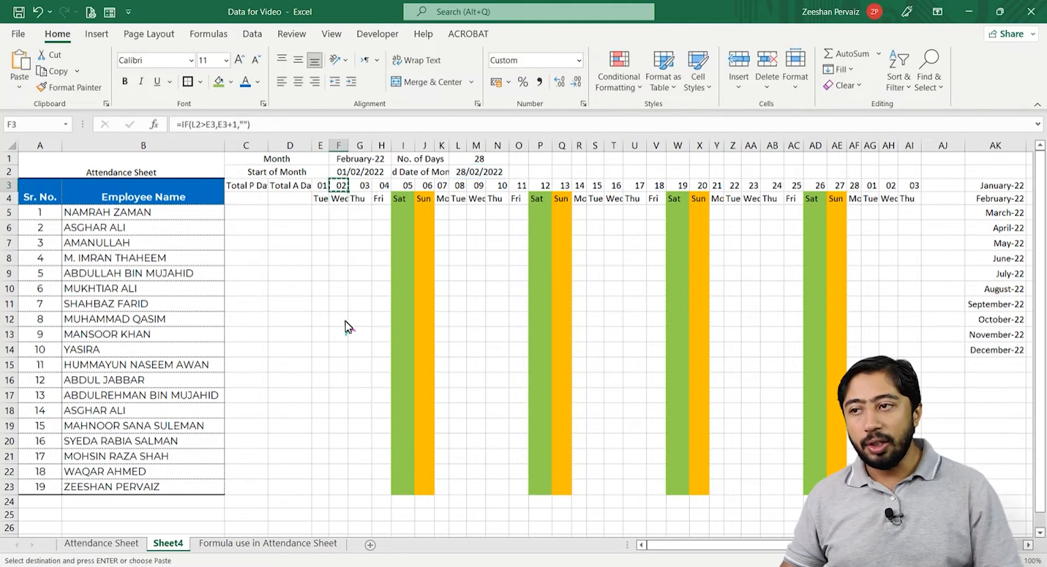
key("F2")
key("Left")
key("Left")
key("Left")
key("Left")
key("Left")
key("Left")
key("Left")
key("Left")
key("Left")
key("Left")
key("Left")
key("Left")
key("Left")
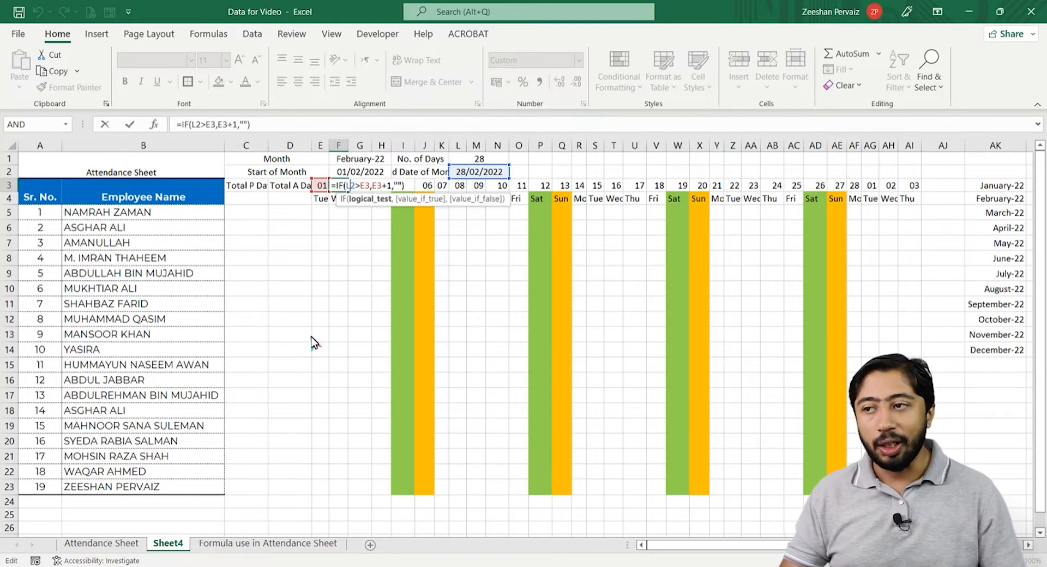
key("F4")
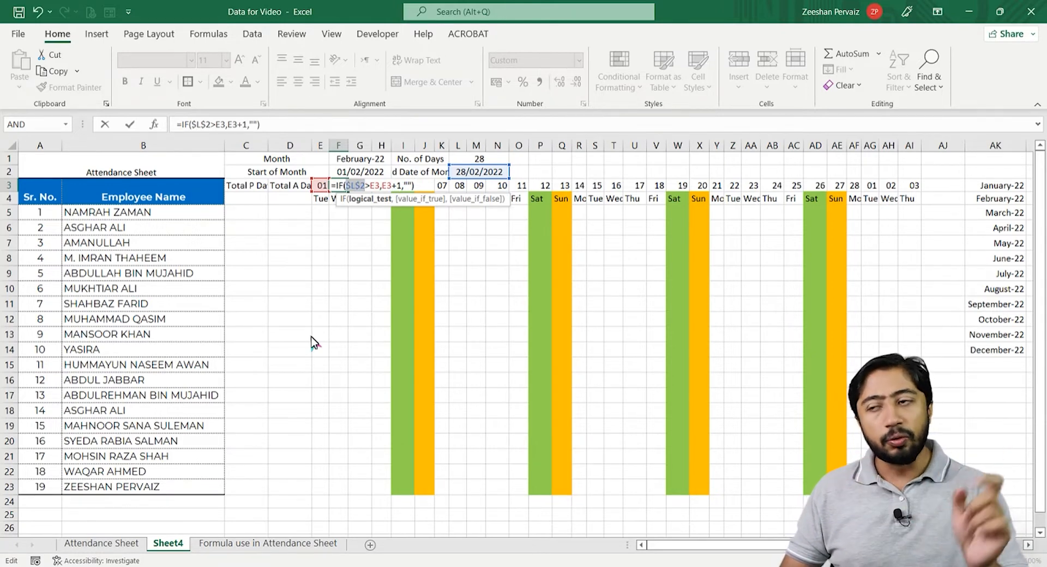
key("Return")
key("Up")
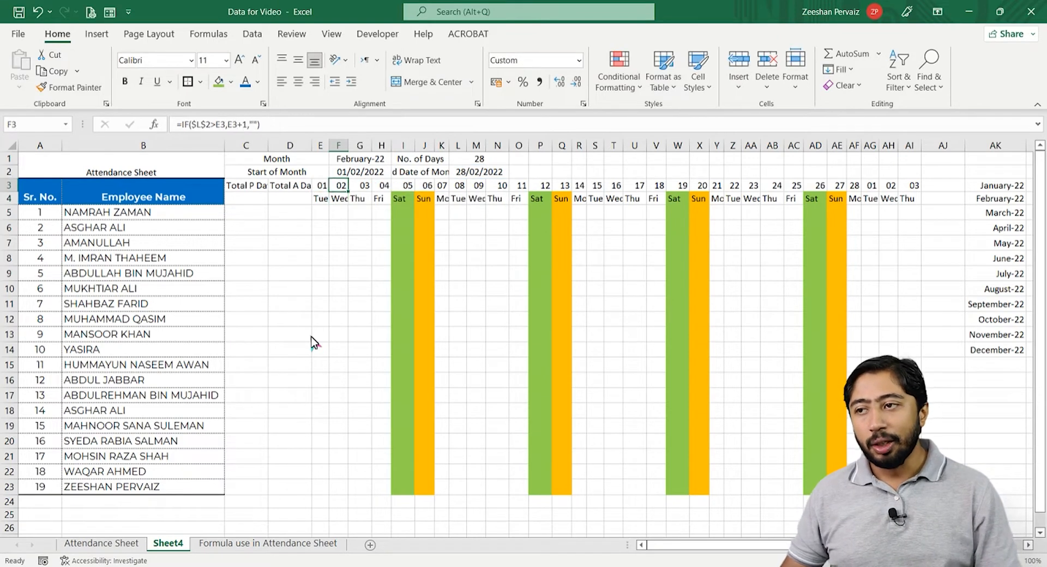
Copy the F3 date formula across the remaining date cells G3 to AI3
key("ctrl+c")
key("Right")
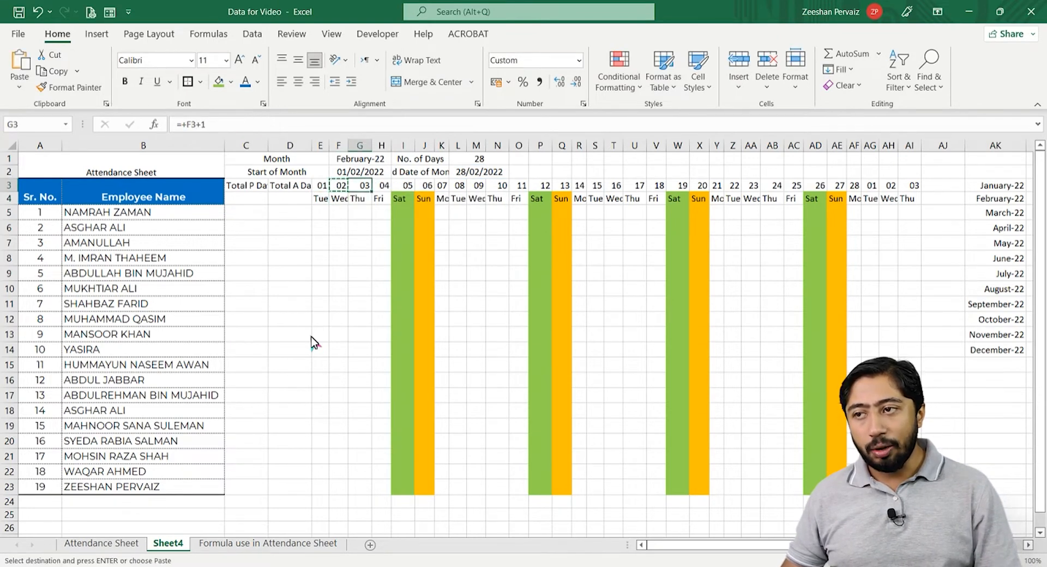
key("ctrl+shift+Right")
key("ctrl+v")
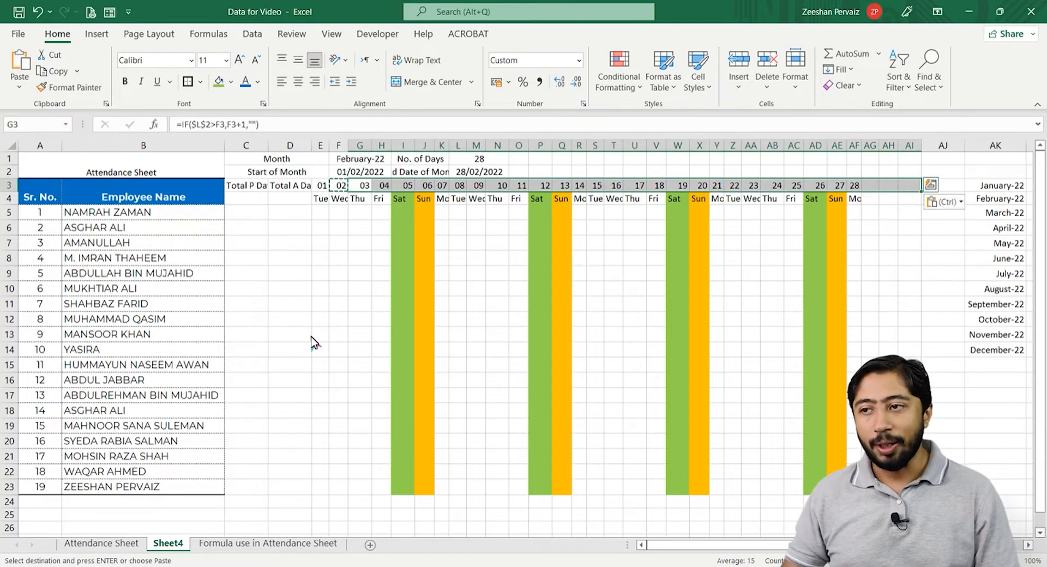
key("Down")
key("Escape")
Examine the copied date formulas along row 3 through to the cells following the 28th, up to AI3
key("Up")
key("Right")
key("Right")
key("Right")
key("Right")
key("Right")
key("Right")
key("Right")
key("Right")
key("Right")
key("Right")
key("Right")
key("Right")
key("Right")
key("Right")
key("Right")
key("Right")
key("Right")
key("Right")
key("Right")
key("Right")
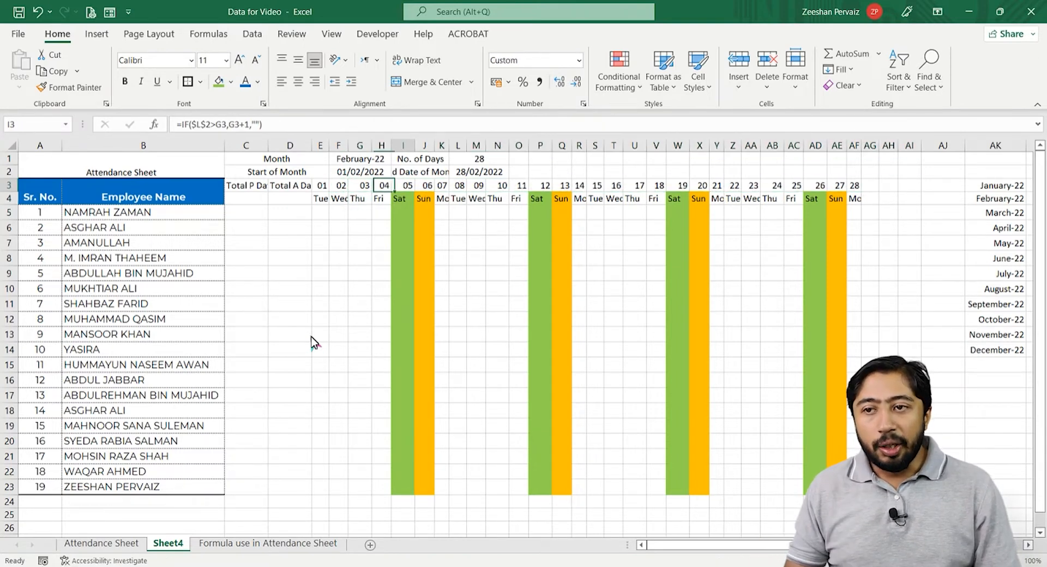
key("Left")
key("Left")
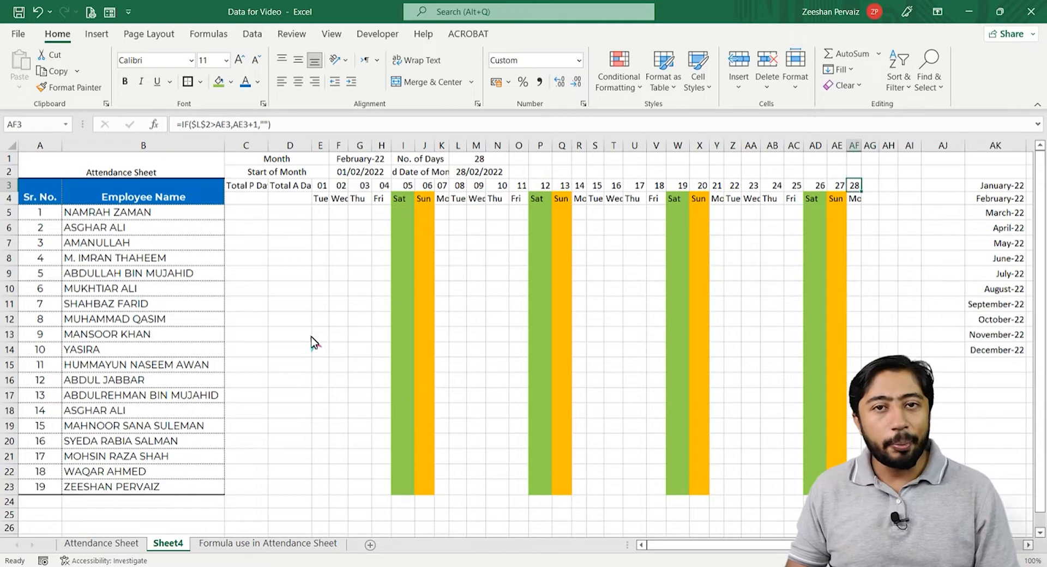
key("Right")
key("Right")
key("Right")
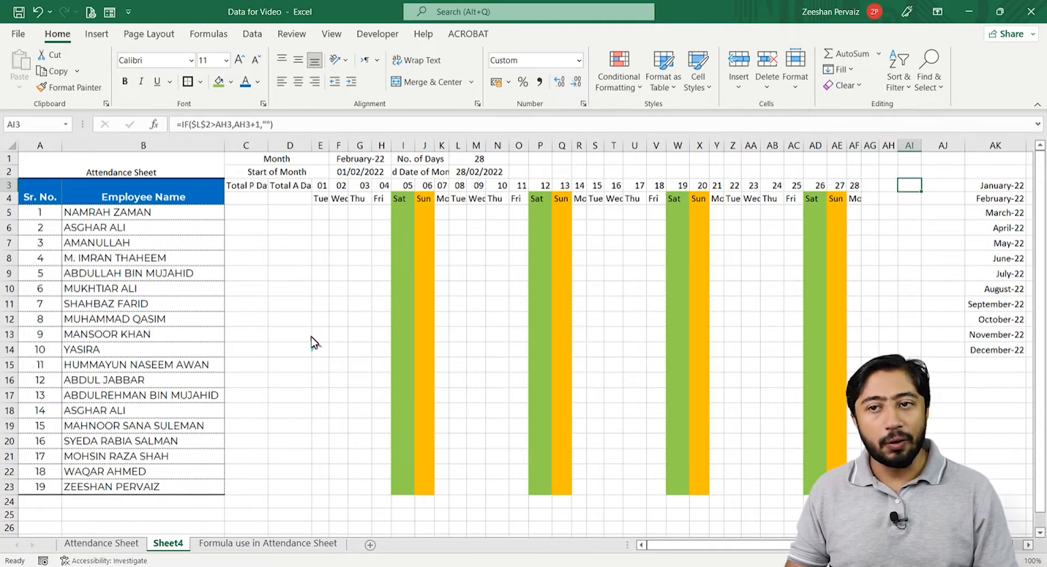
Examine the weekday formulas in row 4 under the last dates of the month, up to AF4
key("Left")
key("Left")
key("Left")
key("Left")
key("Left")
key("Left")
key("Left")
key("Down")
key("Right")
key("Right")
key("Right")
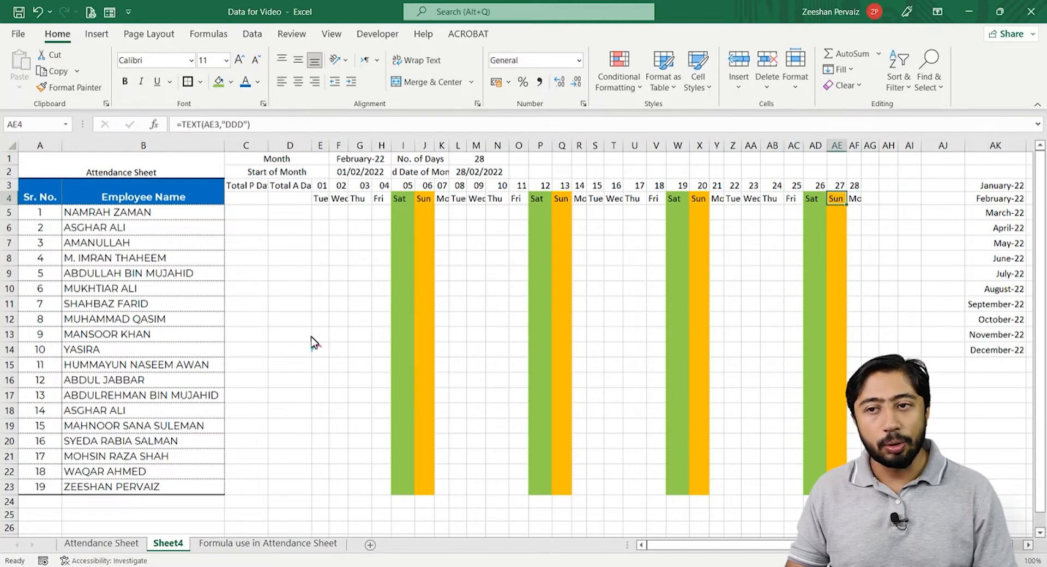
key("Right")
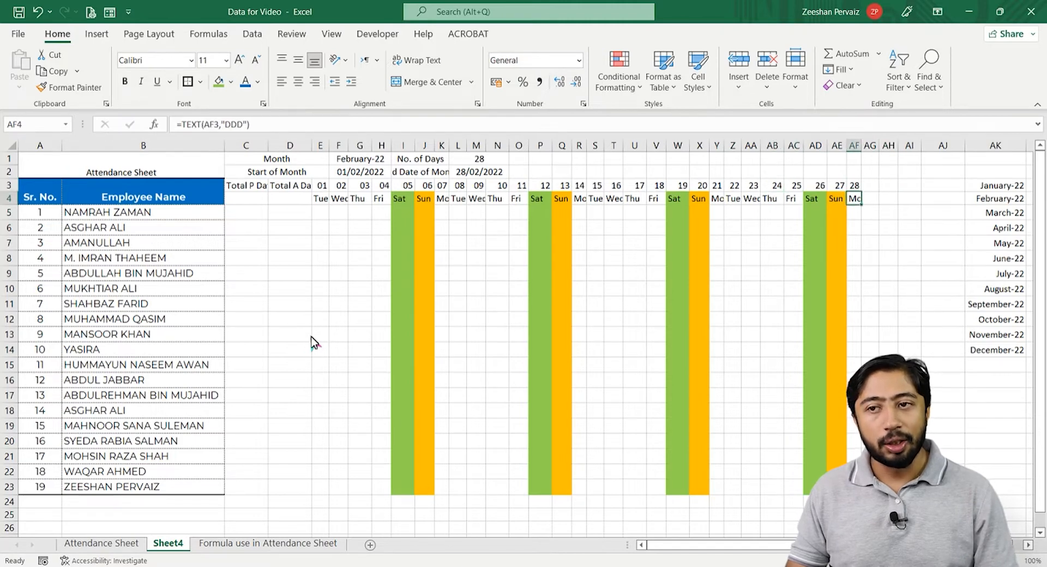
Test the date row by switching the sheet's month to January-22, February-22, June-22 and back to January-22
left_click(375, 161)
left_click(397, 158)
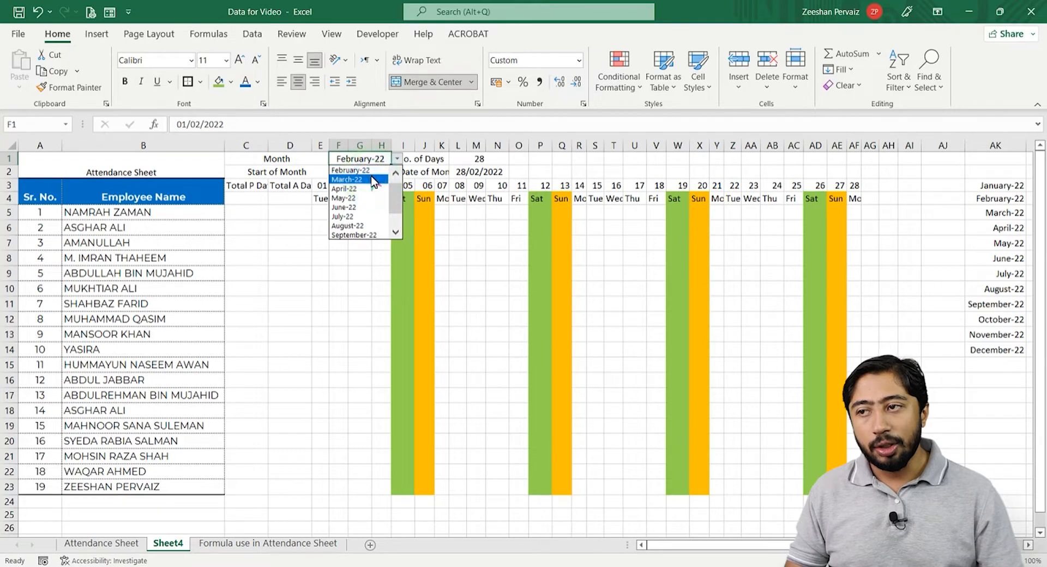
scroll(374, 182, "up", 1)
left_click(351, 170)
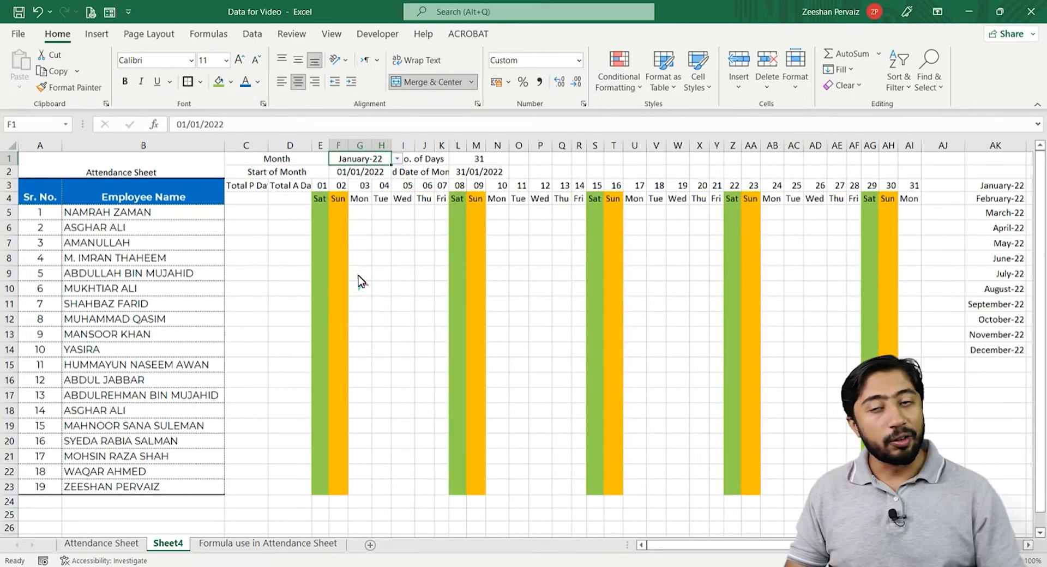
left_click(397, 158)
left_click(365, 179)
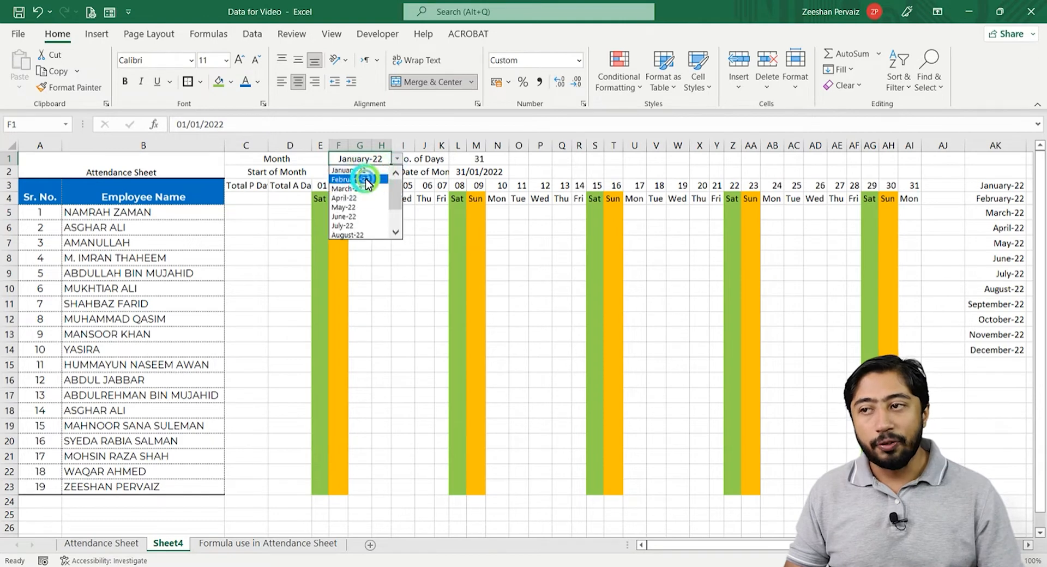
left_click(397, 158)
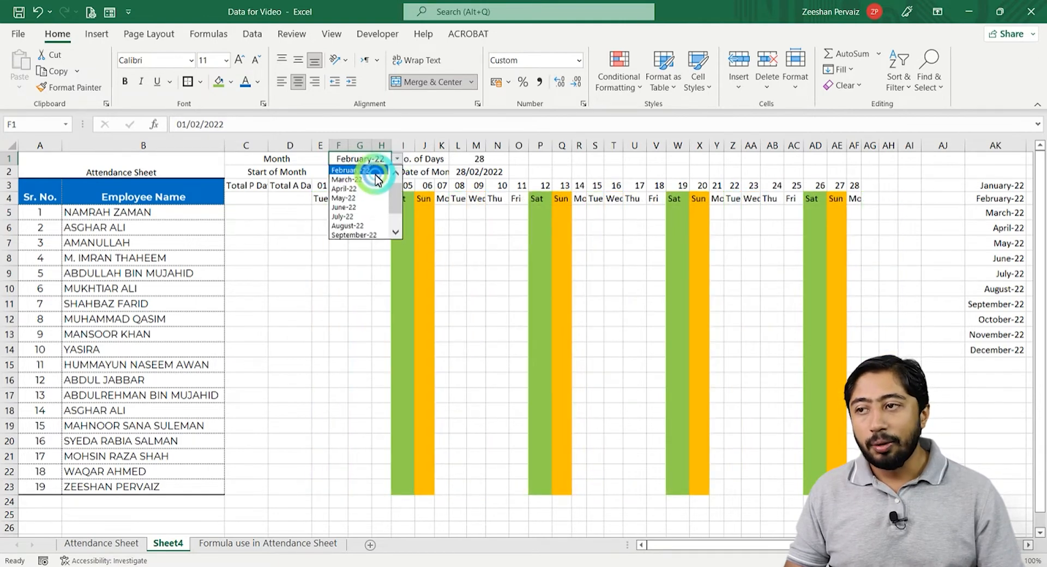
left_click(361, 207)
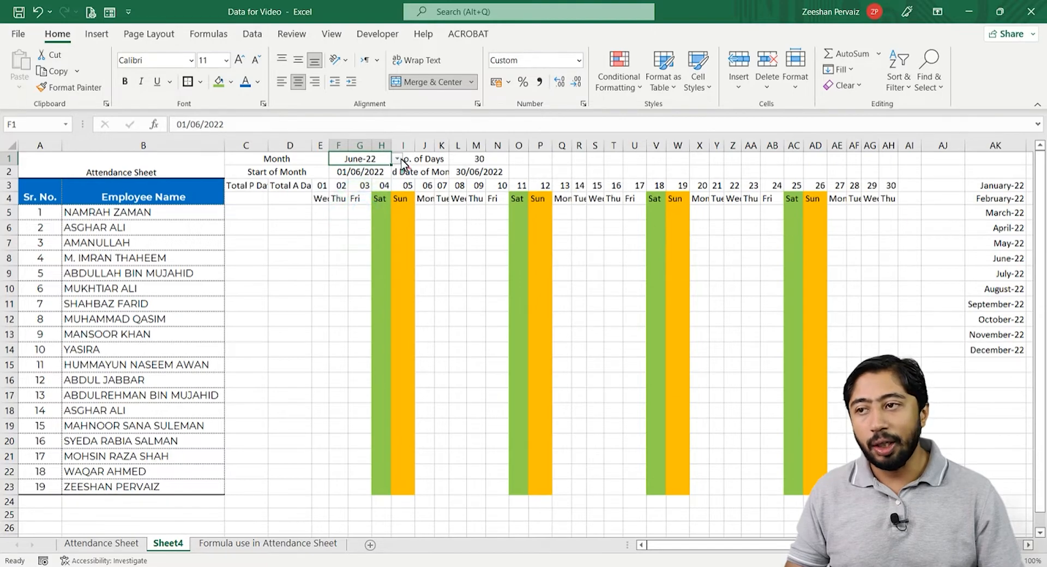
left_click(397, 158)
left_click_drag(402, 191, 401, 174)
left_click(349, 170)
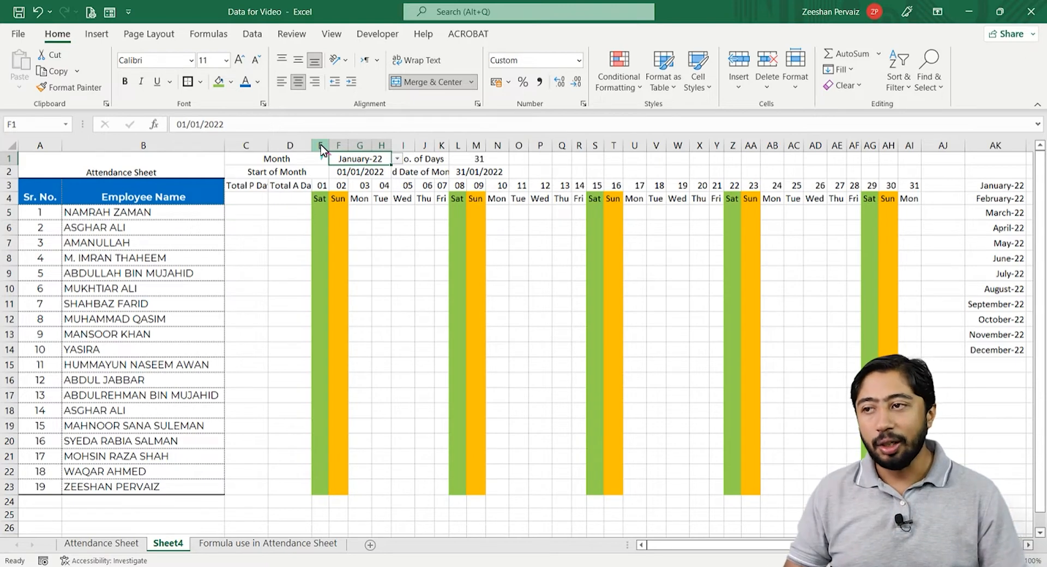
Set the day columns E to AI to one equal width that fits the weekday names
left_click_drag(321, 145, 649, 144)
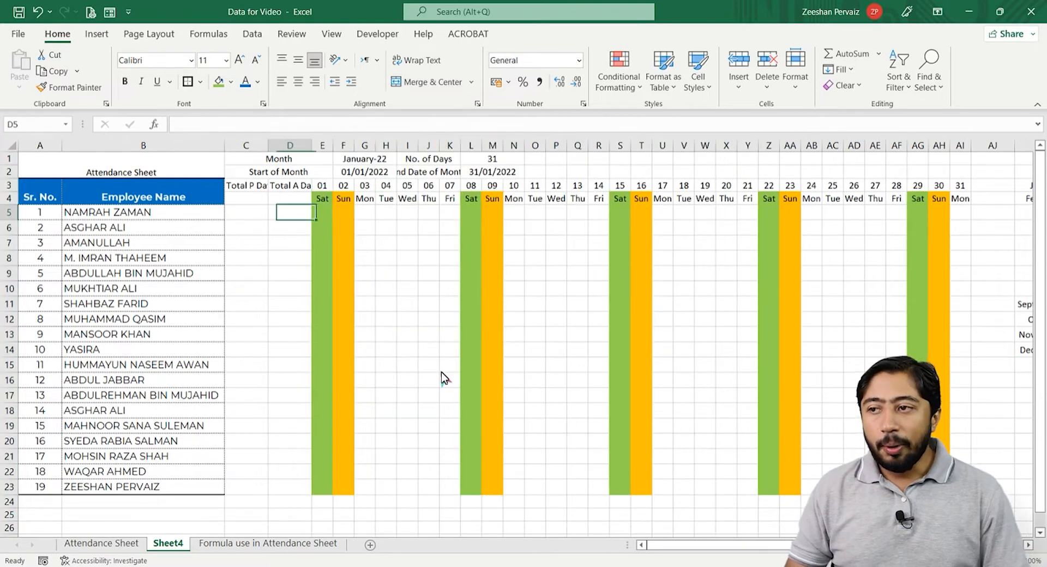
key("Right")
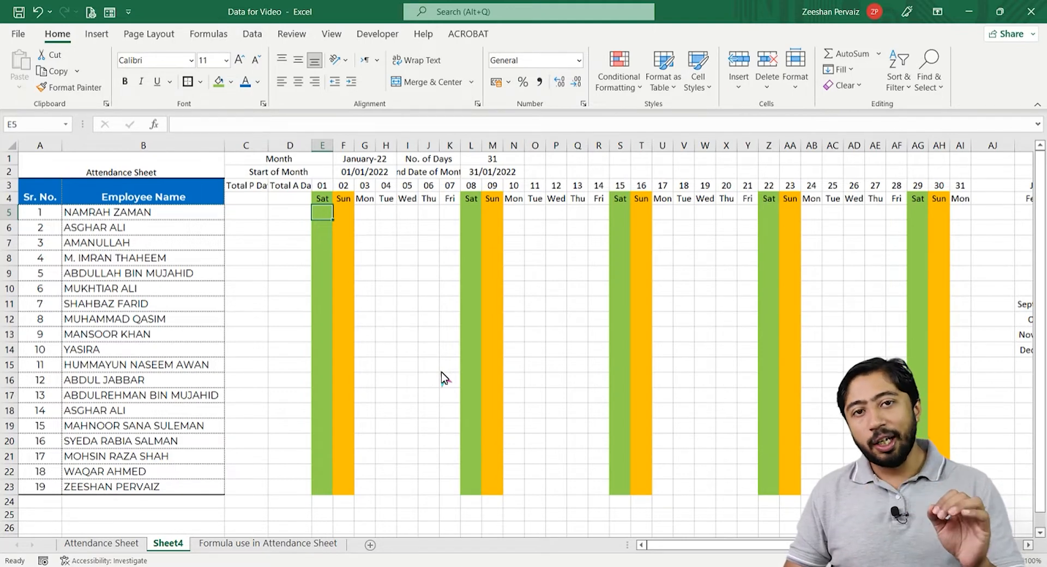
key("Right")
key("Right")
key("Right")
key("Right")
key("Right")
key("Right")
key("Right")
key("Right")
key("Right")
key("Right")
key("Right")
key("Right")
key("Right")
key("Right")
key("Right")
key("Right")
key("Right")
key("Right")
key("Right")
key("Right")
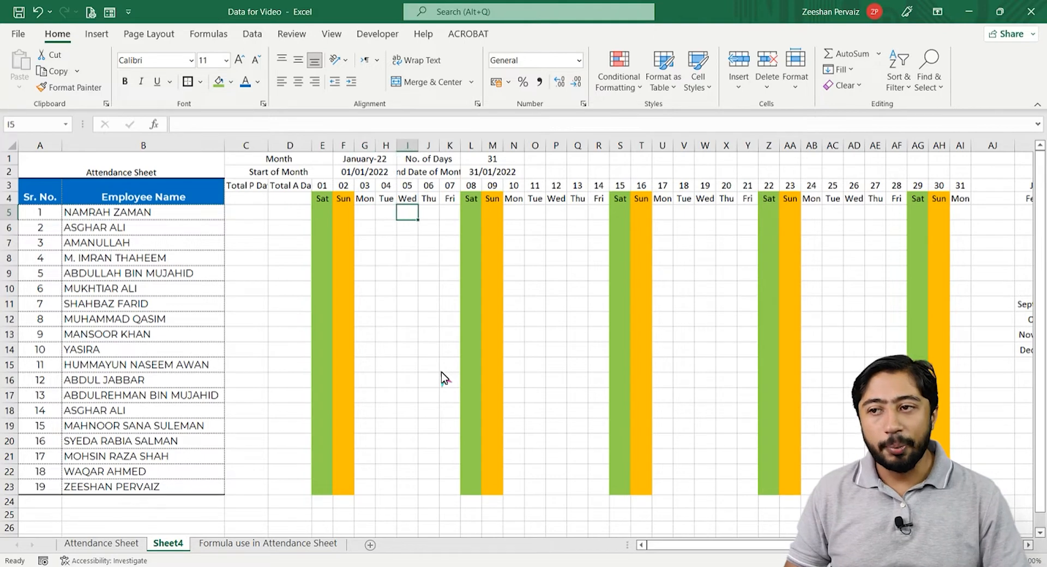
key("Left")
key("Left")
key("Left")
key("Left")
key("Left")
key("Left")
key("Left")
key("Left")
key("Left")
key("Left")
key("Left")
key("Left")
key("Left")
key("Left")
key("Left")
key("Left")
key("Left")
key("Left")
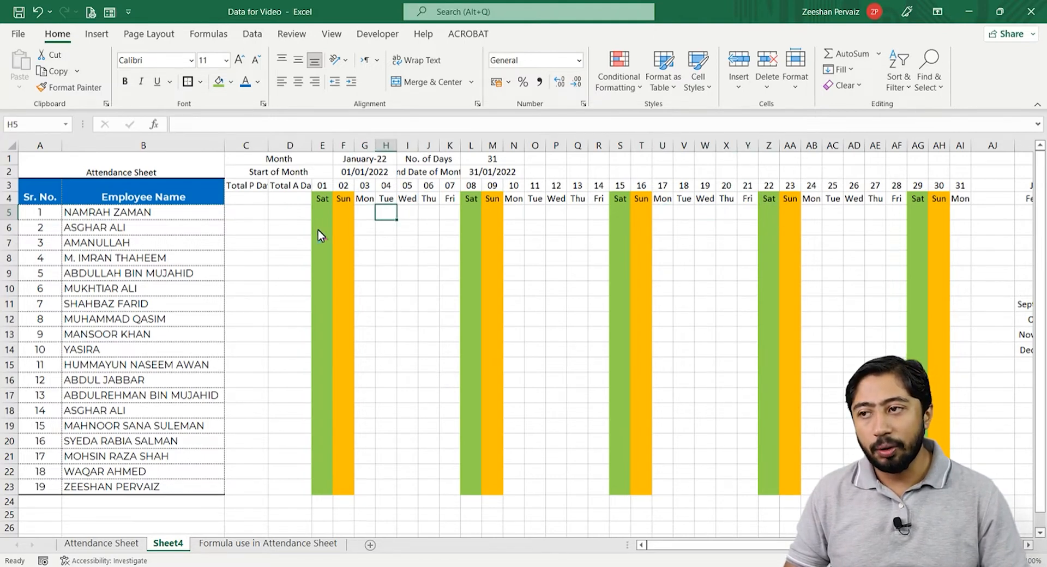
Switch the sheet's month to March-22
left_click(322, 212)
left_click(391, 158)
left_click(402, 158)
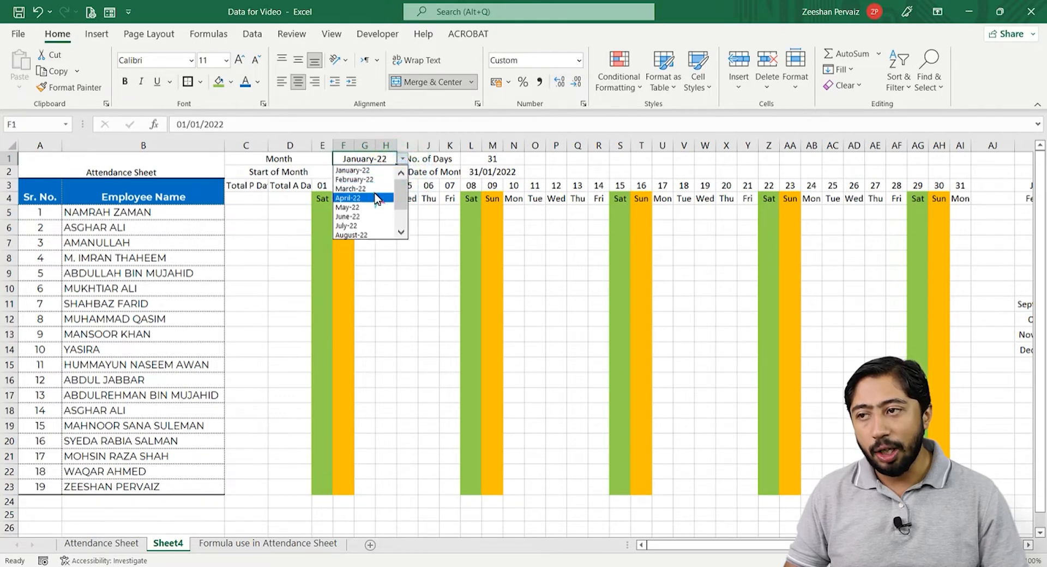
left_click(371, 188)
Start an IF formula in E5 that returns an empty text when the weekday in E4 is "sun"
left_click(331, 218)
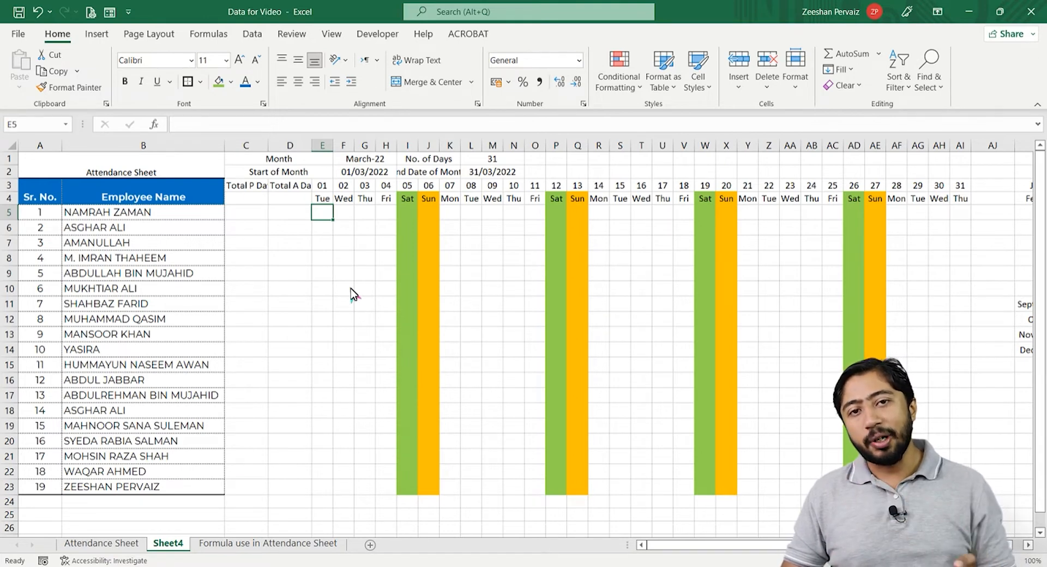
type("=")
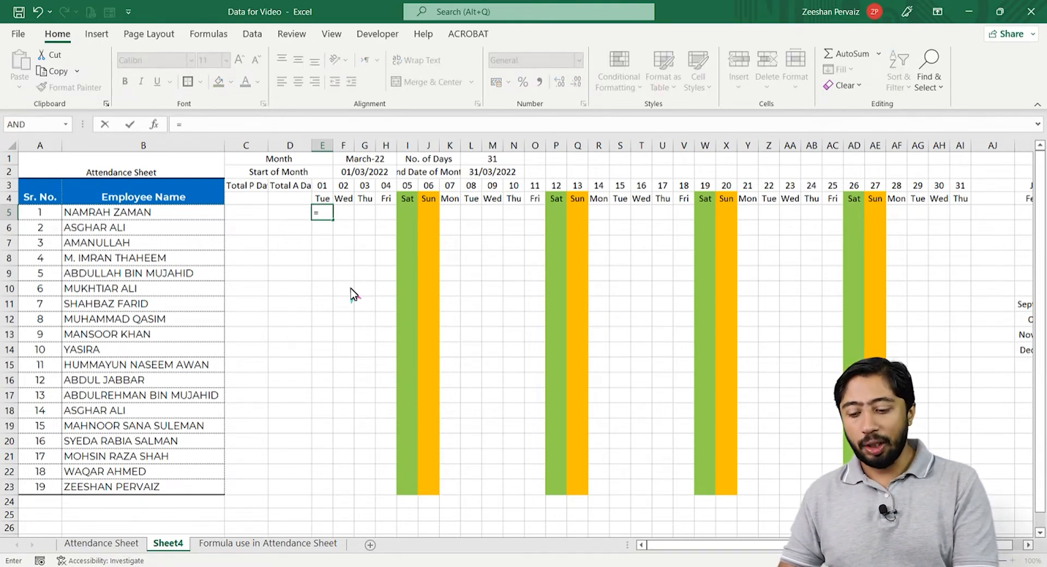
type("if")
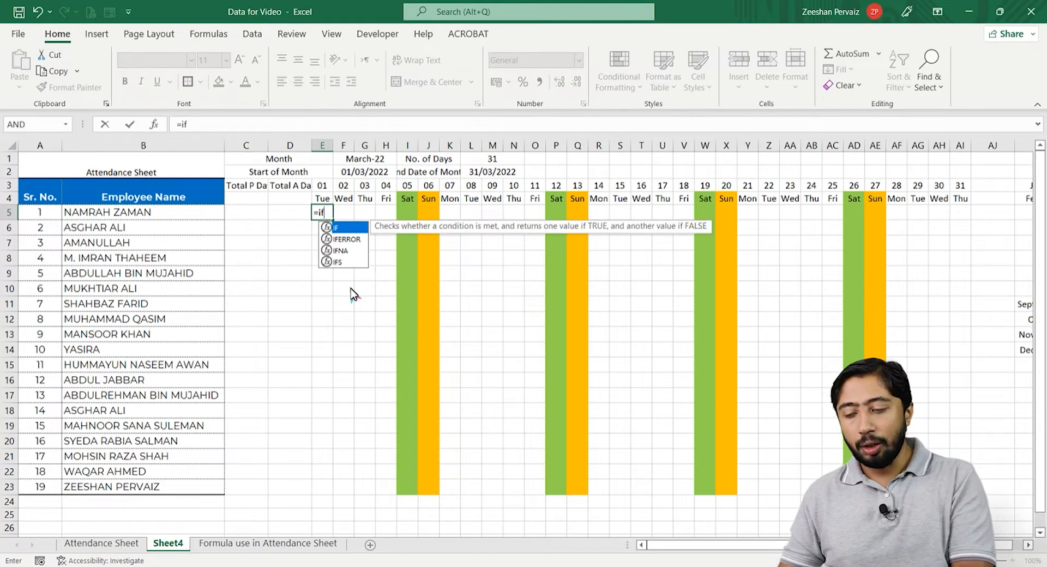
type("(")
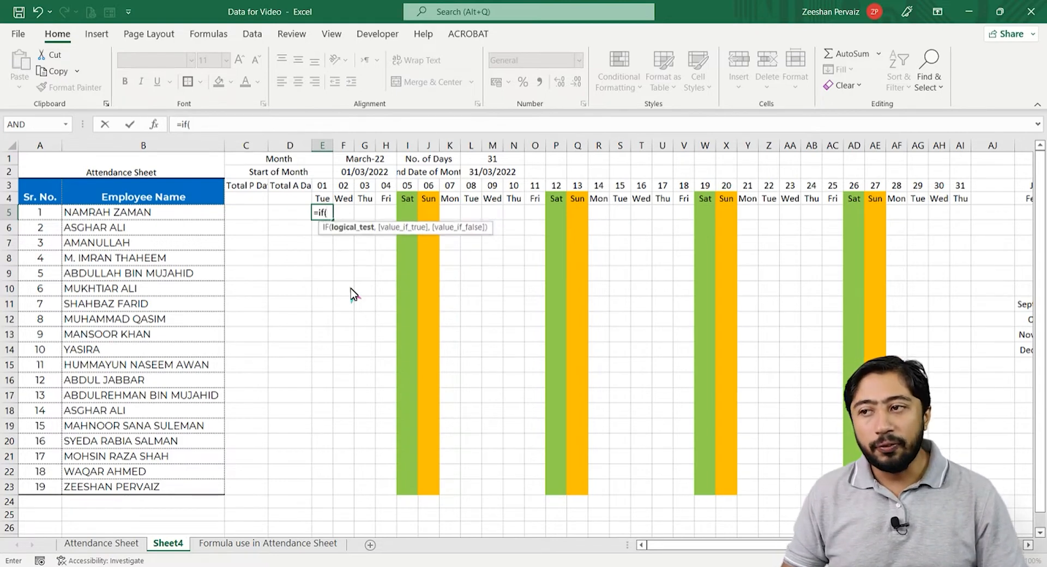
key("Up")
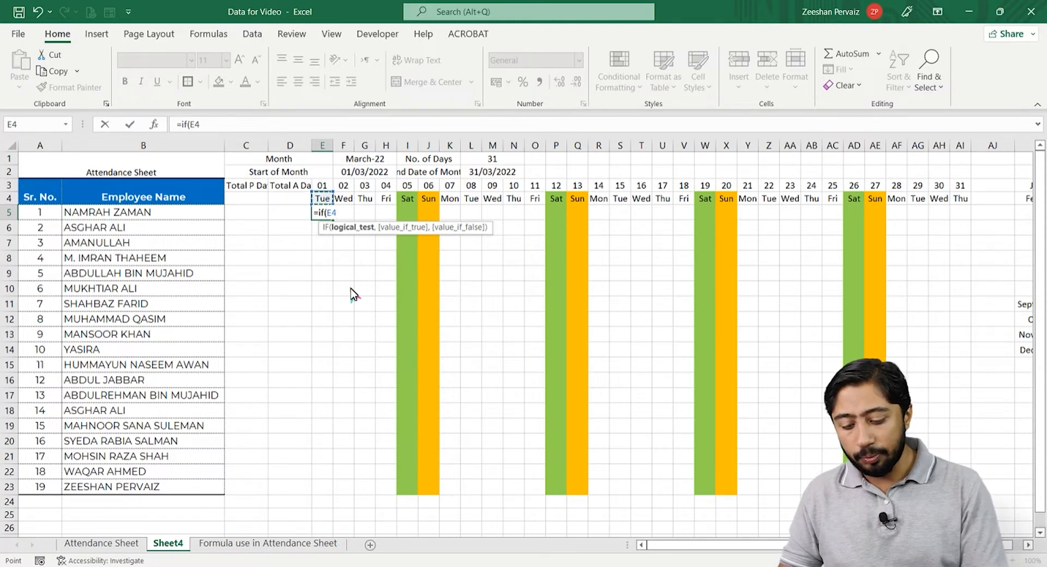
type("=")
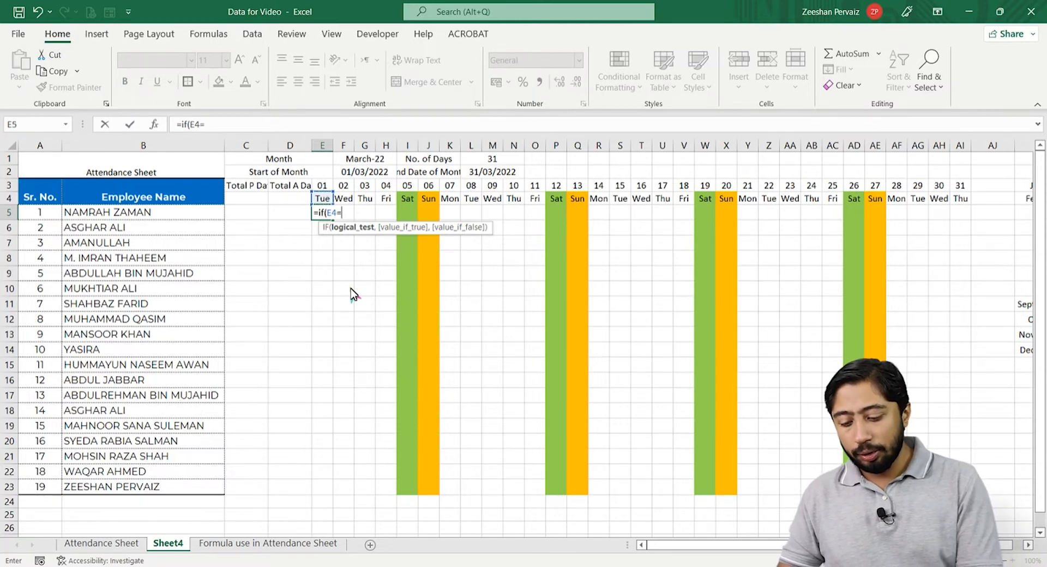
type("\"sun\"")
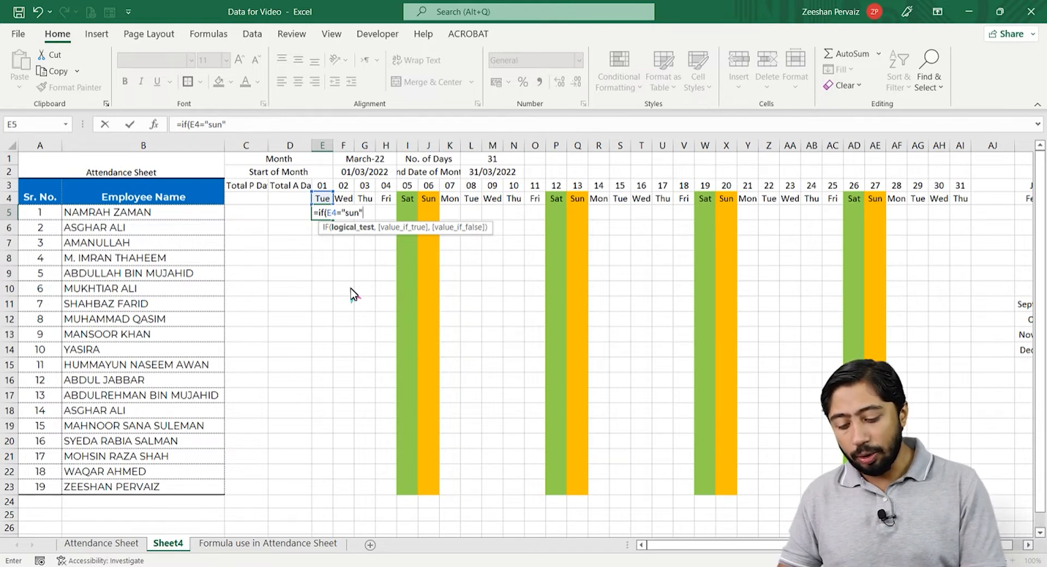
type(",\"\"")
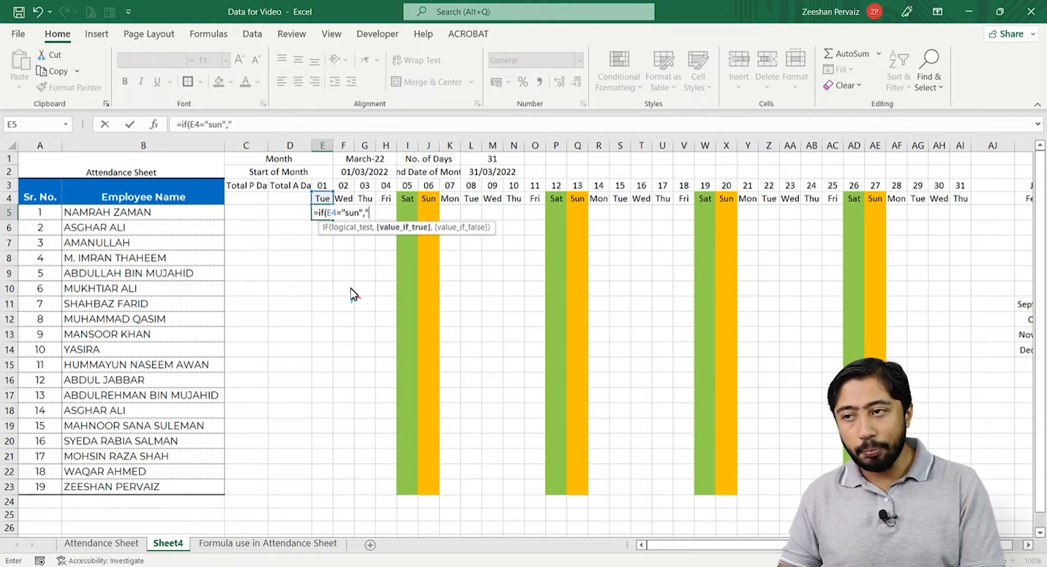
type(",")
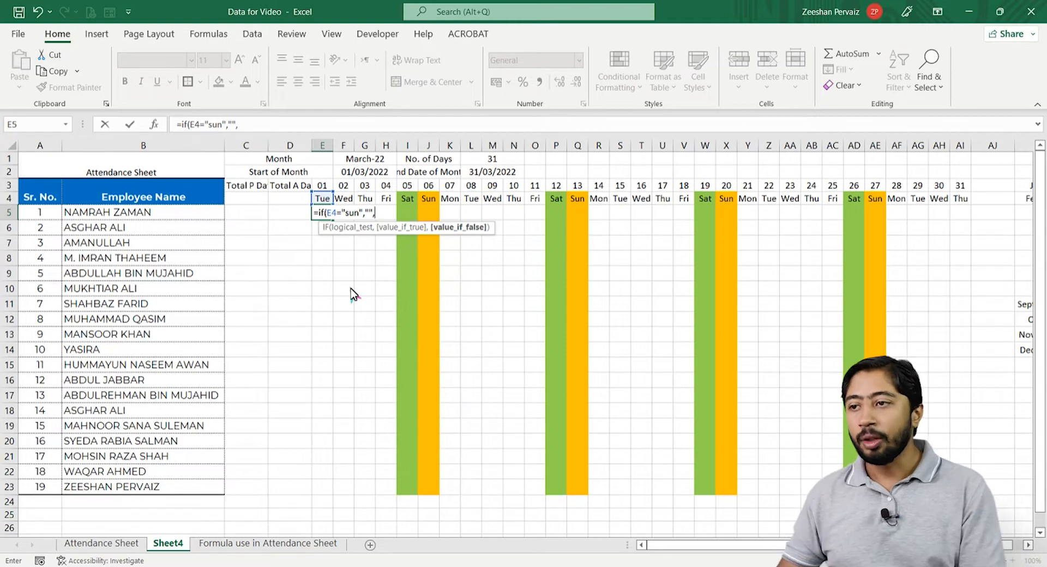
Complete the E5 formula with a nested IF that returns empty text when E4 is "sat" and "P" otherwise
type("if(")
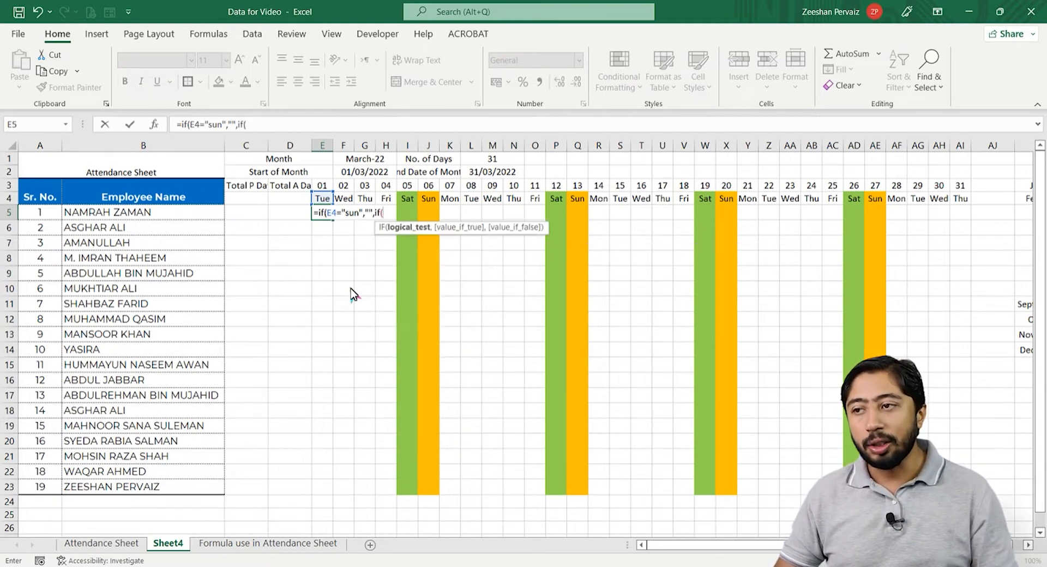
key("Up")
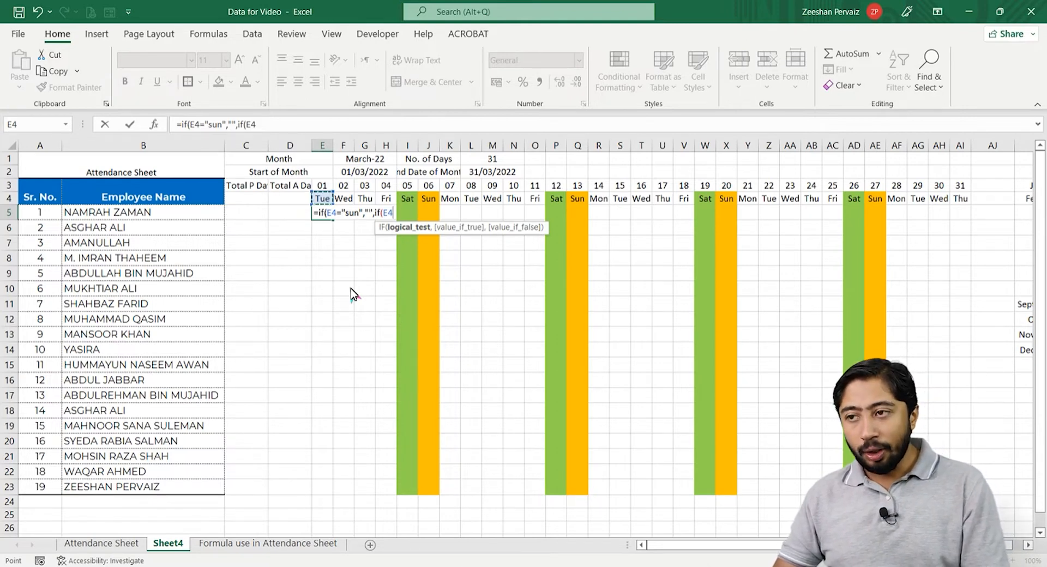
type("=\"")
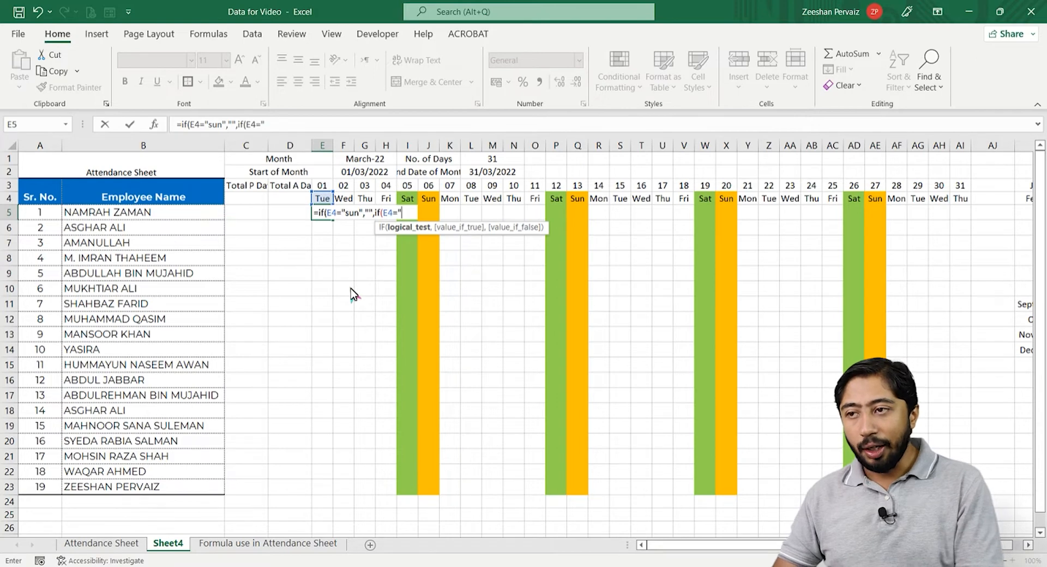
type("sat\"")
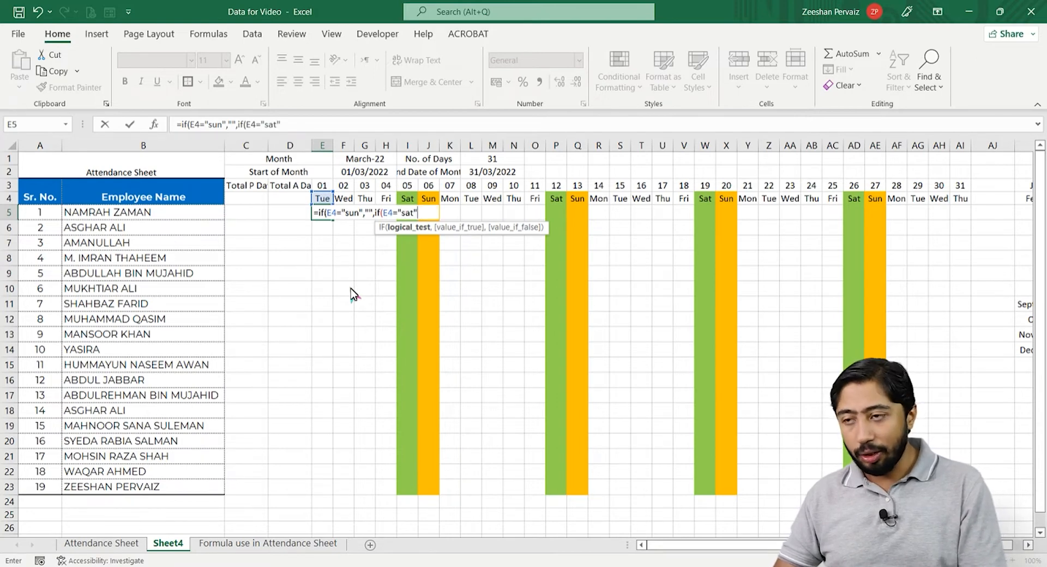
type(",\"\"")
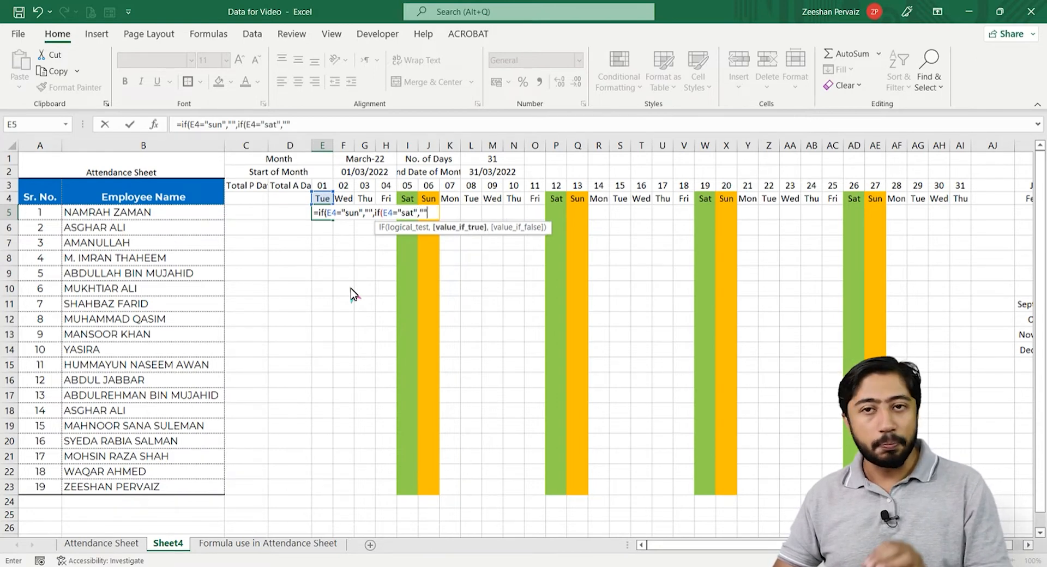
type(",")
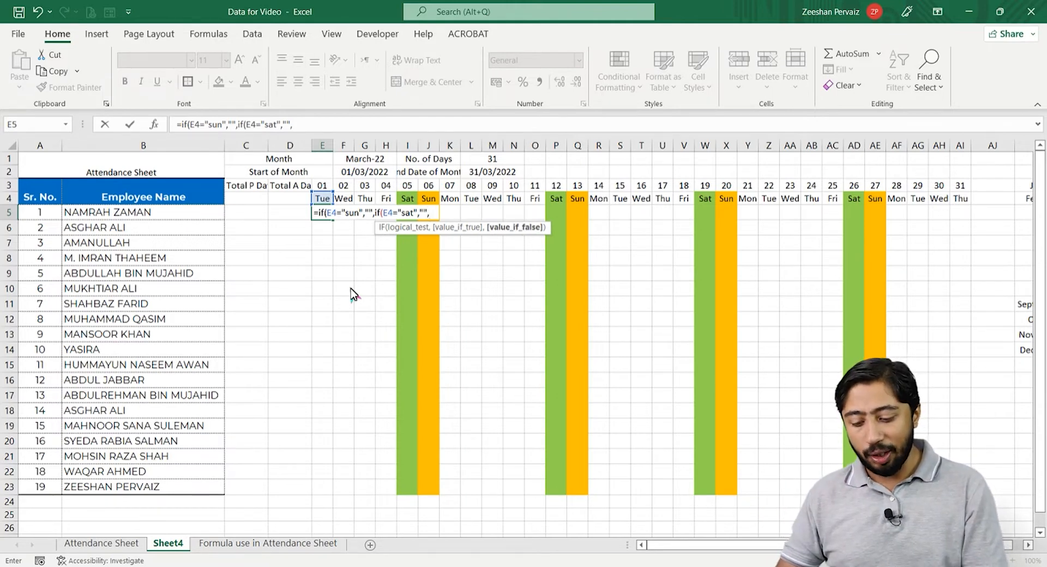
type("\"P\"")
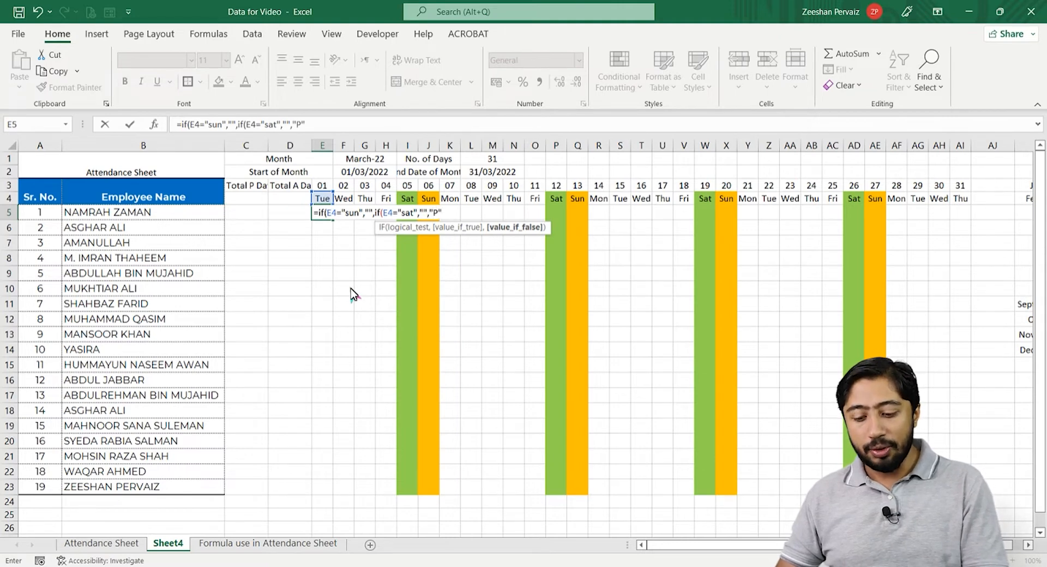
type(")")
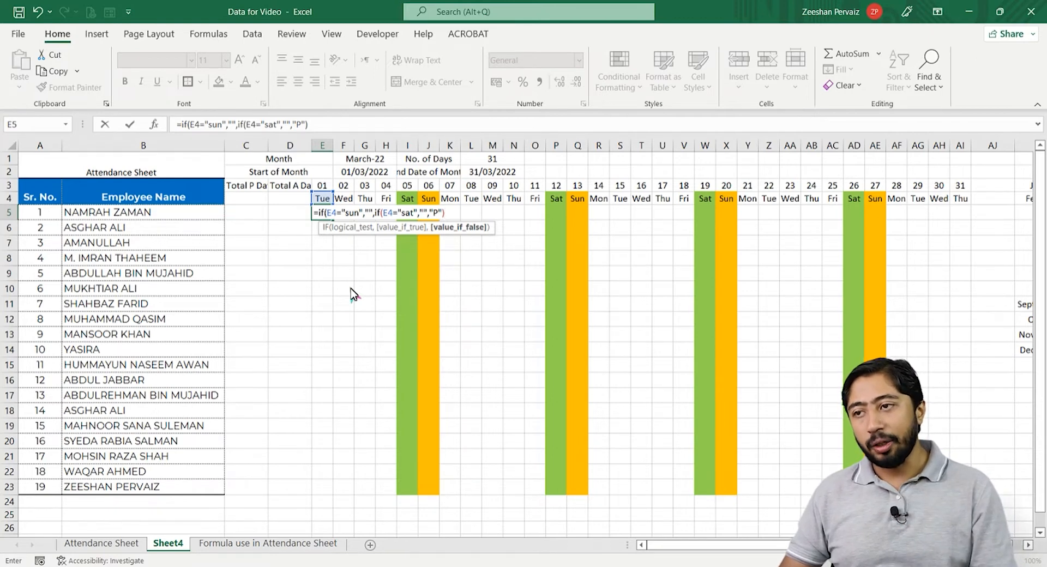
key("Return")
key("Return")
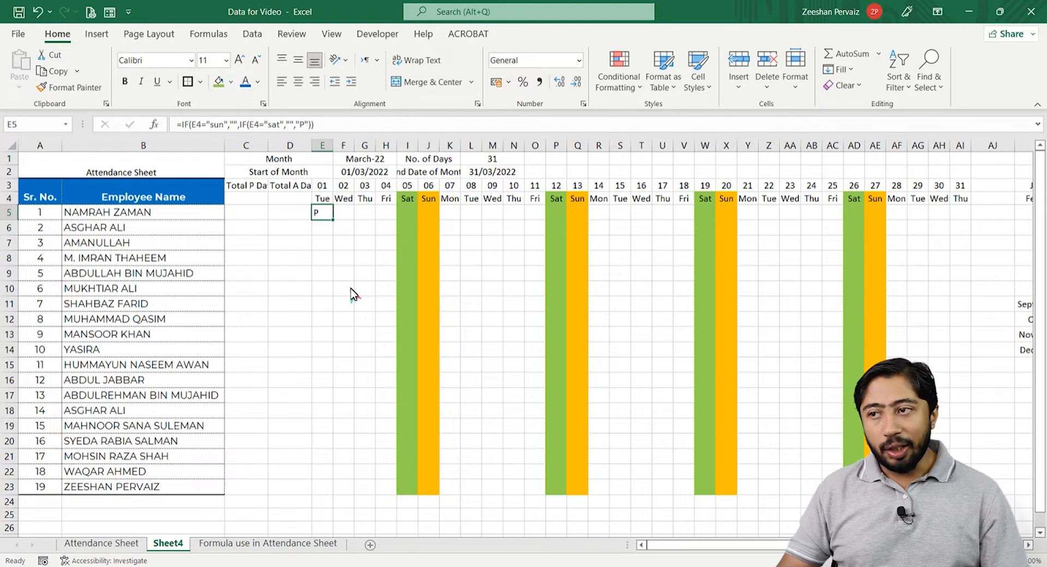
Lock the row of both weekday references in the E5 formula as E$4
key("F2")
key("Left")
key("Left")
key("Left")
key("Left")
key("Left")
key("Left")
key("Left")
key("Left")
key("Left")
key("Left")
key("Left")
key("Left")
key("Left")
key("Left")
key("Left")
key("Left")
key("Left")
key("Left")
key("Left")
key("Left")
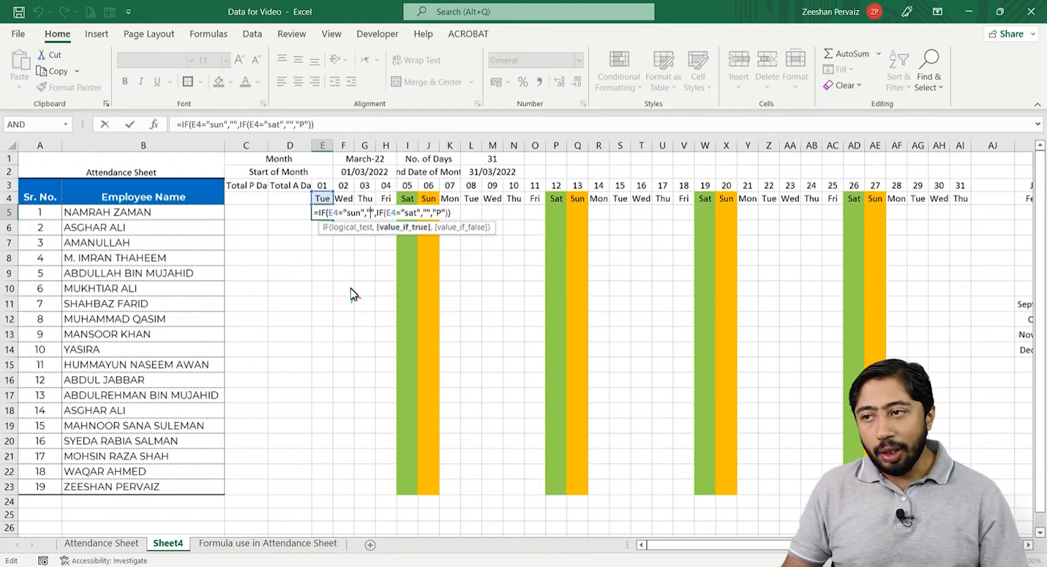
key("Left")
key("Left")
key("Left")
key("Left")
key("Left")
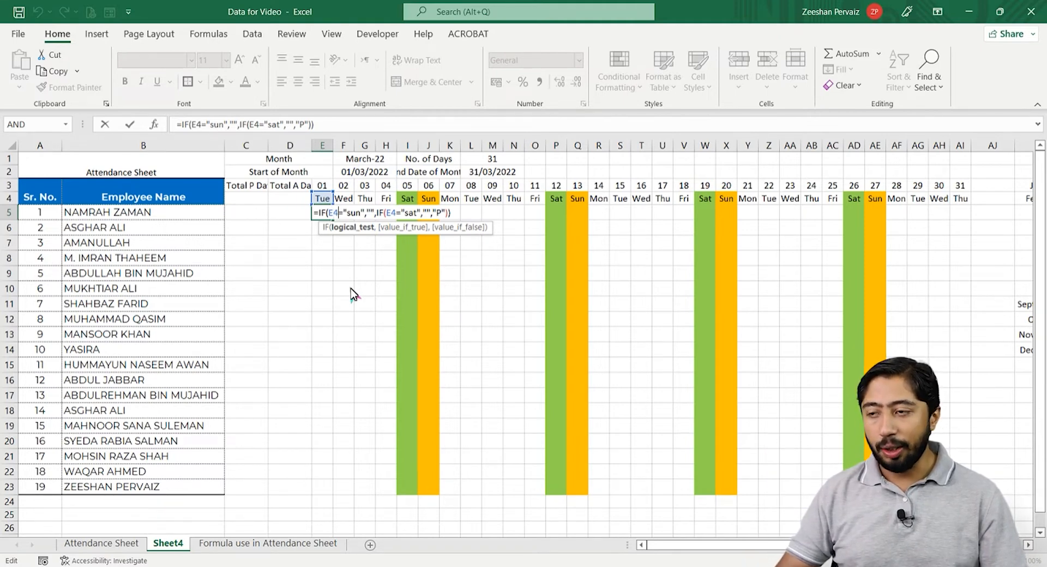
key("F4")
key("F4")
key("Right")
key("Right")
key("Right")
key("Right")
key("Right")
key("Right")
key("Right")
key("Right")
key("Right")
key("Right")
key("Right")
key("Right")
key("Right")
key("Right")
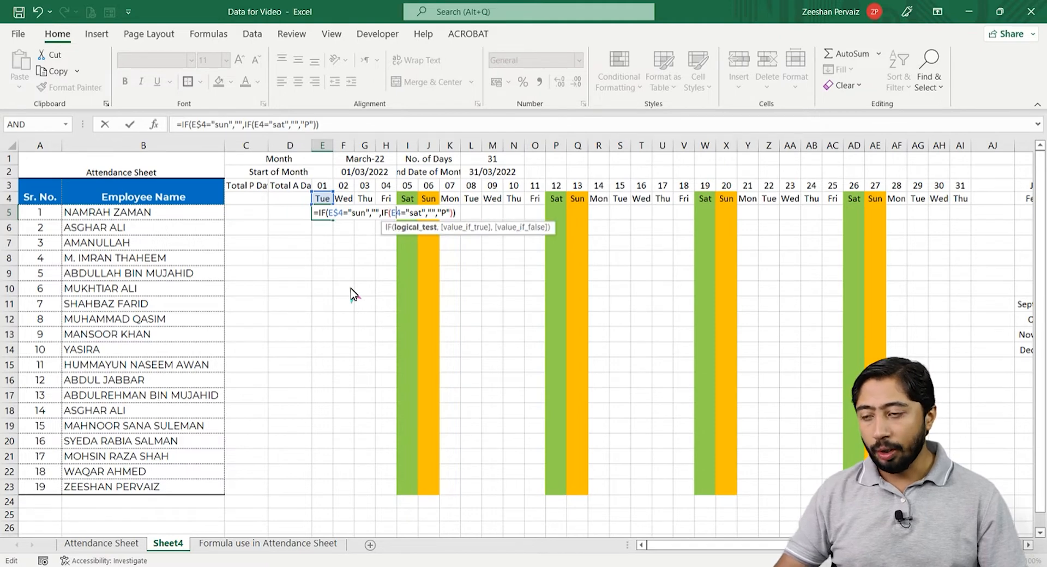
key("F4")
key("F4")
key("ctrl+Return")
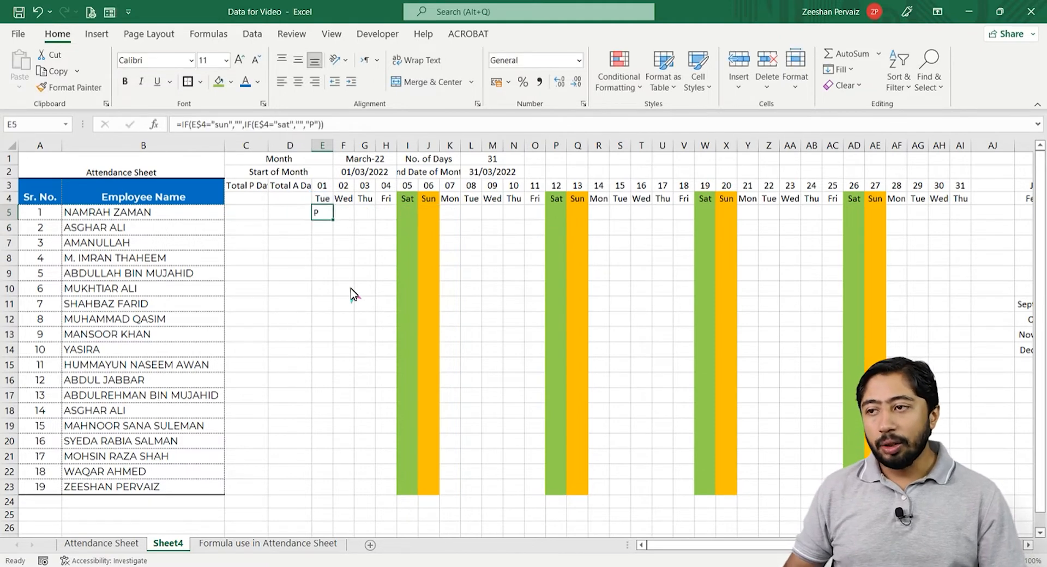
Copy the E5 attendance formula across the whole attendance grid E5:AI23
key("ctrl+c")
key("Right")
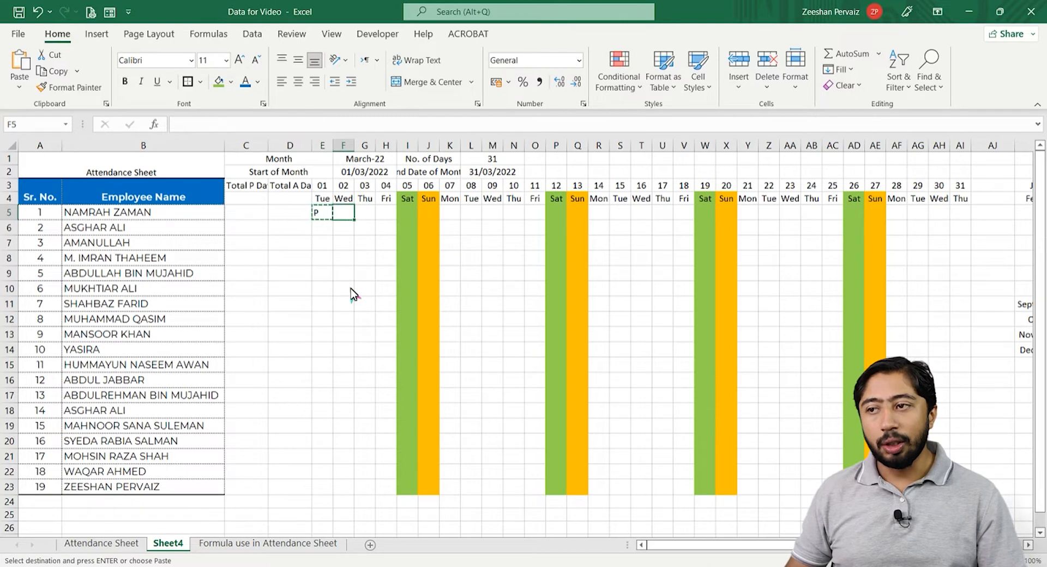
key("shift+Right")
key("shift+Right")
key("shift+Right")
key("shift+Right")
key("shift+Right")
key("shift+Right")
key("shift+Right")
key("shift+Right")
key("shift+Right")
key("shift+Right")
key("shift+Right")
key("shift+Right")
key("shift+Right")
key("Left")
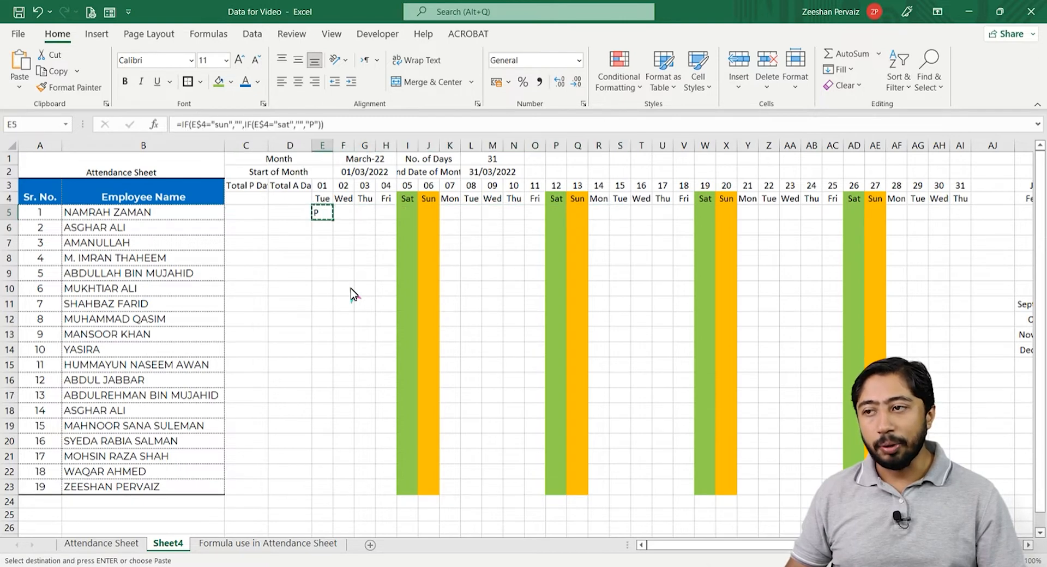
left_click_drag(333, 220, 978, 486)
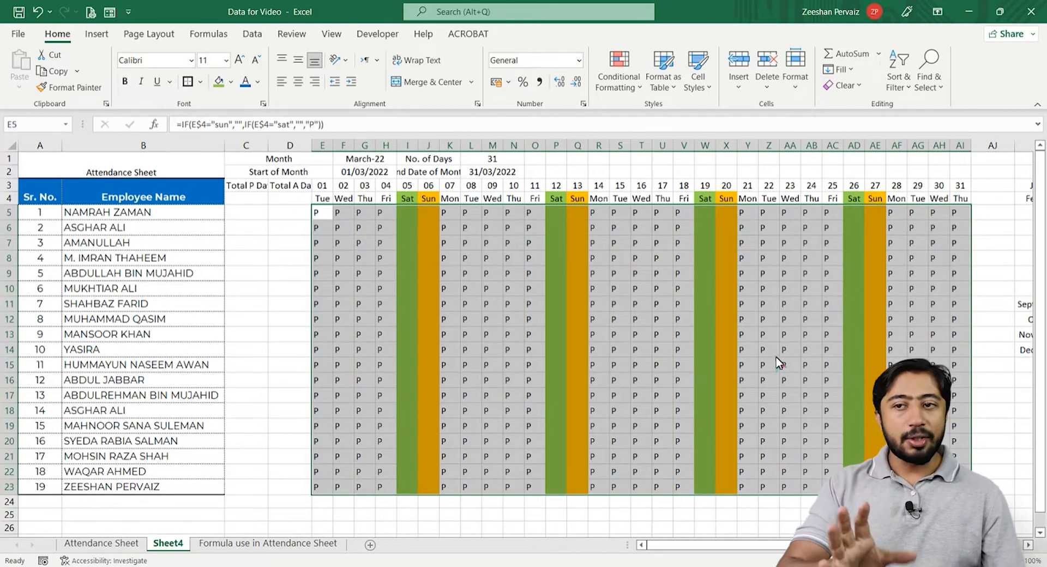
Remove the nested Saturday test from E5 so its formula is =IF(E$4="sun","","P")
left_click(409, 213)
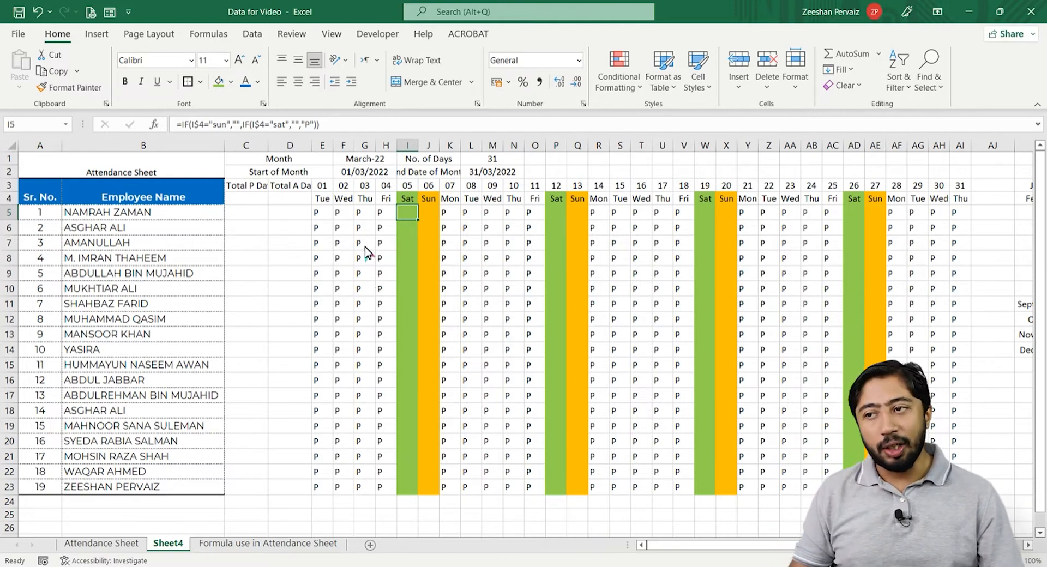
key("Left")
key("Left")
key("Left")
key("Left")
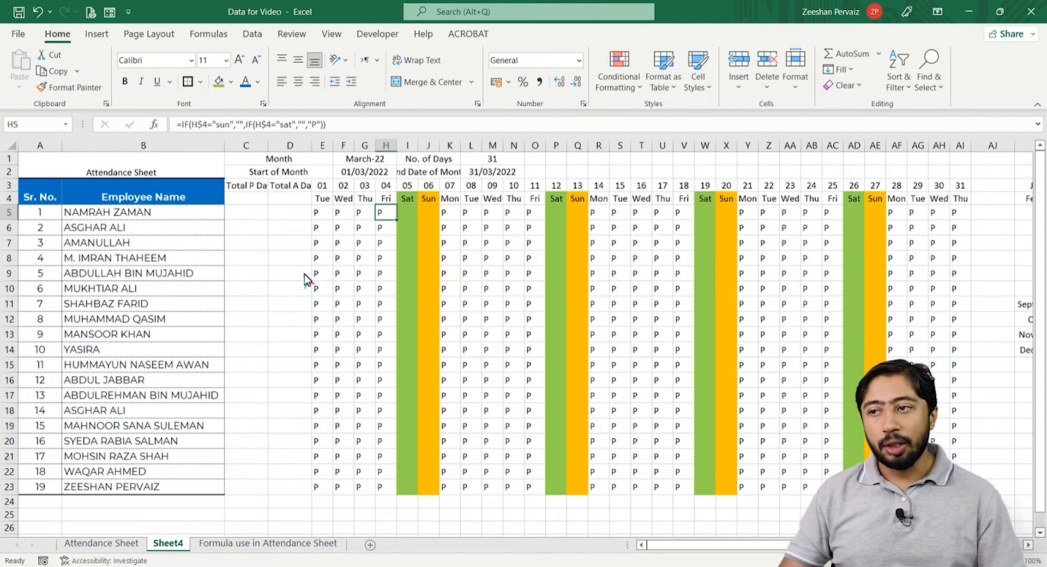
key("F2")
key("Left")
key("Left")
key("Left")
key("Left")
key("Left")
key("Left")
key("Left")
key("Left")
key("Left")
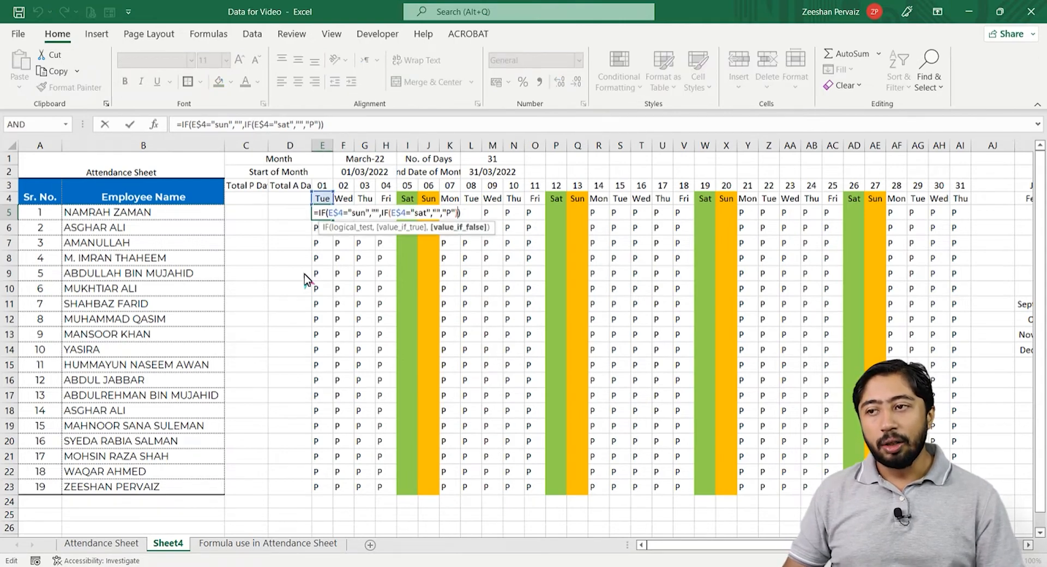
key("Right")
key("Right")
key("Right")
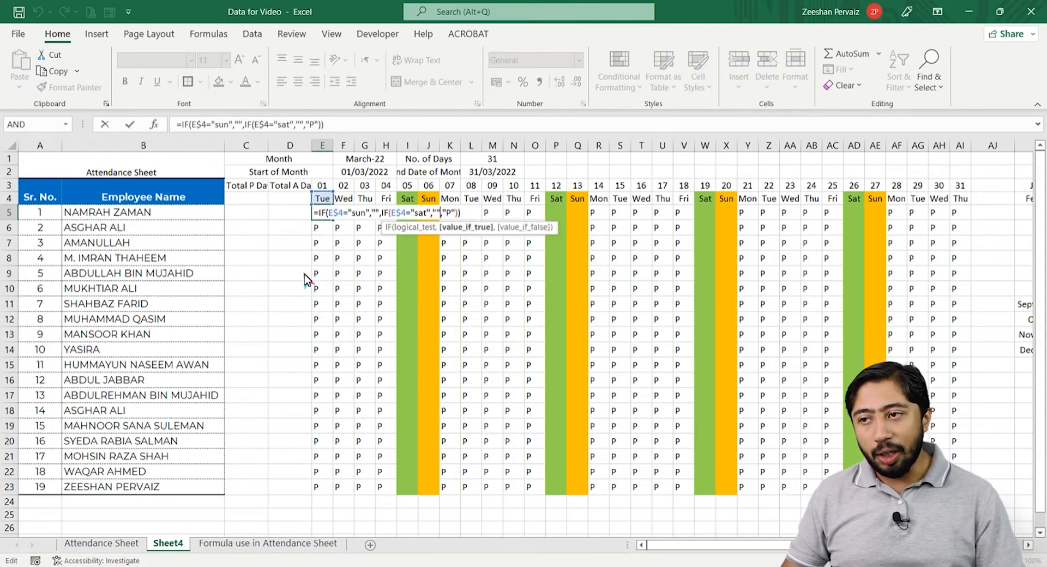
key("Right")
key("shift+Left")
key("shift+Left")
key("shift+Left")
key("shift+Left")
key("shift+Left")
key("shift+Left")
key("shift+Left")
key("shift+Left")
key("shift+Left")
key("shift+Left")
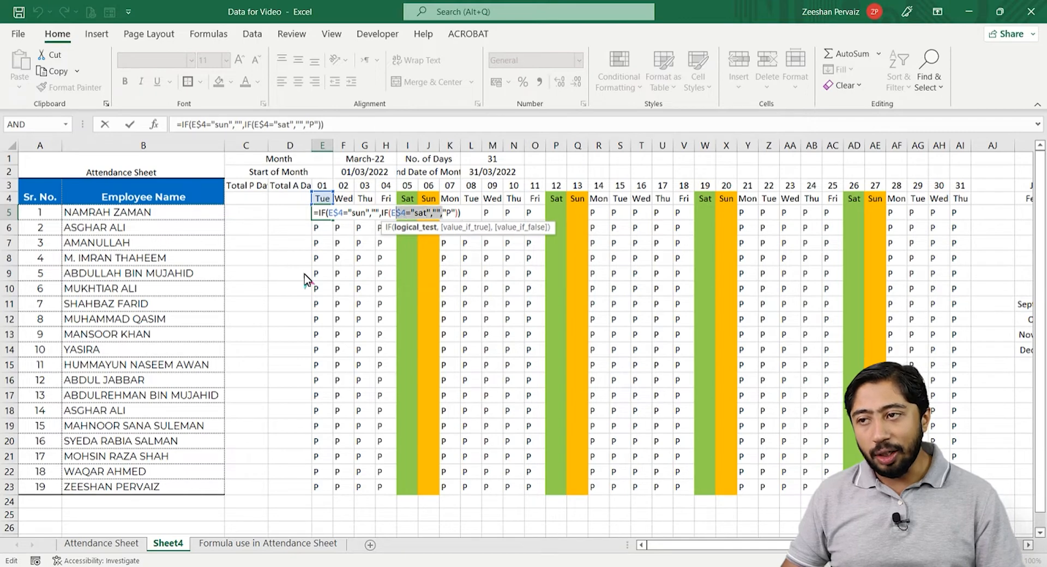
key("shift+Left")
key("shift+Left")
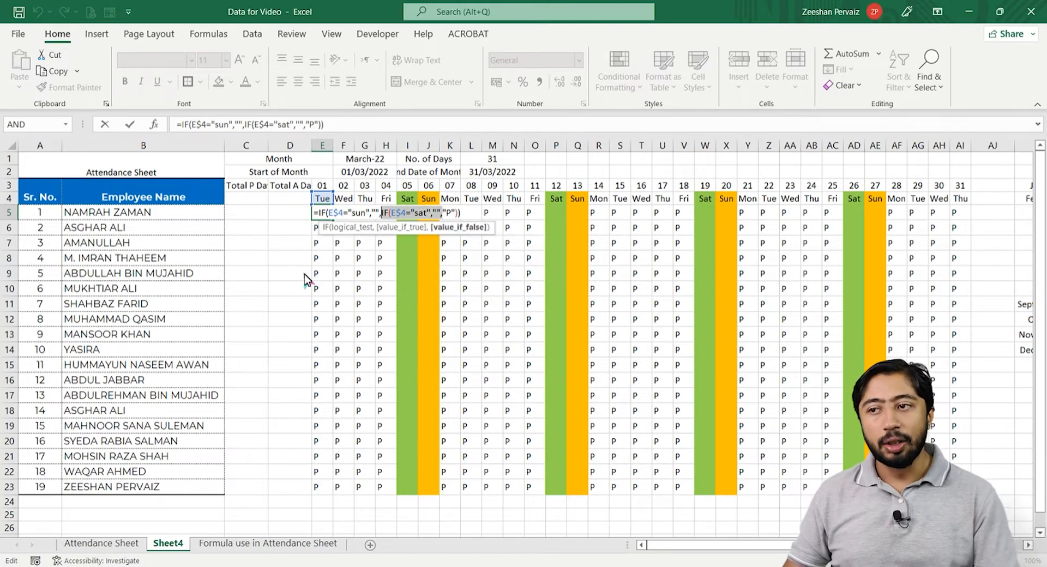
key("Delete")
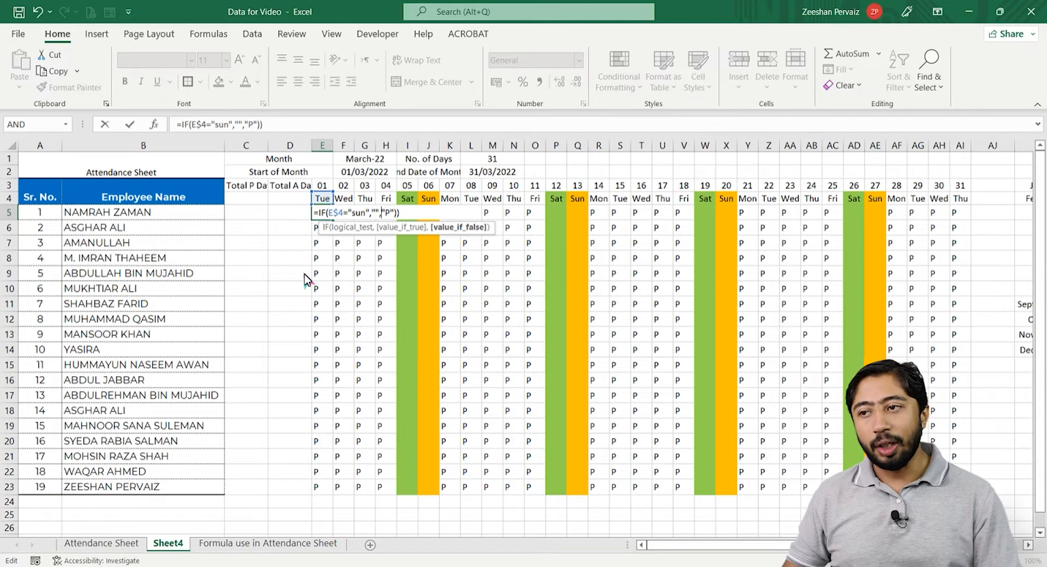
key("Return")
key("Return")
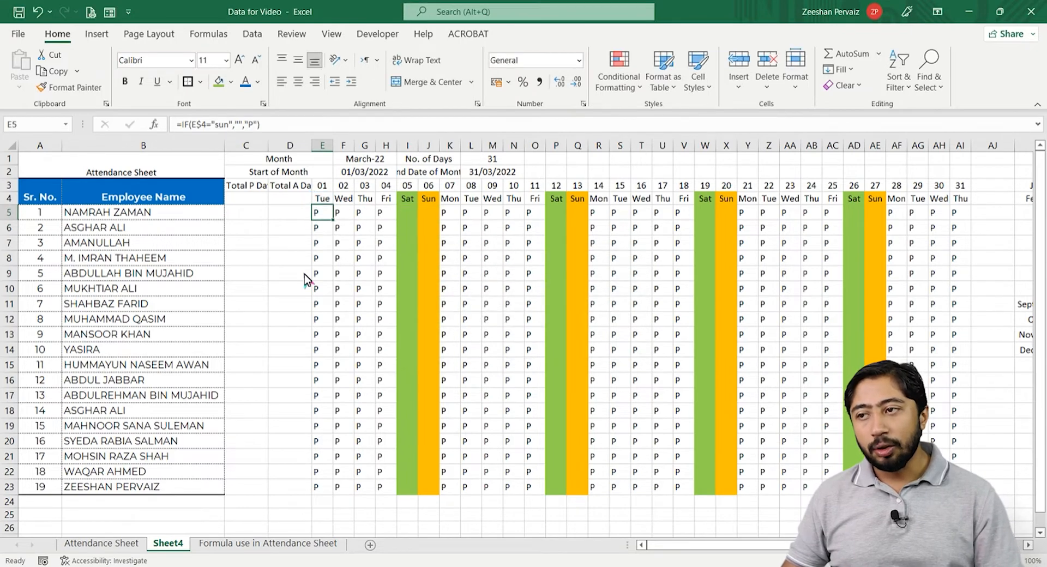
Copy the Sunday-only formula from E5 into F5:J5
key("ctrl+c")
key("Right")
key("shift+Right")
key("shift+Right")
key("shift+Right")
key("shift+Right")
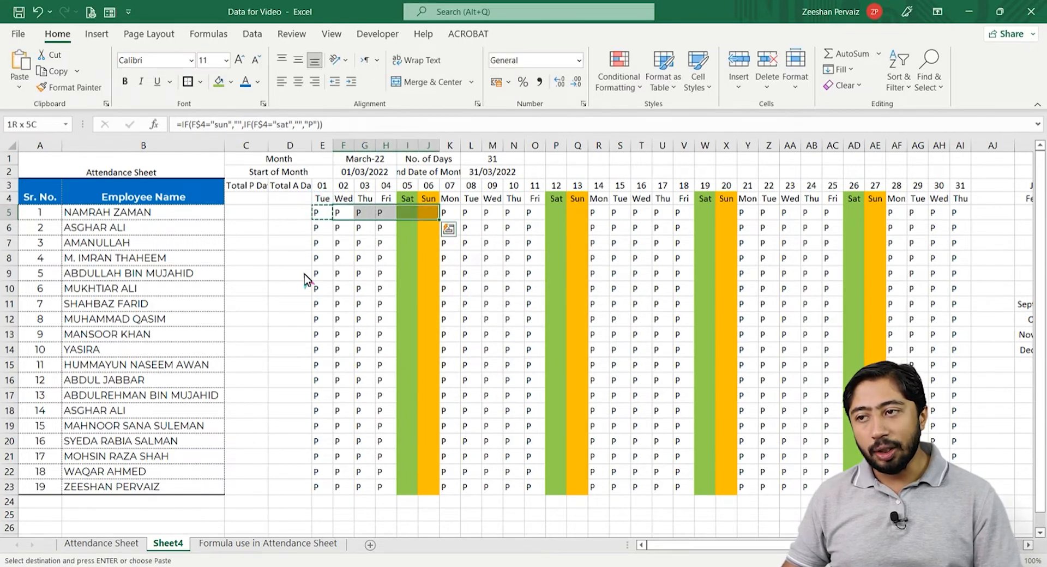
key("Return")
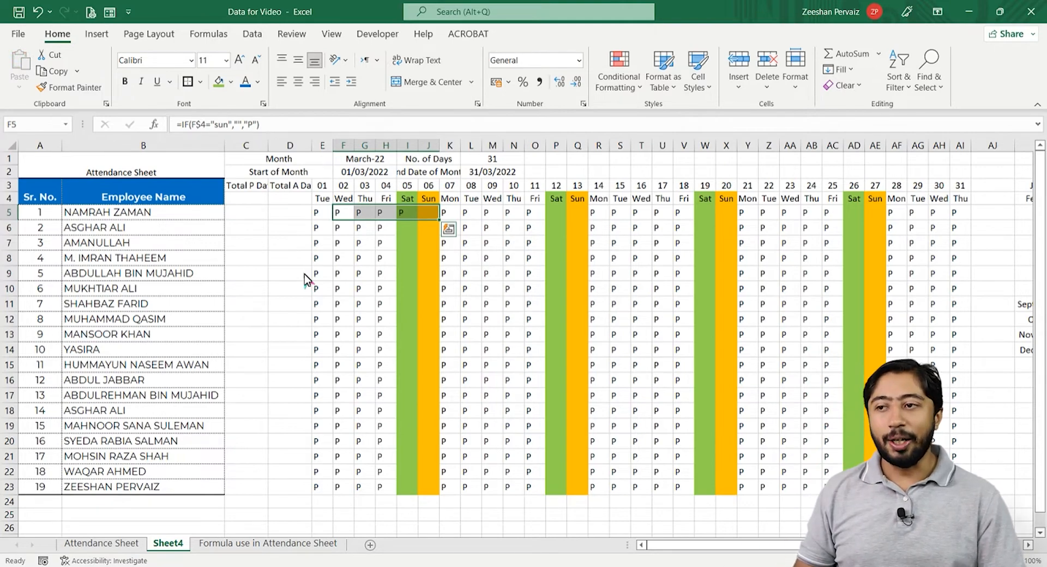
Undo the Sunday-only fill in F5:J5 and the removal of the Saturday test from the E5 formula
key("ctrl+z")
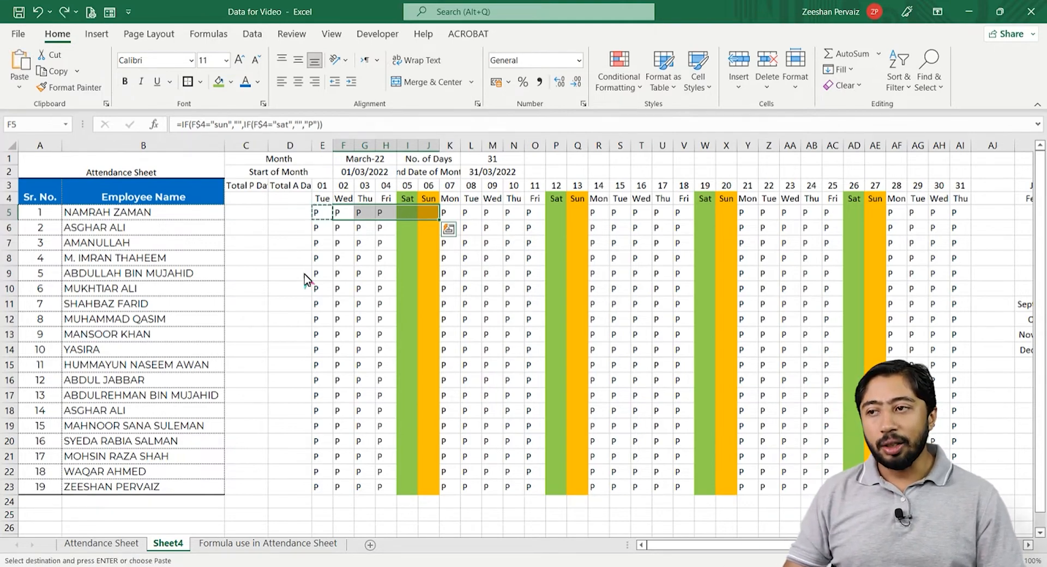
key("Left")
key("ctrl+z")
key("Escape")
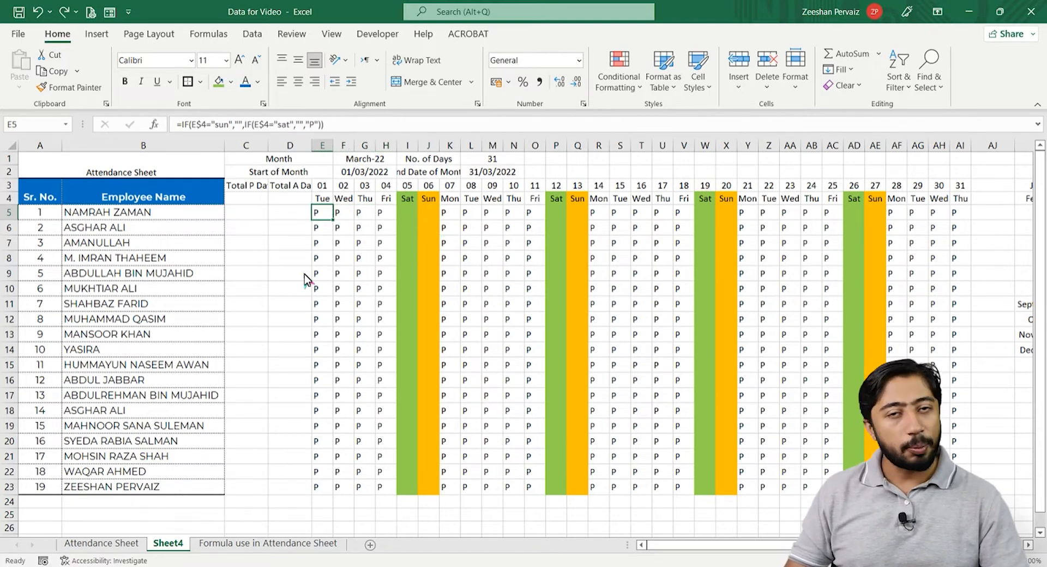
Examine the attendance formulas along row 5, from the first date column through the 31st in AI5
key("Right")
key("Right")
key("Right")
key("Right")
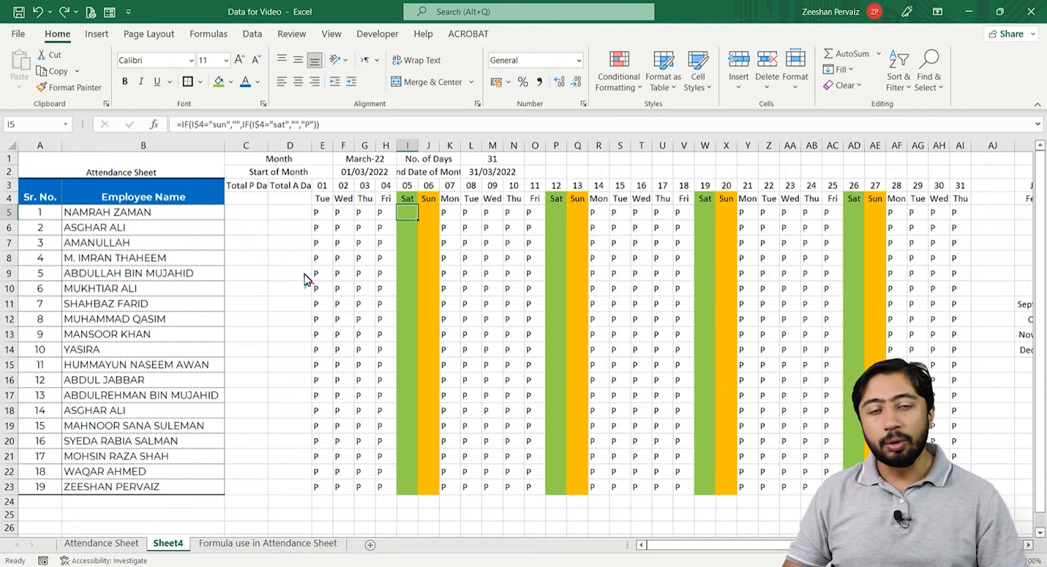
key("Left")
key("Left")
key("Left")
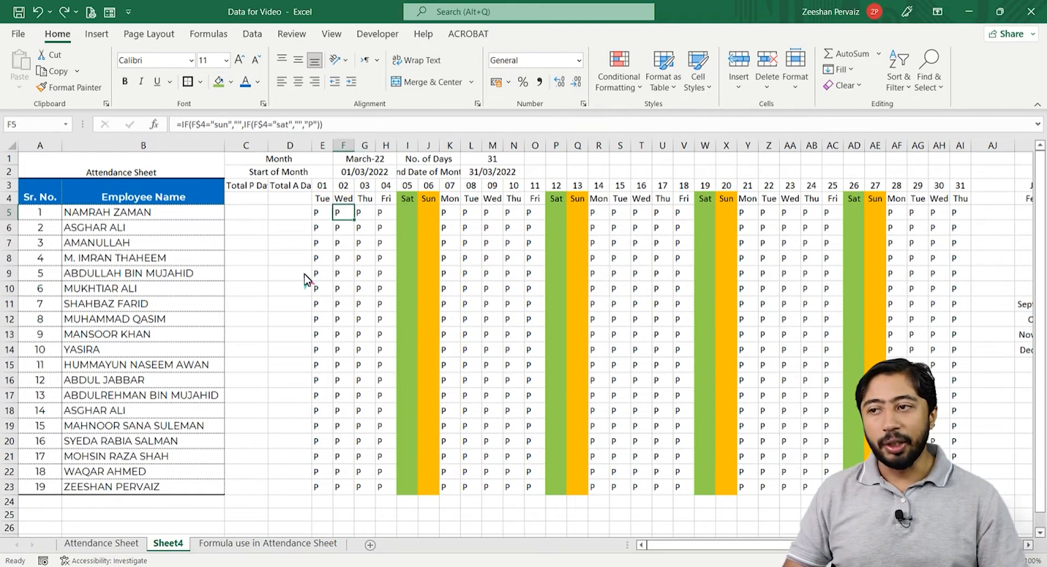
key("Left")
key("Left")
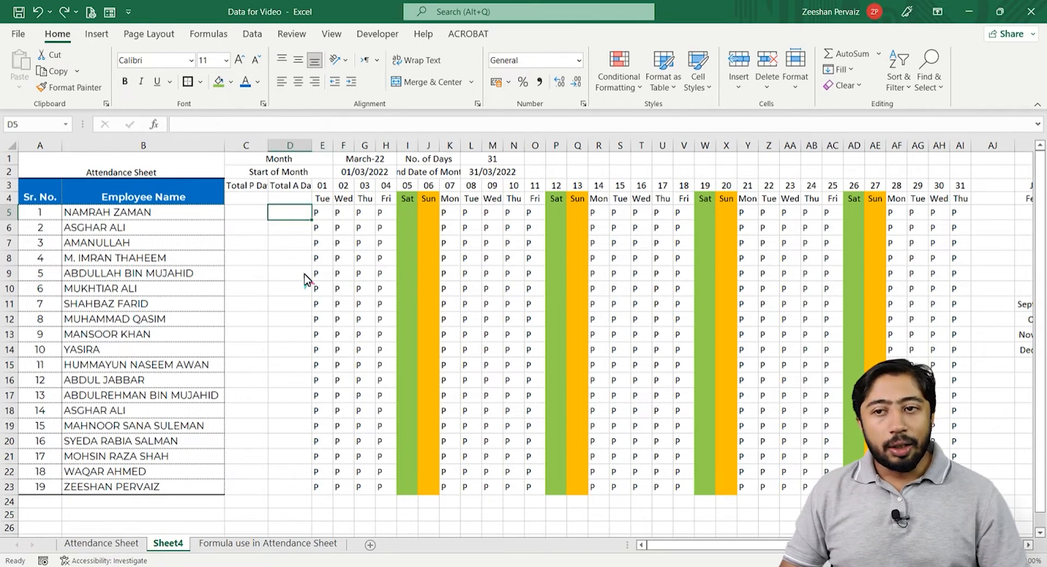
key("Right")
key("Right")
key("Right")
key("Right")
key("Right")
key("Right")
key("Right")
key("Right")
key("Right")
key("Right")
key("Right")
key("Right")
key("Right")
key("Right")
key("Right")
key("Right")
key("Right")
key("Right")
key("Right")
key("Right")
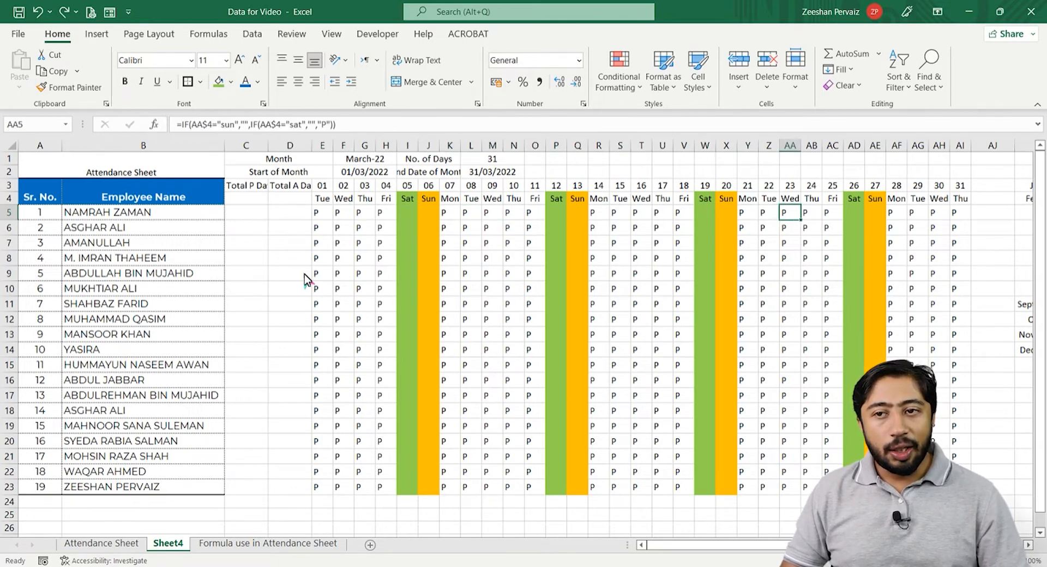
key("Right")
key("Right")
key("Right")
key("Right")
key("Right")
key("Right")
key("Right")
key("Right")
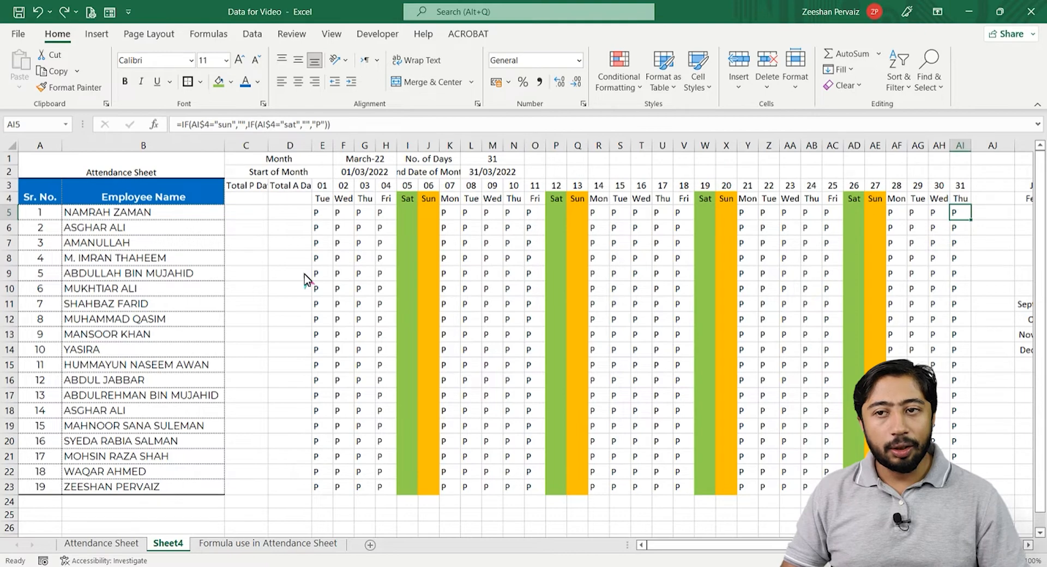
key("Up")
Set the month in F1 to February-22
left_click(374, 159)
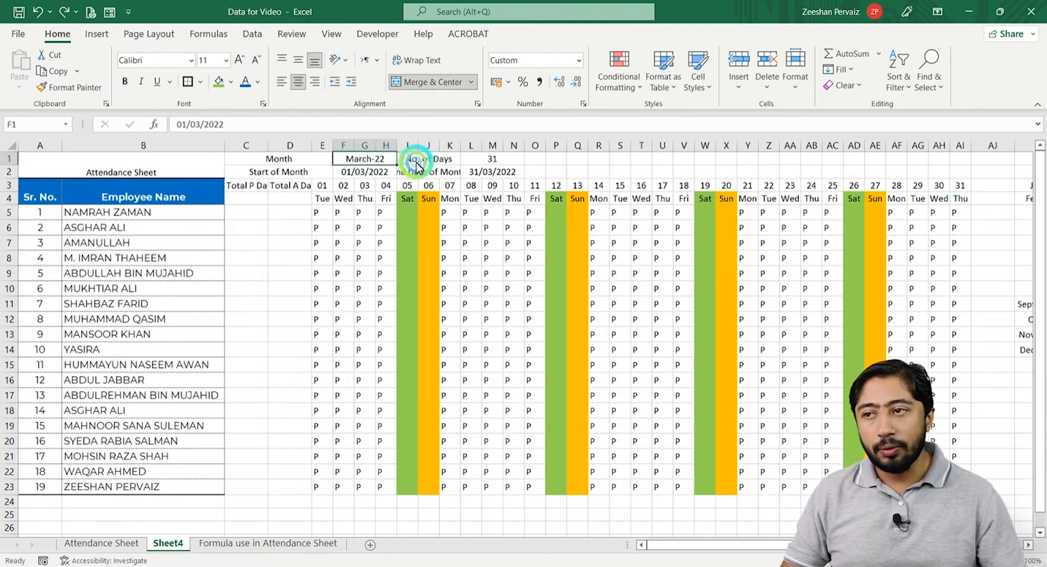
left_click(402, 159)
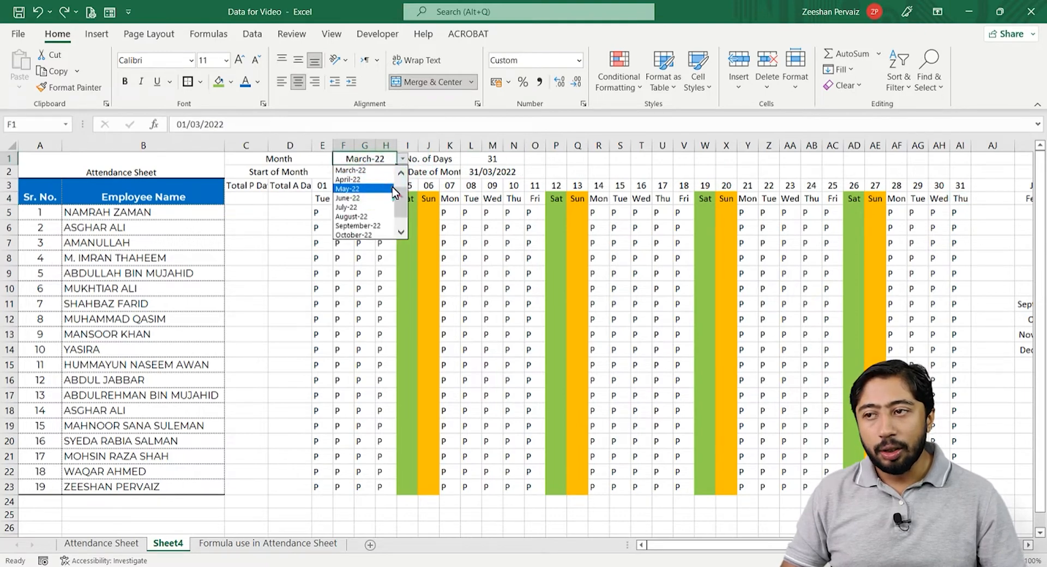
left_click_drag(402, 192, 402, 170)
left_click(374, 178)
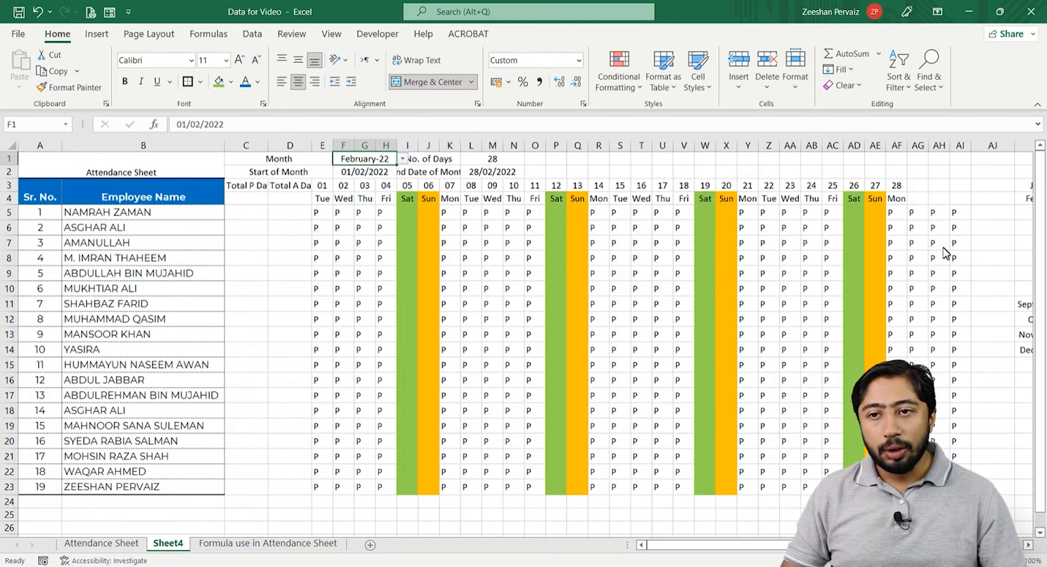
Examine the attendance formulas in columns AF to AH, around and past the last February date
left_click(918, 213)
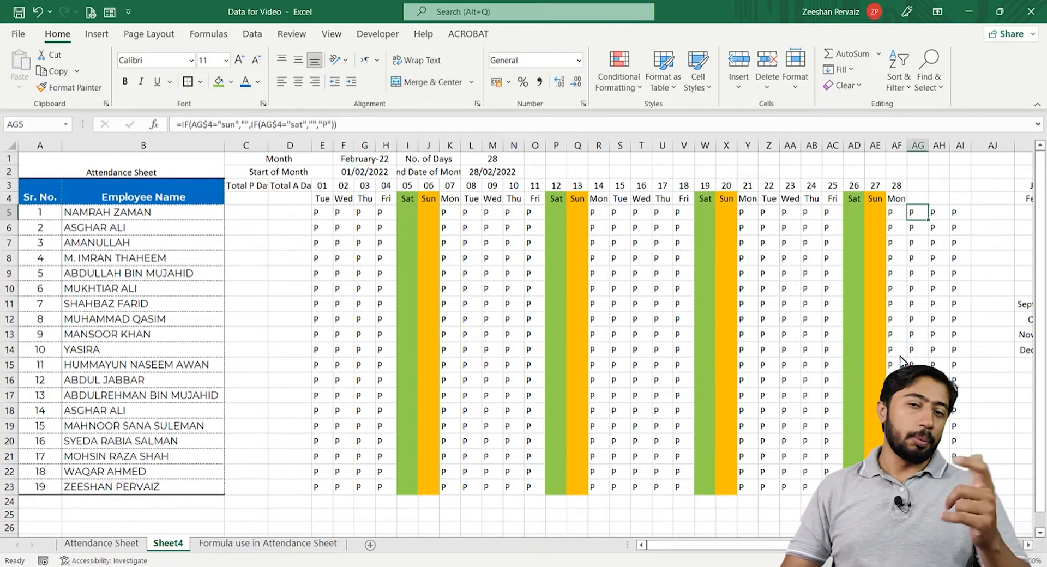
key("Left")
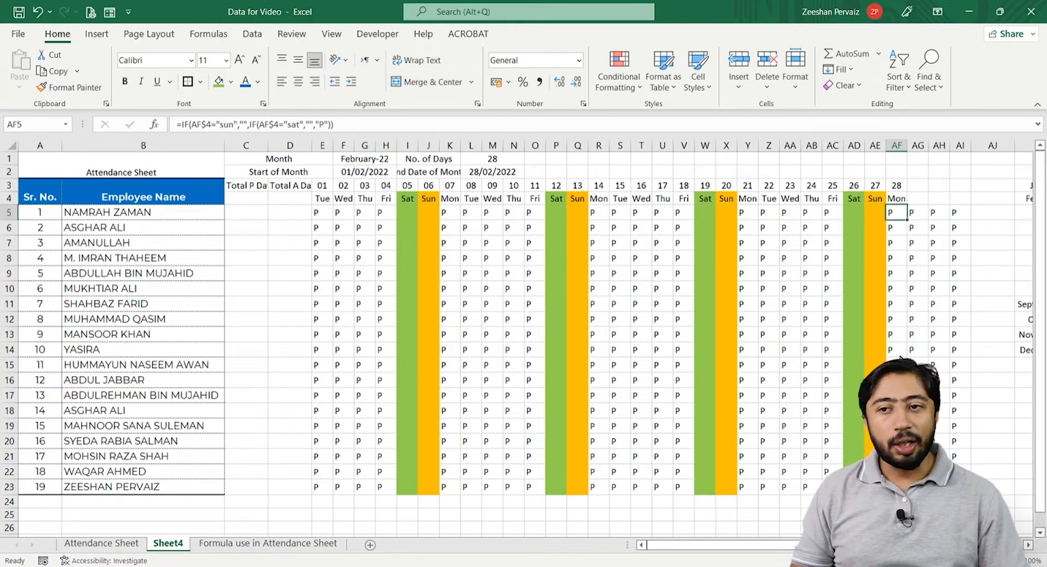
key("Up")
key("Right")
key("Down")
key("Down")
key("Right")
key("Up")
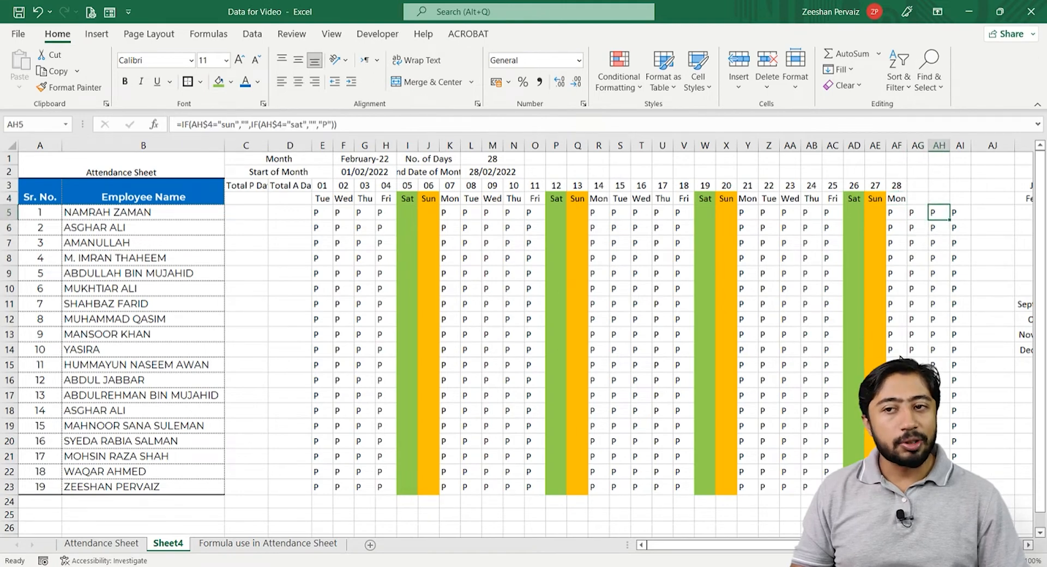
Add a nested blank-weekday test to E5 so its formula is =IF(E$4="sun","",IF(E$4="sat","",IF(E$4="","","P")))
key("Left")
key("Left")
key("Left")
key("Left")
key("Left")
key("Left")
key("Left")
key("Left")
key("Left")
key("Left")
key("Left")
key("Left")
key("Left")
key("Left")
key("Left")
key("Left")
key("Left")
key("Left")
key("Left")
key("Left")
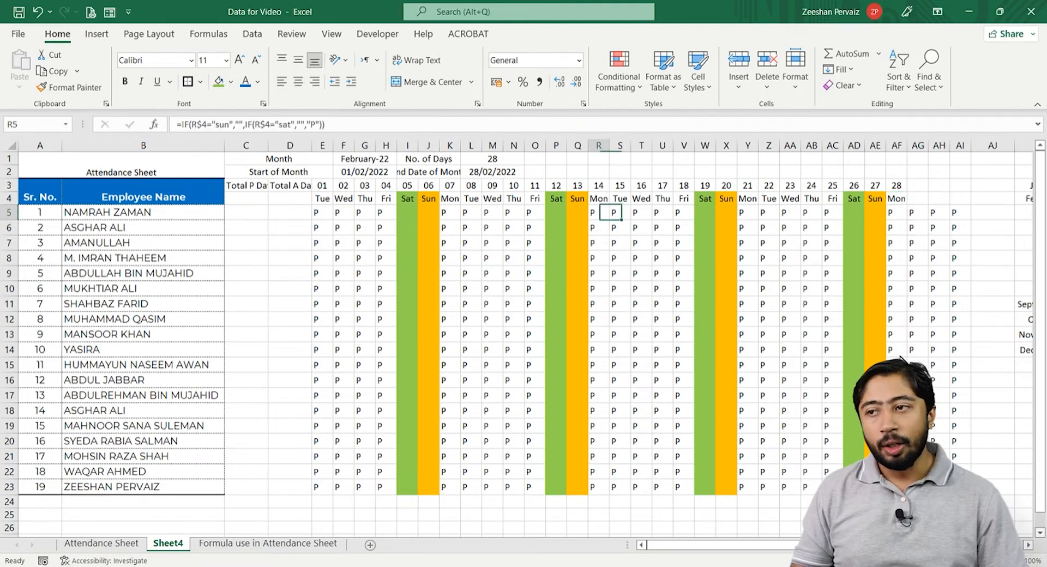
key("Right")
key("F2")
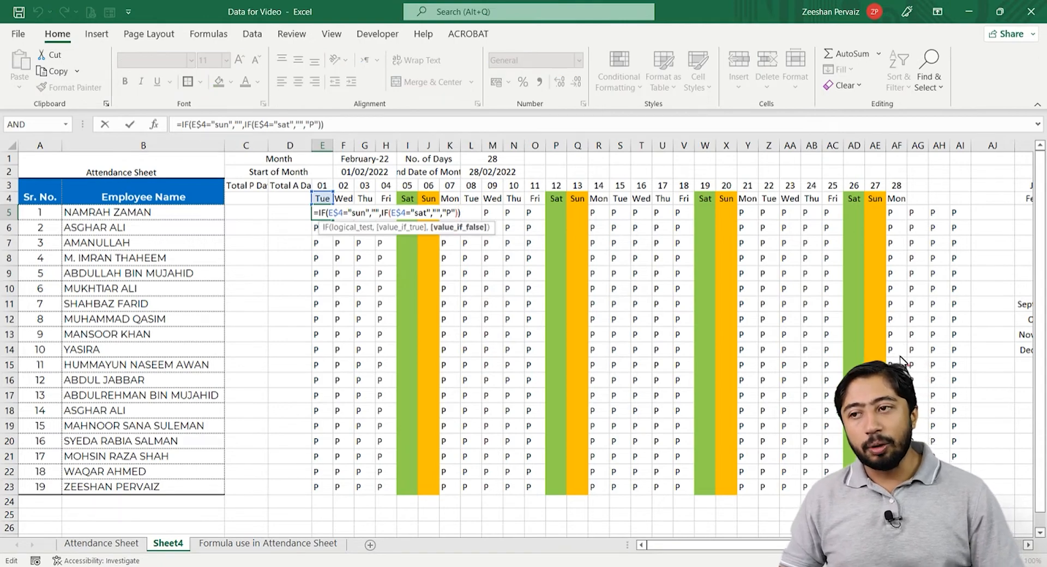
key("BackSpace")
key("BackSpace")
key("BackSpace")
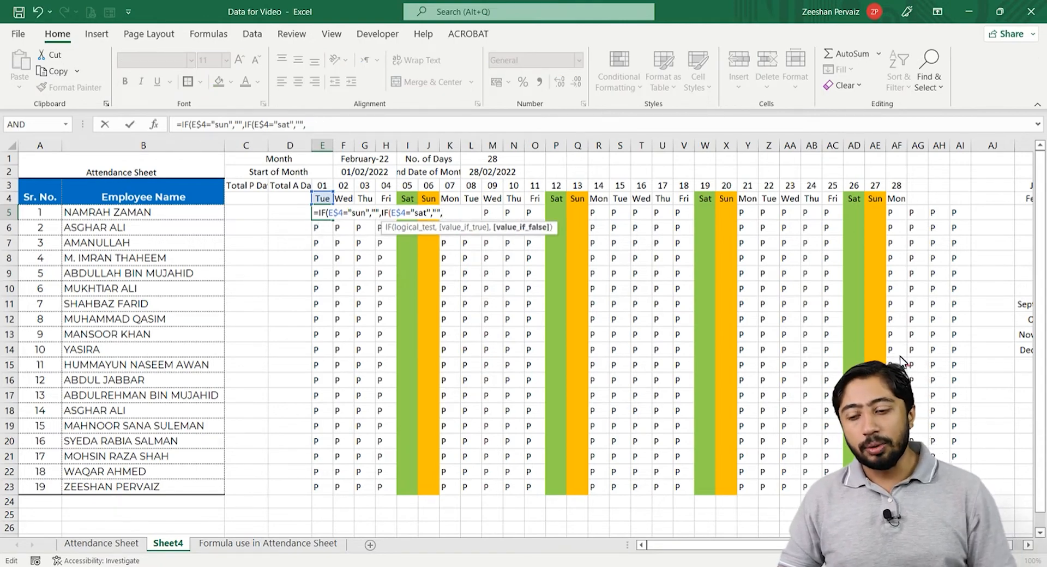
type("if(")
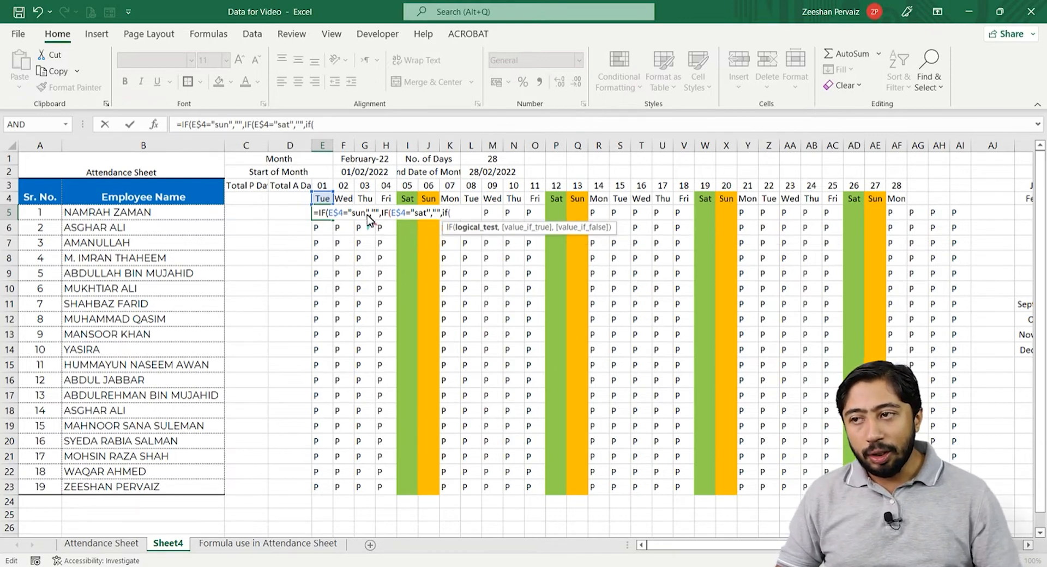
left_click(323, 199)
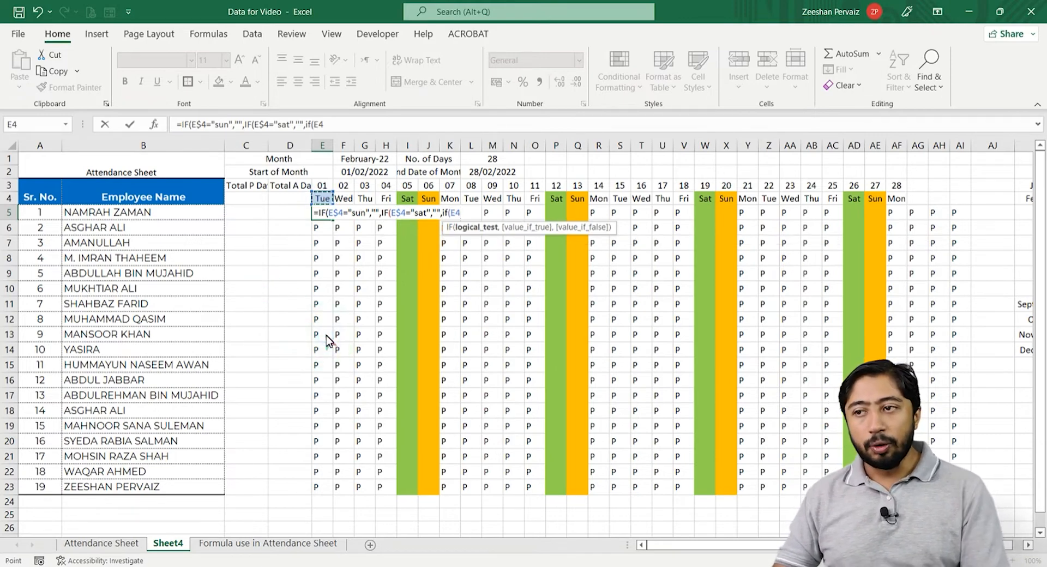
key("F4")
key("F4")
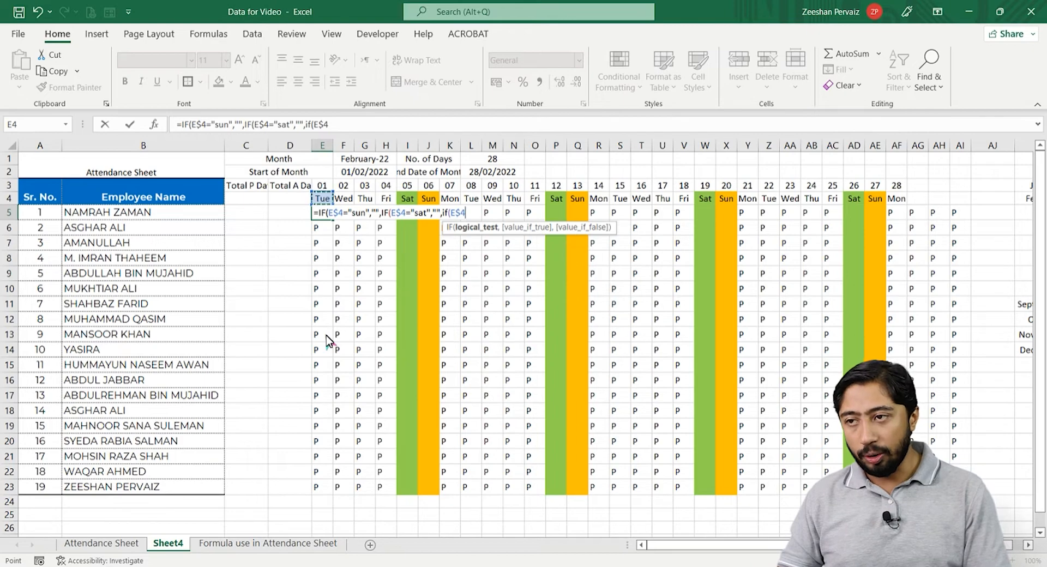
type("=\"\"")
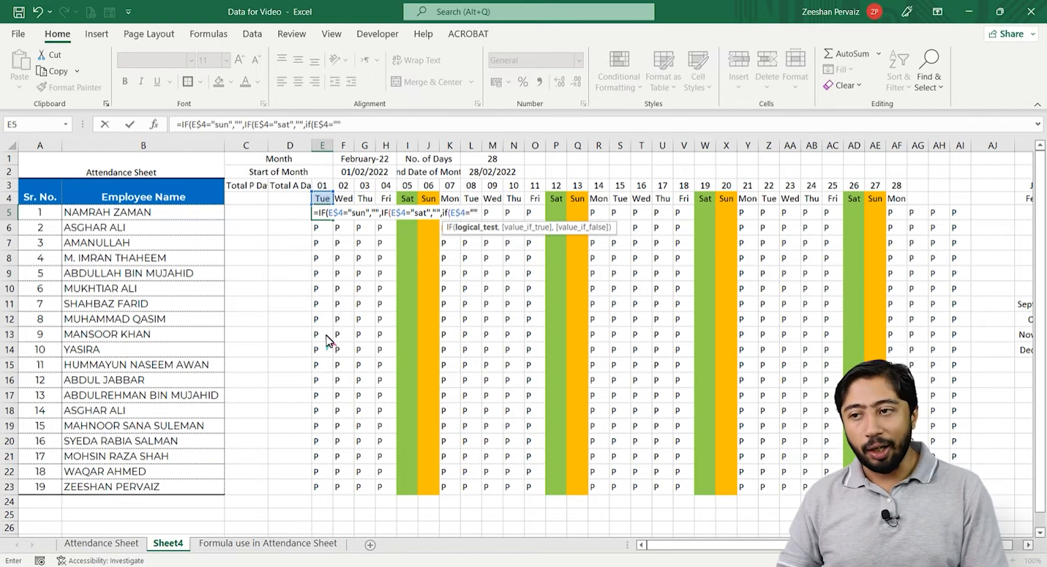
type(",\"\"")
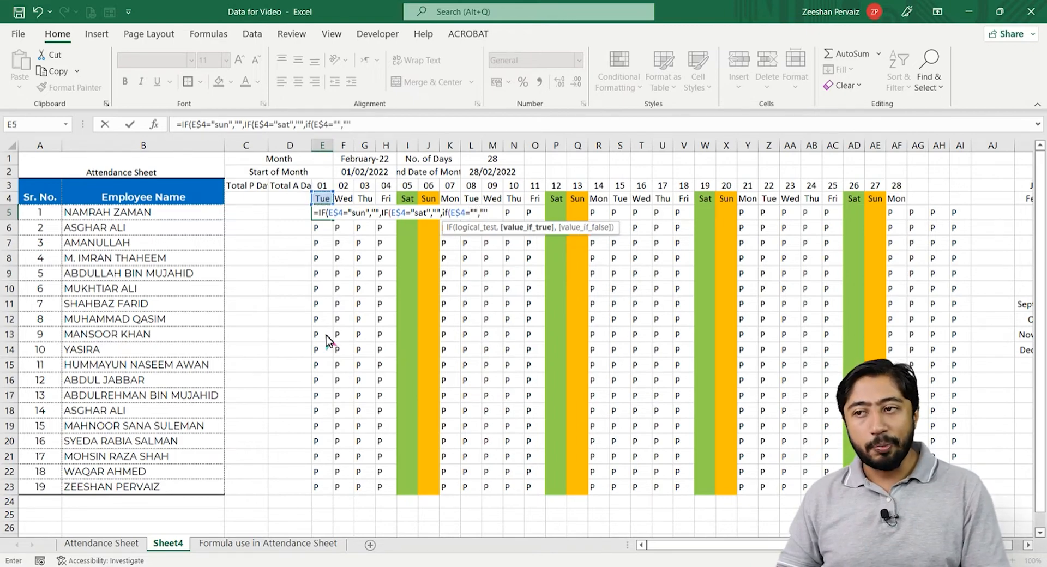
type(",\"")
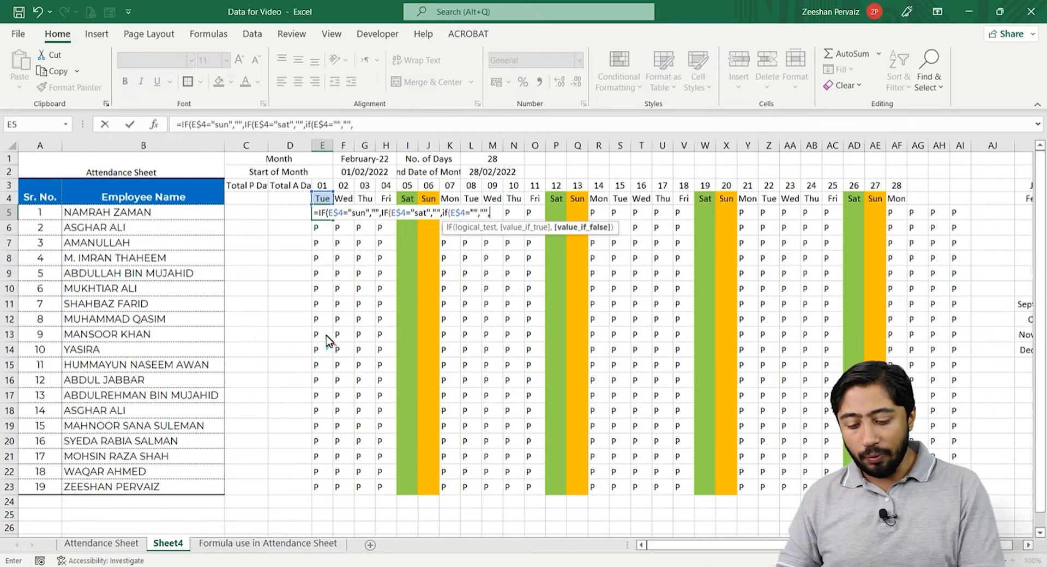
type("P\")")
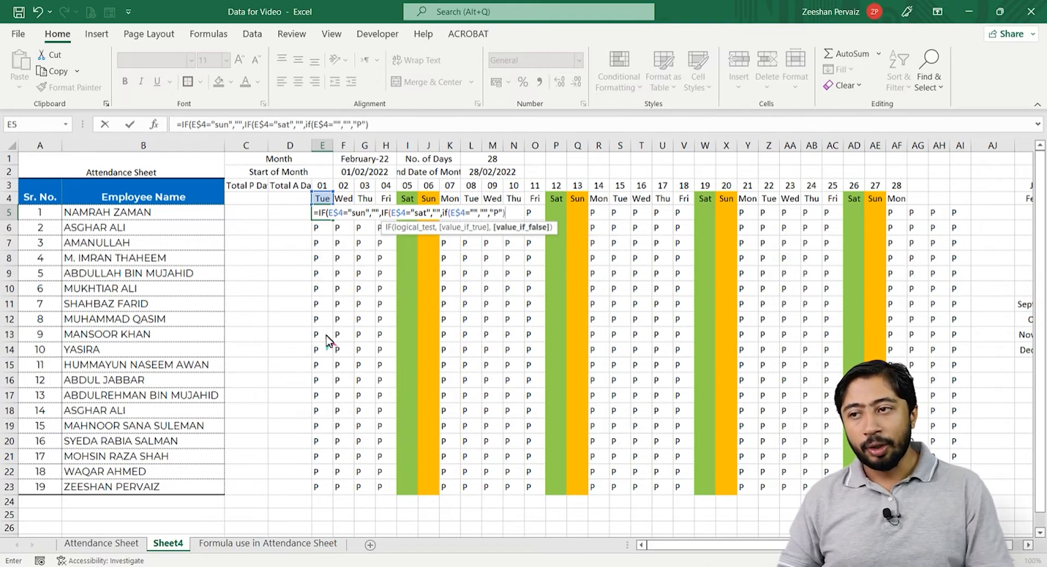
key("Return")
key("Return")
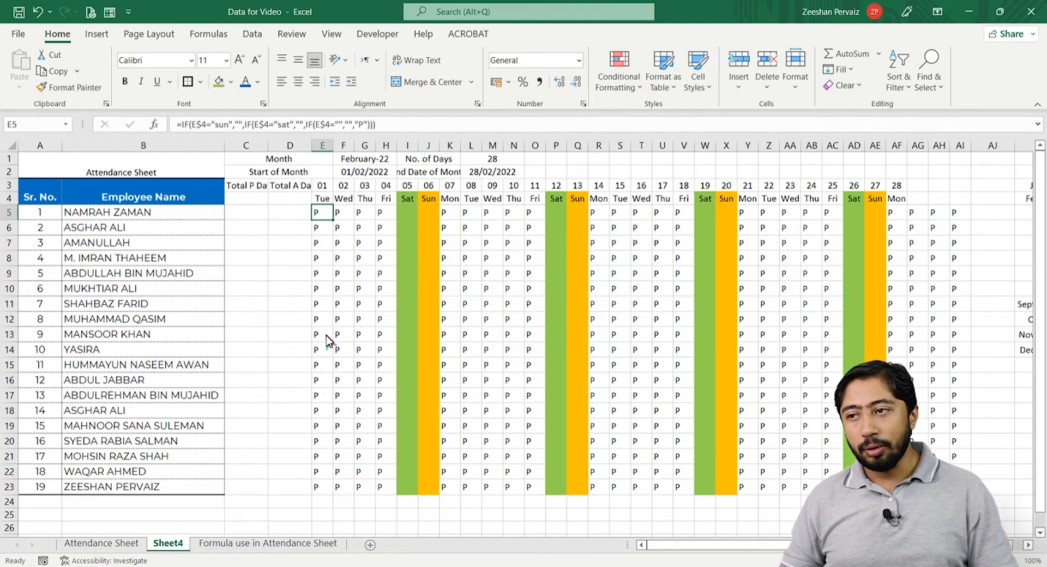
Copy the E5 formula with the blank-weekday test across the whole attendance grid E5:AI23
left_click_drag(332, 219, 963, 488)
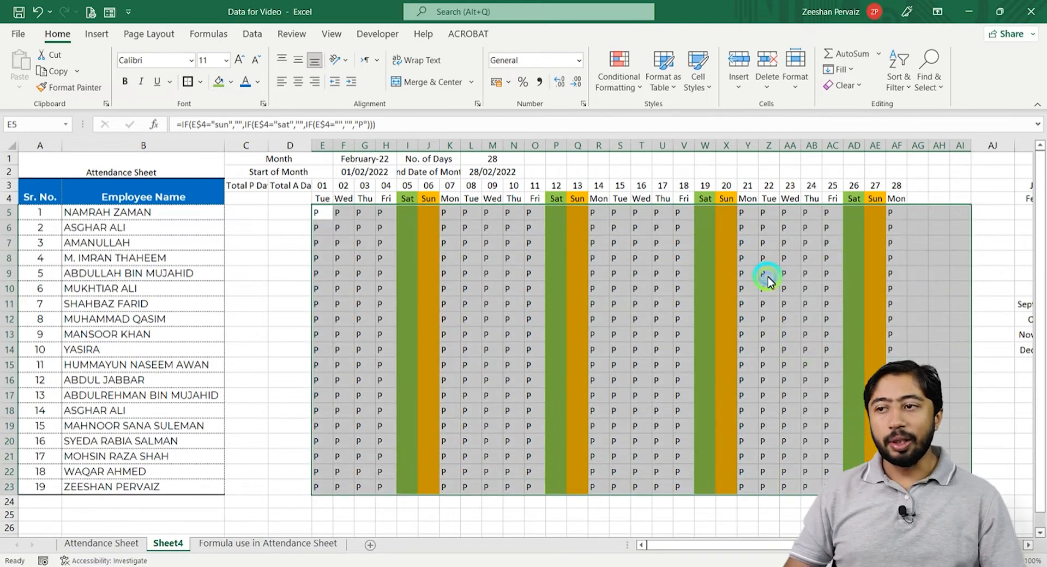
left_click(767, 274)
Test the attendance formulas by switching the month to March-22 and back to February-22
left_click(373, 159)
left_click(402, 159)
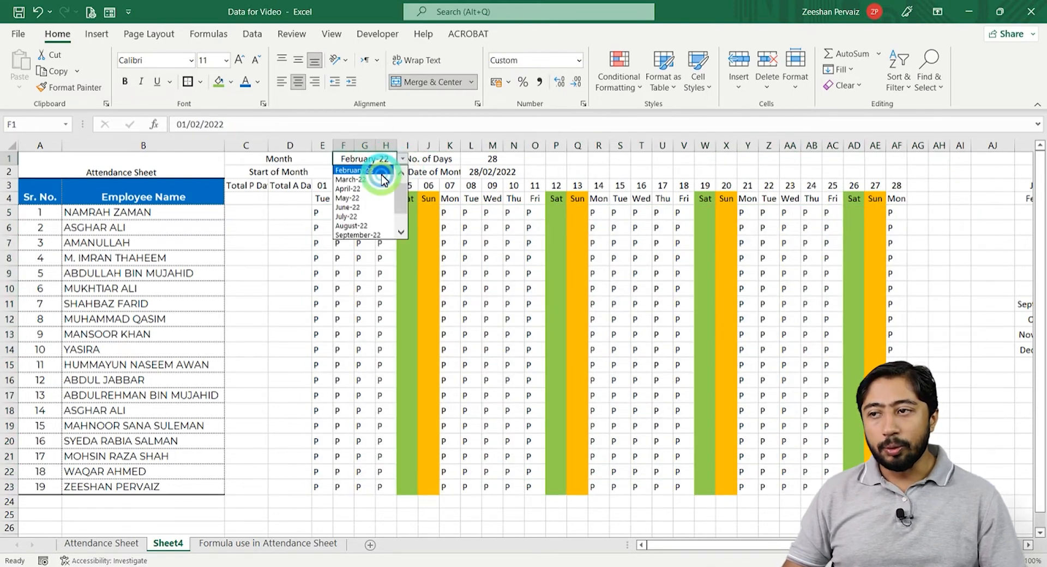
left_click(376, 183)
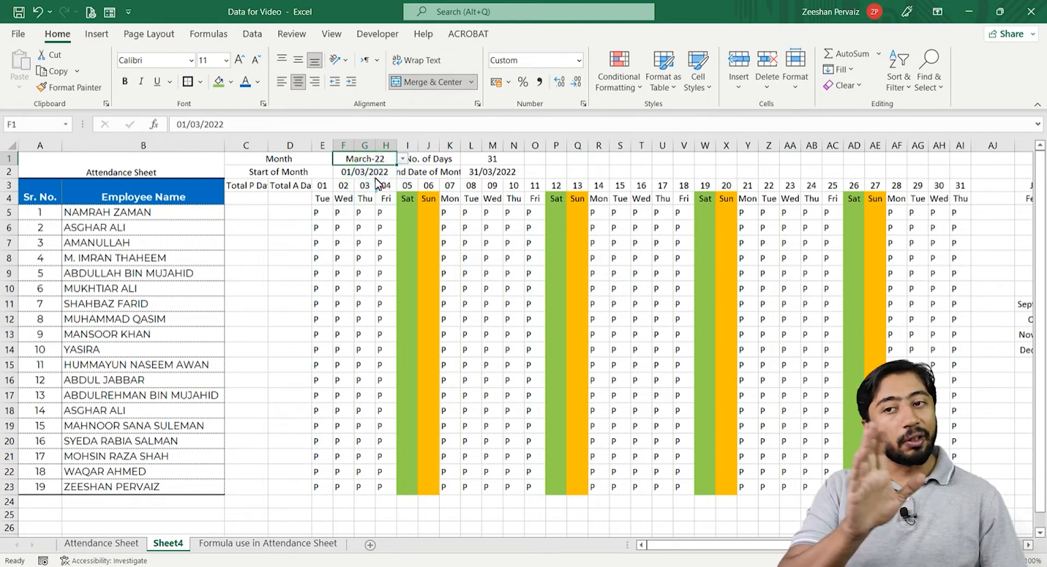
left_click(403, 159)
left_click(399, 182)
left_click(380, 228)
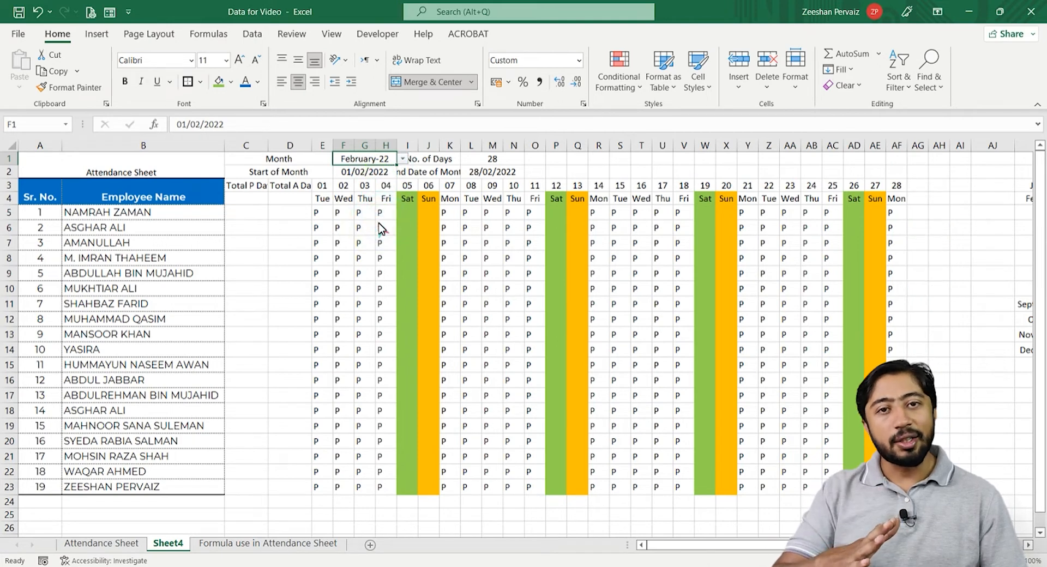
Enter +$L$1 in C4, below the total present days heading, as an absolute reference to the number of days
left_click(244, 214)
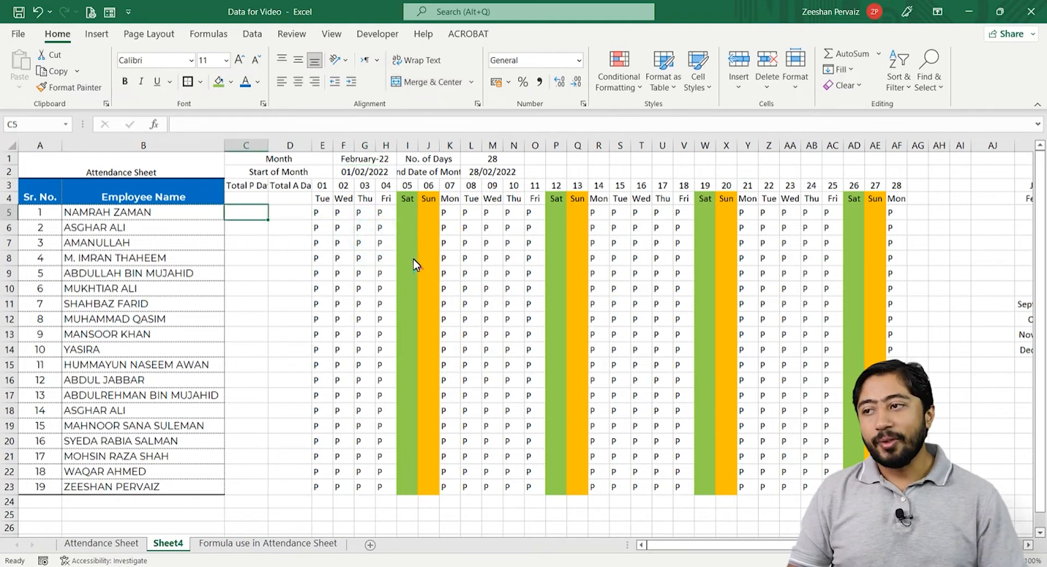
key("Up")
key("Up")
key("Down")
key("Down")
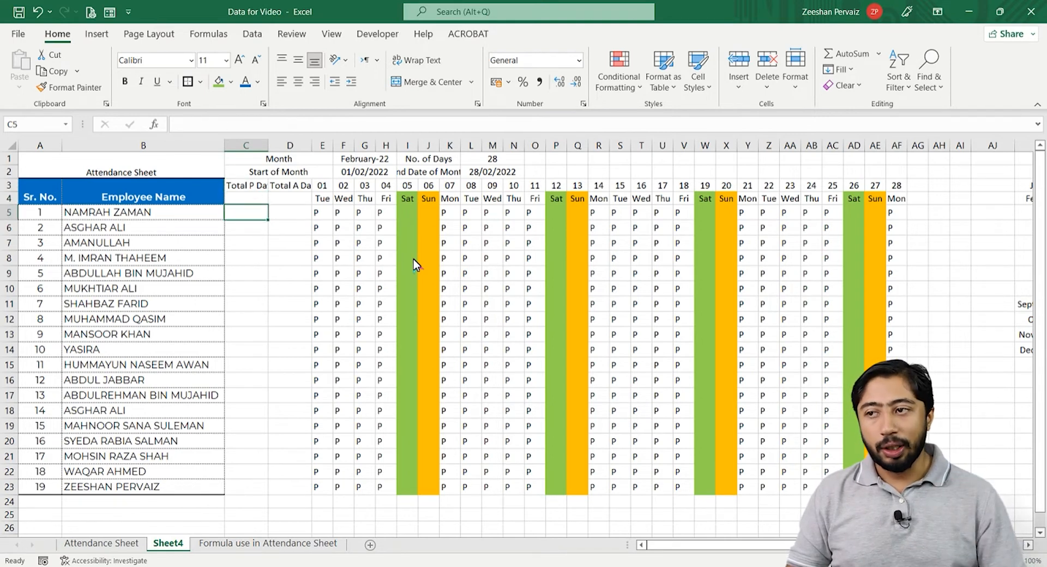
key("Up")
type("+")
key("Up")
key("Up")
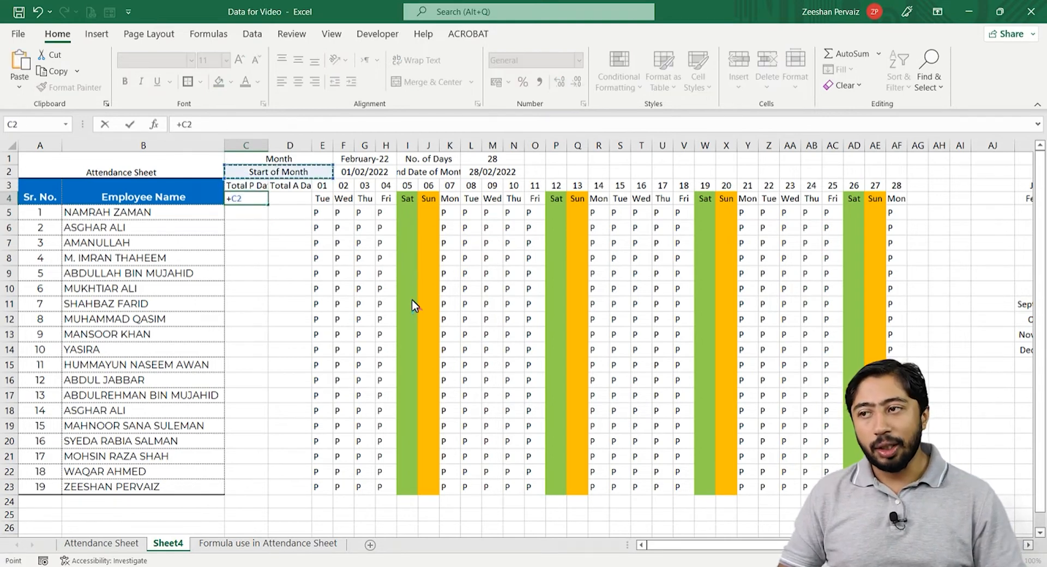
key("Right")
key("Right")
key("Up")
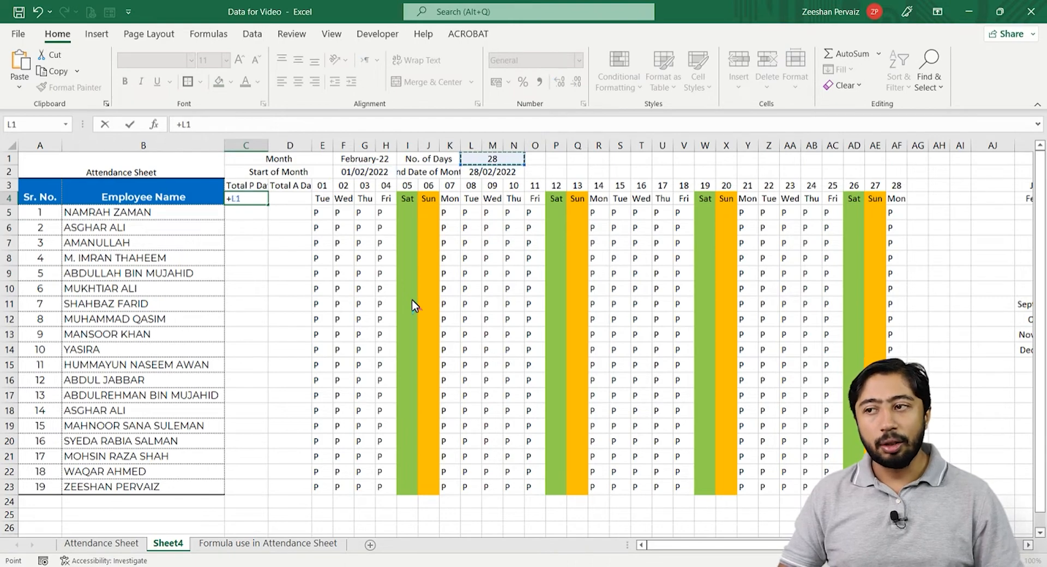
key("F4")
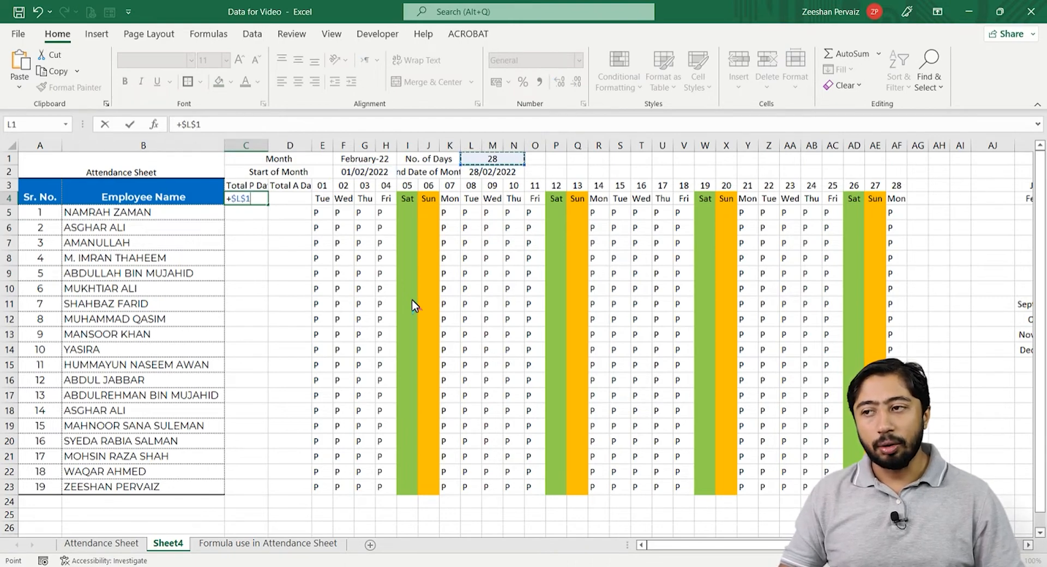
key("Return")
key("Right")
key("Right")
key("Right")
key("Right")
key("Right")
key("Right")
key("Right")
key("Left")
key("Left")
key("Left")
key("Left")
key("Left")
key("Left")
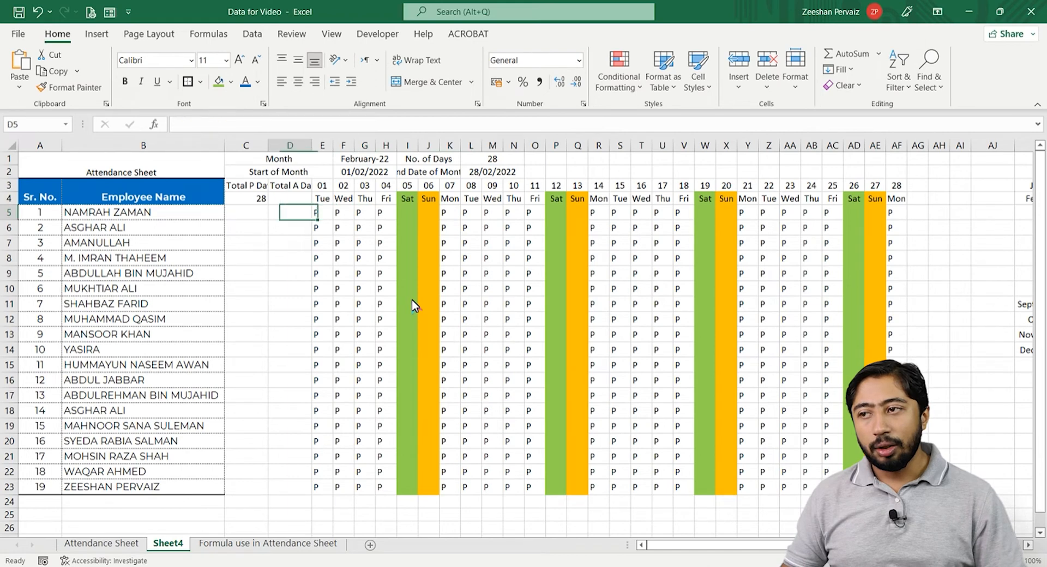
key("Left")
key("Up")
key("Left")
key("Right")
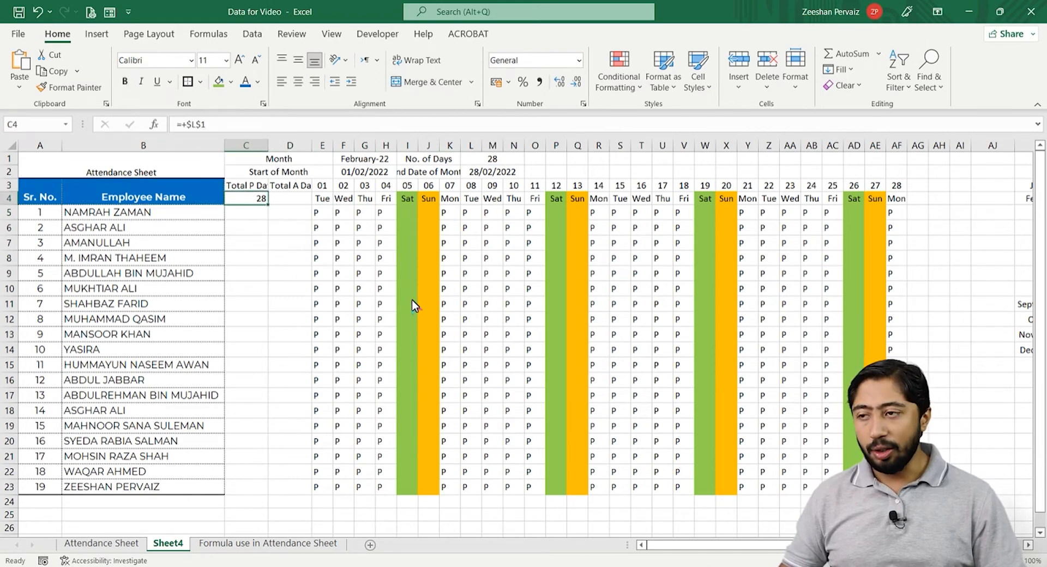
Copy the number-of-days reference from C4 down the total present days column to C5:C23
key("ctrl+c")
key("Down")
key("shift+Down")
key("shift+Down")
key("shift+Down")
key("shift+Down")
key("shift+Down")
key("shift+Down")
key("shift+Down")
key("shift+Down")
key("shift+Down")
key("shift+Down")
key("shift+Down")
key("shift+Down")
key("shift+Down")
key("shift+Down")
key("shift+Down")
key("shift+Down")
key("shift+Down")
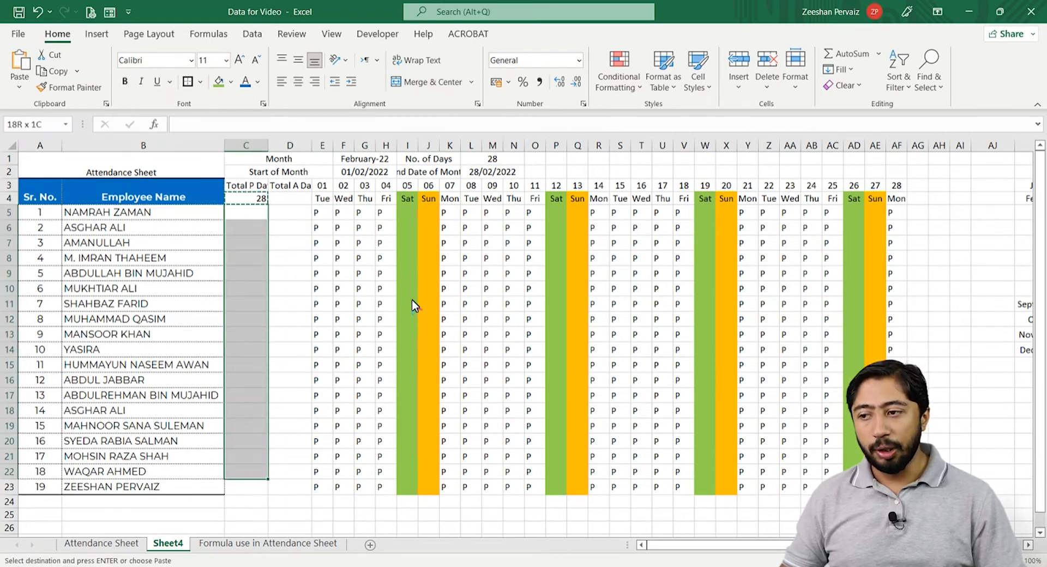
key("shift+Down")
key("Return")
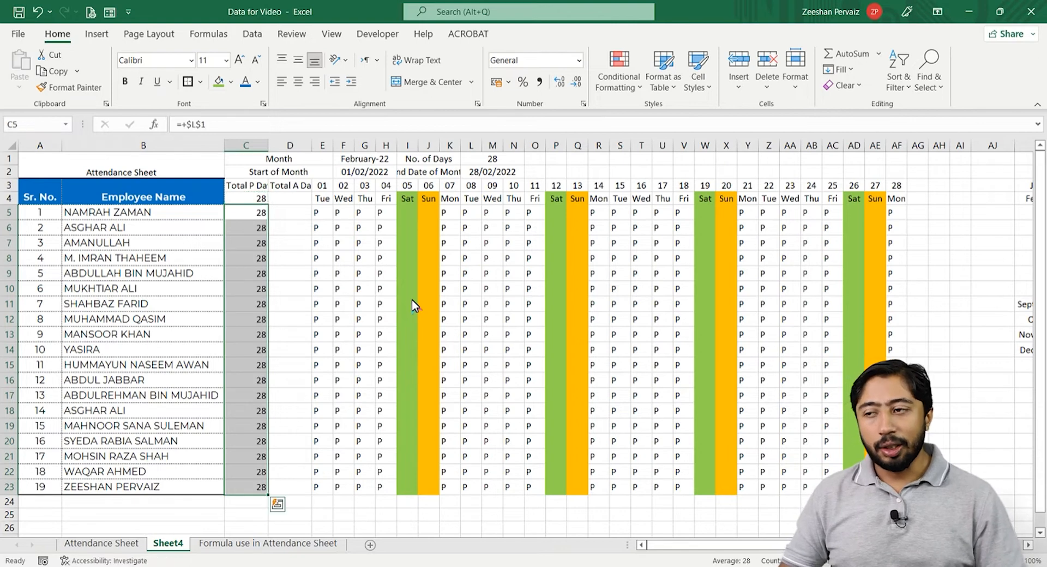
Subtract the absent days from the C4 formula so that it reads =+$L$1-D4
key("Up")
key("F2")
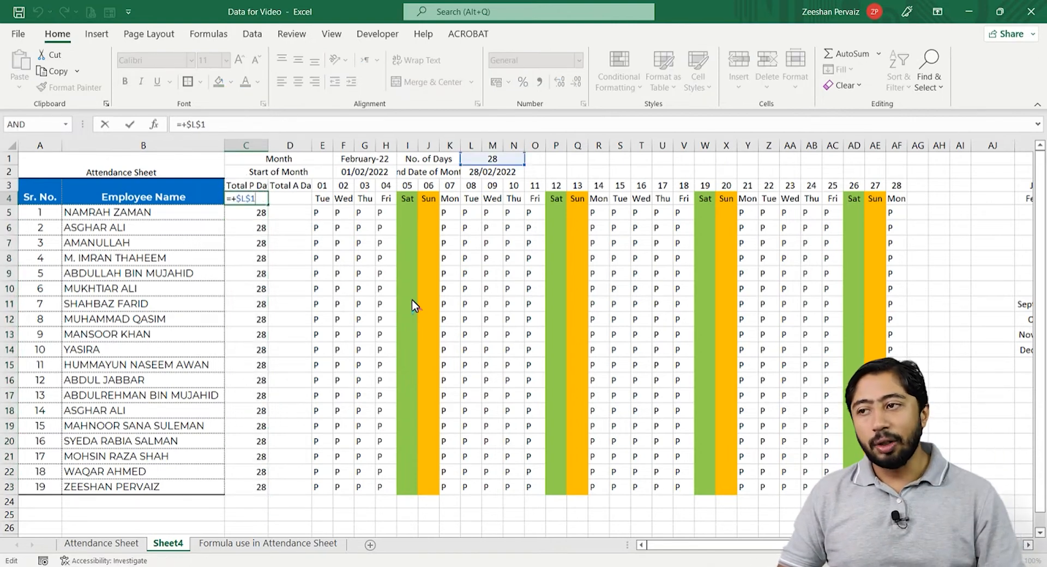
type("-")
left_click(292, 198)
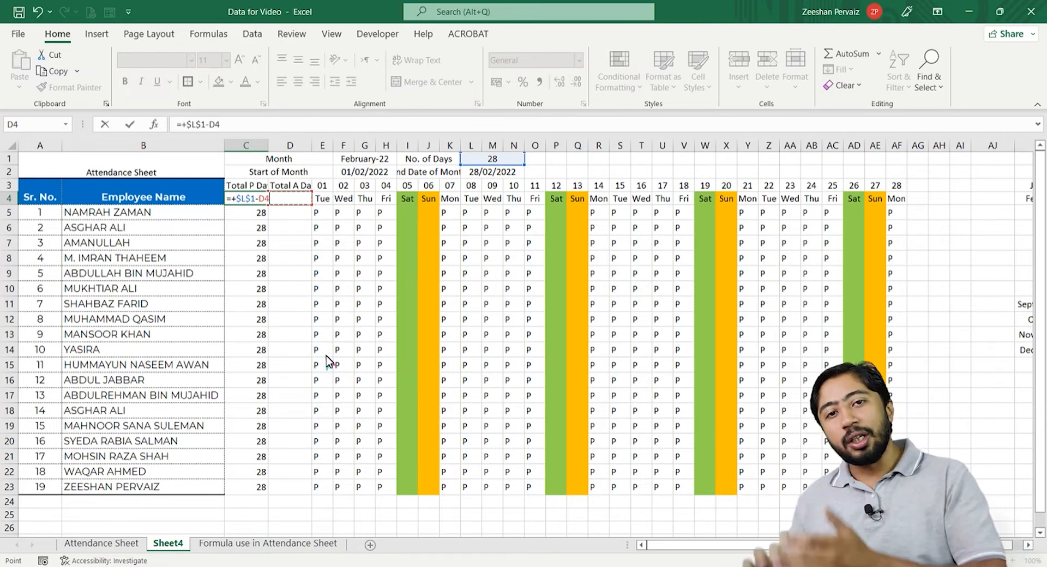
key("Return")
key("Up")
Copy the revised present-days formula from C4 over C5:C23 for all employees
key("ctrl+c")
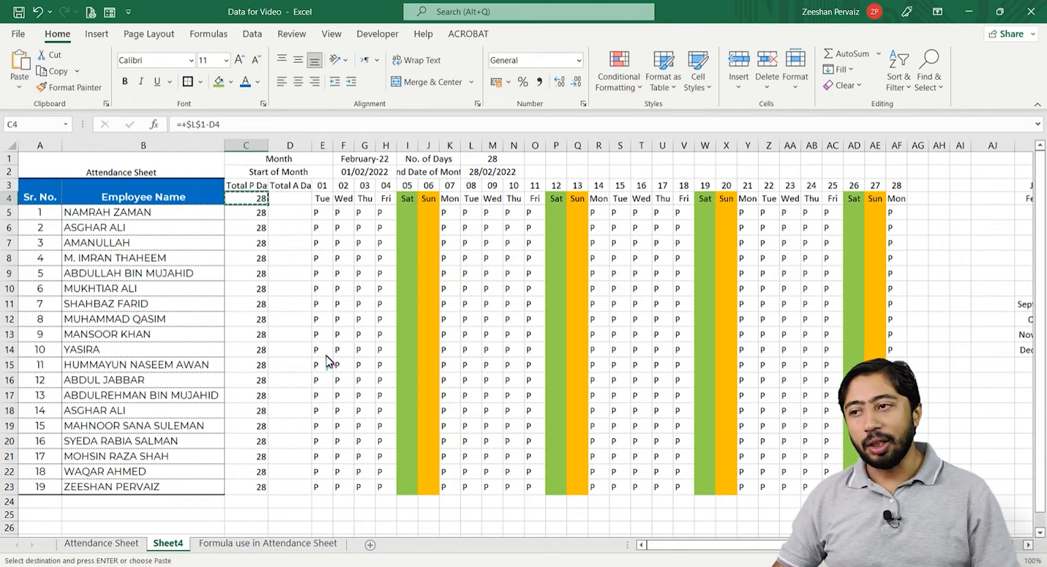
key("Down")
key("shift+Down")
key("shift+Down")
key("shift+Down")
key("shift+Down")
key("shift+Down")
key("shift+Down")
key("shift+Down")
key("shift+Down")
key("shift+Down")
key("shift+Down")
key("shift+Down")
key("shift+Down")
key("shift+Down")
key("shift+Down")
key("shift+Down")
key("shift+Down")
key("shift+Down")
key("shift+Down")
key("shift+Down")
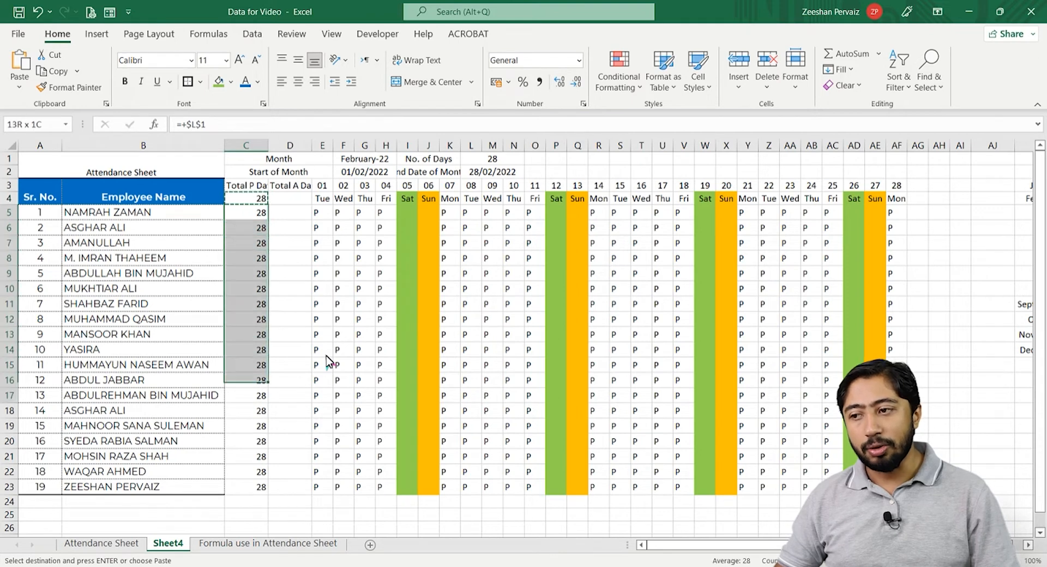
key("shift+Up")
key("ctrl+v")
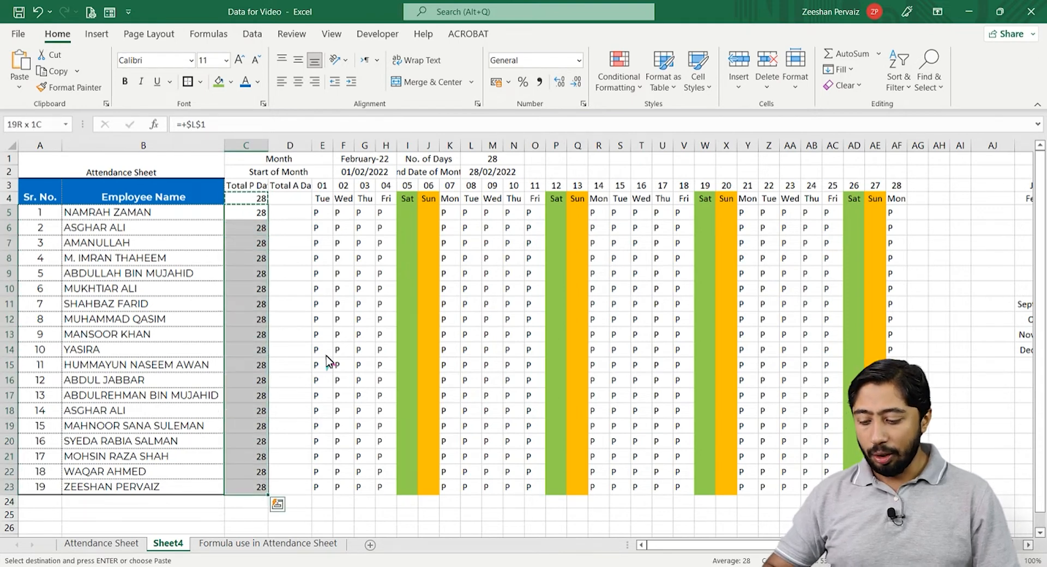
key("Escape")
Clear the formula from C4, directly below the total present days heading
key("Up")
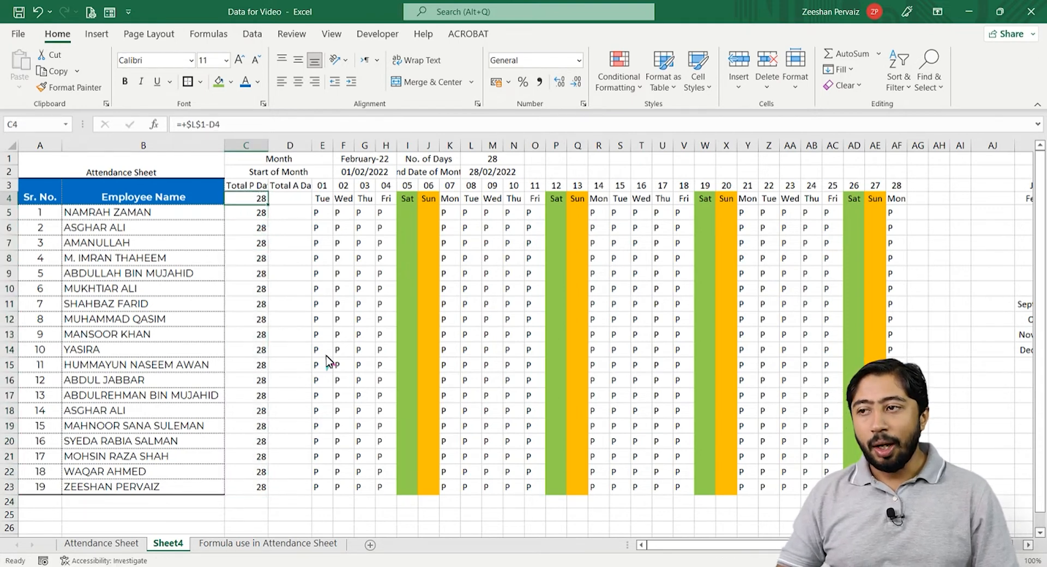
key("Right")
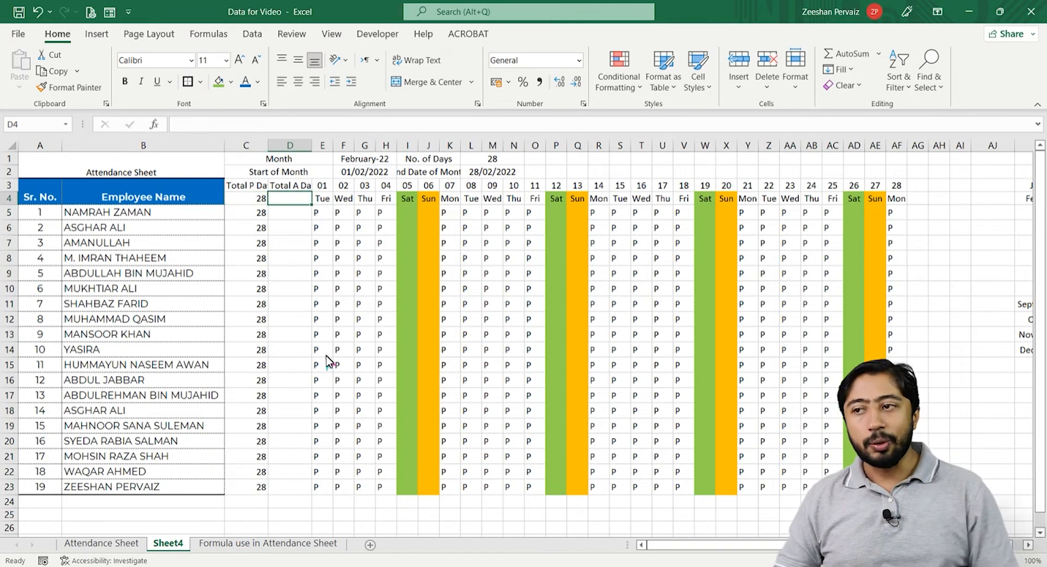
key("Left")
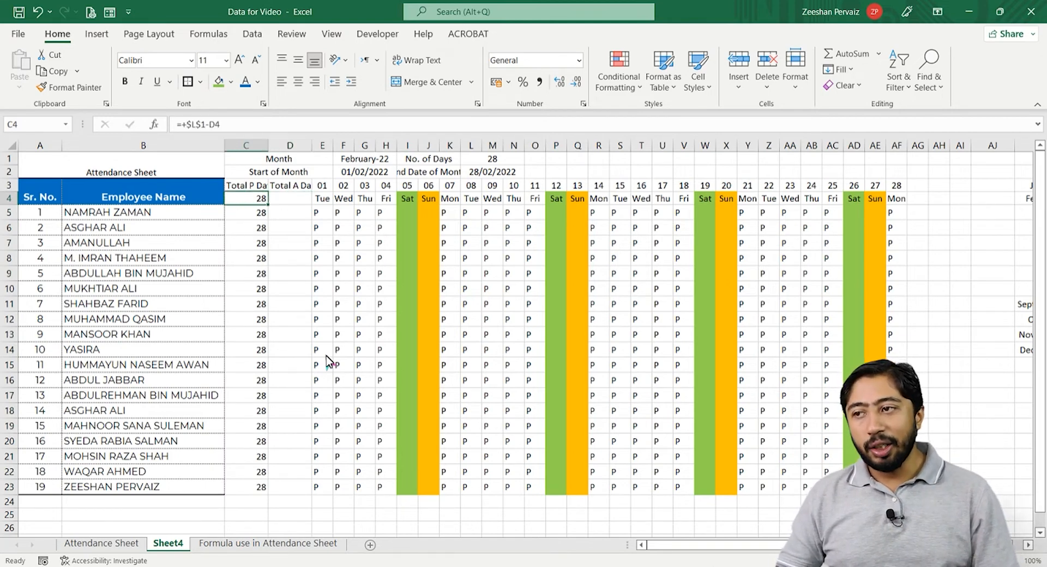
key("Delete")
key("Down")
key("Right")
key("Up")
key("Left")
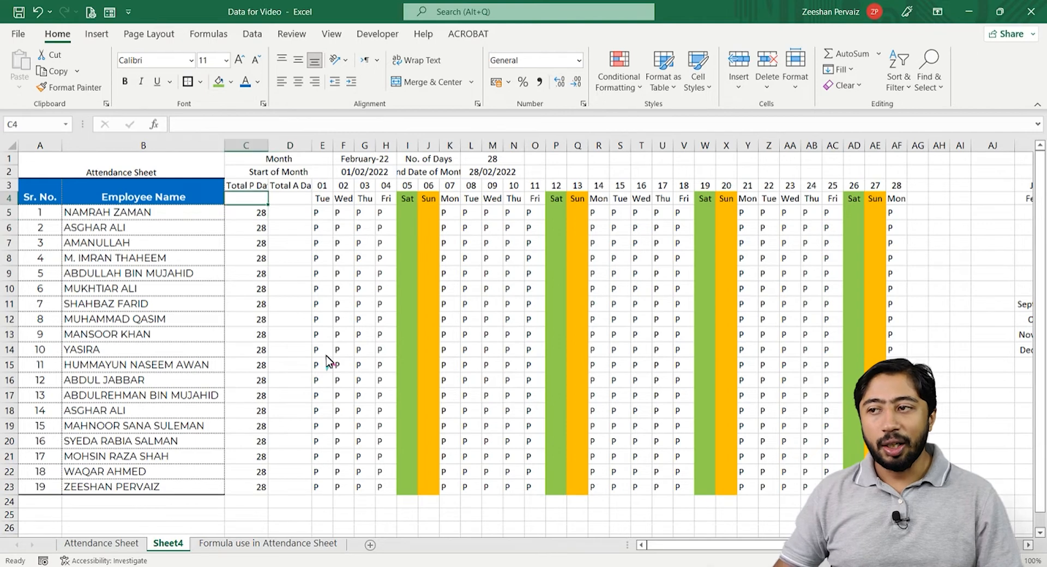
key("Up")
Enter =COUNTIF(E5:AI5,"A") in D5 to count the first employee's absent days
key("Right")
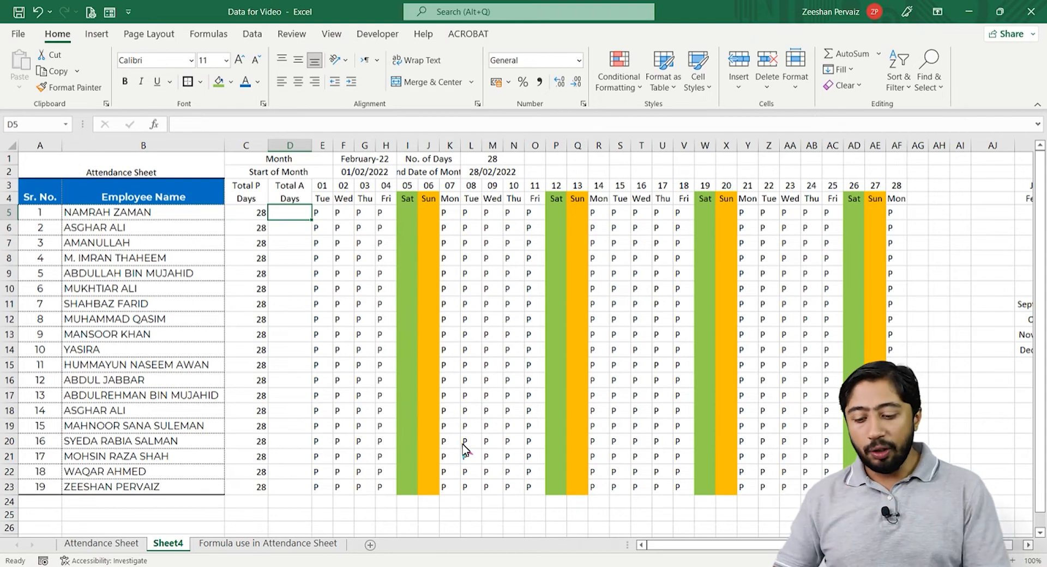
type("=COUNT")
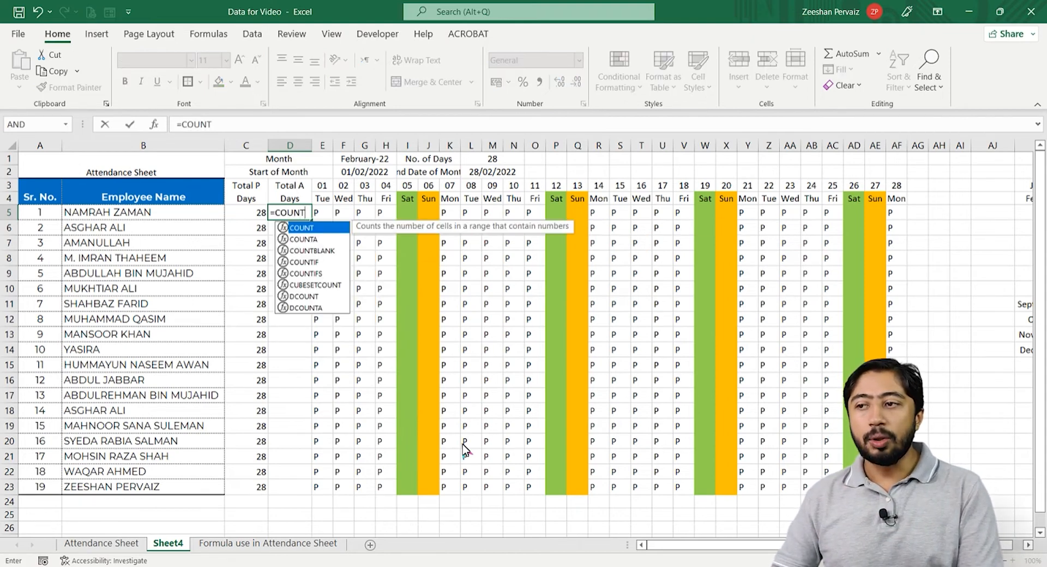
type("IF(")
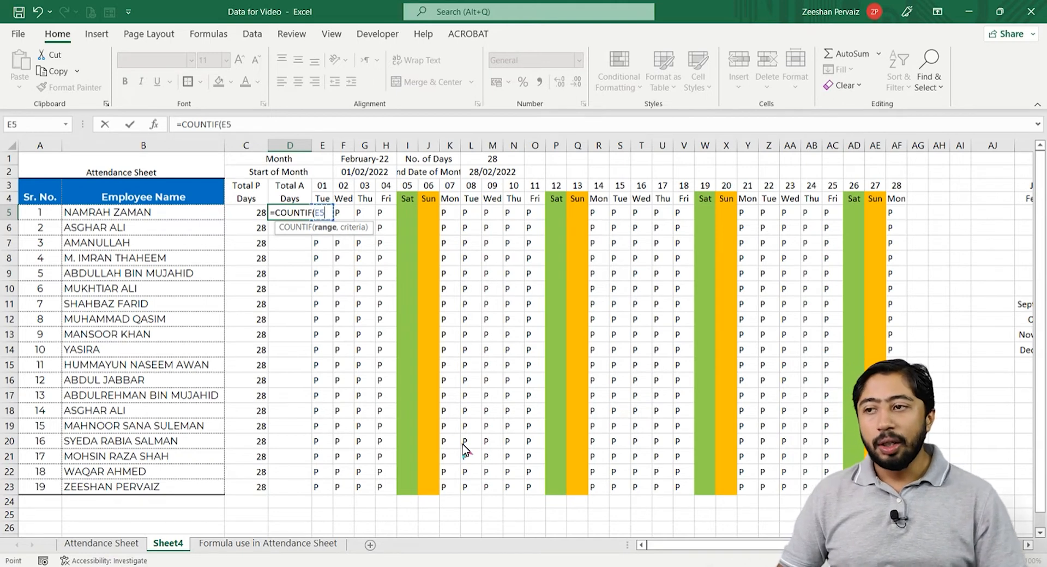
key("shift+Right")
key("shift+Right")
key("shift+Right")
key("shift+Right")
key("shift+Right")
key("shift+Right")
key("shift+Right")
key("shift+Right")
key("shift+Right")
key("shift+Right")
key("shift+Right")
key("shift+Right")
key("shift+Right")
key("shift+Right")
key("shift+Right")
key("shift+Right")
key("shift+Right")
key("shift+Right")
key("shift+Right")
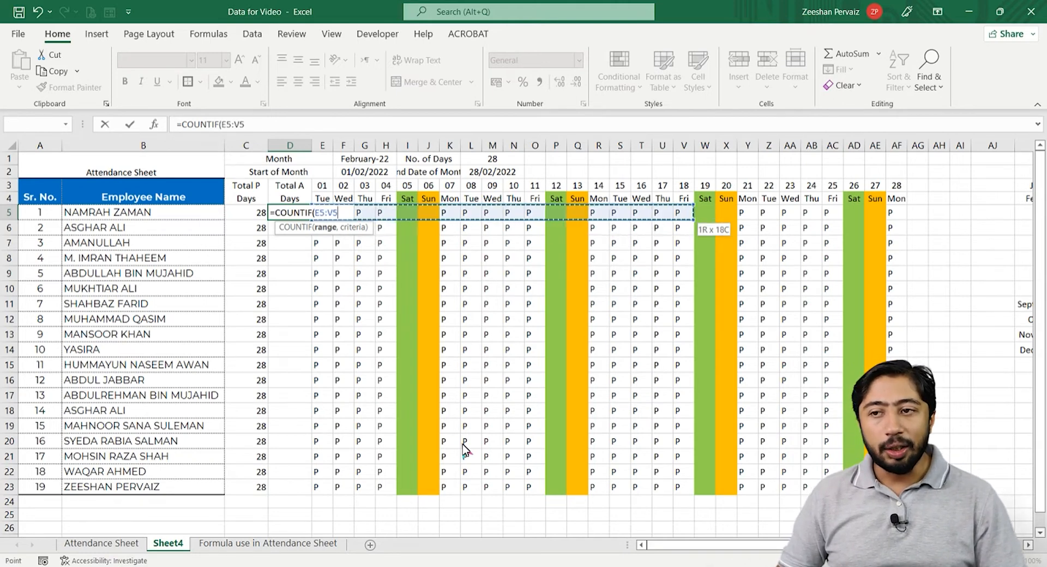
key("shift+Right")
key("shift+Right")
key("shift+Right")
key("shift+Right")
key("shift+Right")
key("shift+Right")
key("shift+Right")
key("shift+Right")
key("shift+Right")
key("shift+Right")
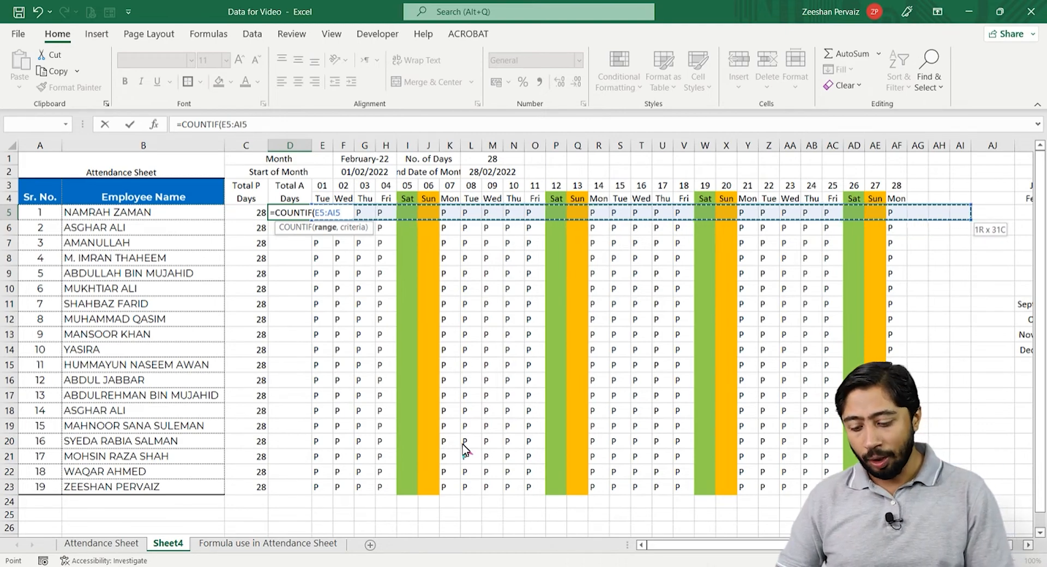
type(",\"A")
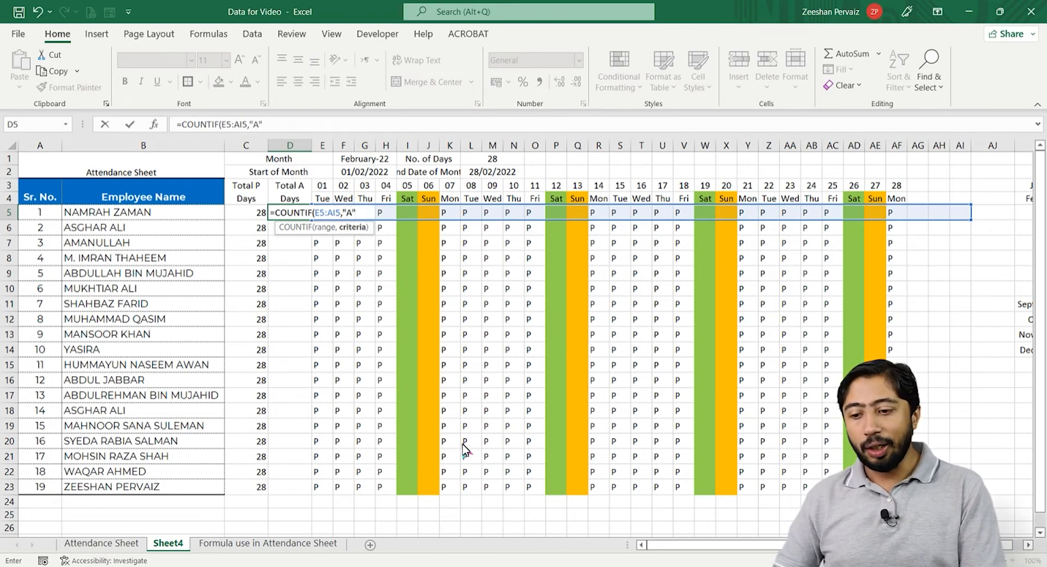
type("\")")
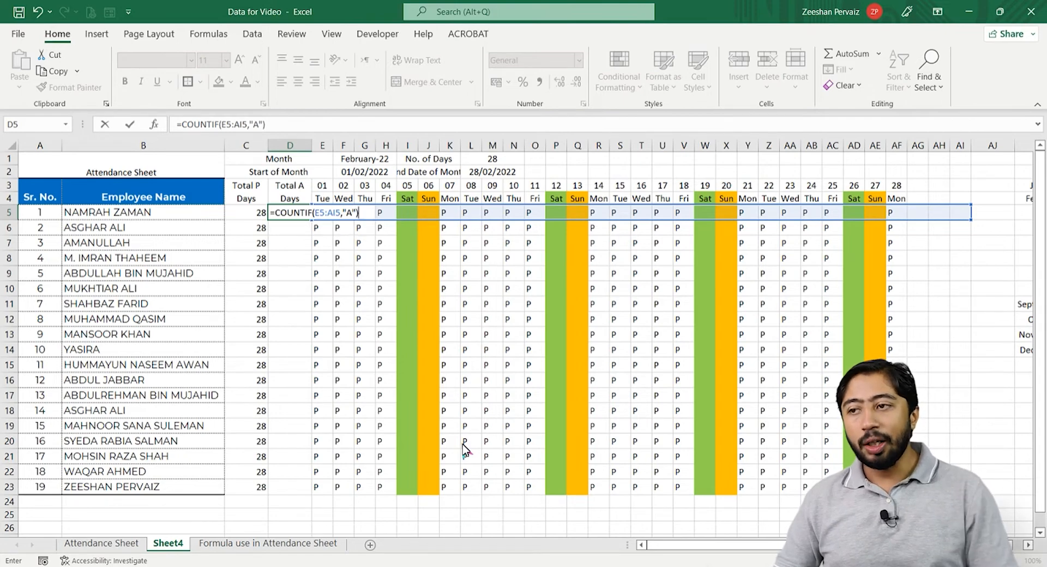
key("ctrl+Return")
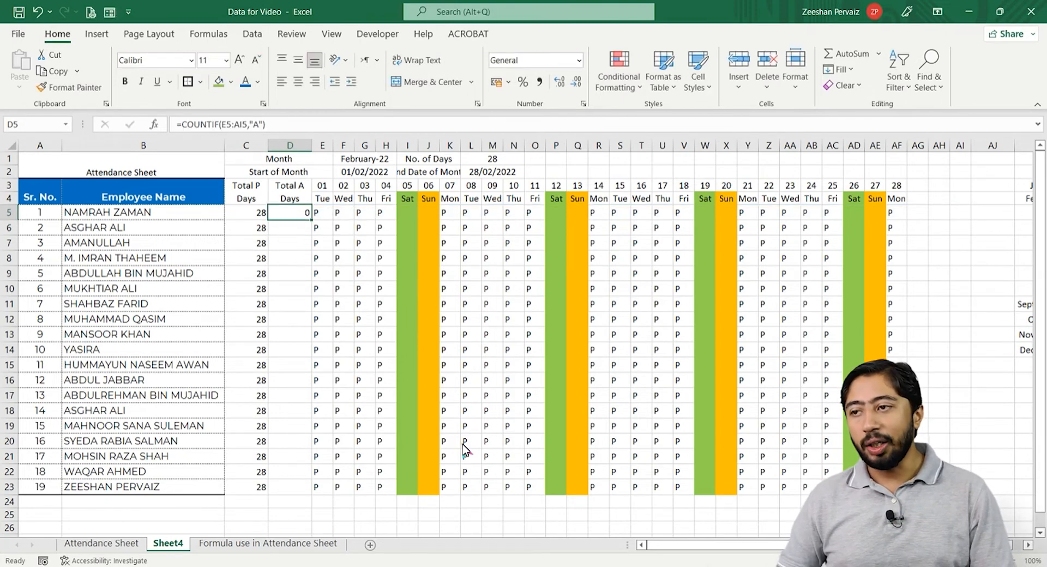
Copy the COUNTIF formula from D5 down the total absent days column to D6:D23
key("ctrl+c")
key("Down")
key("shift+Down")
key("shift+Down")
key("shift+Down")
key("shift+Down")
key("shift+Down")
key("shift+Down")
key("shift+Down")
key("shift+Down")
key("shift+Down")
key("shift+Down")
key("shift+Down")
key("shift+Down")
key("shift+Down")
key("shift+Down")
key("shift+Down")
key("shift+Down")
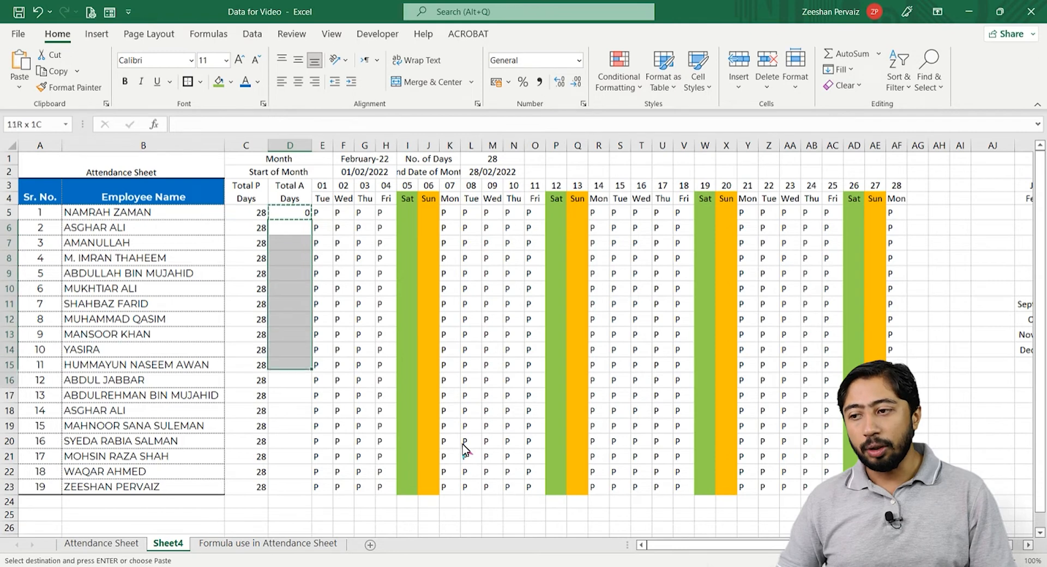
key("Return")
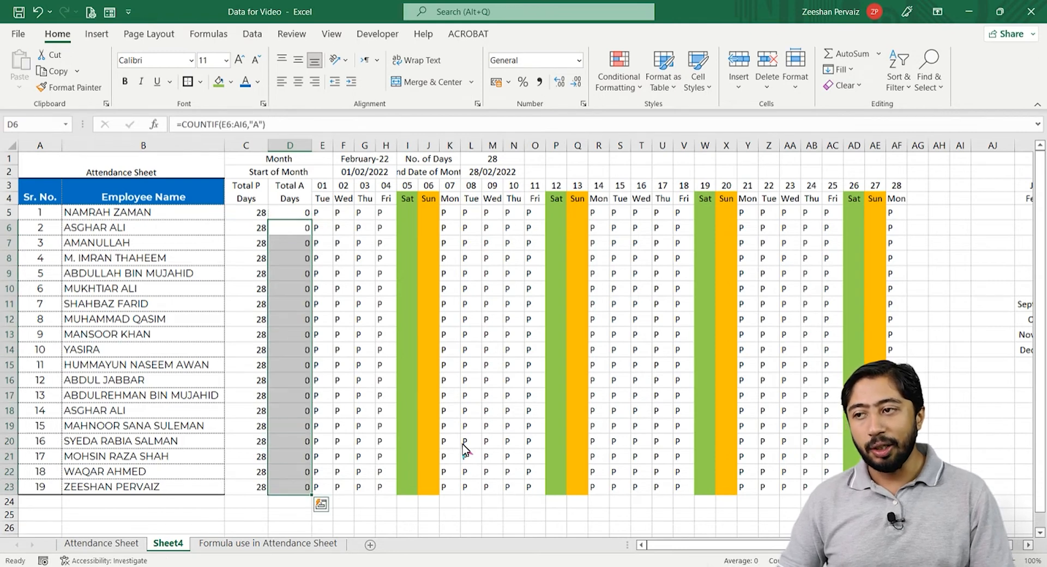
Mark the third employee absent on day 07 by entering A in K7
key("Up")
key("Right")
key("Right")
key("Down")
key("Down")
key("Right")
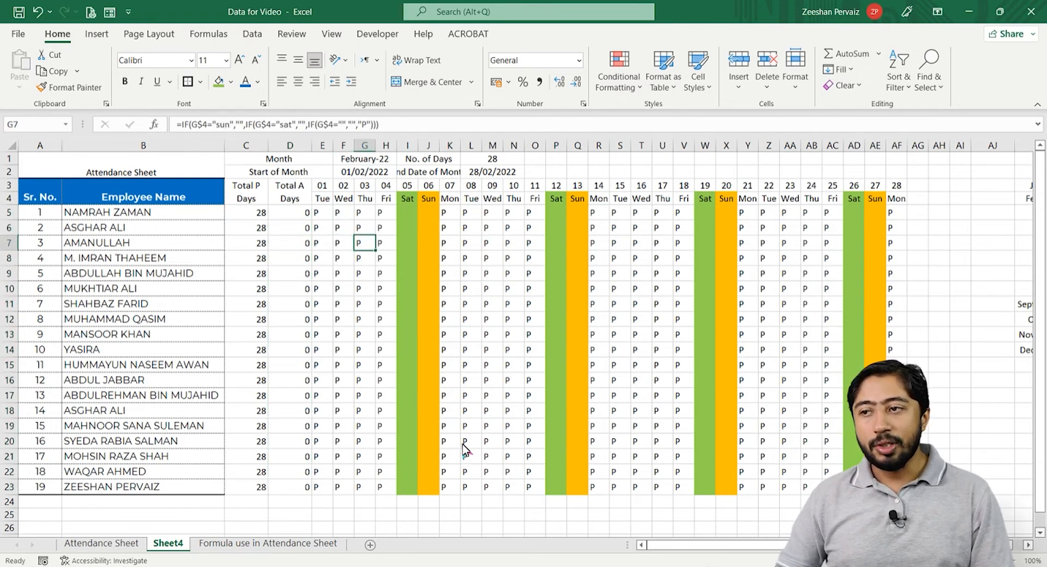
key("Right")
key("Right")
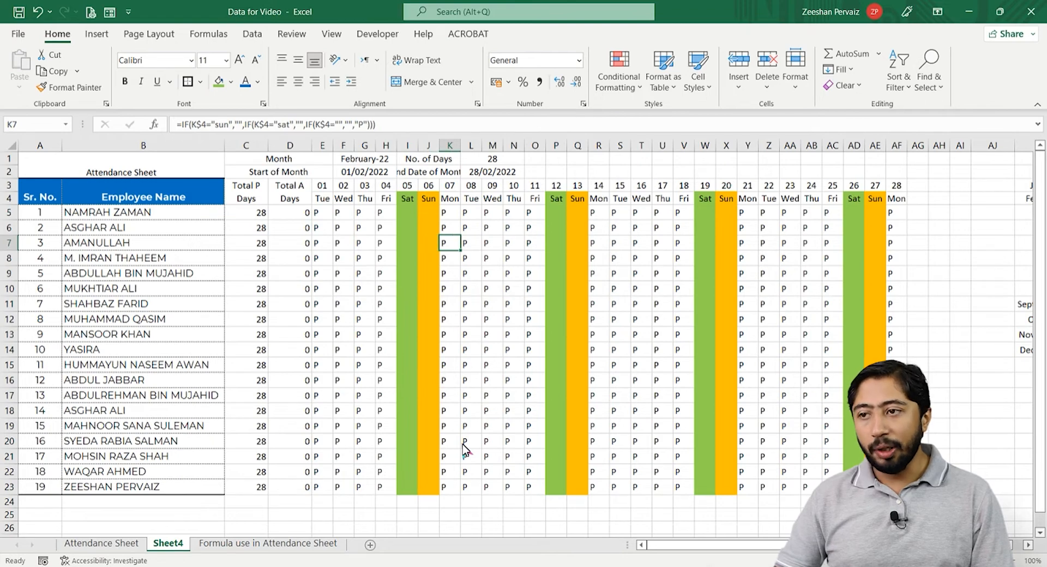
type("A")
key("Return")
Mark the third employee absent on days 14 and 17 with A in R7 and U7
key("Up")
key("Right")
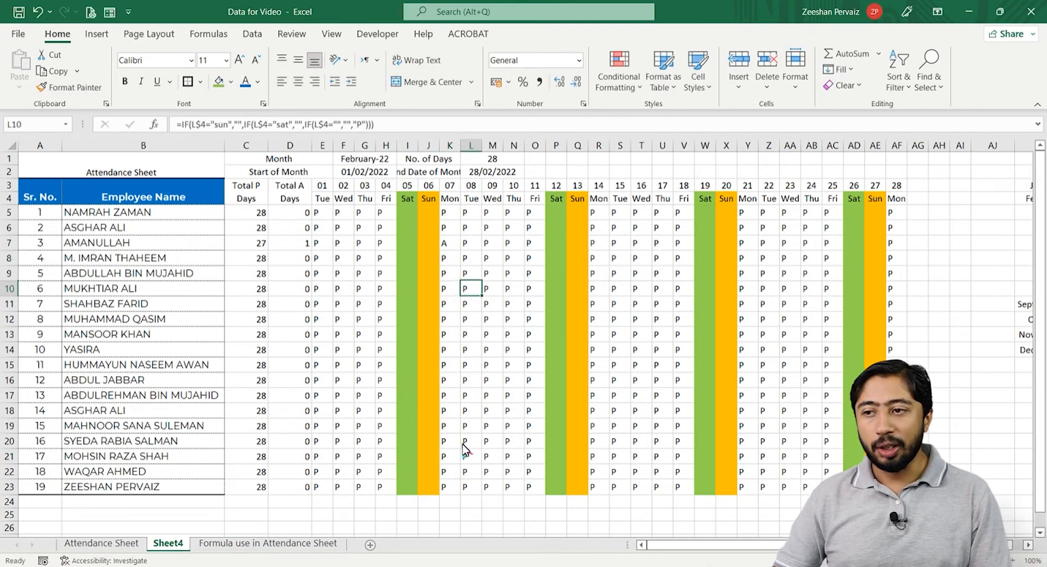
key("Up")
key("Right")
key("Right")
key("Right")
key("Right")
key("Right")
key("Right")
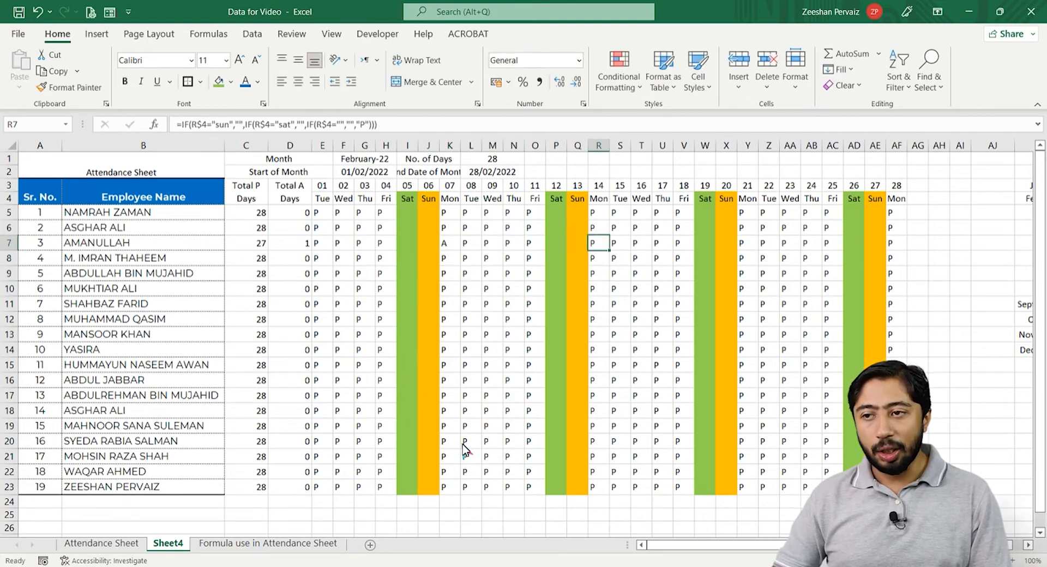
type("A")
key("Right")
key("Right")
key("Right")
type("A")
key("Right")
key("Right")
key("Right")
key("Right")
key("Right")
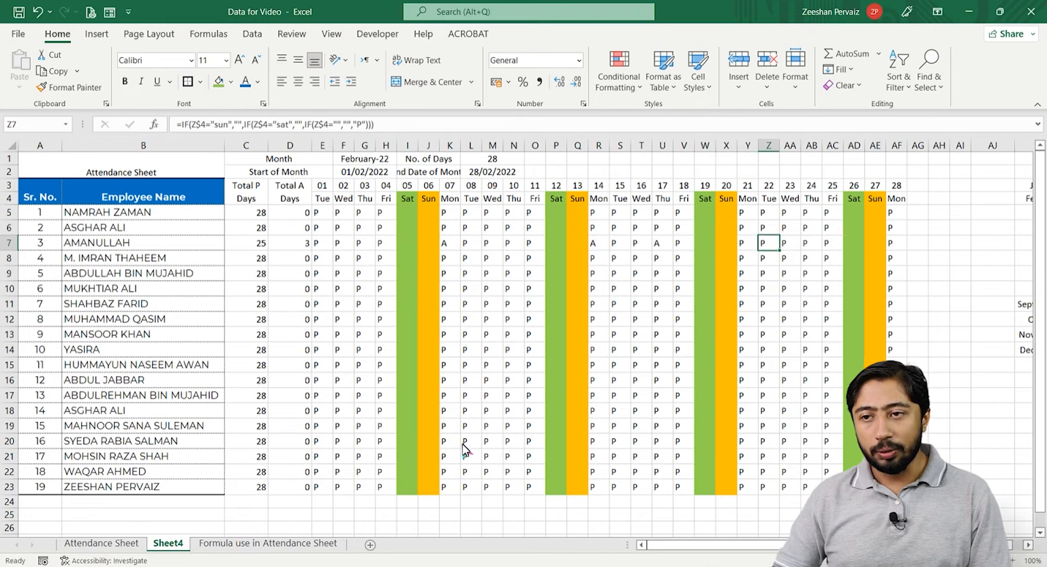
Mark the third employee absent on day 22 by entering A in Z7
type("A")
key("Down")
key("Down")
key("Down")
key("Left")
key("Left")
key("Left")
key("Left")
key("Left")
key("Left")
key("Left")
key("Left")
key("Left")
key("Left")
key("Left")
key("Left")
key("Left")
key("Left")
key("Left")
key("Left")
key("Left")
key("Left")
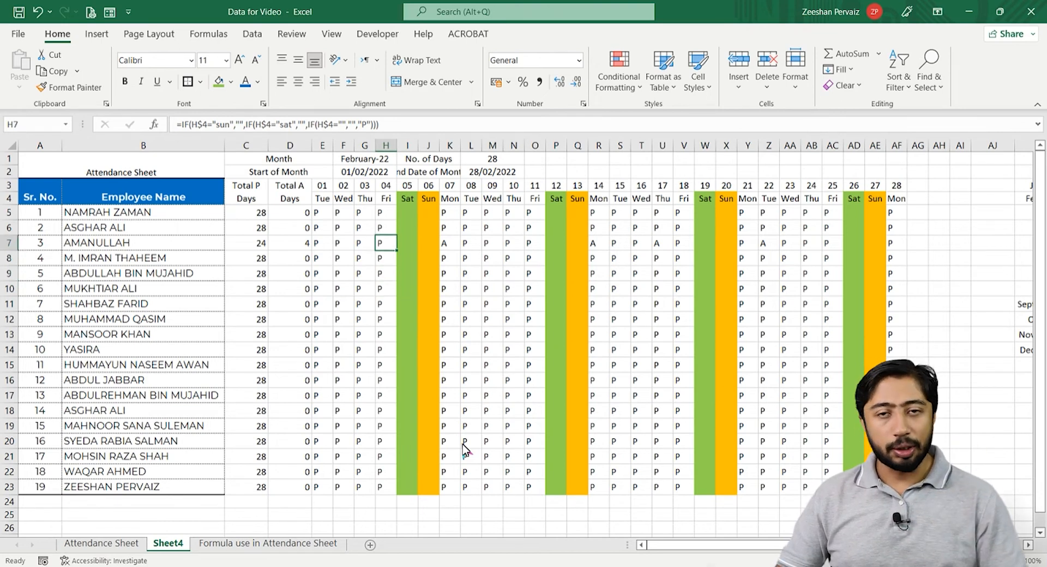
key("Up")
key("Up")
key("Left")
key("Left")
key("Left")
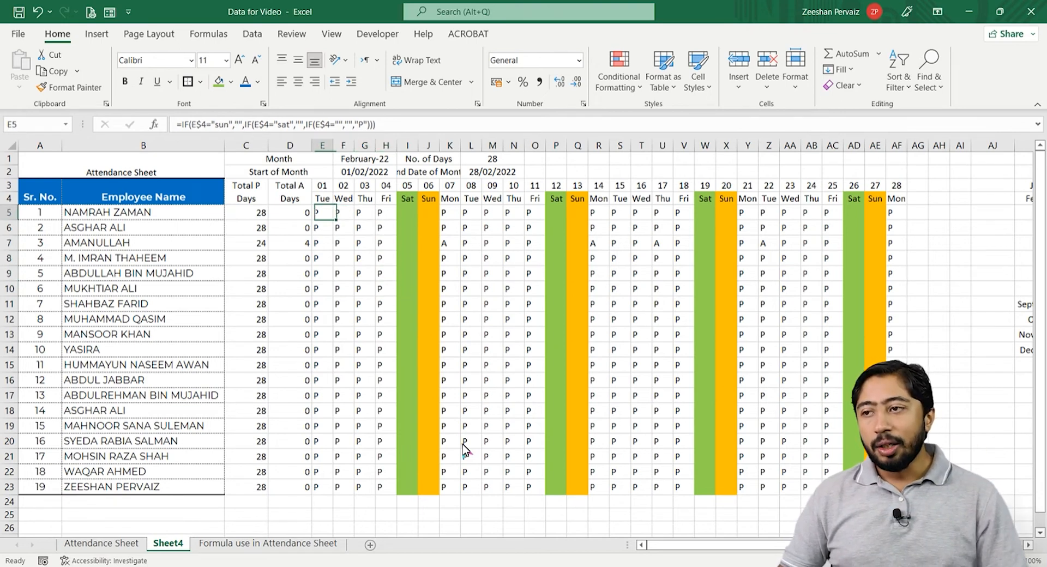
key("Down")
key("Down")
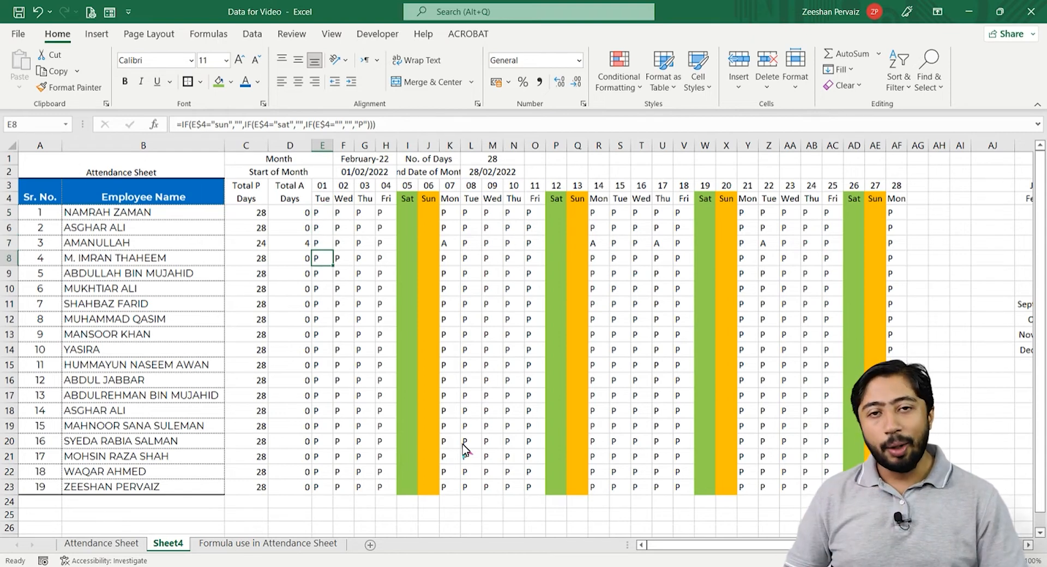
key("Up")
key("Up")
key("Up")
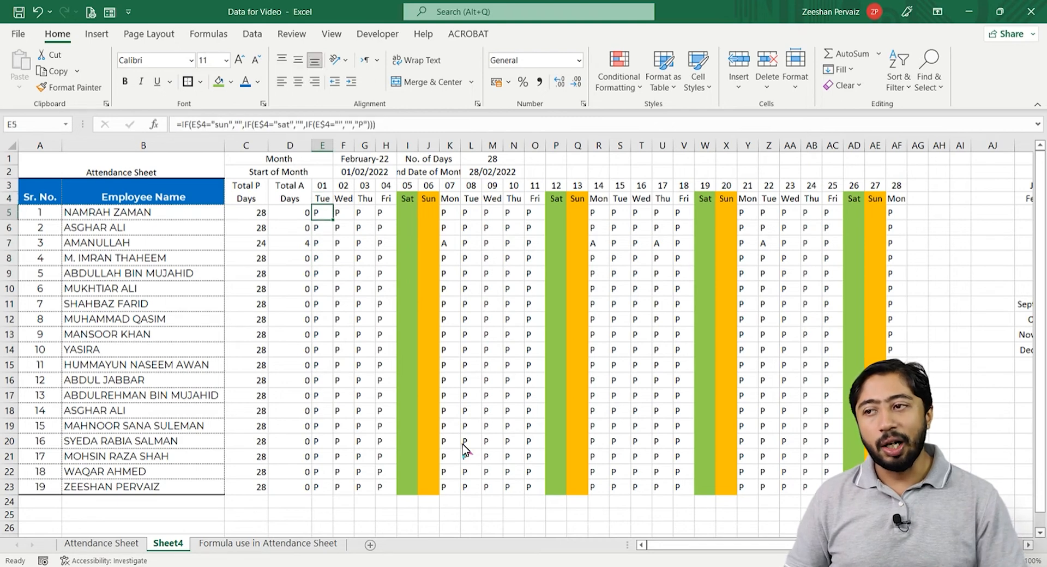
key("shift+Right")
key("shift+Right")
key("shift+Right")
key("shift+Right")
key("shift+Right")
key("shift+Right")
key("shift+Right")
key("shift+Right")
key("shift+Right")
key("shift+Right")
key("shift+Right")
key("shift+Right")
key("shift+Right")
key("shift+Right")
key("shift+Right")
key("shift+Right")
key("shift+Right")
key("shift+Right")
key("shift+Right")
key("shift+Right")
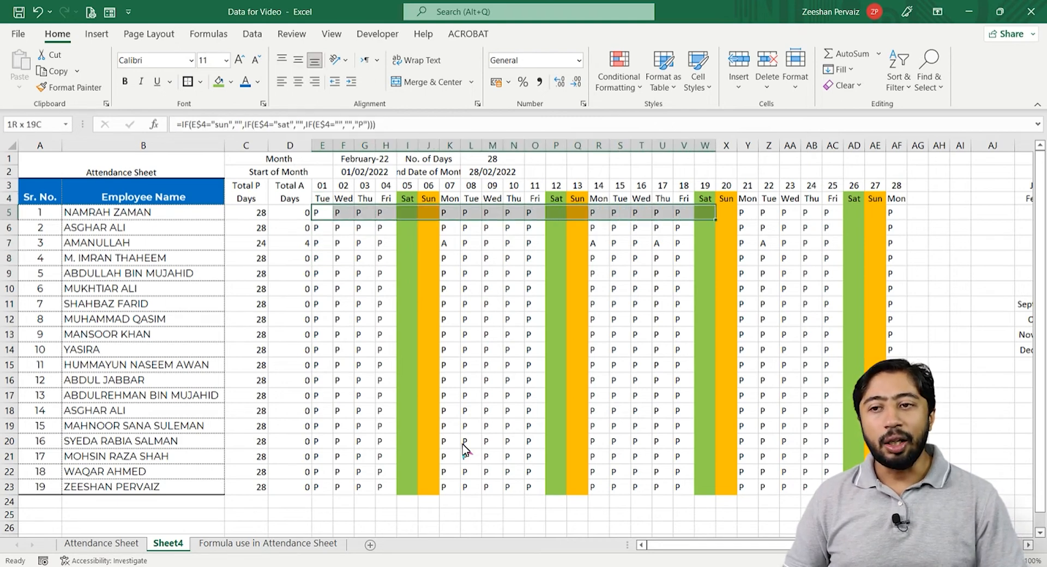
key("shift+Right")
key("shift+Right")
key("shift+Right")
key("shift+Right")
key("shift+Right")
key("shift+Right")
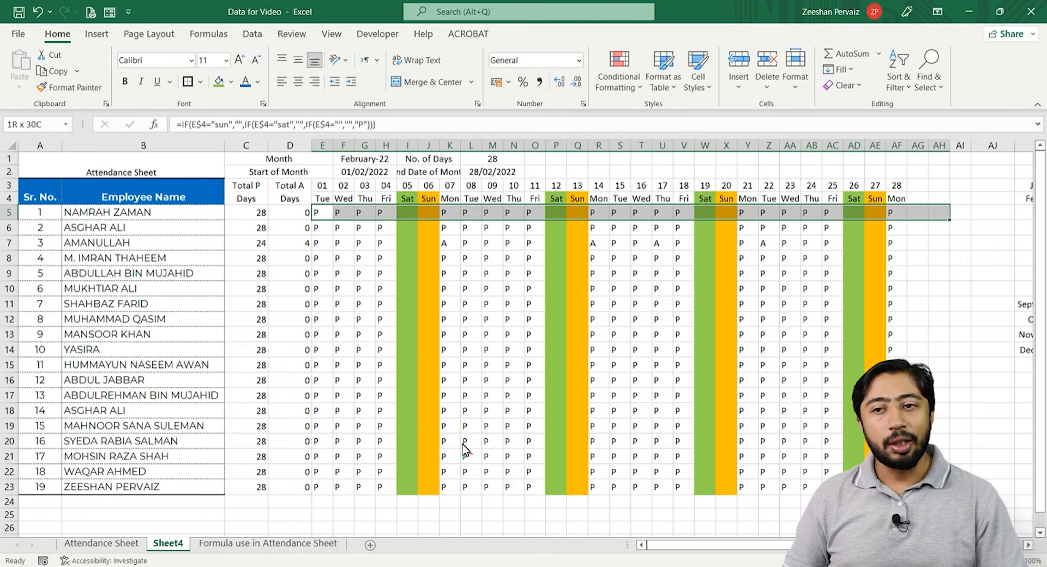
key("shift+Down")
key("shift+Down")
key("shift+Down")
key("shift+Down")
key("shift+Down")
key("shift+Down")
key("shift+Down")
key("shift+Down")
key("shift+Down")
key("shift+Down")
key("shift+Down")
key("shift+Down")
key("shift+Down")
key("shift+Down")
key("shift+Down")
key("shift+Down")
key("shift+Down")
key("shift+Down")
key("shift+Down")
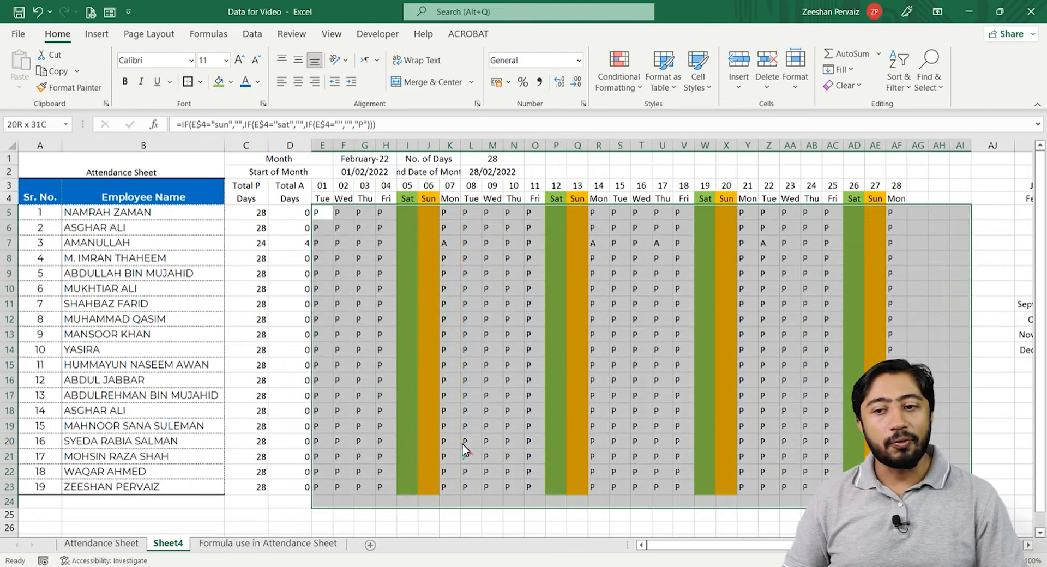
key("shift+Up")
key("shift+Up")
key("shift+Down")
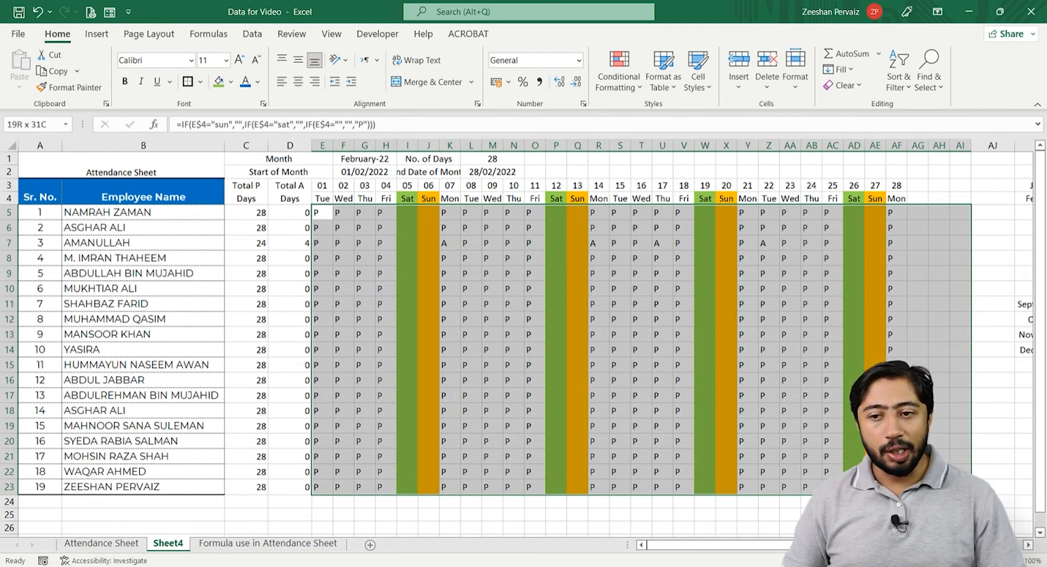
Change the sheet's month in F1 to March-22
left_click(370, 158)
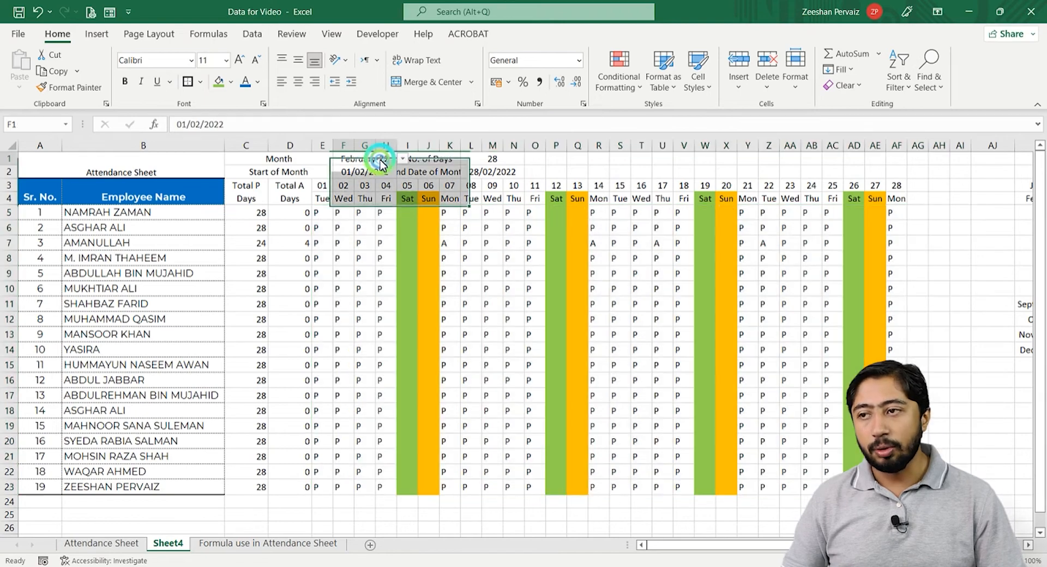
left_click(403, 158)
left_click(376, 179)
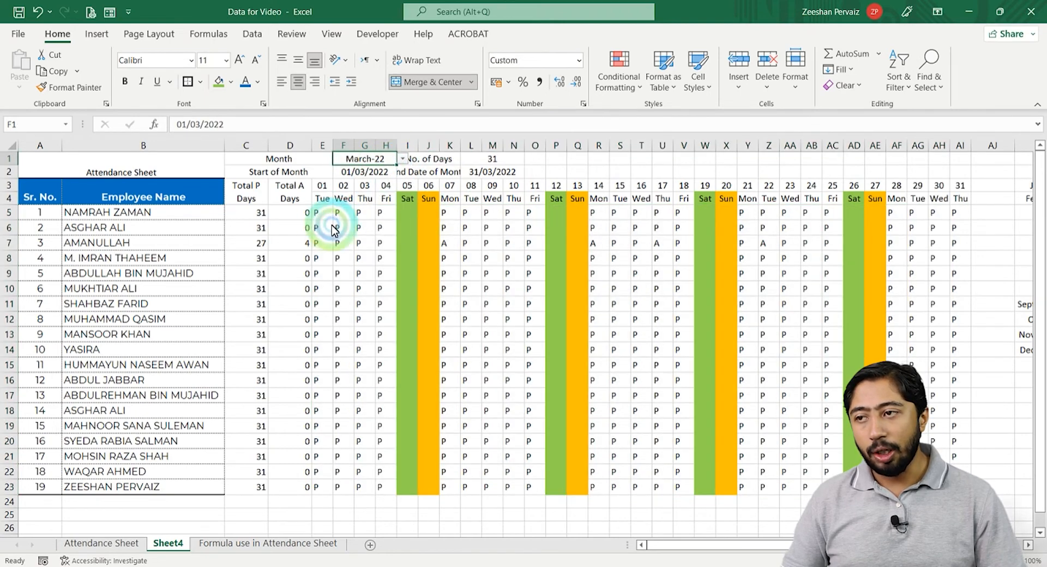
Start an Equal To highlight rule for the attendance cells E5:AI23 with A as the matching value
left_click(321, 212)
left_click_drag(368, 239, 953, 462)
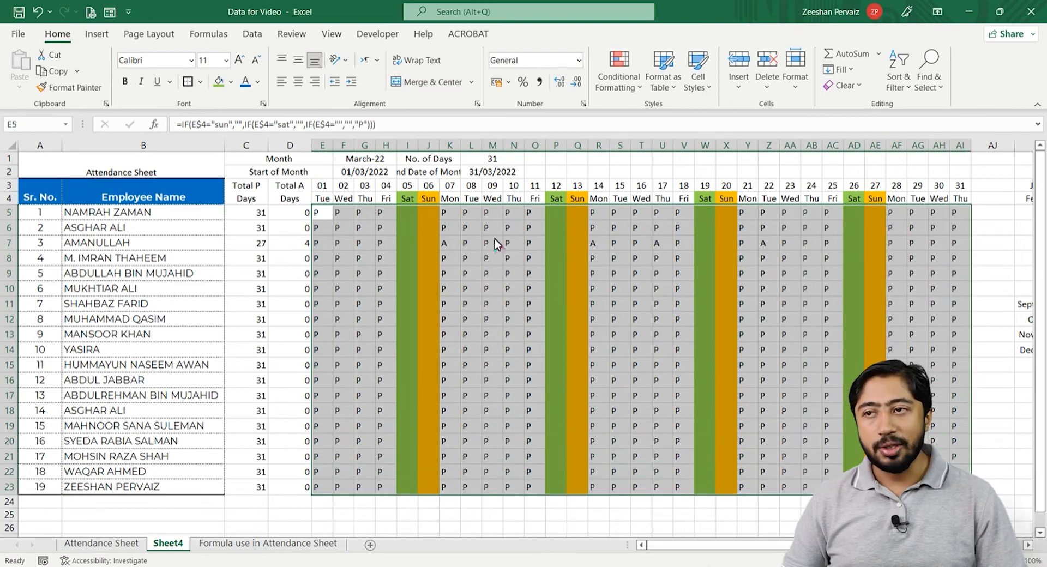
left_click(619, 71)
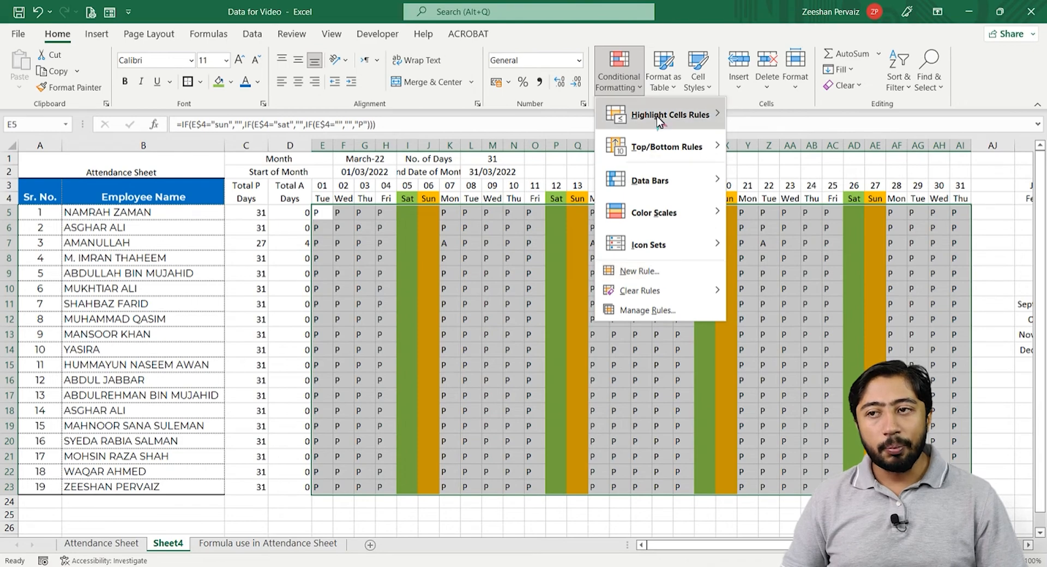
mouse_move(696, 116)
left_click(781, 212)
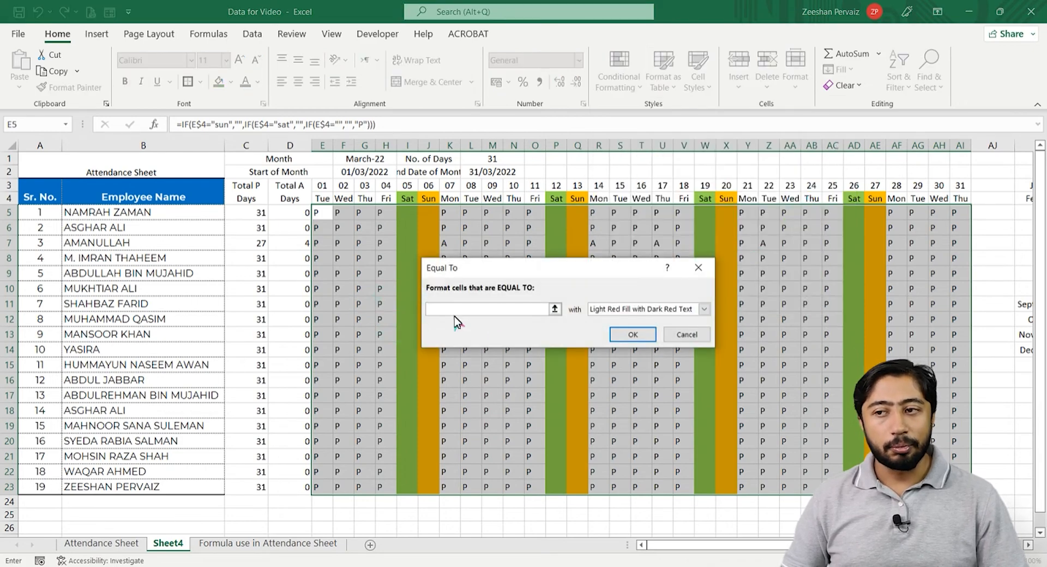
left_click(497, 309)
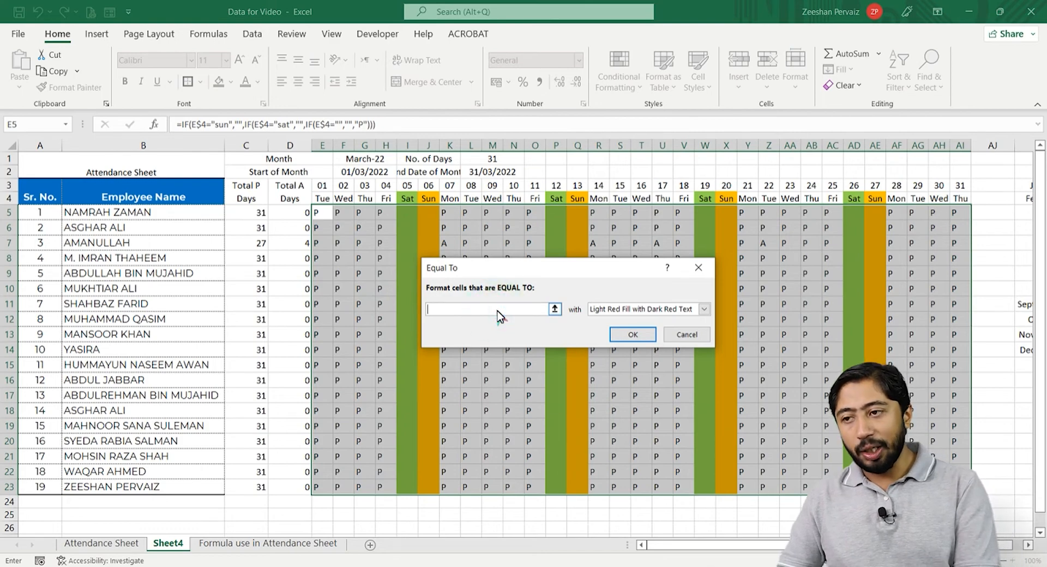
type("A")
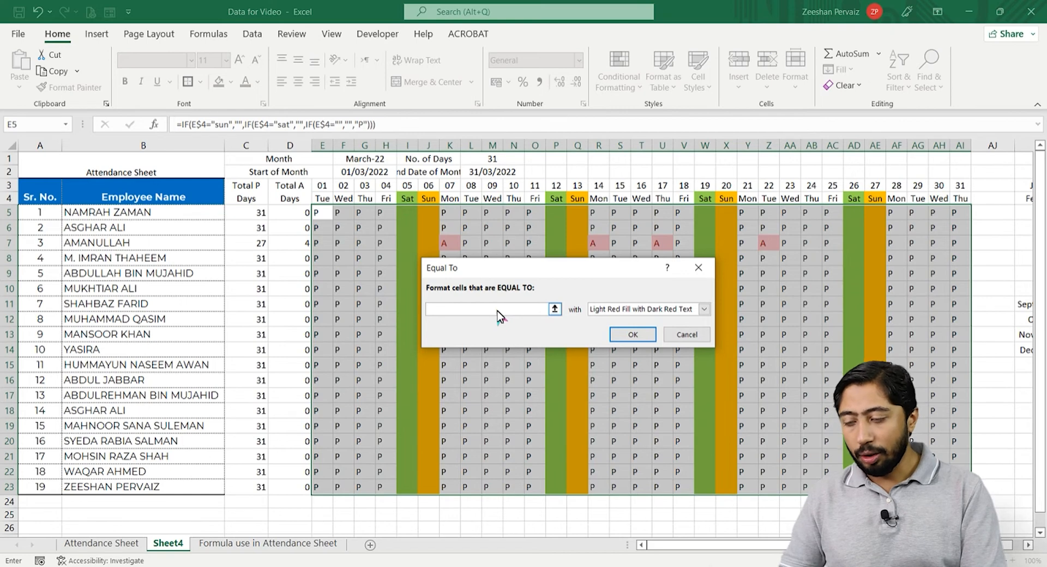
Give the A rule a custom format with red fill and white font, and apply it to the attendance cells
left_click(704, 309)
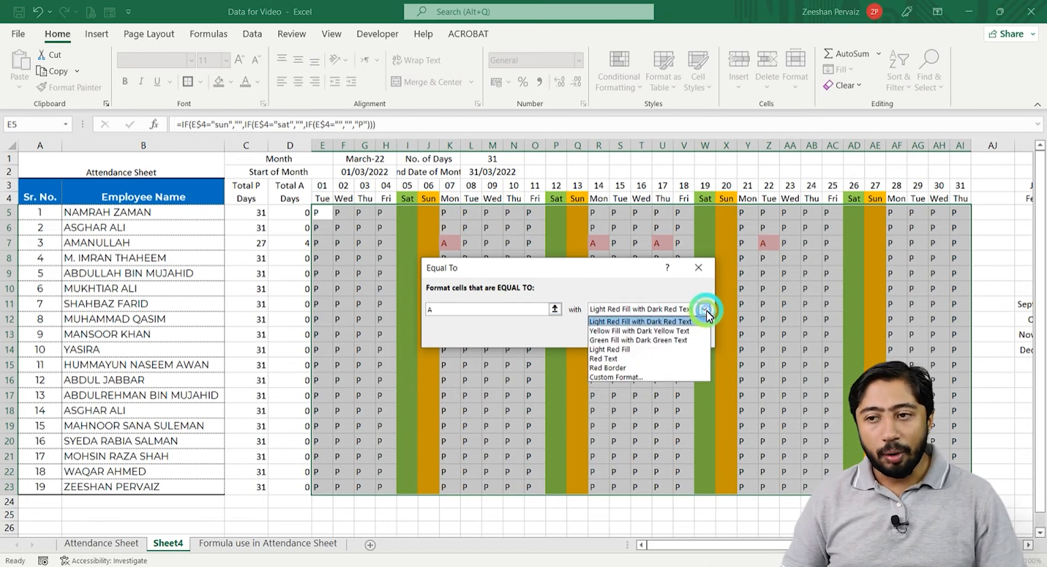
left_click(627, 349)
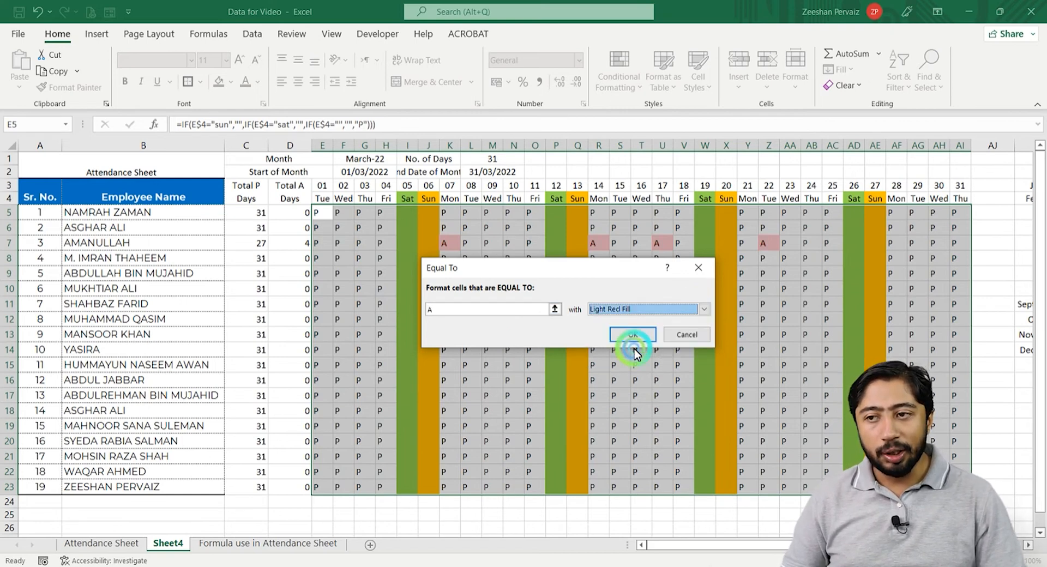
left_click(703, 309)
left_click(630, 391)
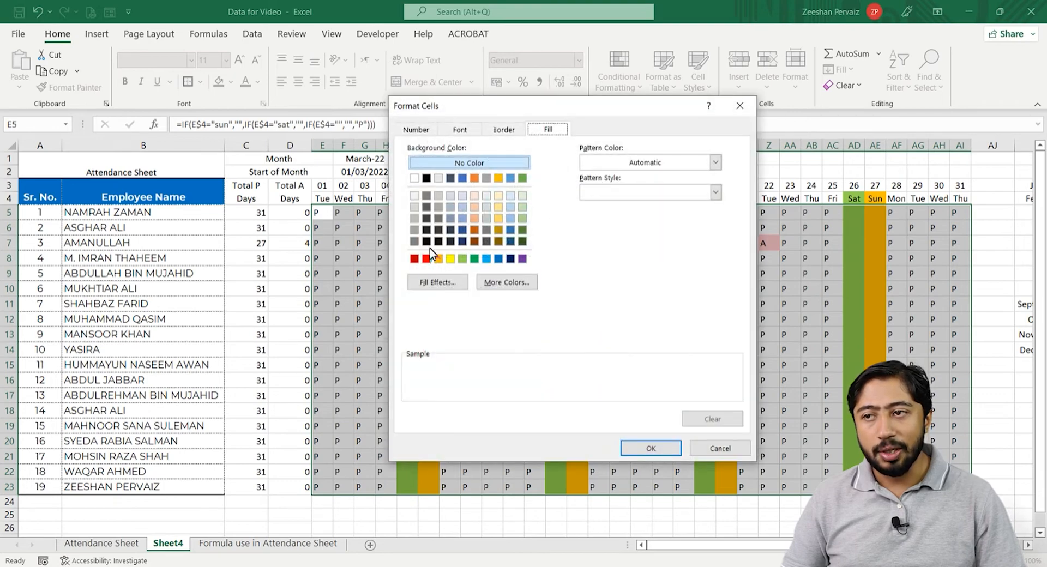
left_click(425, 260)
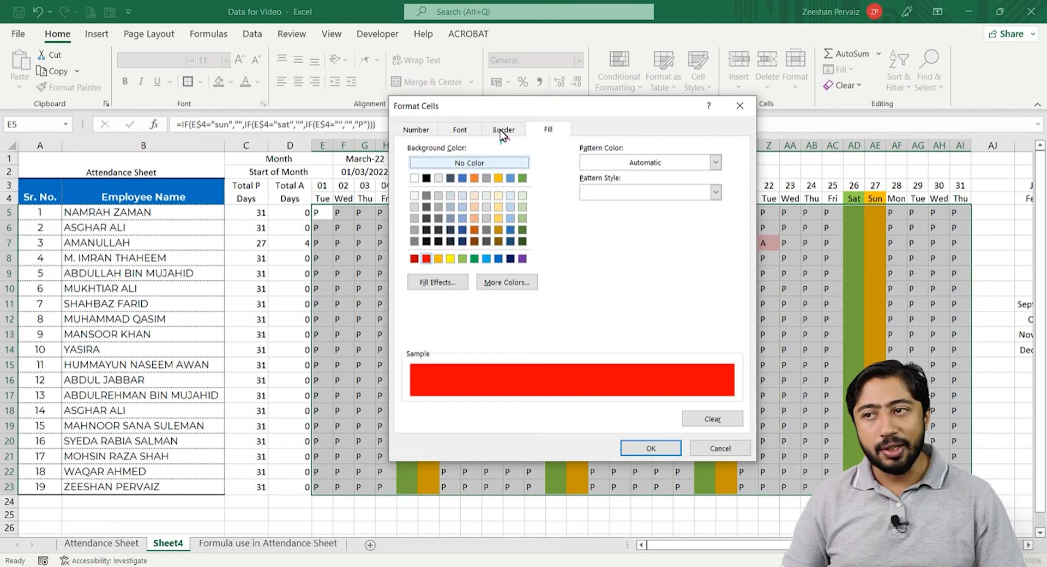
left_click(459, 129)
left_click(603, 248)
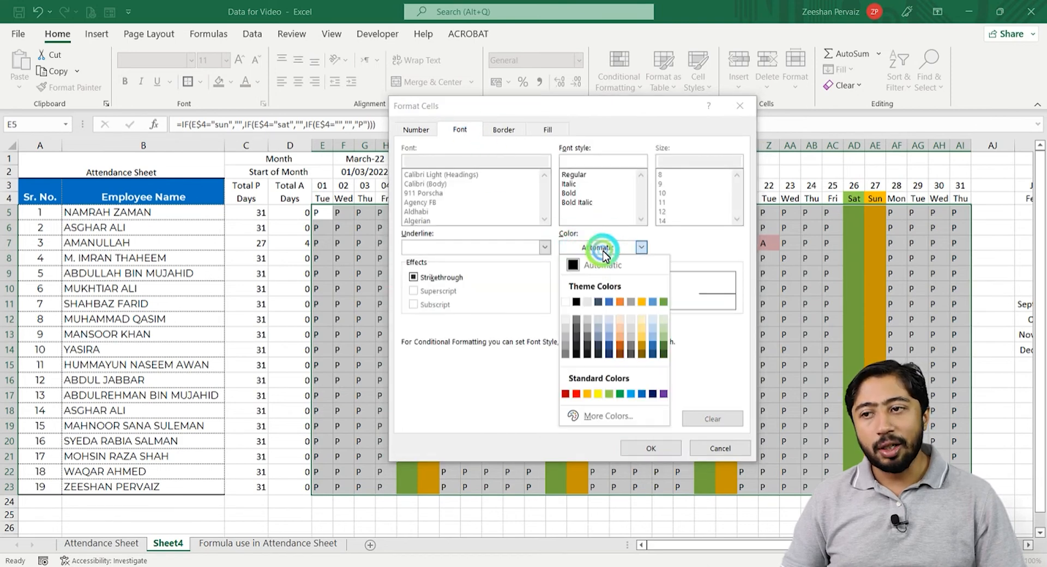
left_click(576, 301)
left_click(651, 447)
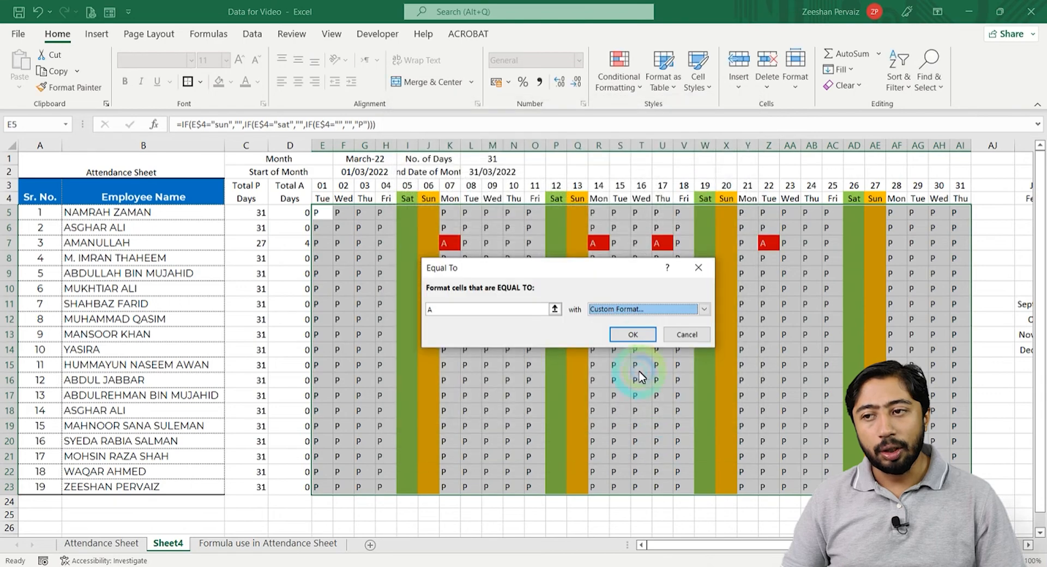
left_click(627, 332)
left_click(616, 335)
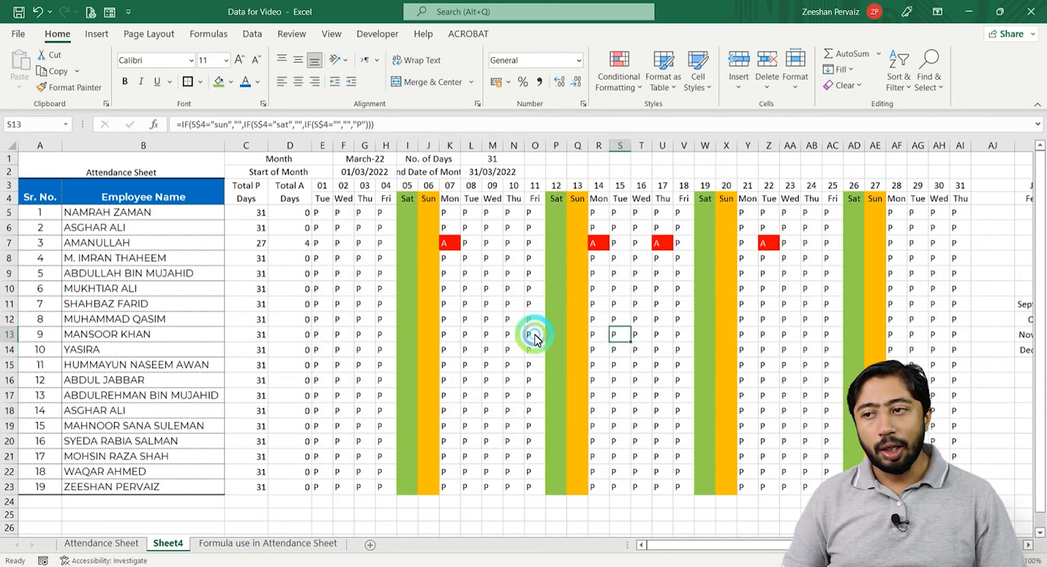
Mark the ninth employee absent on day 02 by entering A in F13
left_click(346, 335)
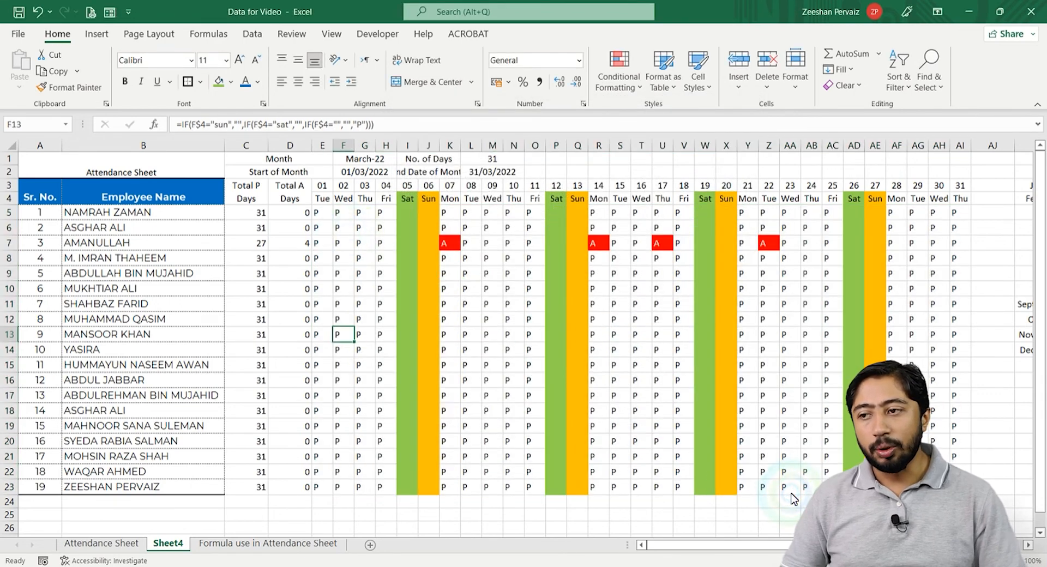
type("A")
key("Return")
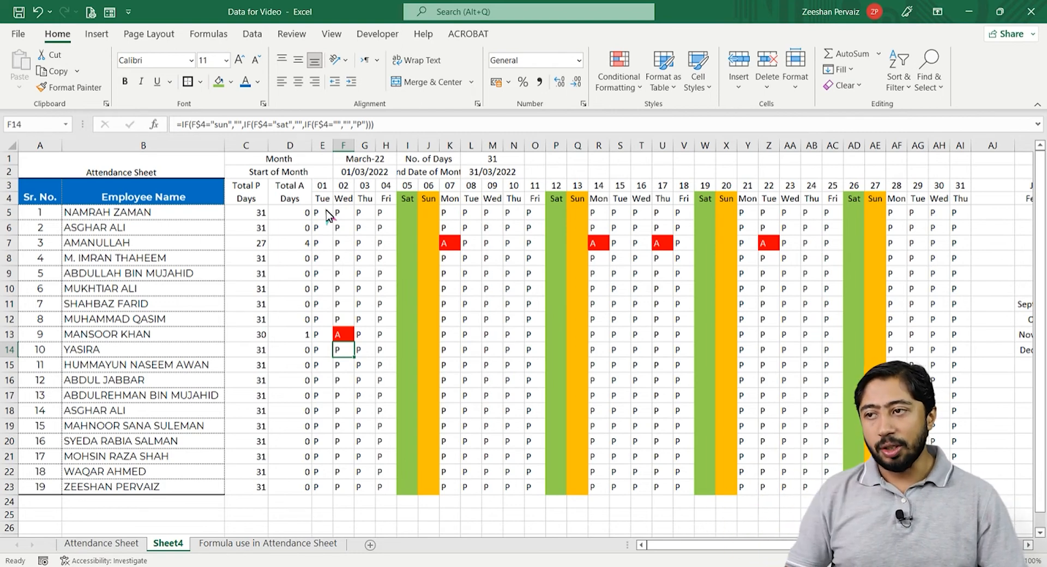
Center the attendance marks in E5:AI23 and the present and absent totals in C5:D23
mouse_move(319, 217)
left_mouse_down()
mouse_move(428, 247)
mouse_move(960, 486)
left_mouse_up()
left_click(304, 74)
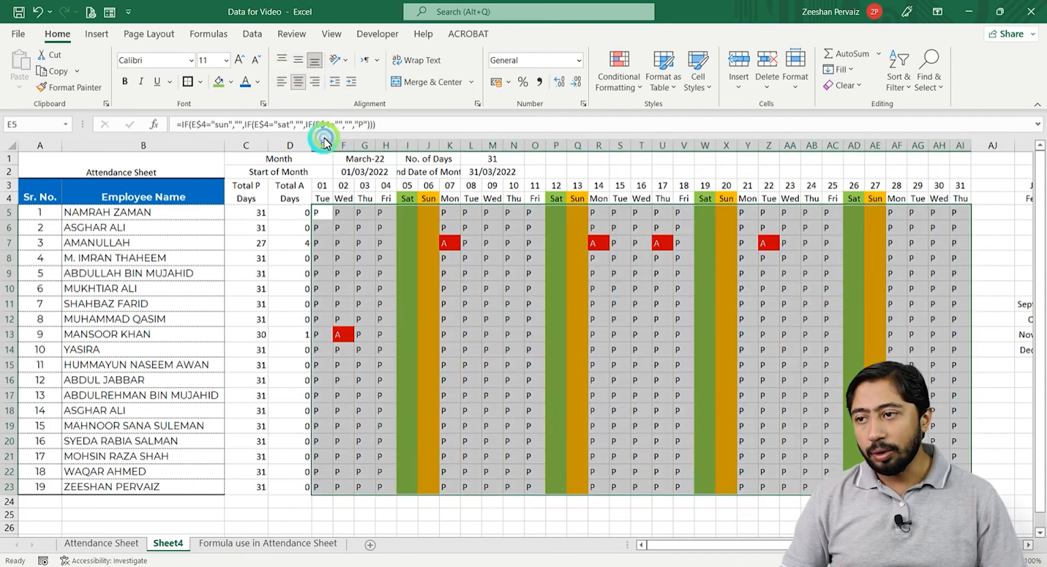
left_click(348, 287)
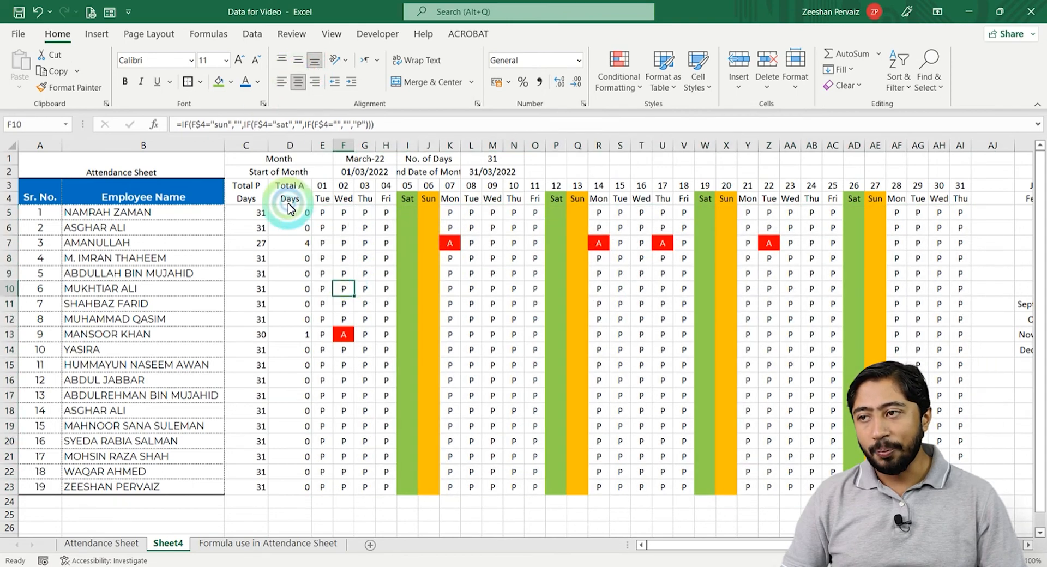
left_click_drag(259, 217, 301, 486)
left_click(302, 86)
left_click(290, 289)
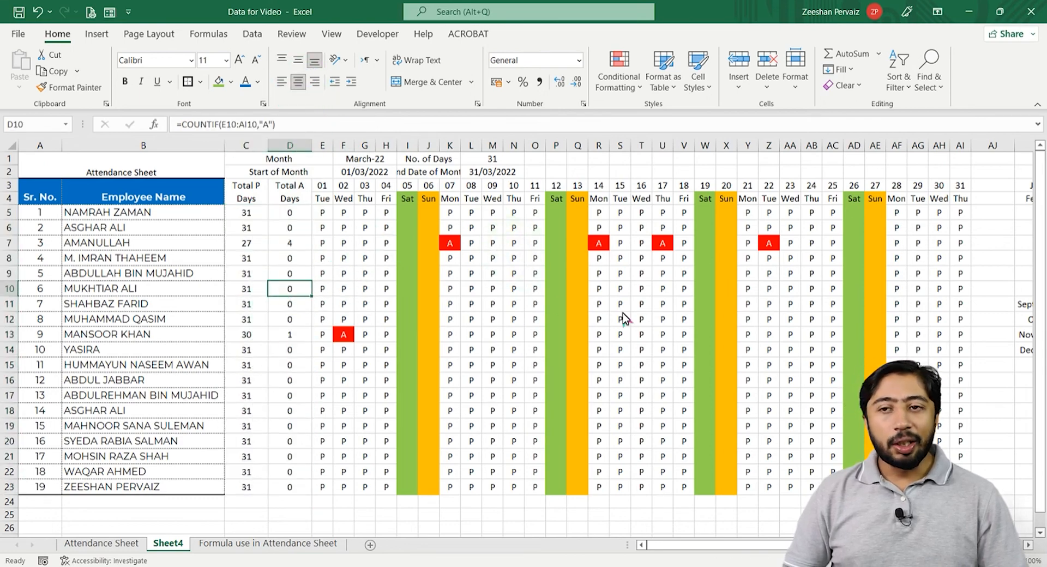
Examine the total present days and their formulas down column C for the first employees
key("Left")
key("Up")
key("Up")
key("Up")
key("Up")
key("Up")
key("Down")
key("Down")
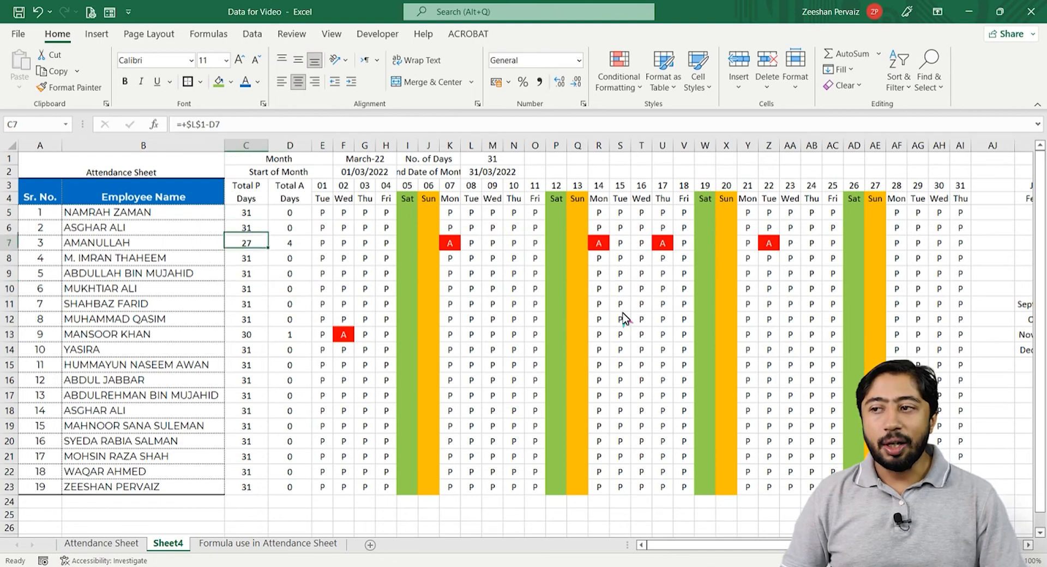
key("Down")
key("Up")
key("Down")
key("Down")
key("Down")
key("Down")
key("Down")
key("Down")
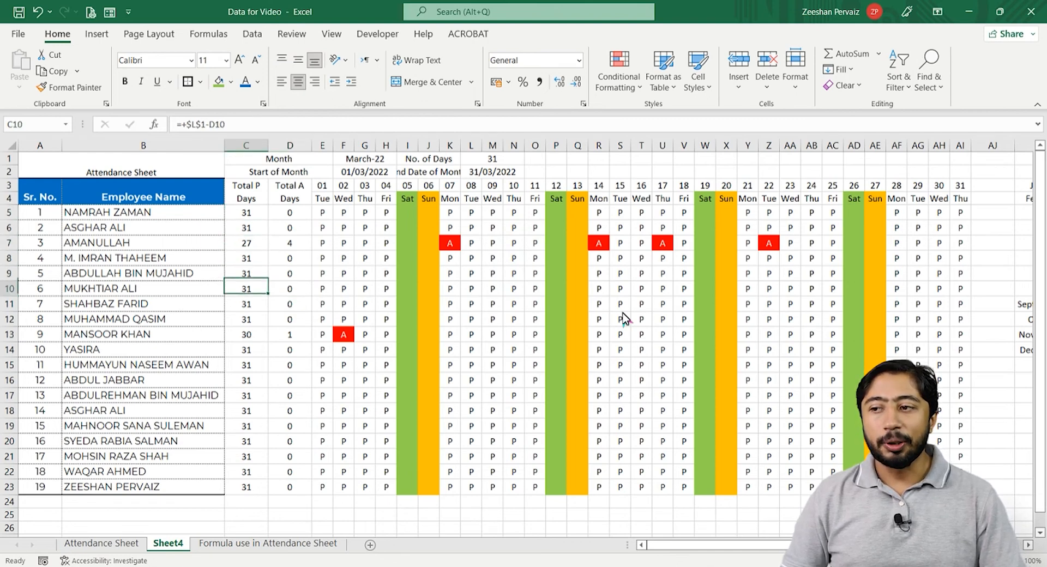
key("Up")
key("Up")
key("Up")
key("Up")
key("Up")
key("Up")
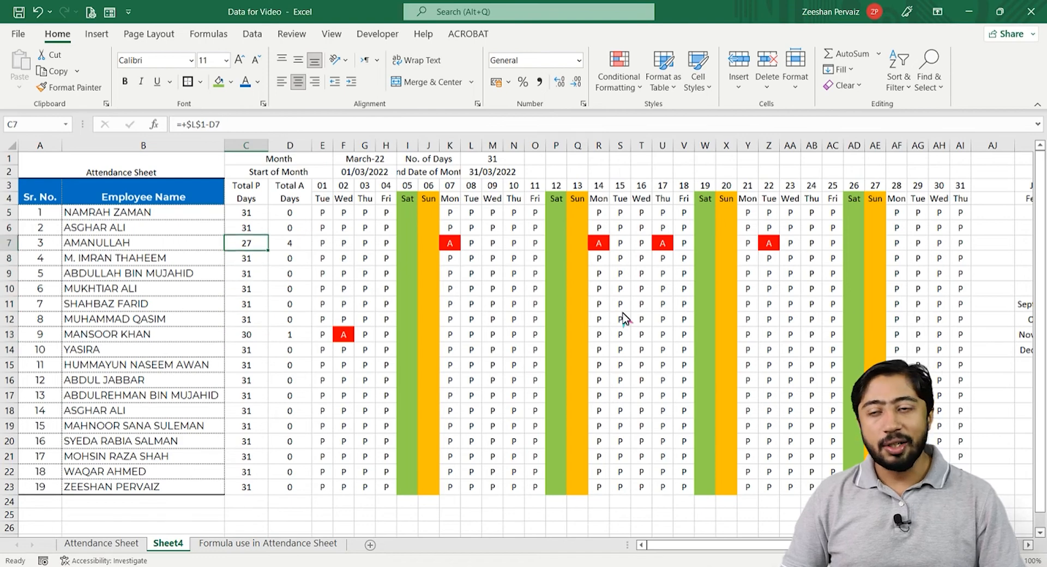
key("Down")
key("Down")
key("Down")
key("Down")
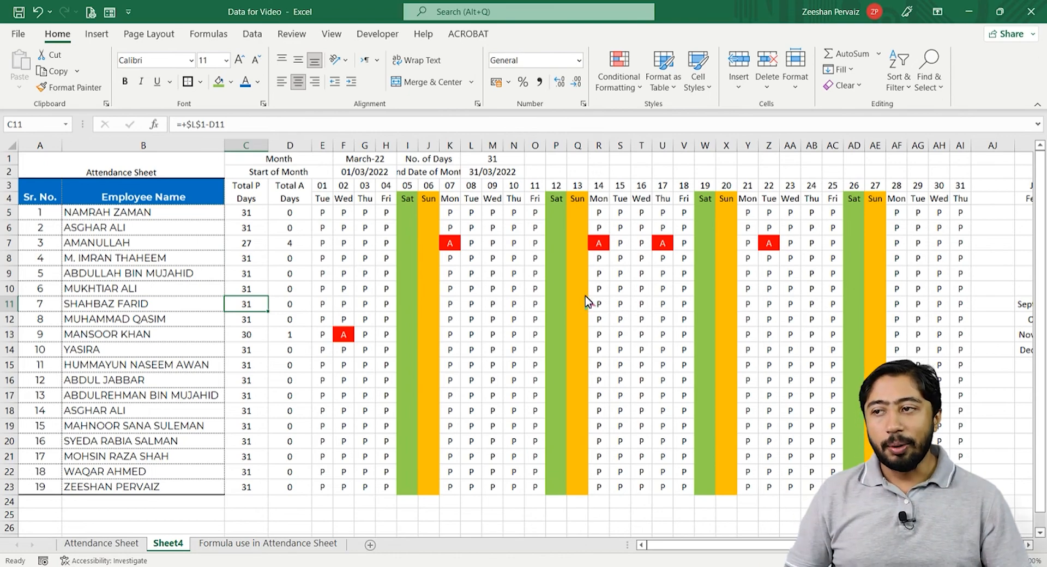
Change the sheet's month in F1 to April-22
left_click(363, 159)
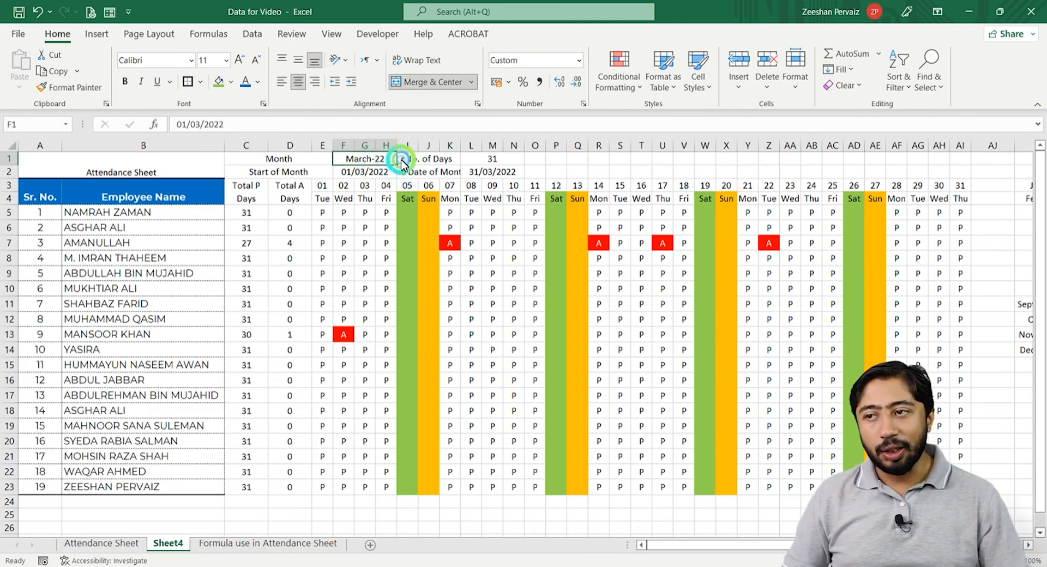
left_click(402, 158)
left_click(376, 179)
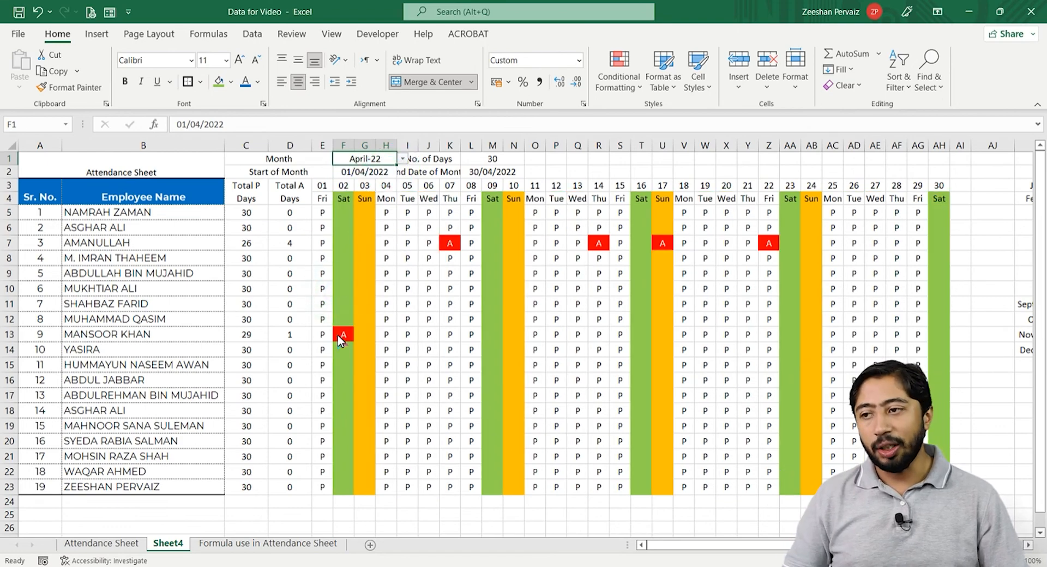
Refill E5:AI23 with the attendance formula from E5, replacing all manually entered A marks
left_click(324, 215)
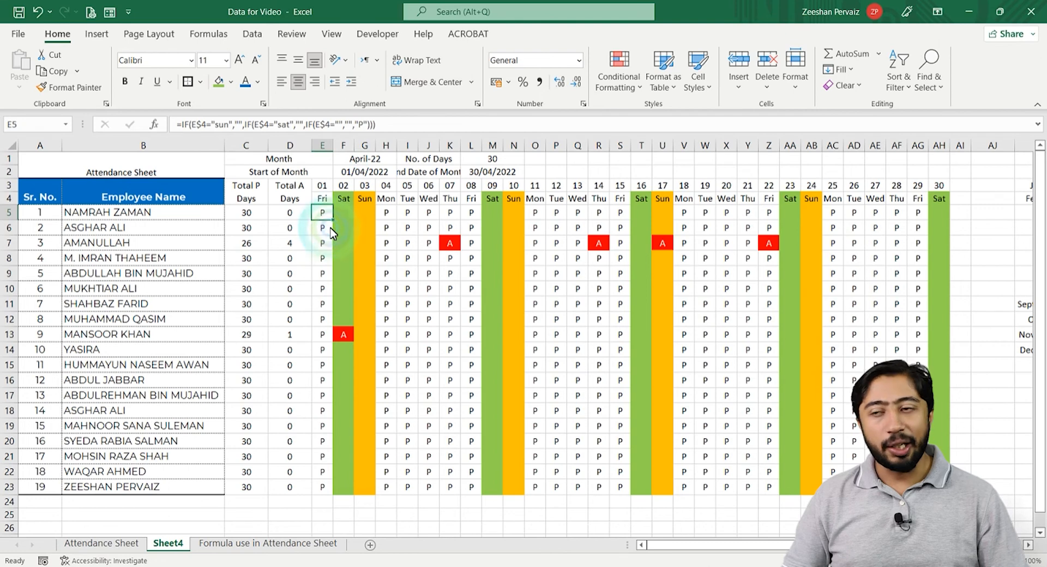
left_click_drag(332, 220, 964, 494)
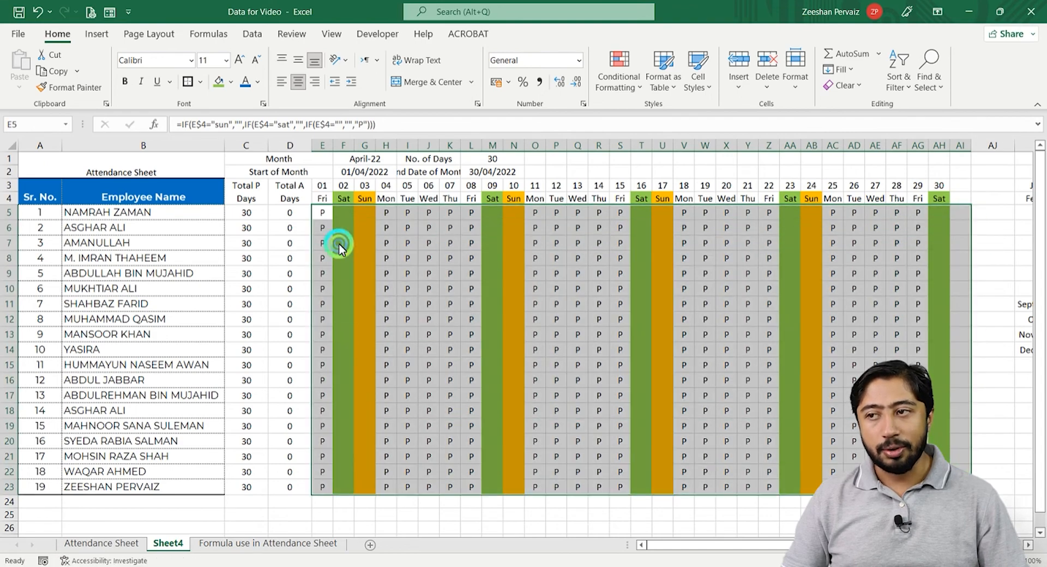
left_click(338, 244)
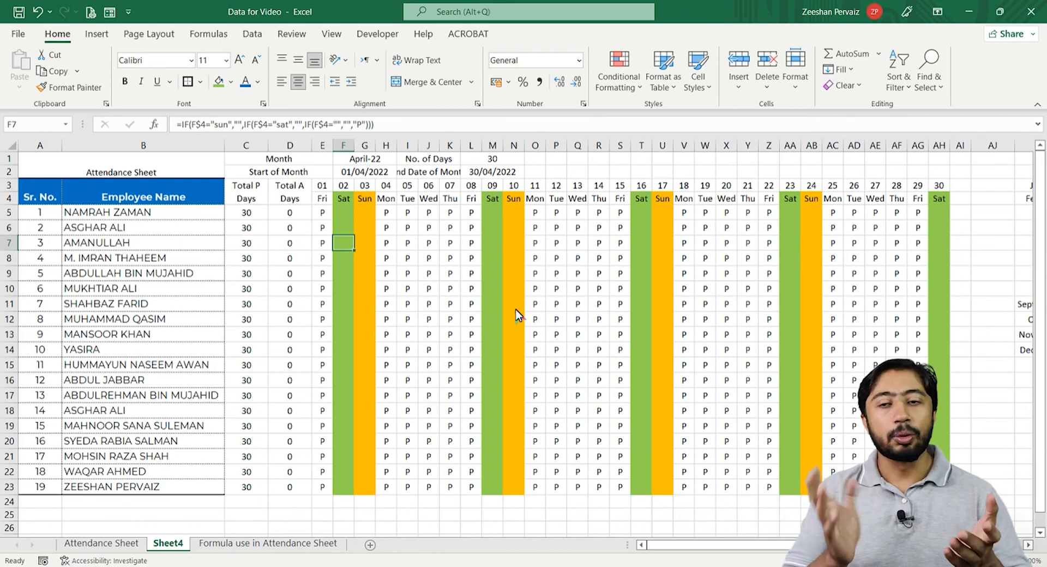
Leave the print preview and return to the attendance worksheet
left_click(157, 169)
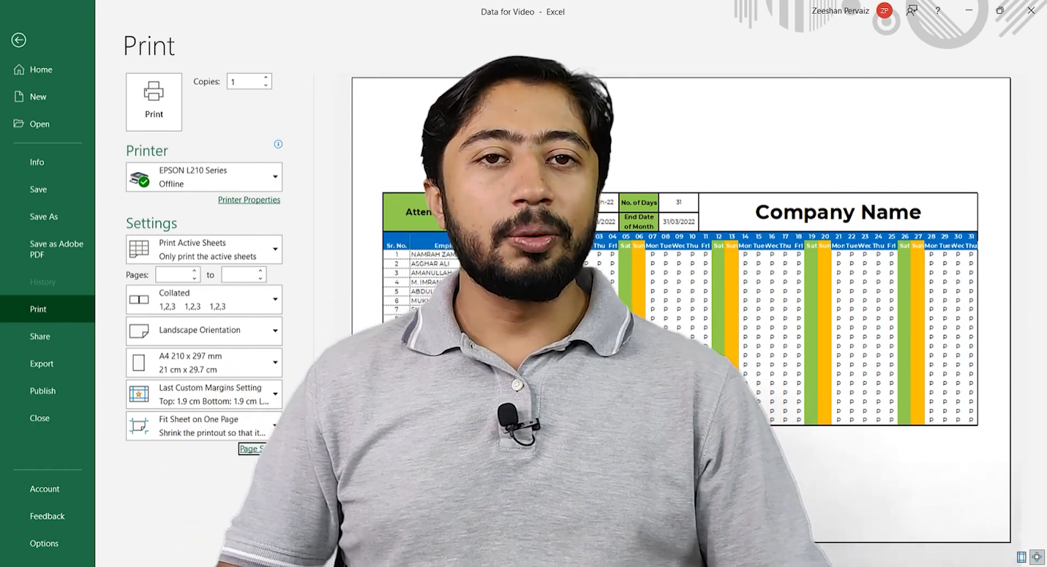
key("Escape")
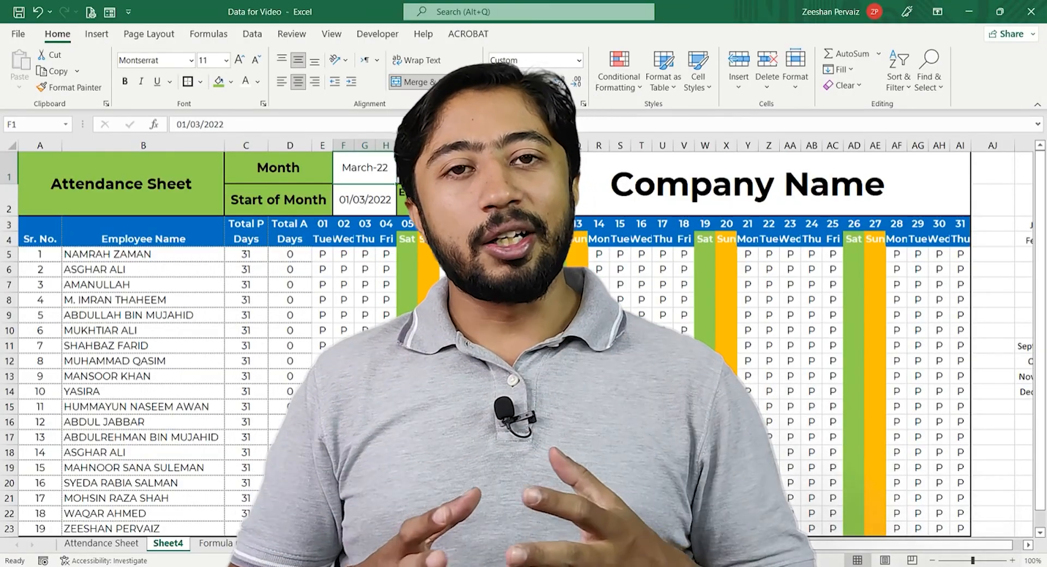